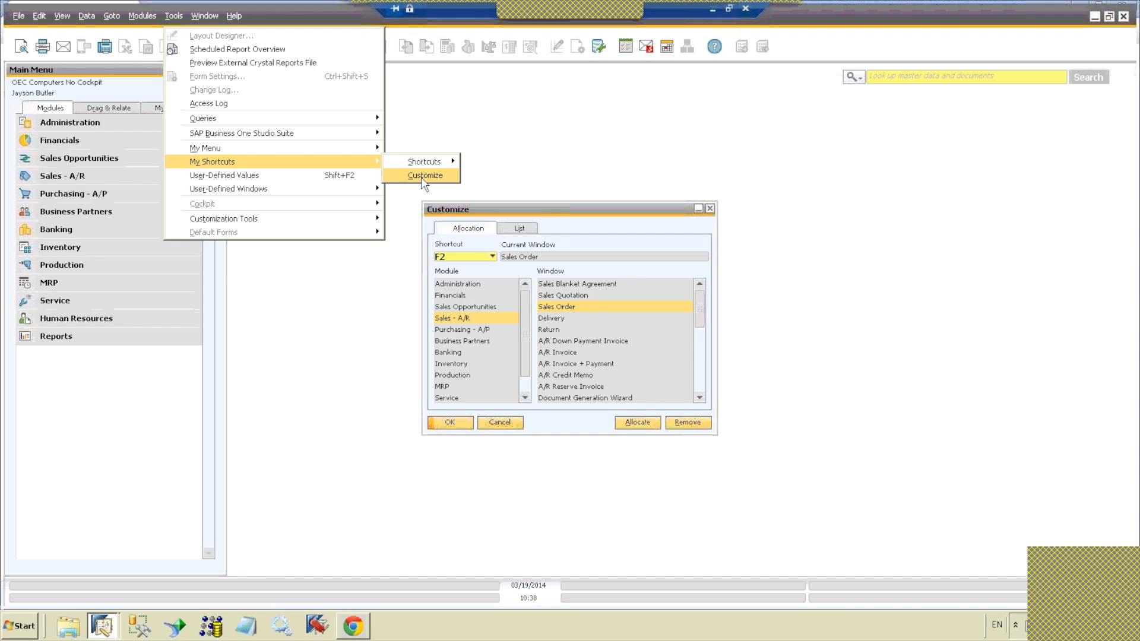
Step: Open the shortcut customization and review the list of windows assigned to the function keys
click(422, 178)
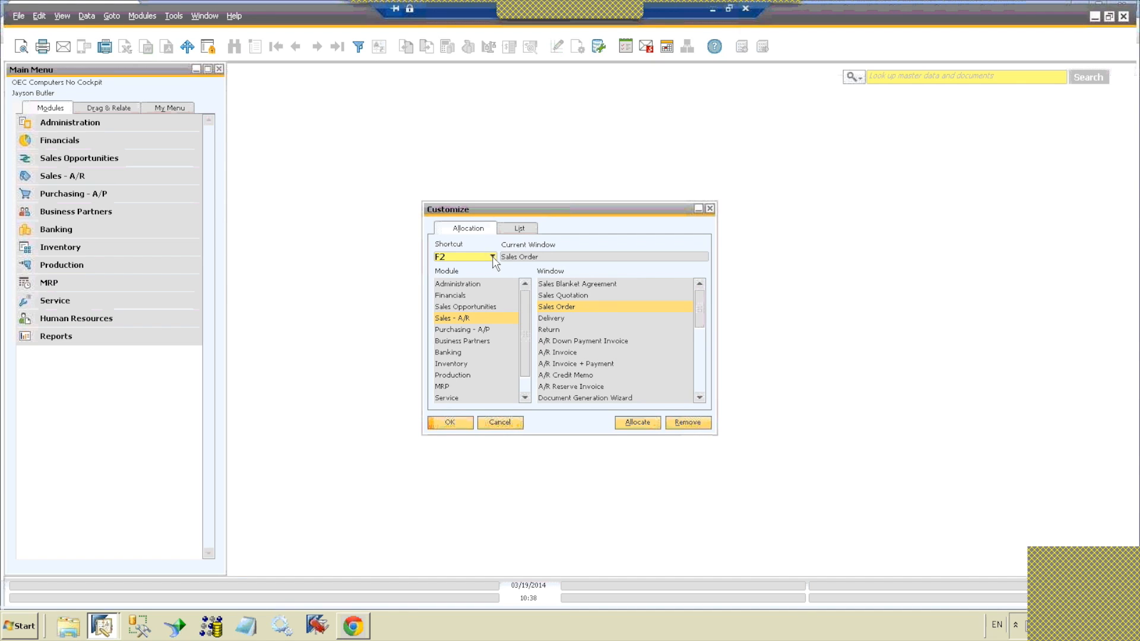
click(519, 228)
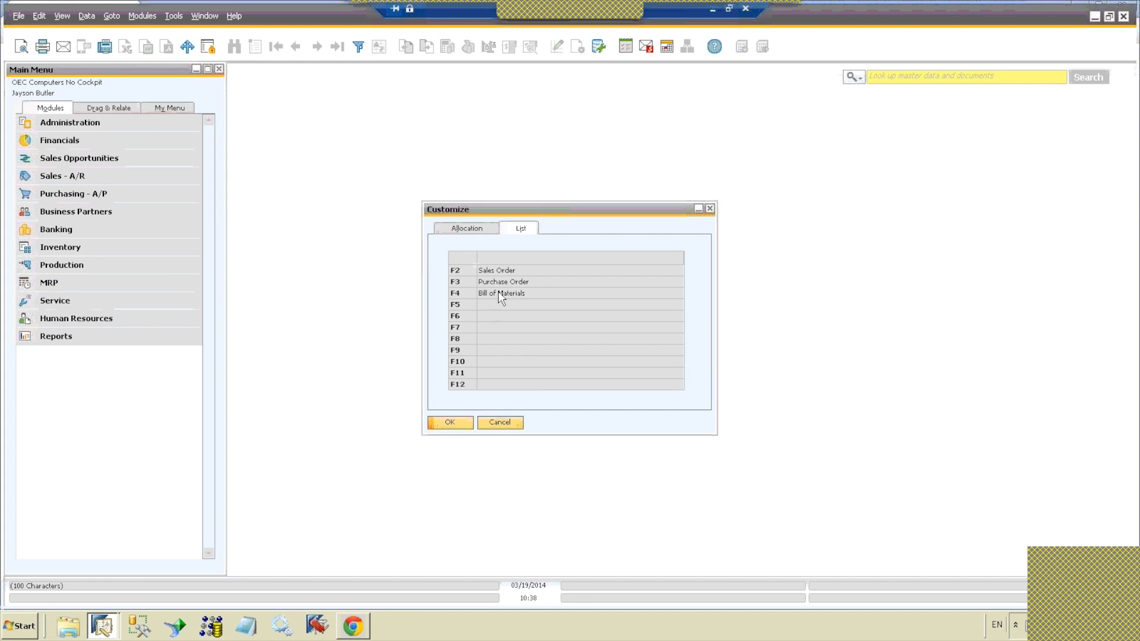
click(471, 230)
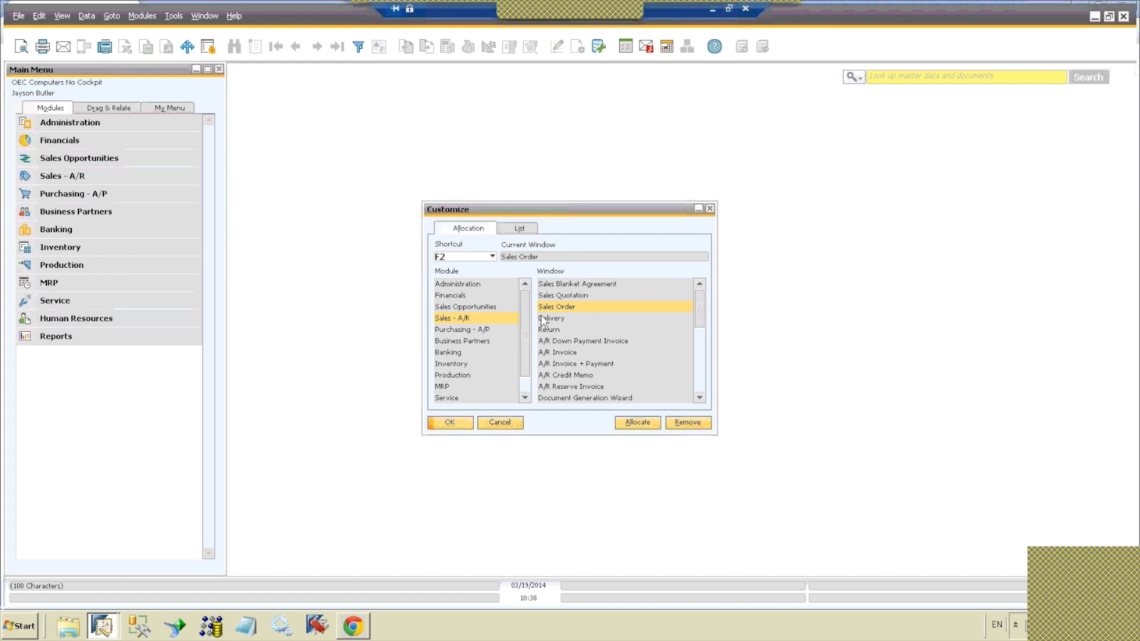
Step: Remove the existing window allocations from the F2 and F3 shortcuts
click(688, 423)
click(492, 256)
click(487, 280)
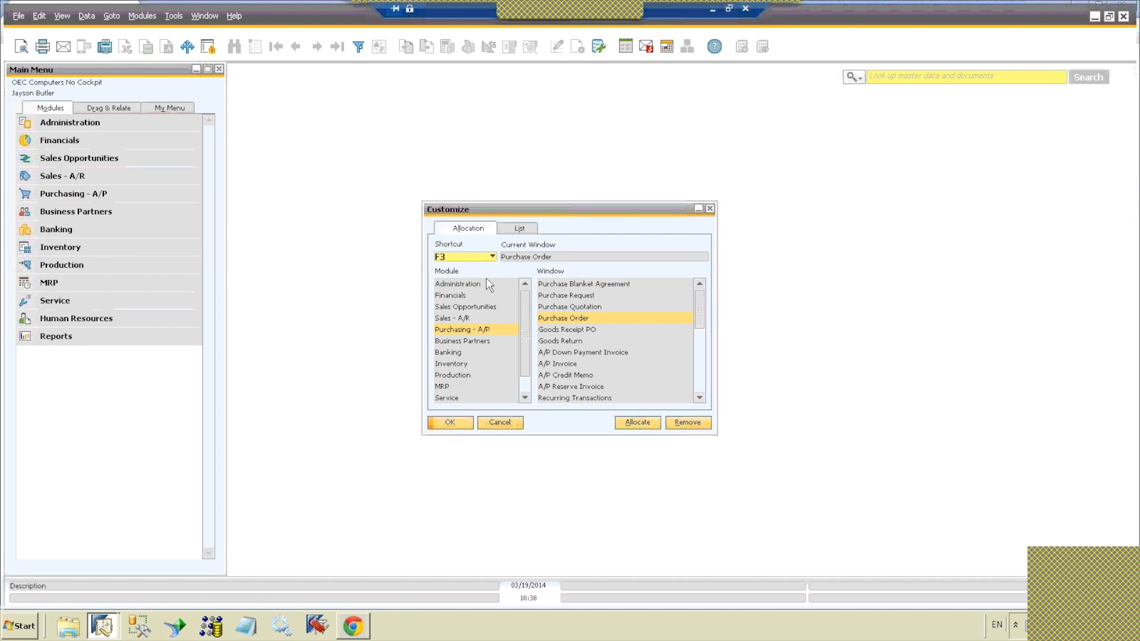
click(687, 423)
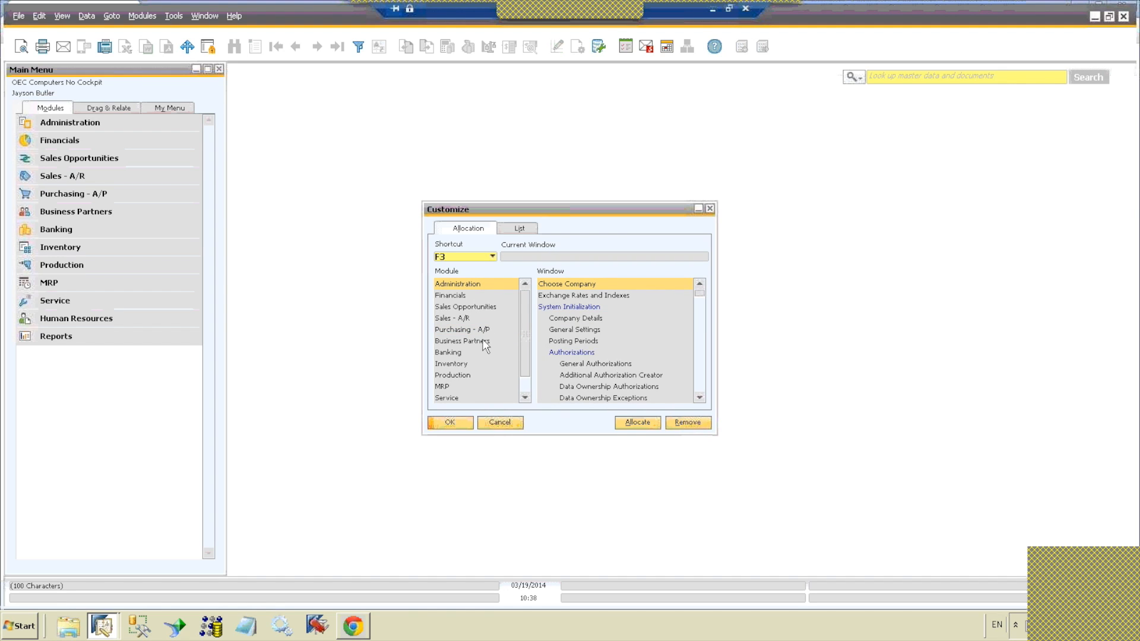
Step: Allocate the Journal Entry window from the Financials module to F3 and check it in the shortcut list
click(462, 297)
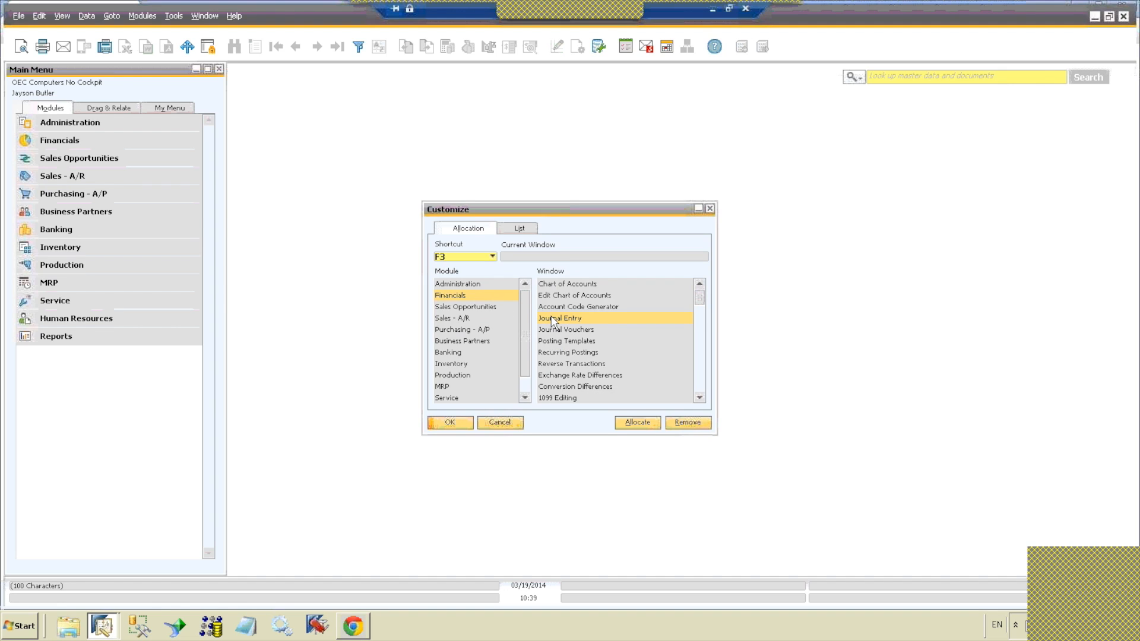
click(644, 424)
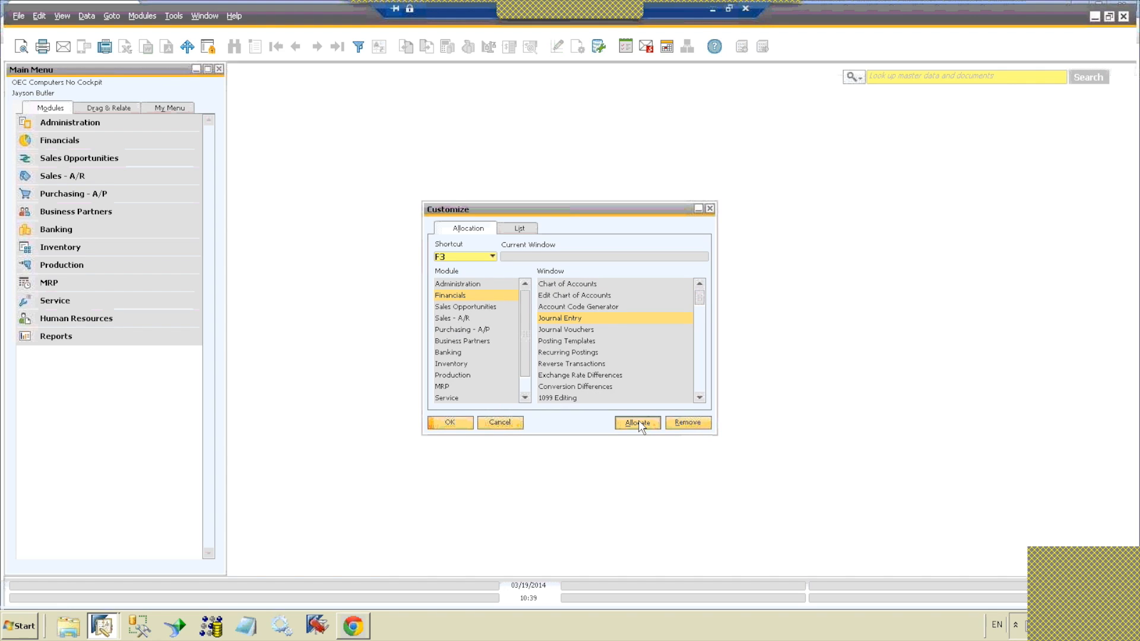
click(525, 230)
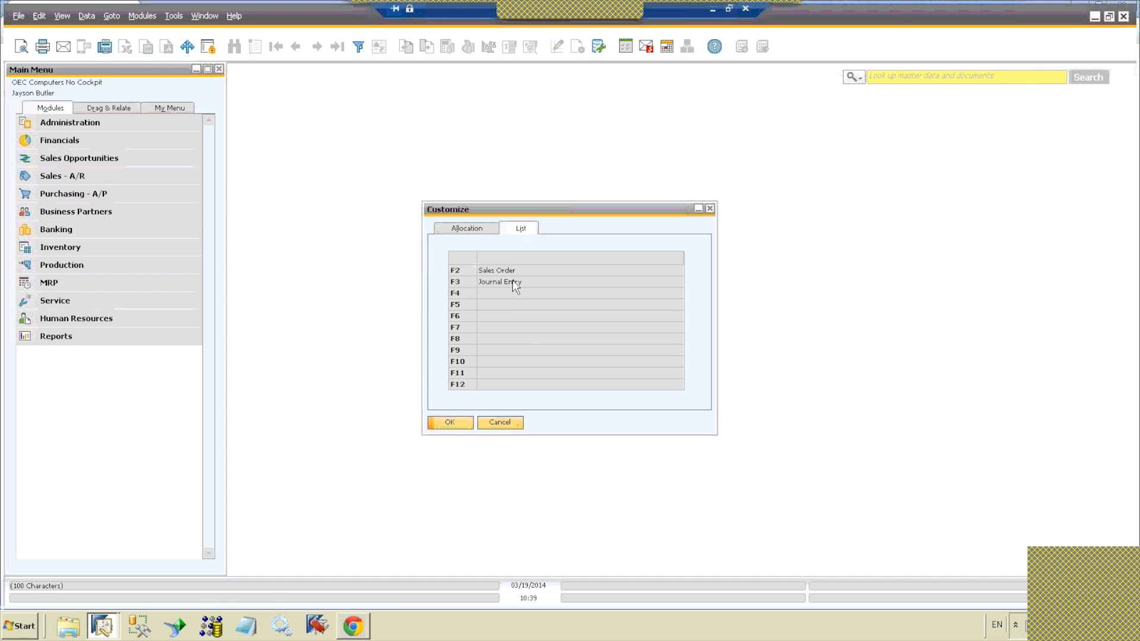
click(476, 228)
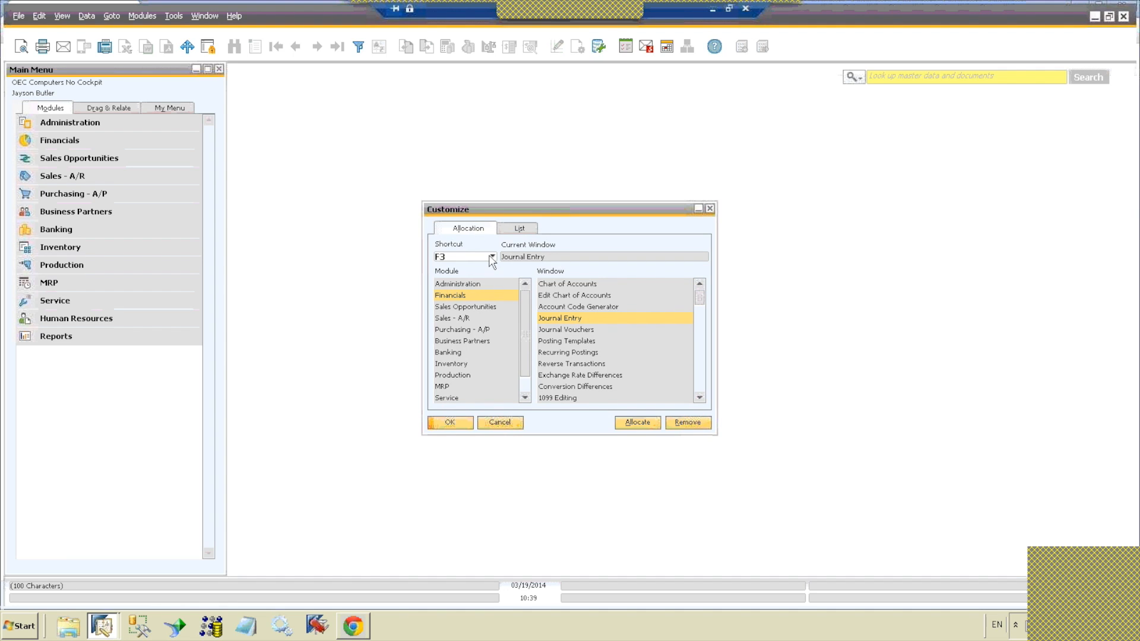
Step: Allocate the Edit Chart of Accounts window from the Financials module to F4 and confirm the shortcut customization
click(492, 256)
click(483, 292)
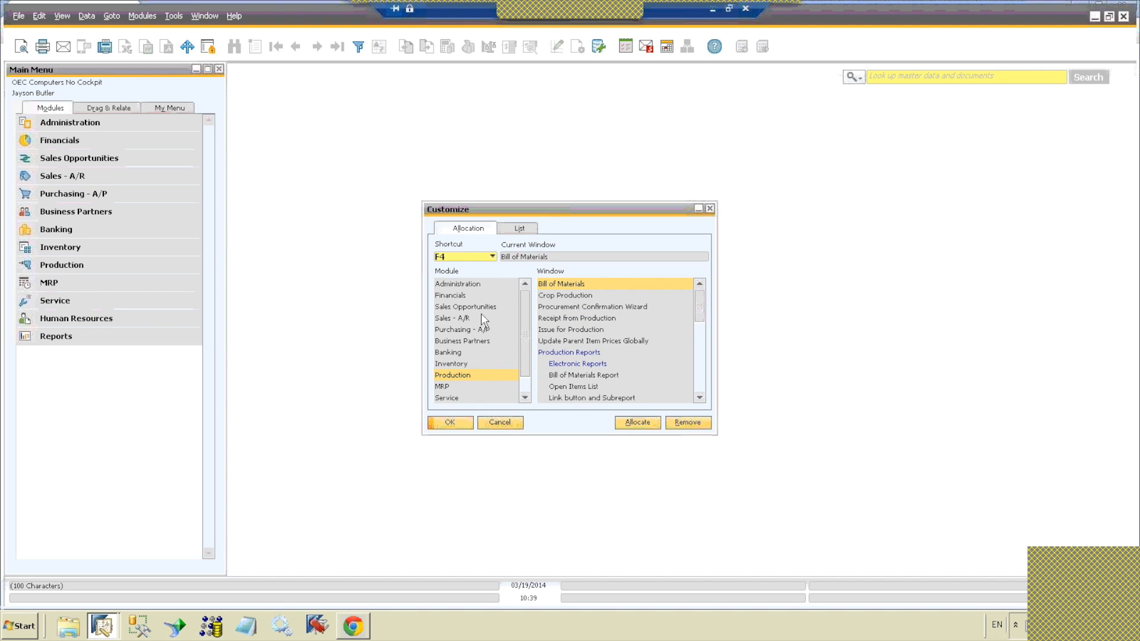
click(474, 296)
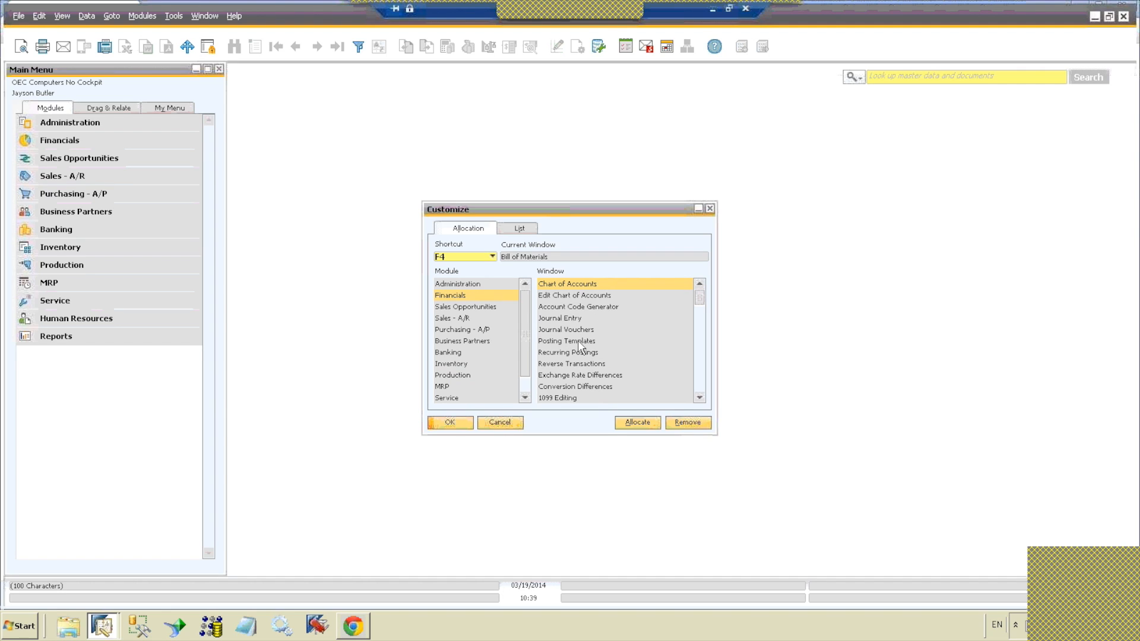
click(576, 296)
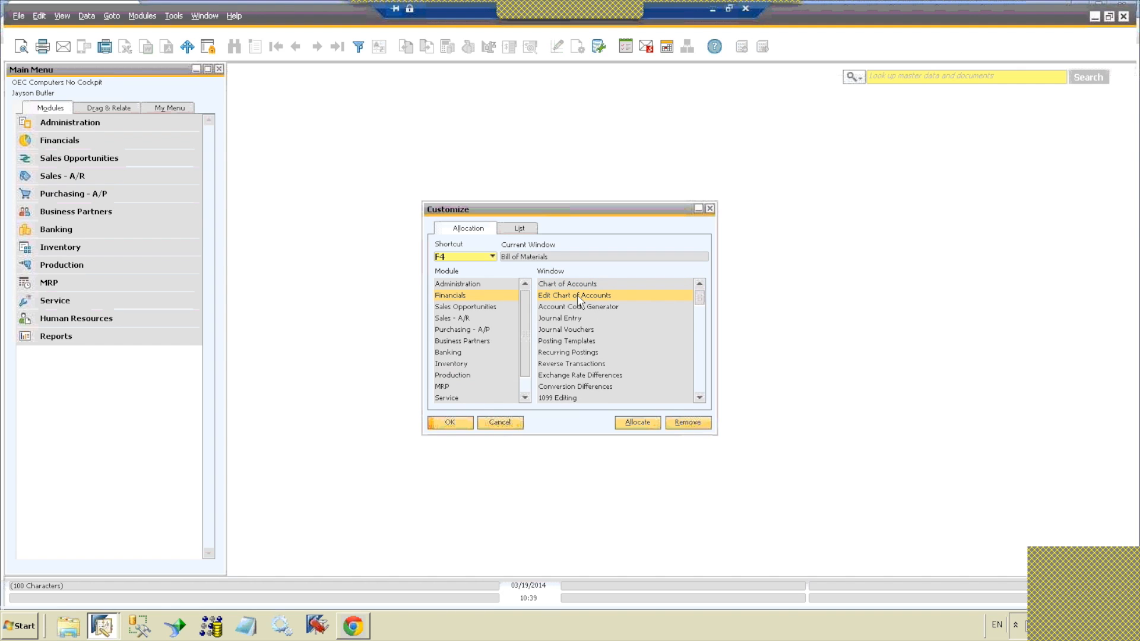
click(638, 422)
click(460, 421)
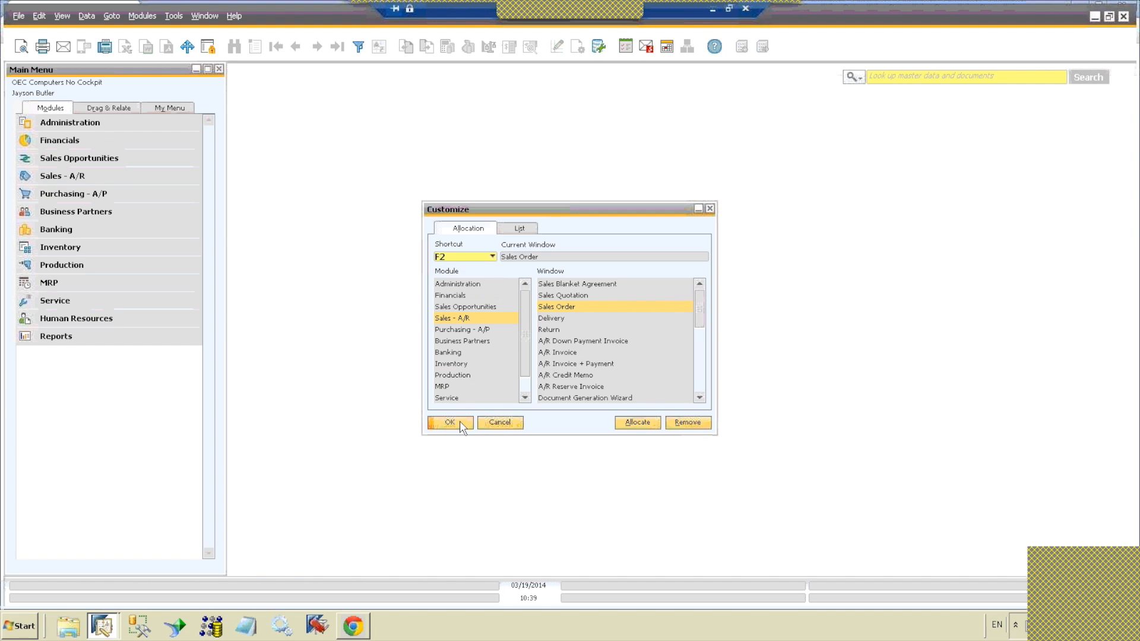
click(460, 422)
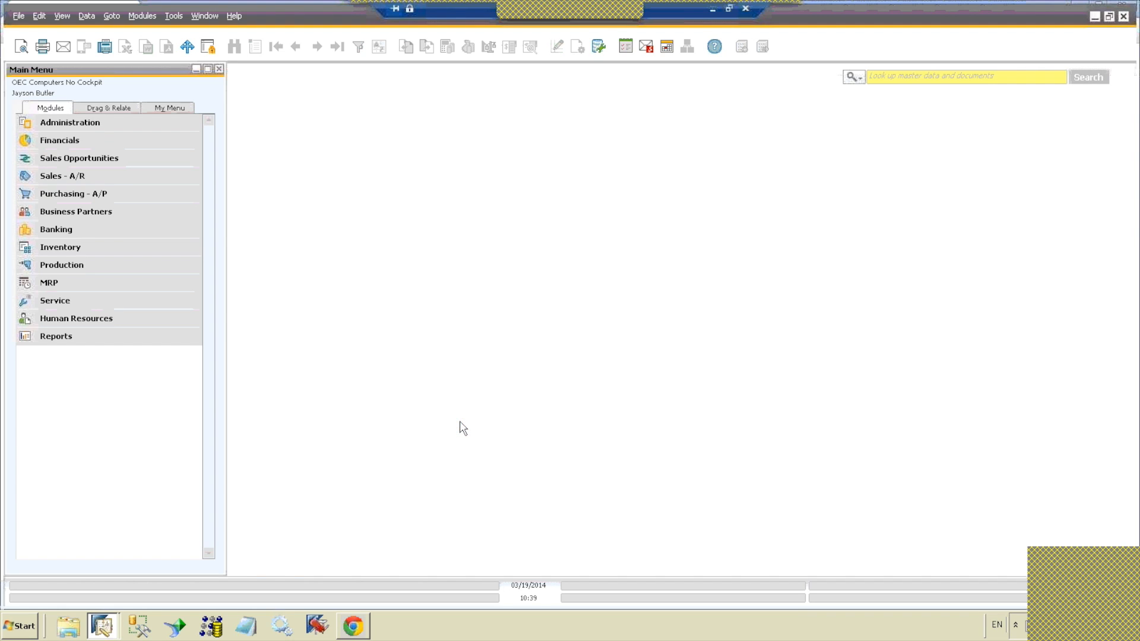
Step: Test the F3 shortcut by opening Journal Entry from the personal shortcuts, then close its window
click(171, 18)
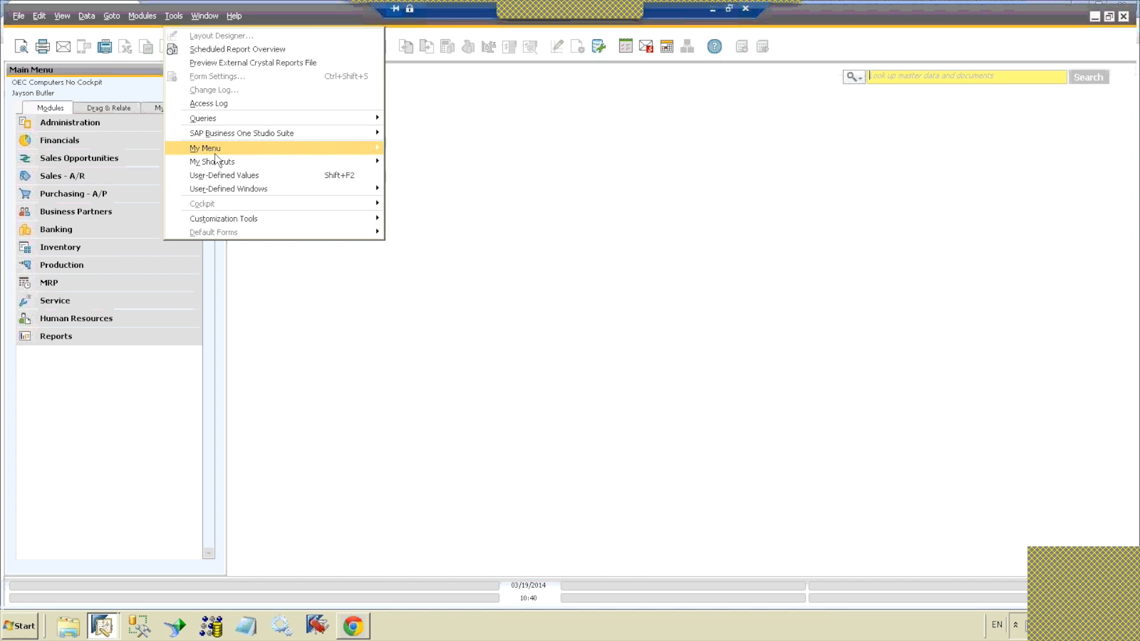
mouse_move(223, 163)
mouse_move(413, 164)
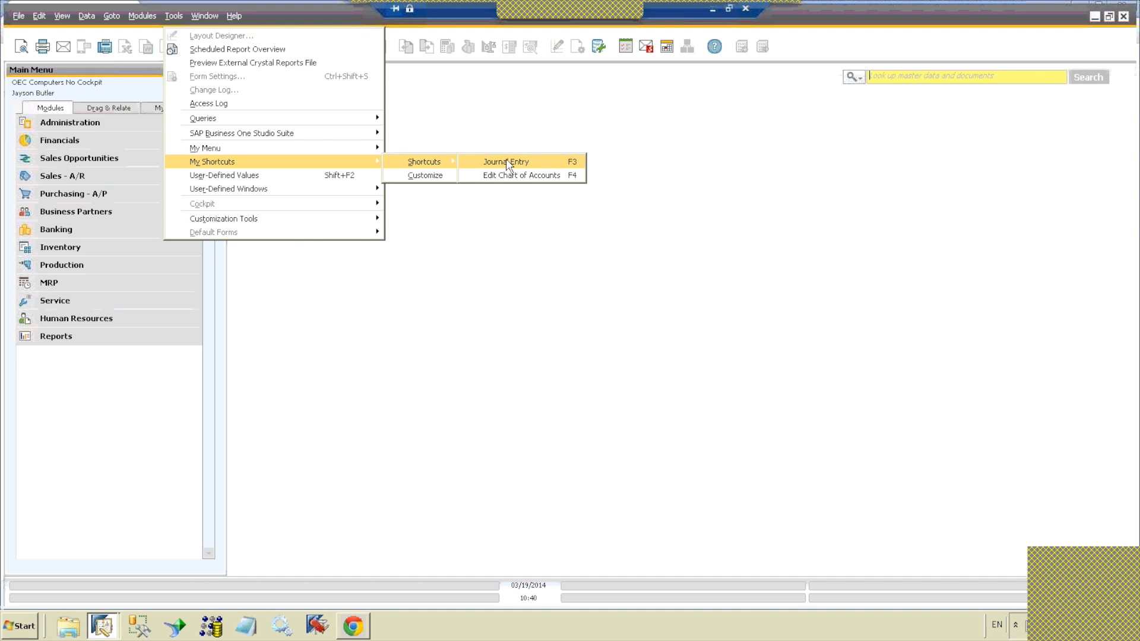
click(570, 161)
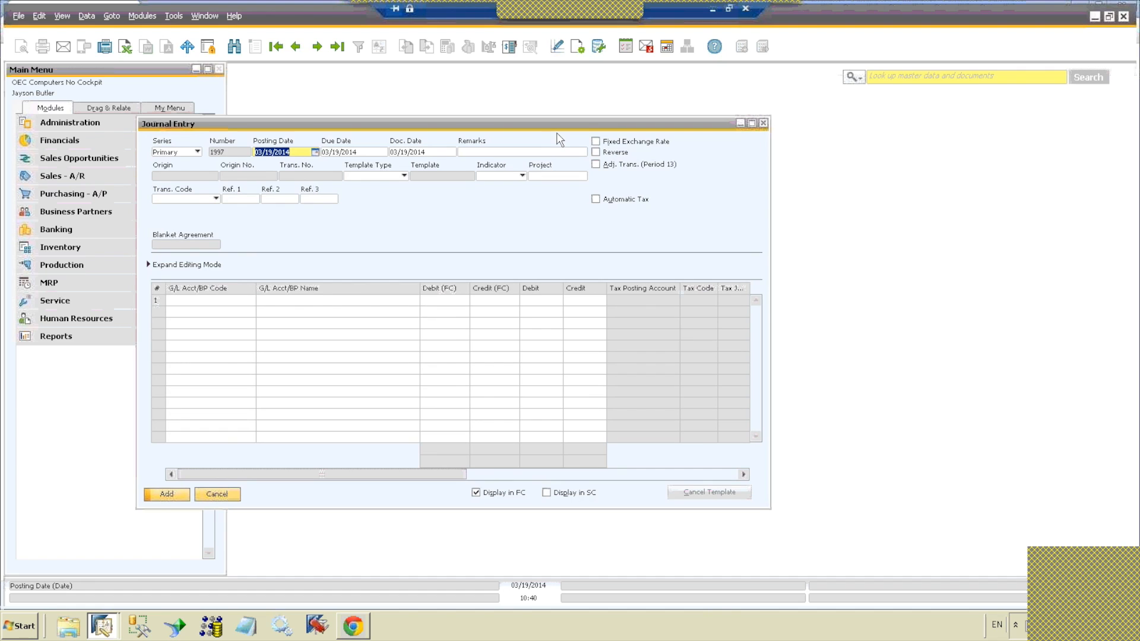
drag(582, 121, 692, 135)
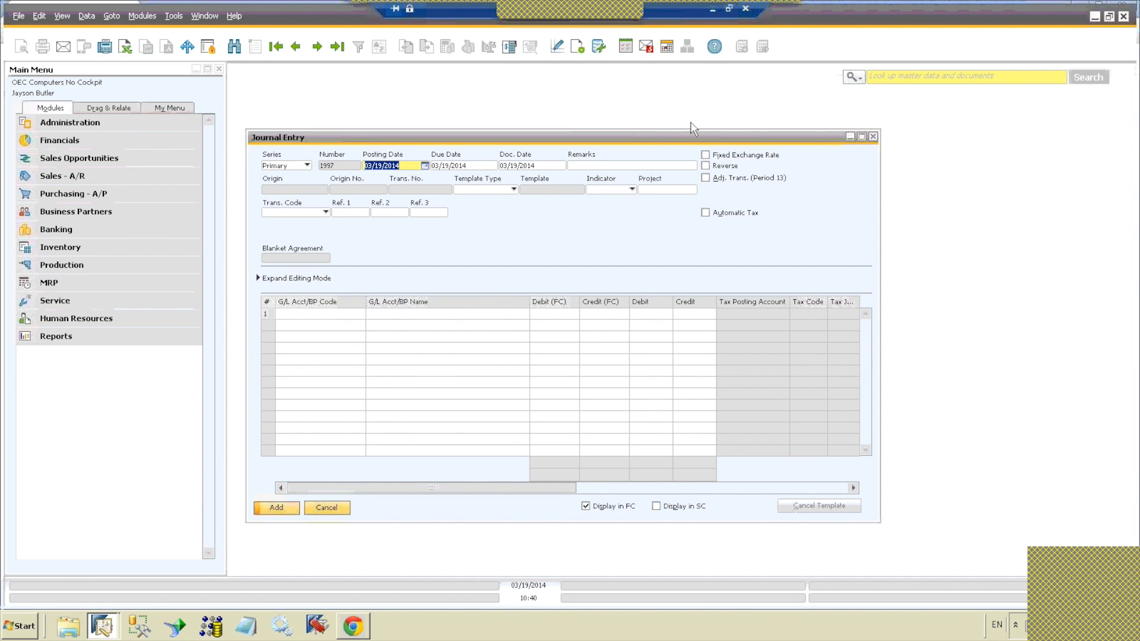
click(873, 139)
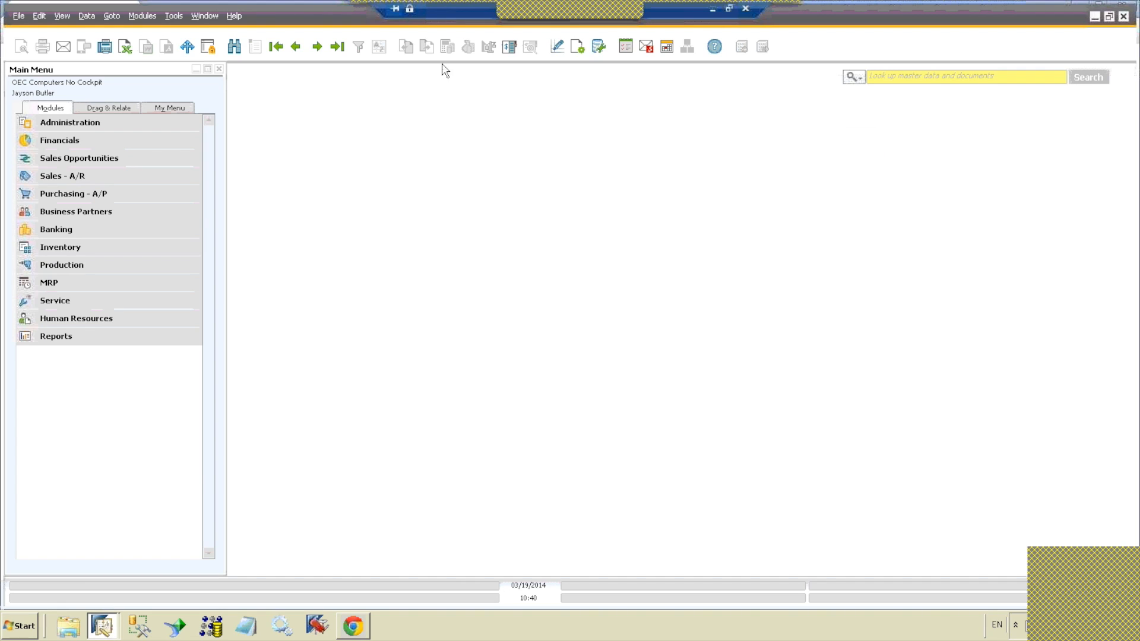
Step: Open Edit Chart of Accounts from the personal shortcuts and close its selection criteria
click(173, 16)
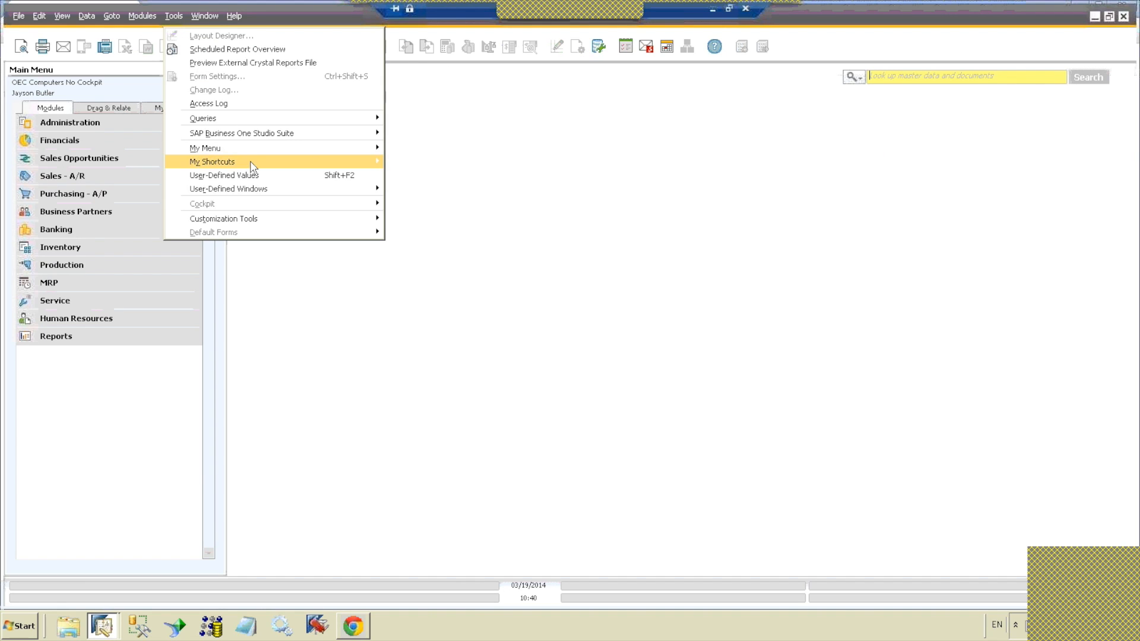
mouse_move(281, 166)
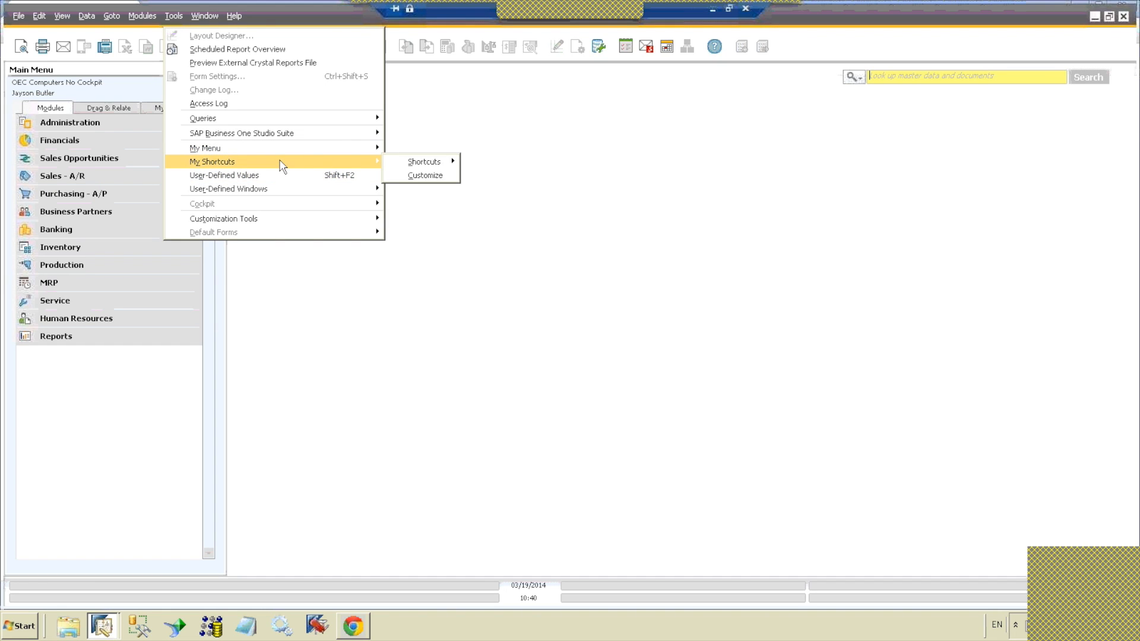
click(504, 162)
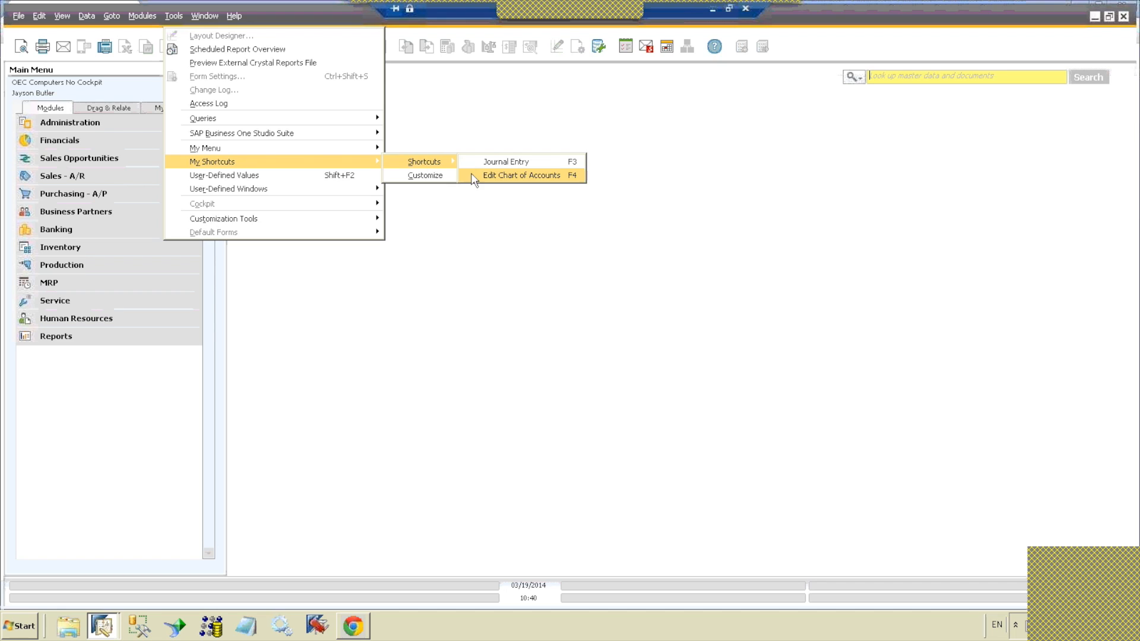
click(493, 139)
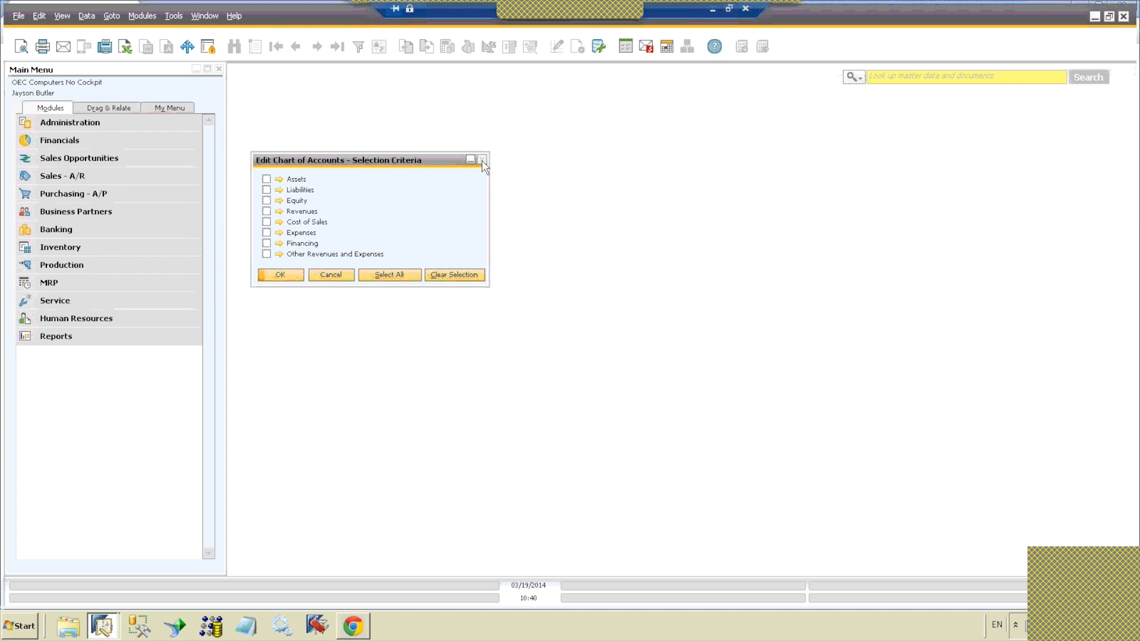
click(482, 161)
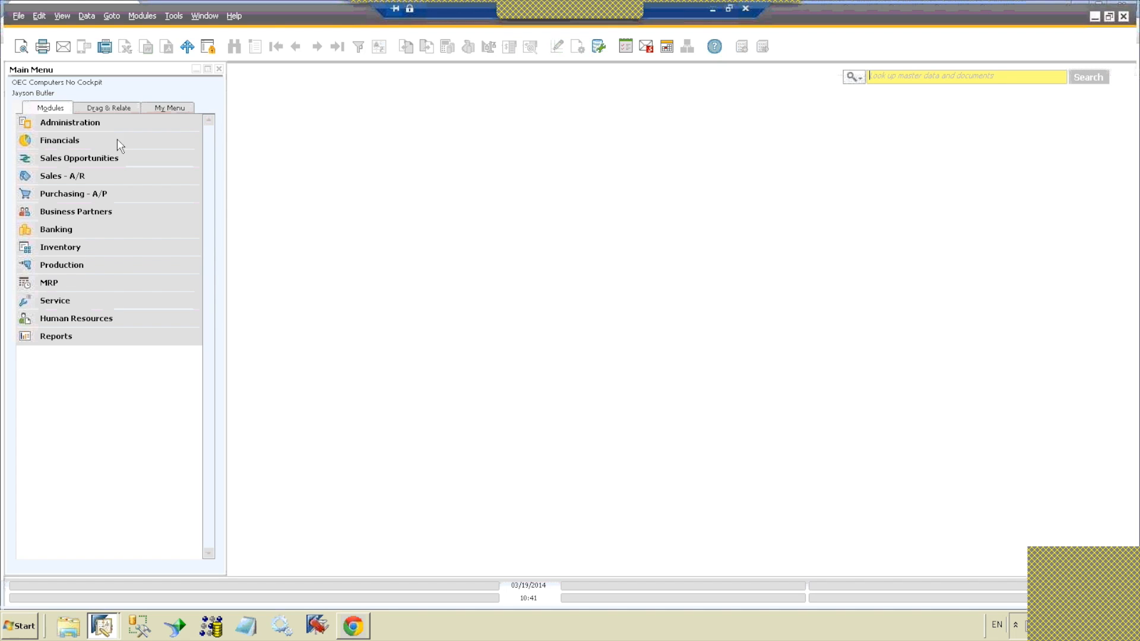
Step: Open the Purchase Order form from Purchasing - A/P, set it to find mode and enter a document number
click(86, 201)
click(86, 201)
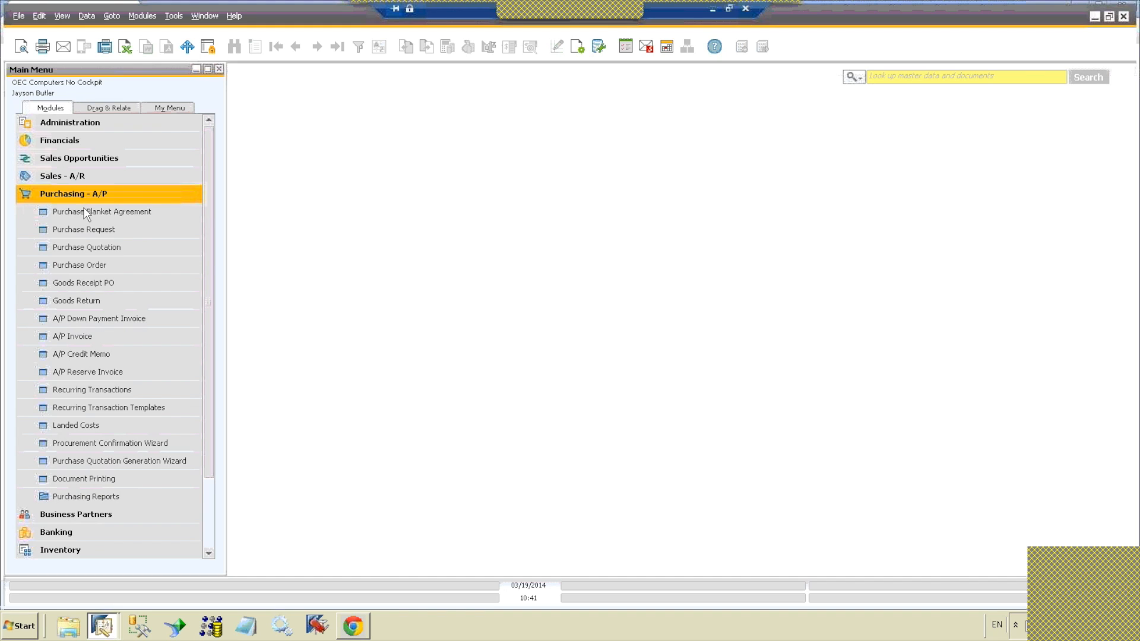
click(91, 265)
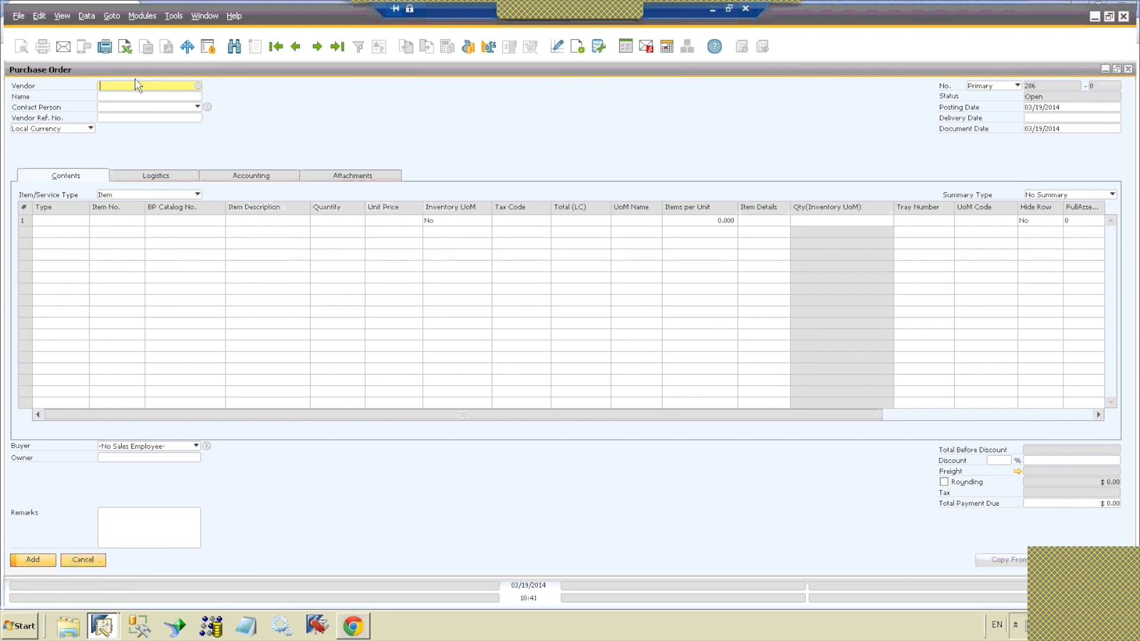
click(233, 48)
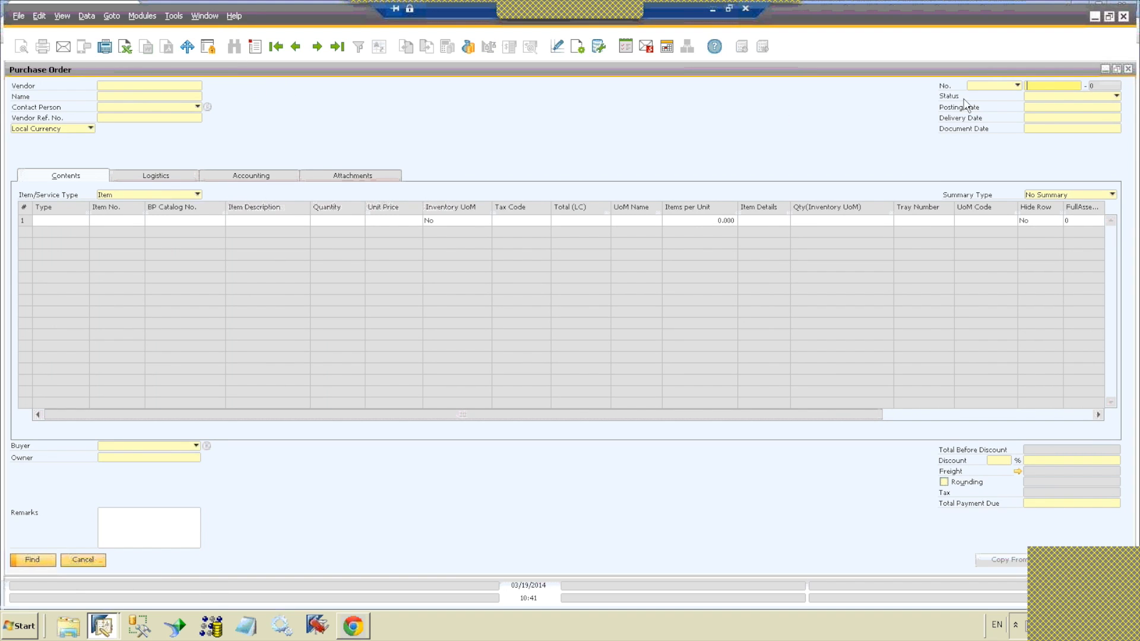
click(1037, 87)
text(287)
Step: Browse backward and forward through the purchase order records, ending on the order posted 11/04/2013
click(295, 47)
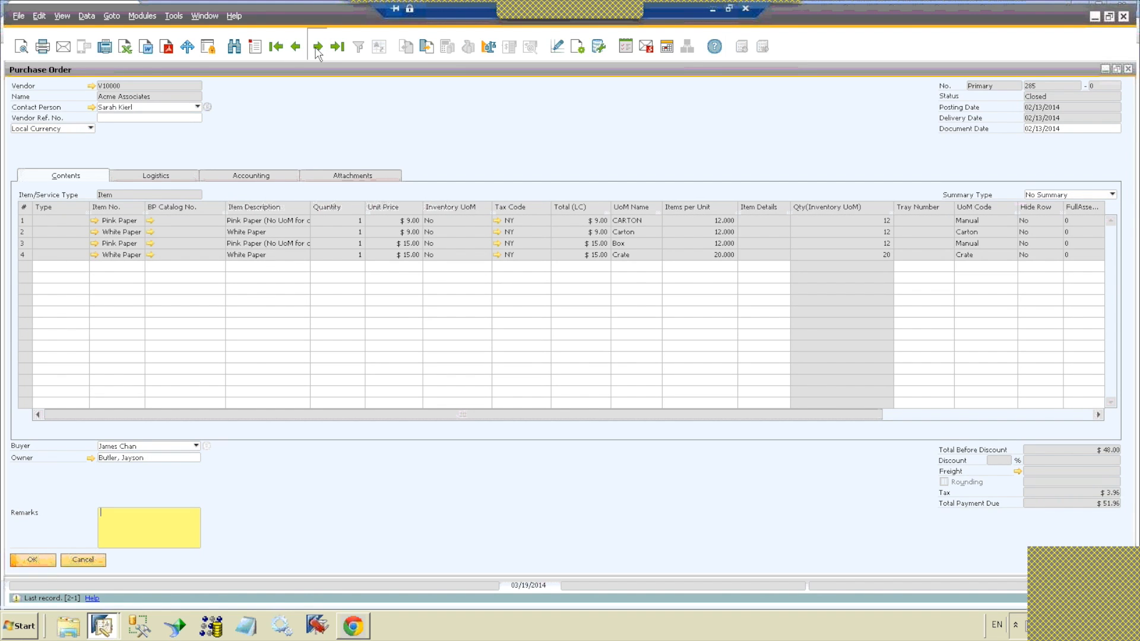
click(318, 47)
click(296, 48)
click(295, 47)
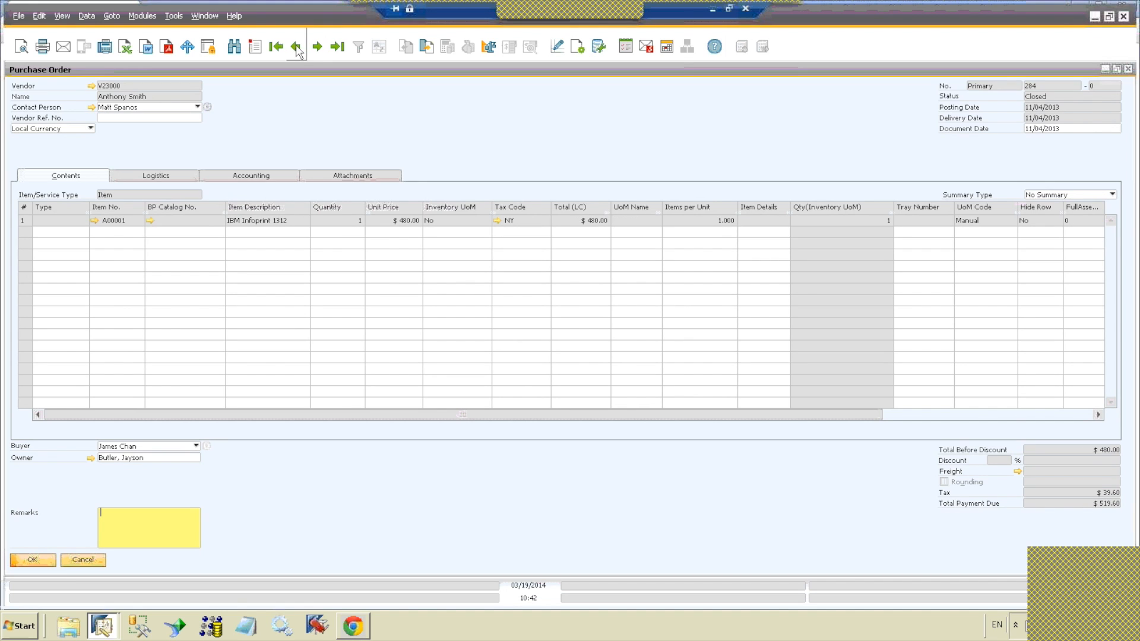
click(318, 48)
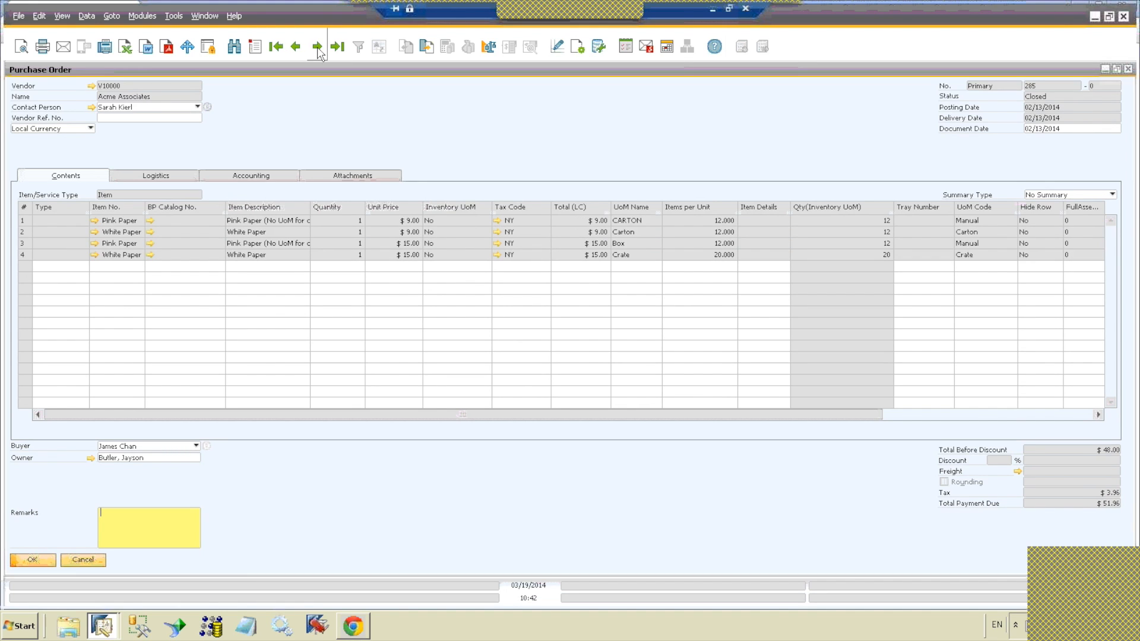
click(317, 47)
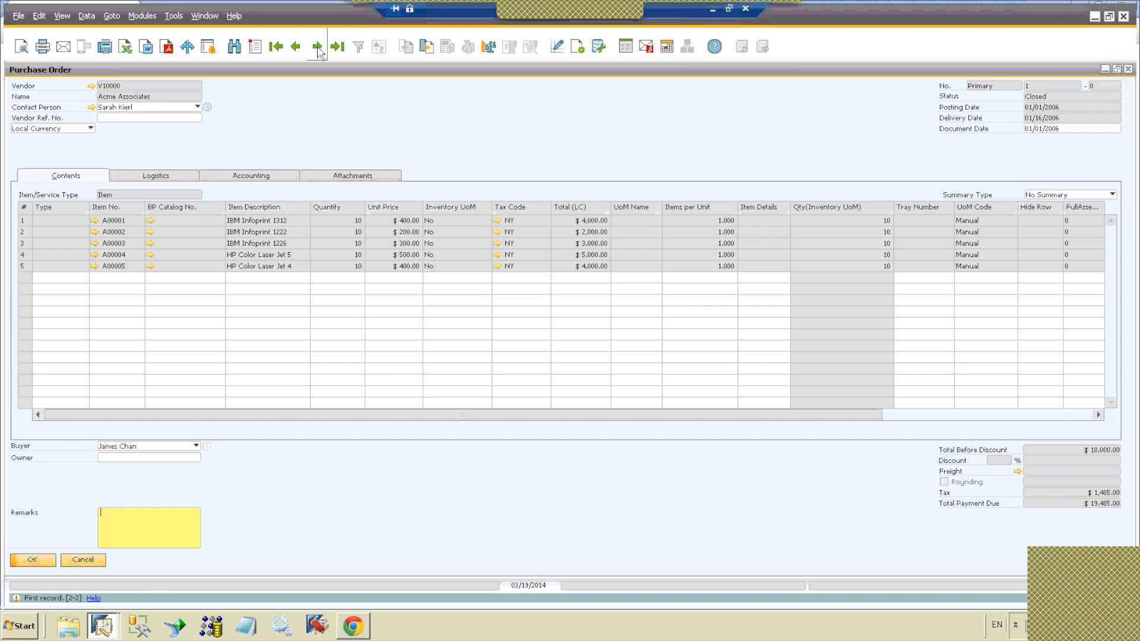
click(296, 48)
click(297, 48)
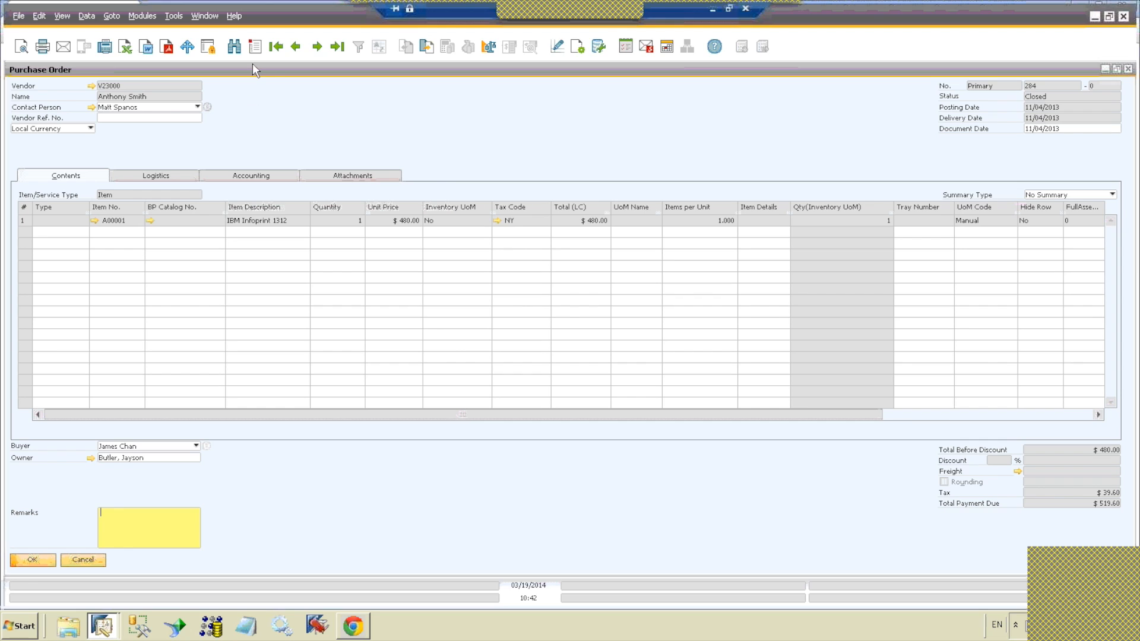
Step: Examine the purchase order's linked documents in the Relationship Map, then close the map and the order
right_click(427, 124)
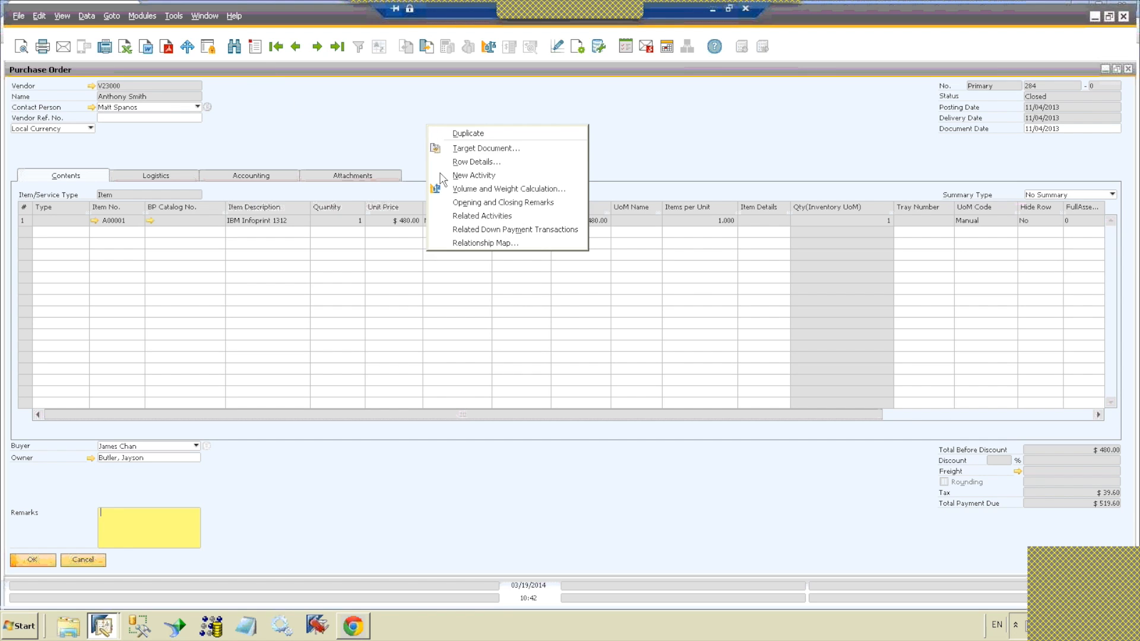
click(458, 244)
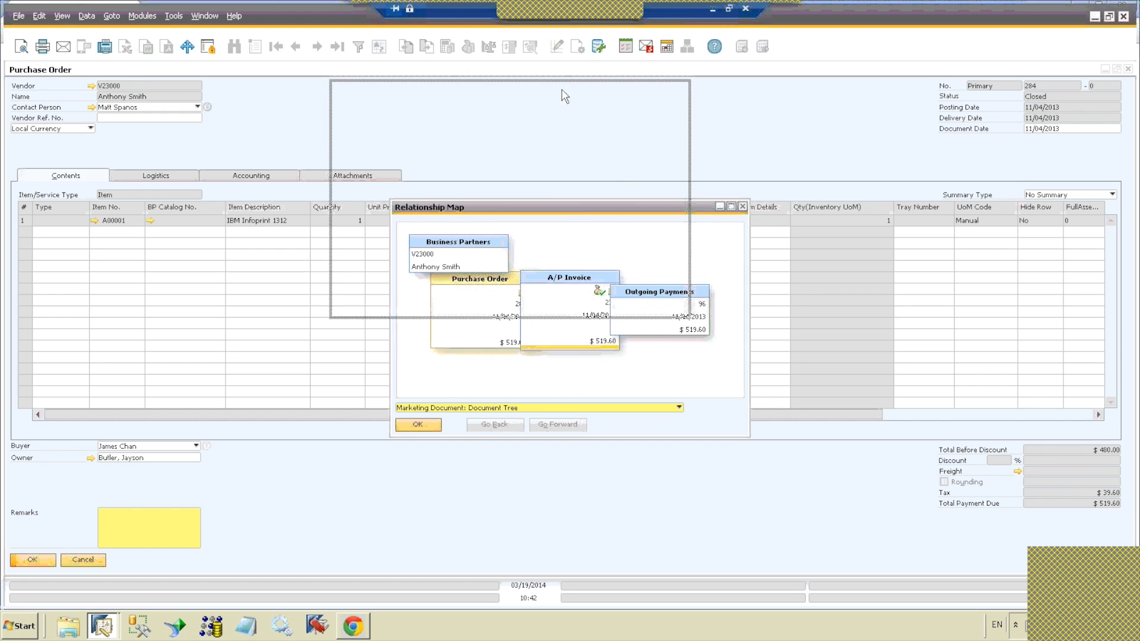
drag(623, 208, 563, 97)
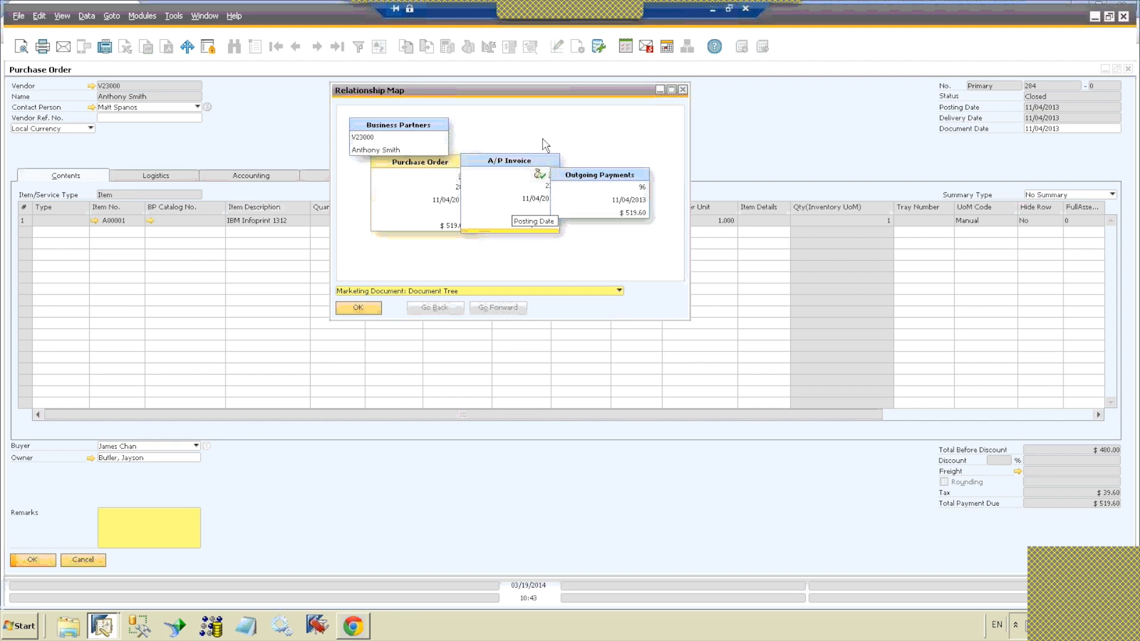
click(682, 90)
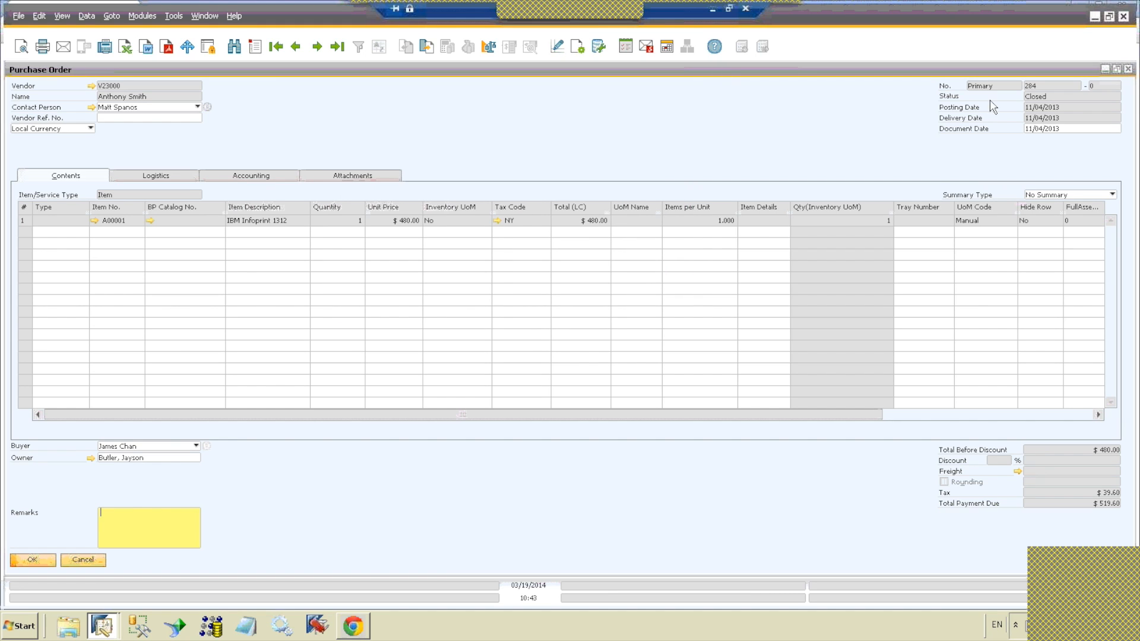
click(1127, 69)
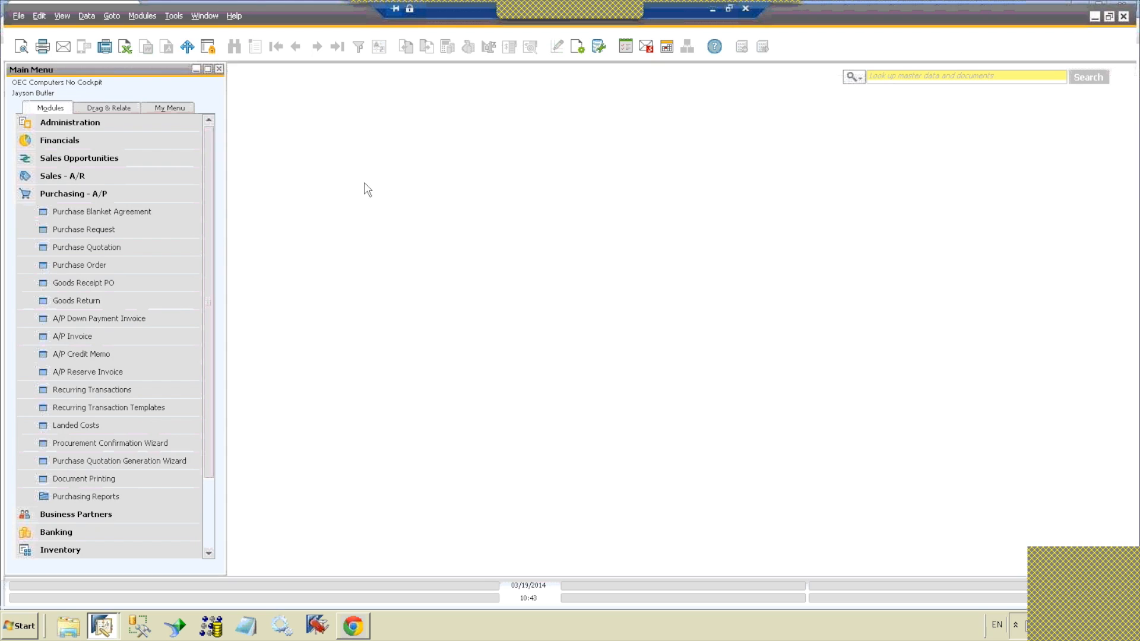
Step: Switch to the OEC Computers company window and open Item Master Data from the Inventory module
click(105, 624)
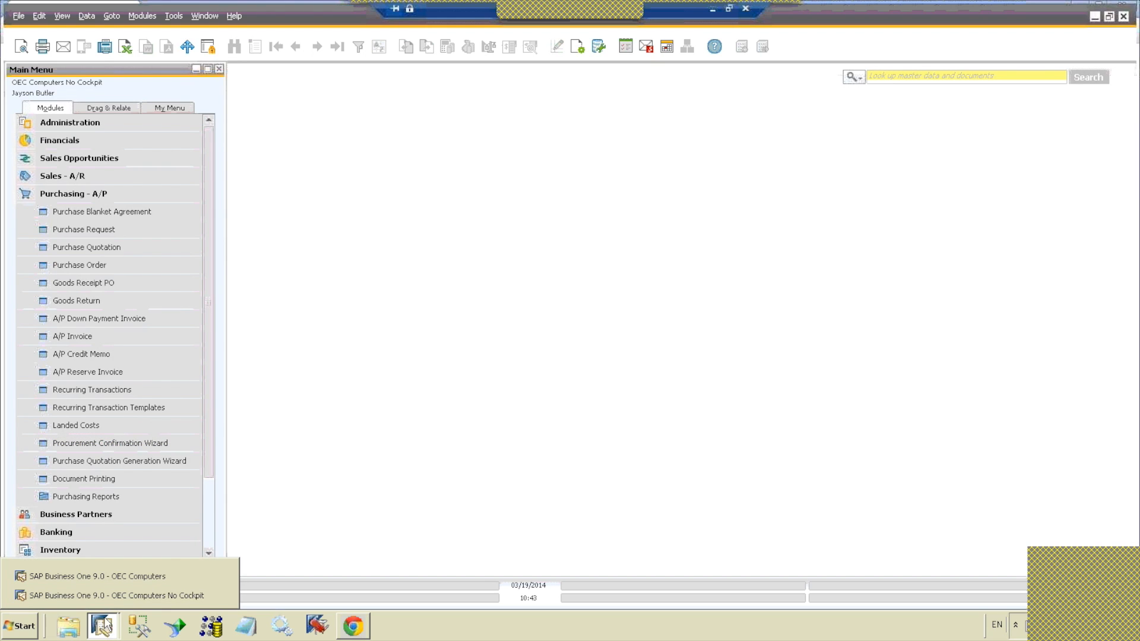
click(106, 579)
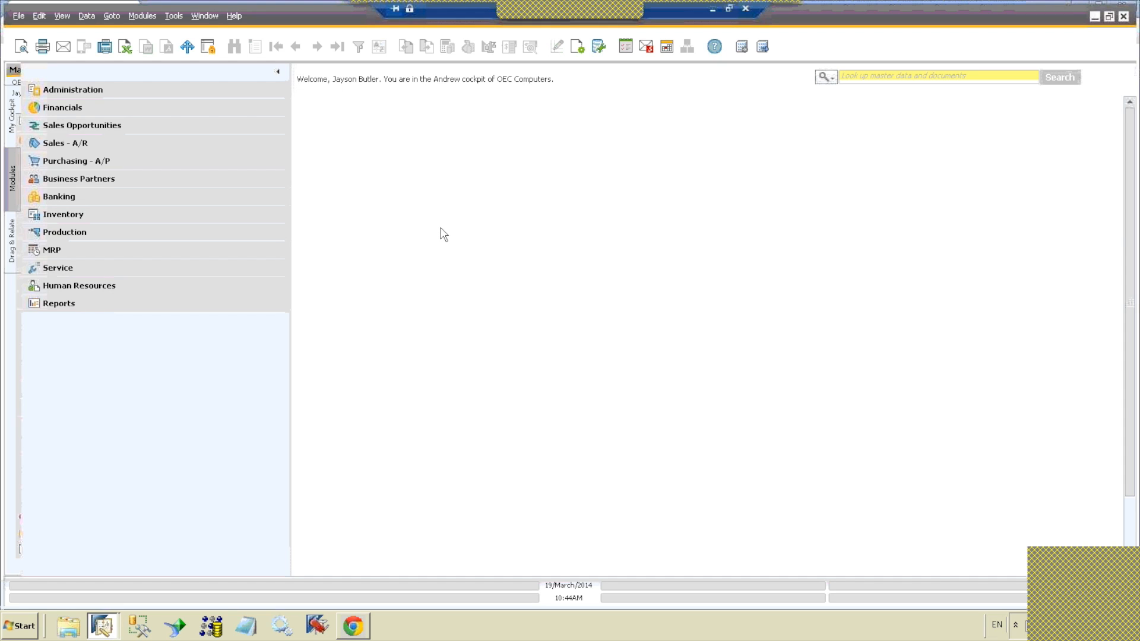
click(215, 216)
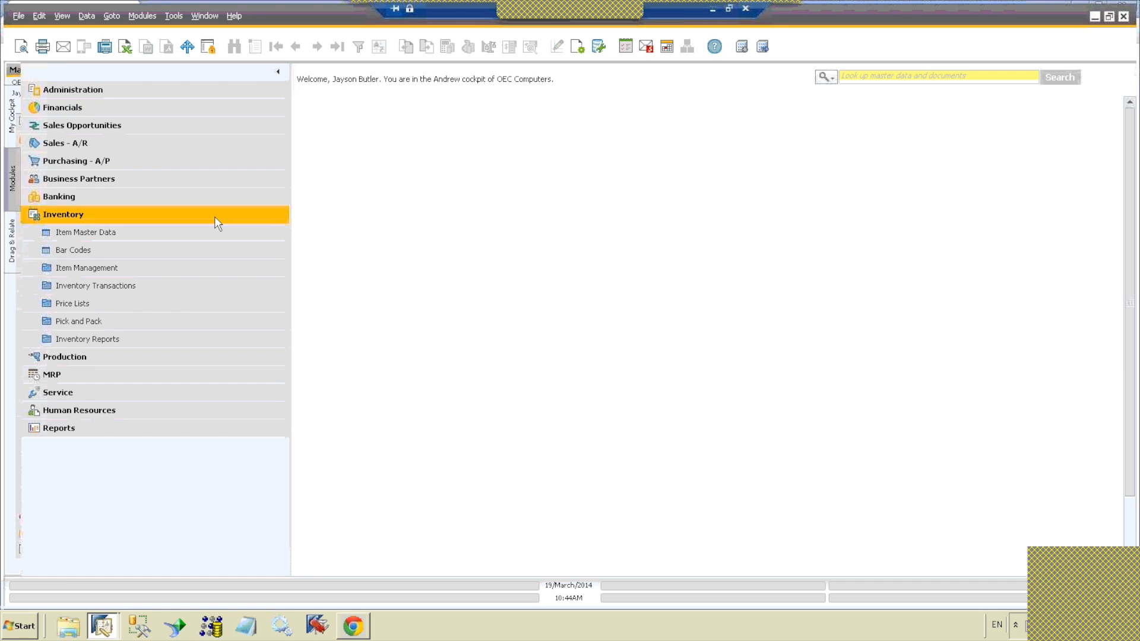
click(212, 231)
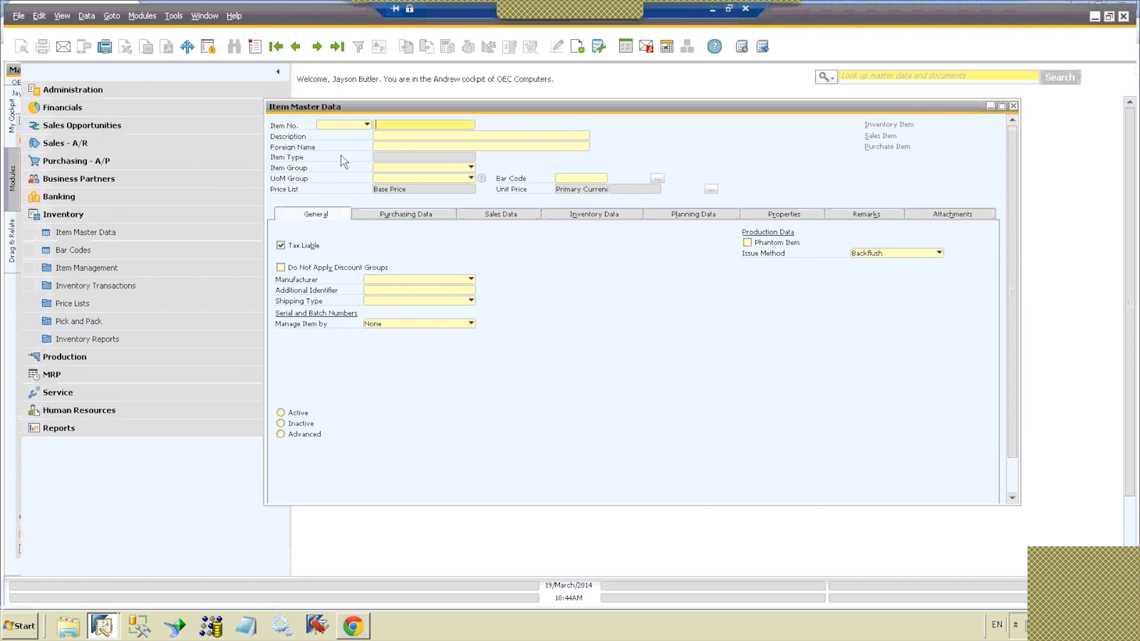
Step: List all items using the wildcard * in the Description and load item A00002, IBM Infoprint 1222
click(393, 136)
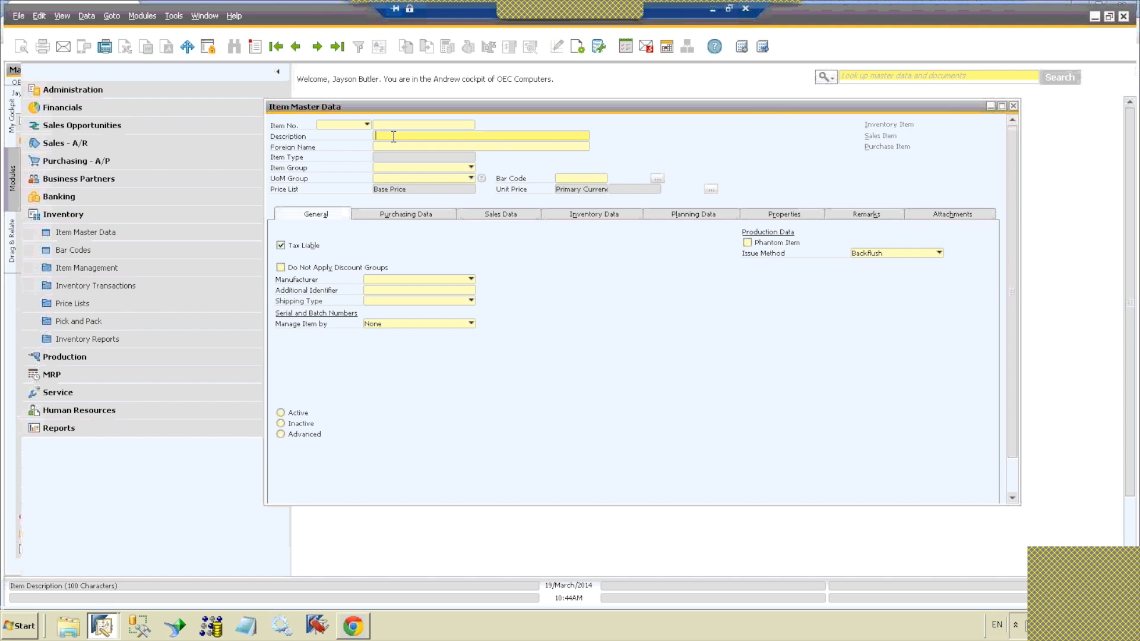
text(*)
key(Tab)
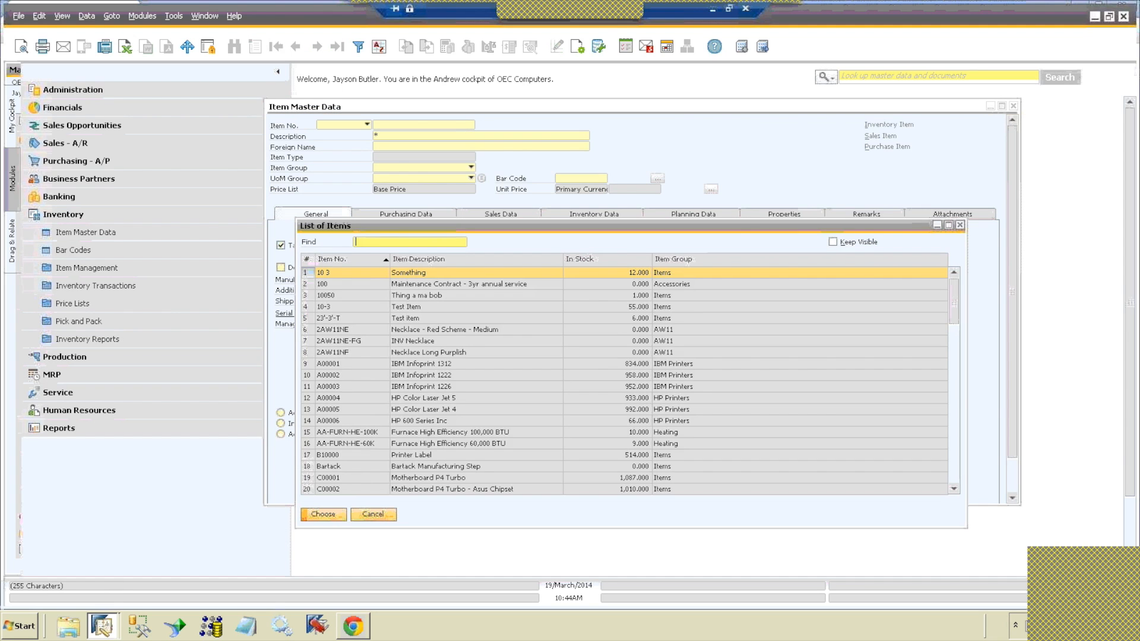
double_click(406, 377)
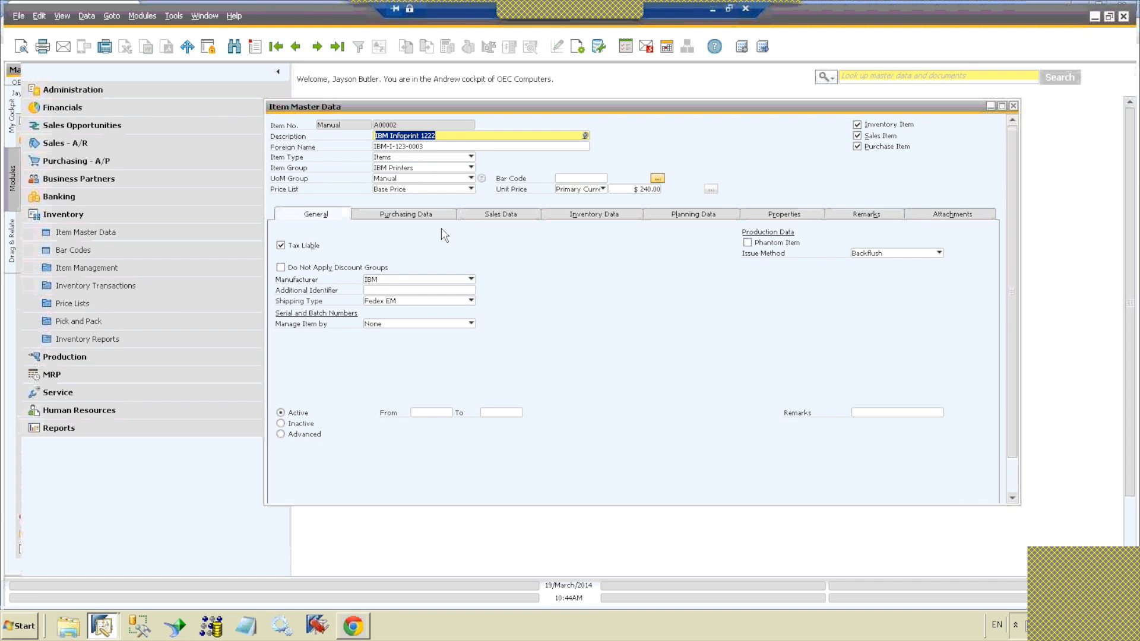
Step: View the item's Inventory Audit Report with all rows expanded, then close the report
right_click(554, 296)
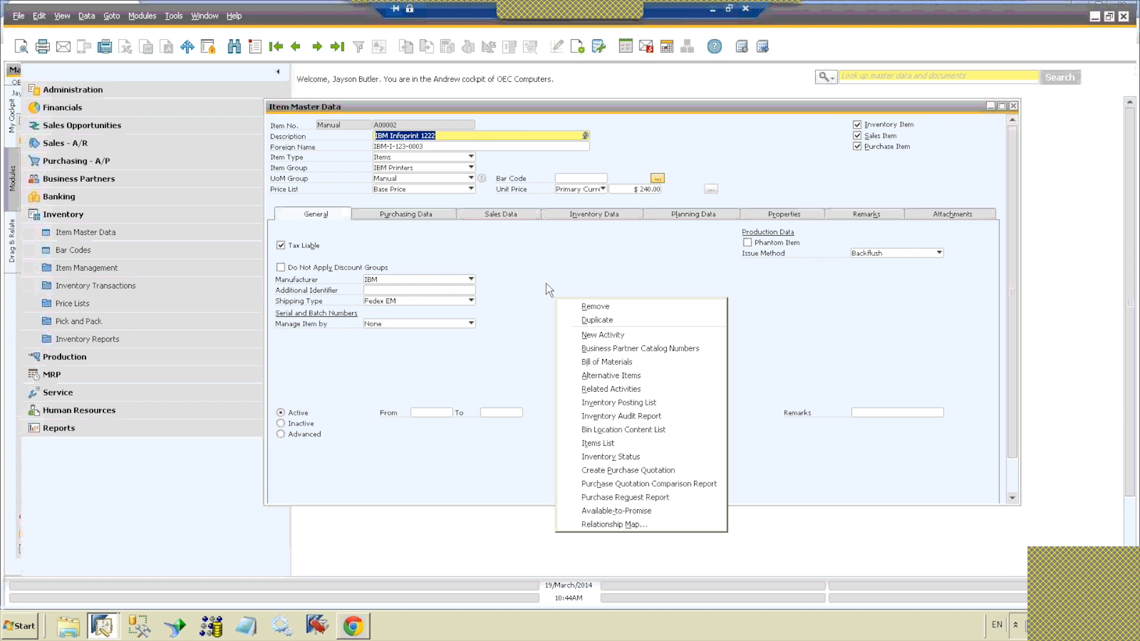
click(587, 416)
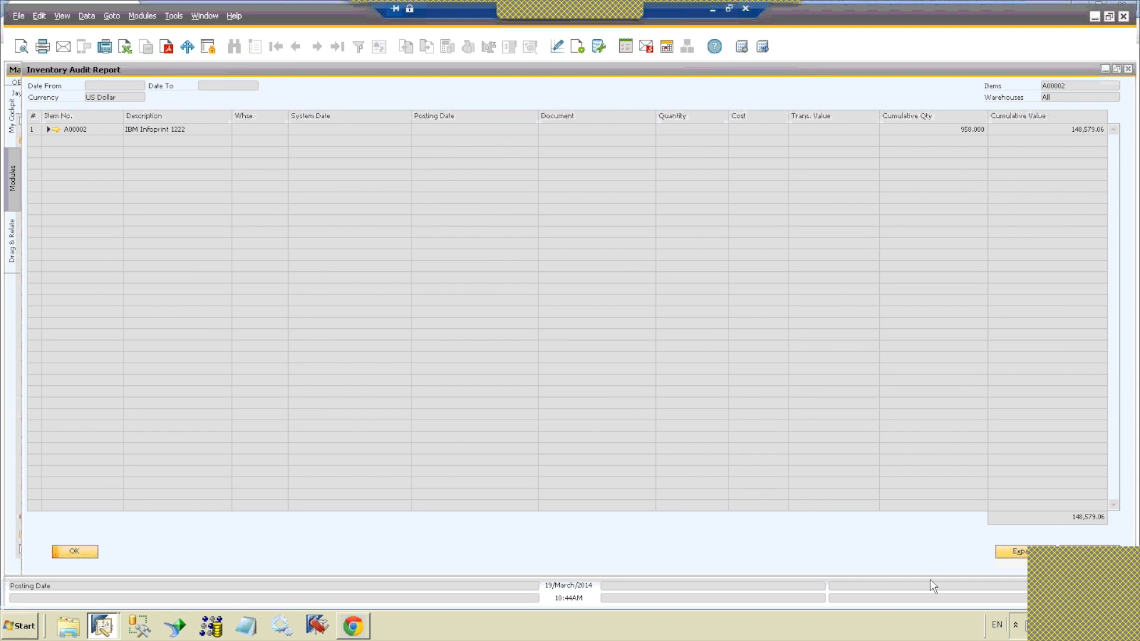
click(1007, 553)
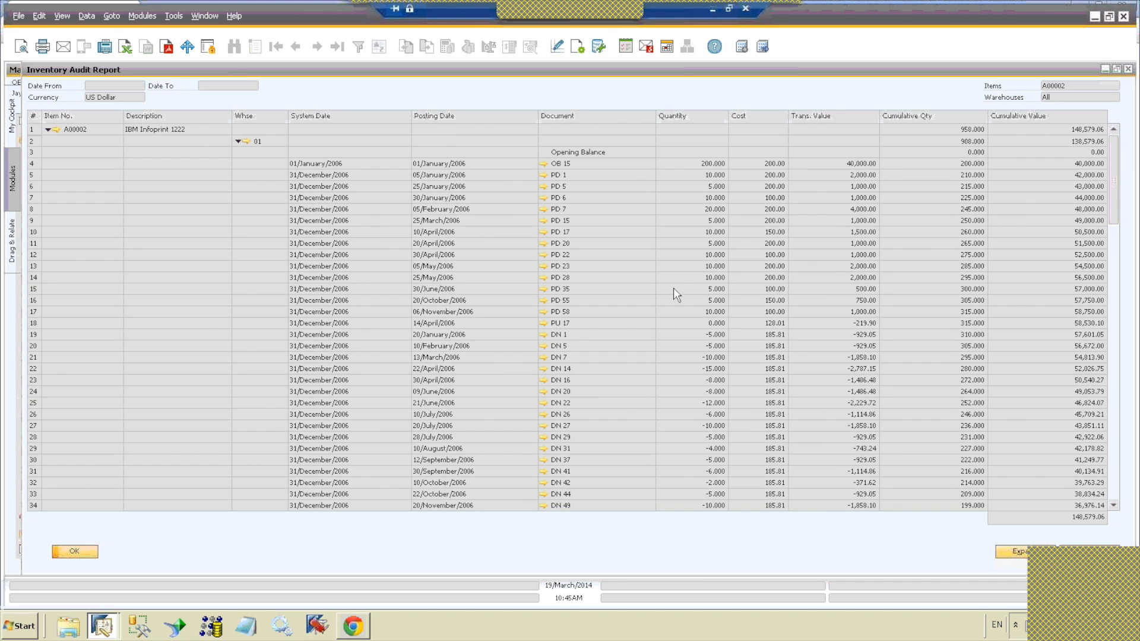
click(1127, 69)
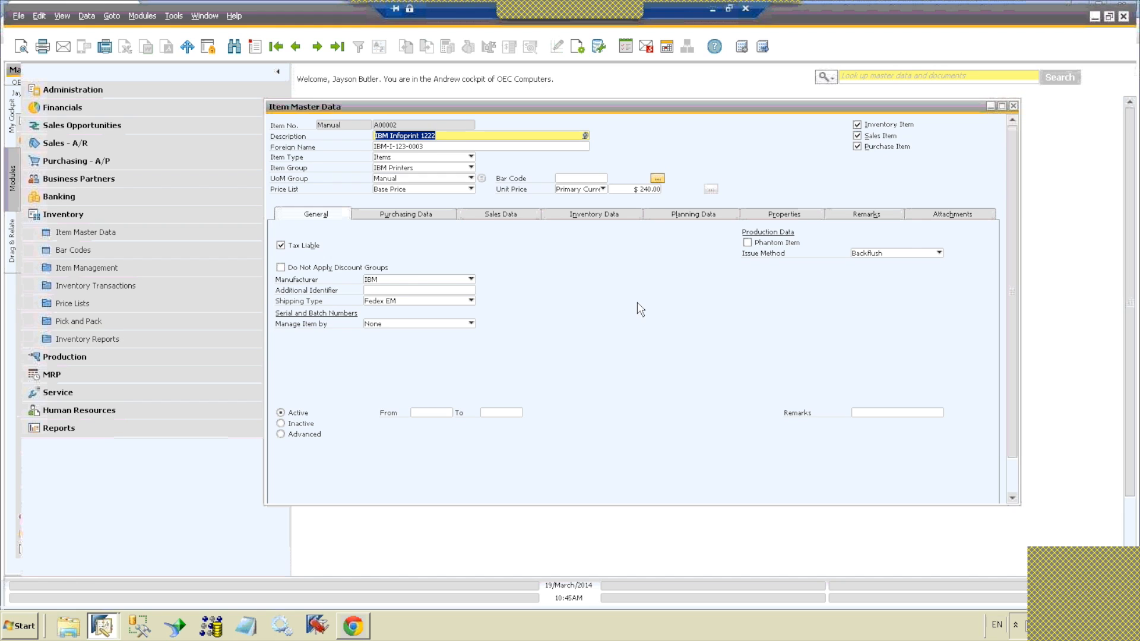
Step: Review the related reports and actions available for the item, then close its Item Master Data record
right_click(637, 291)
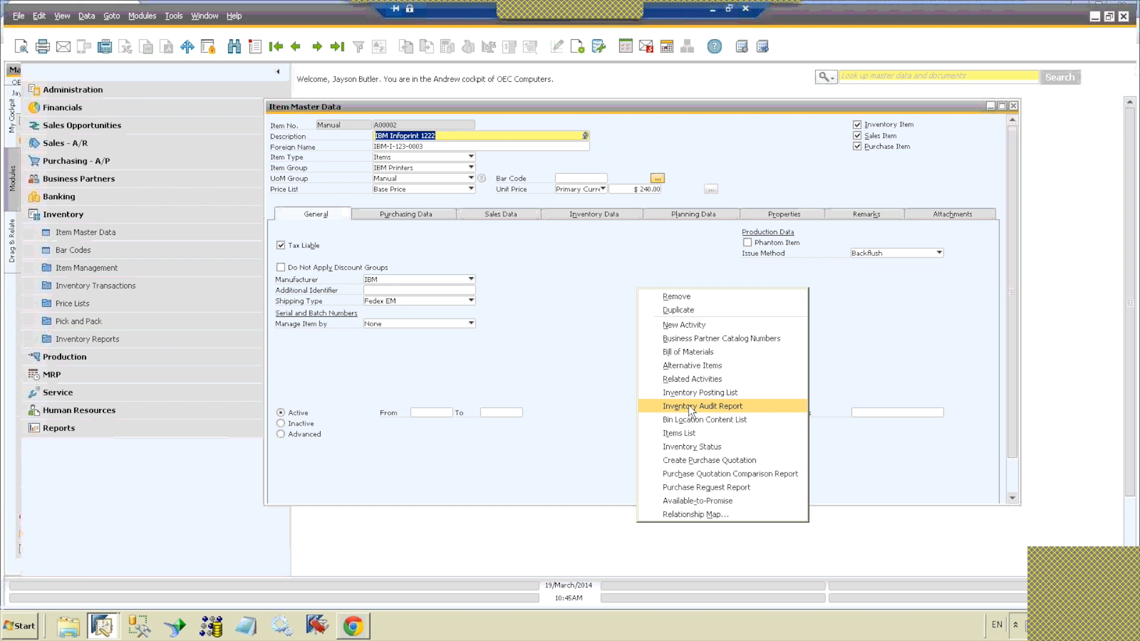
click(586, 384)
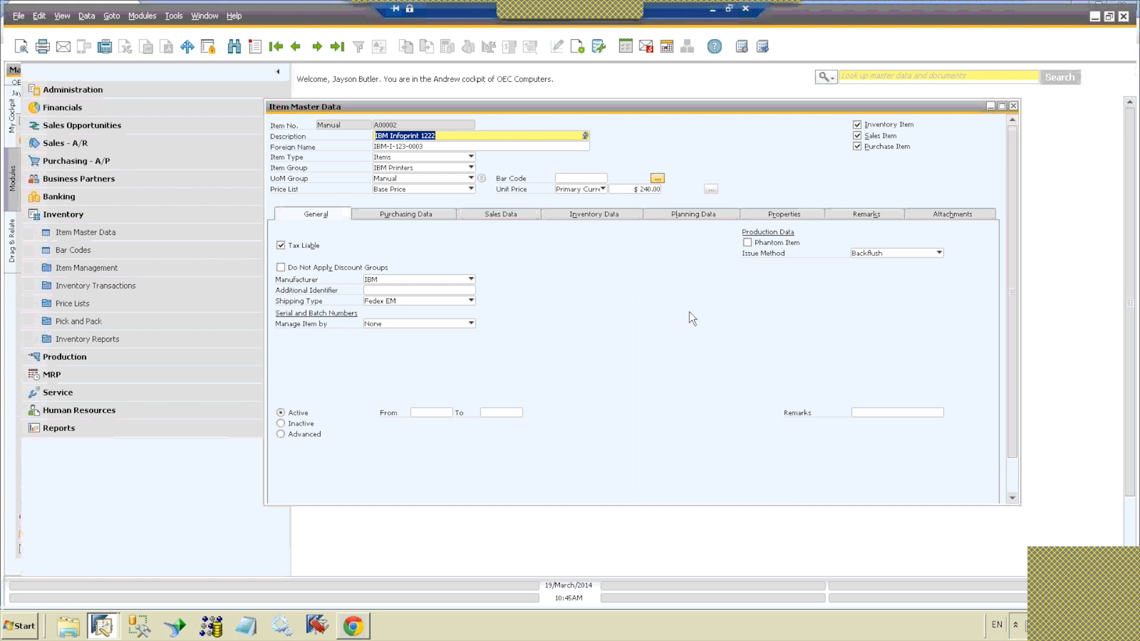
click(1013, 107)
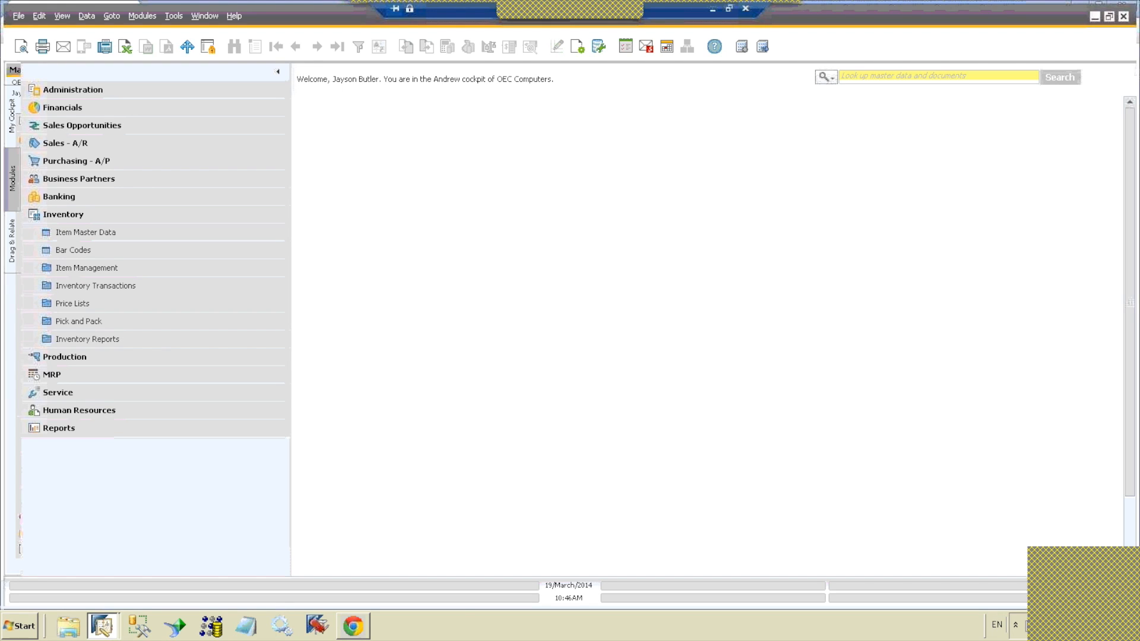
Step: Open the Open Items List from the Sales - A/R module's Sales Reports
click(184, 215)
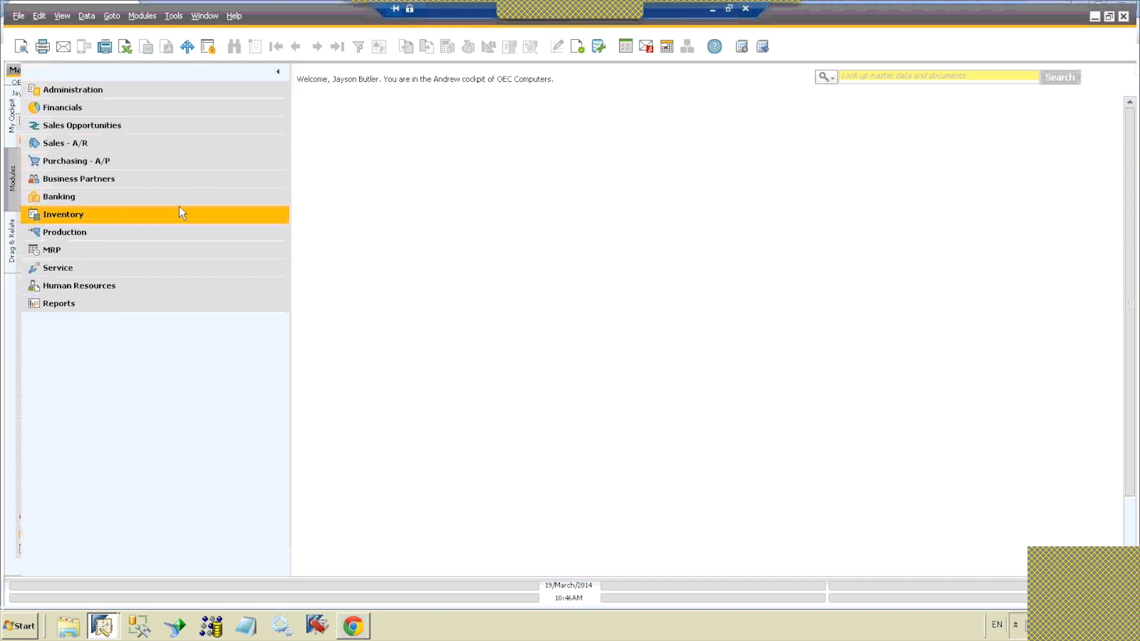
click(137, 145)
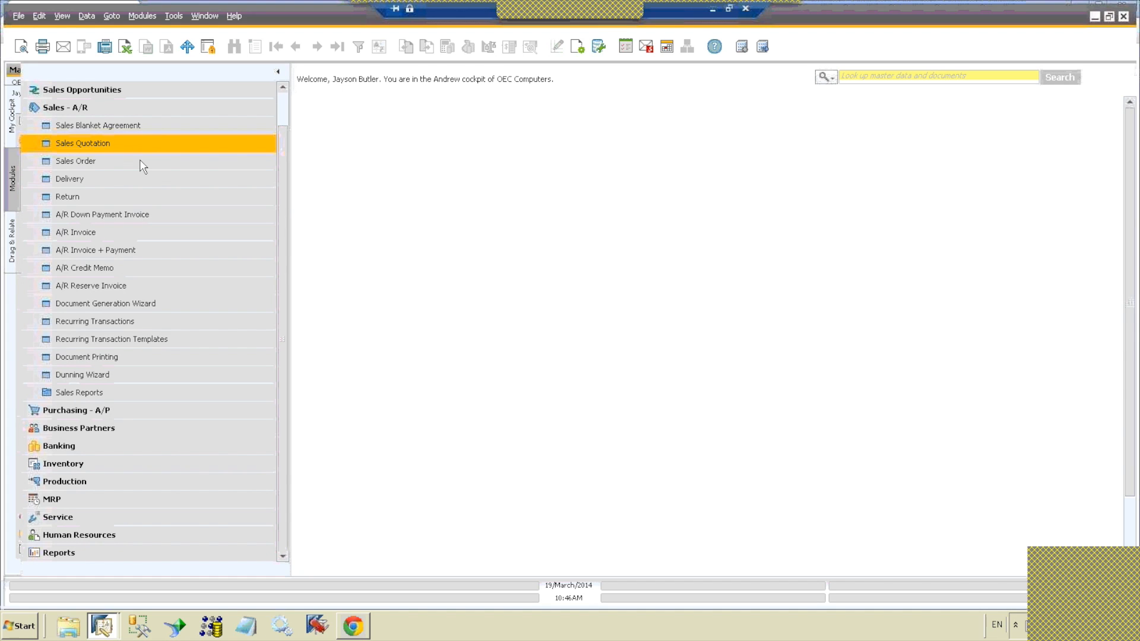
click(128, 392)
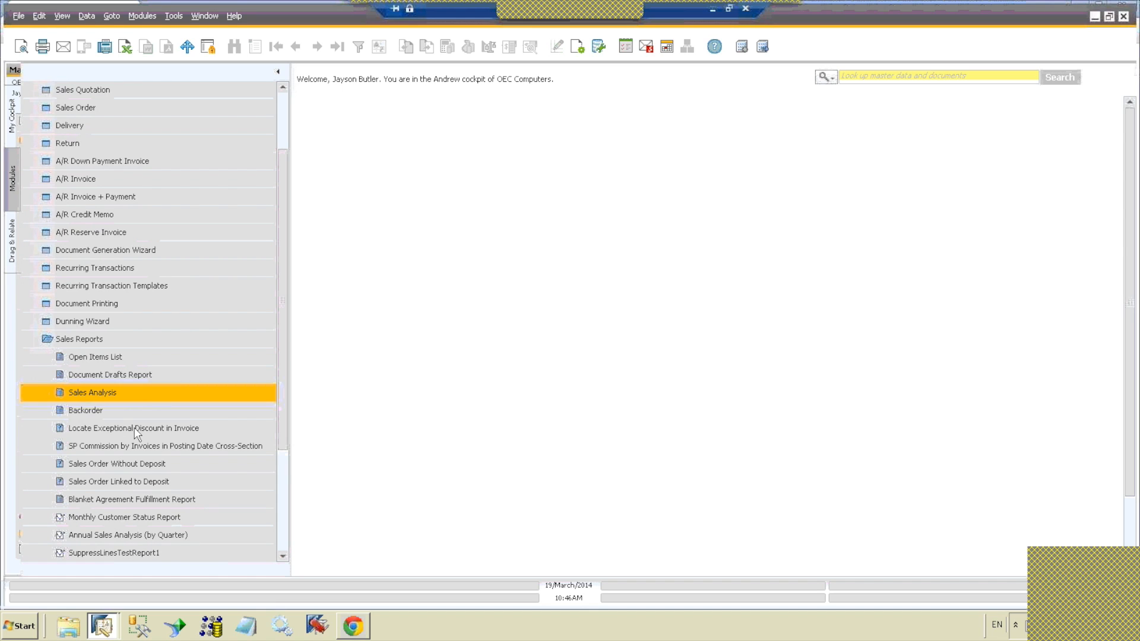
click(133, 355)
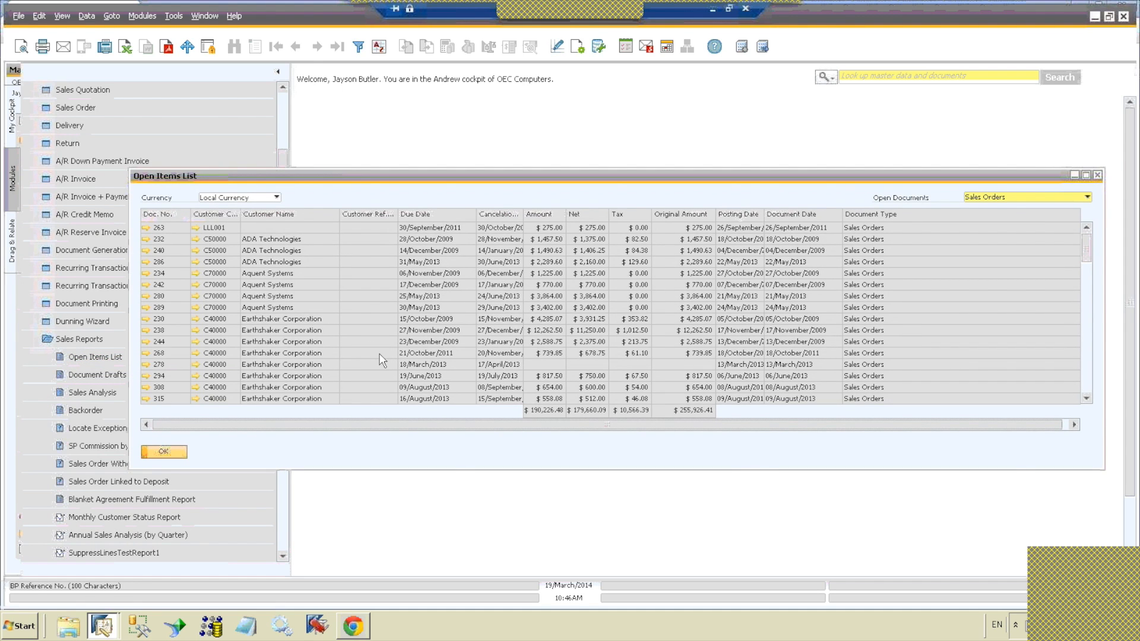
Step: Open the Open Items List from the Purchasing Reports and set its Open Documents type to Purchase Orders
click(98, 342)
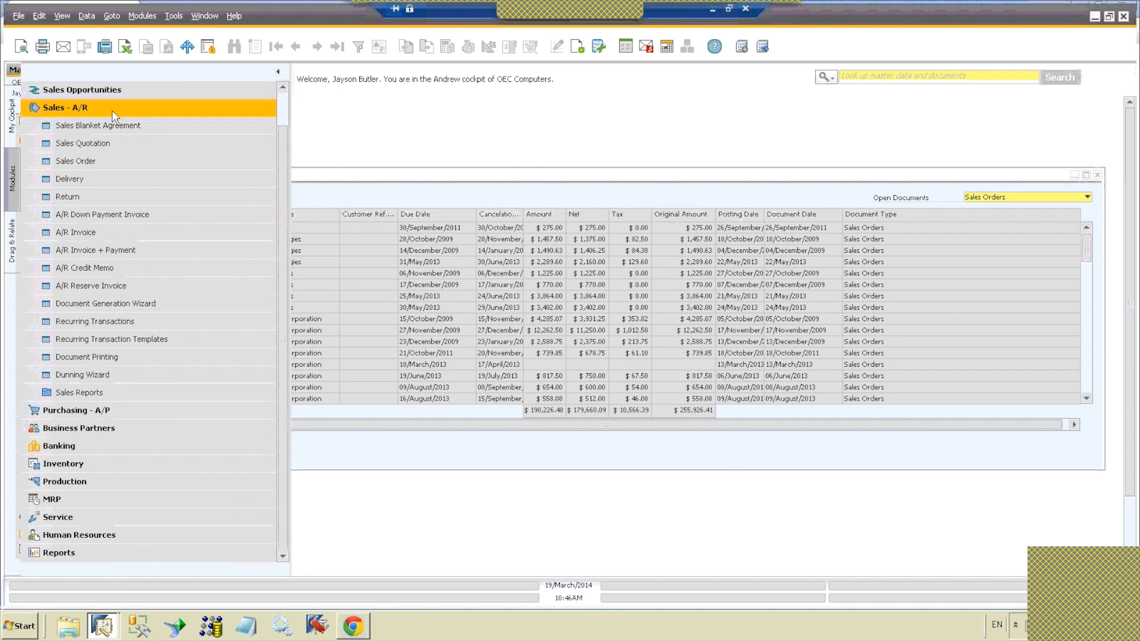
click(112, 109)
click(114, 160)
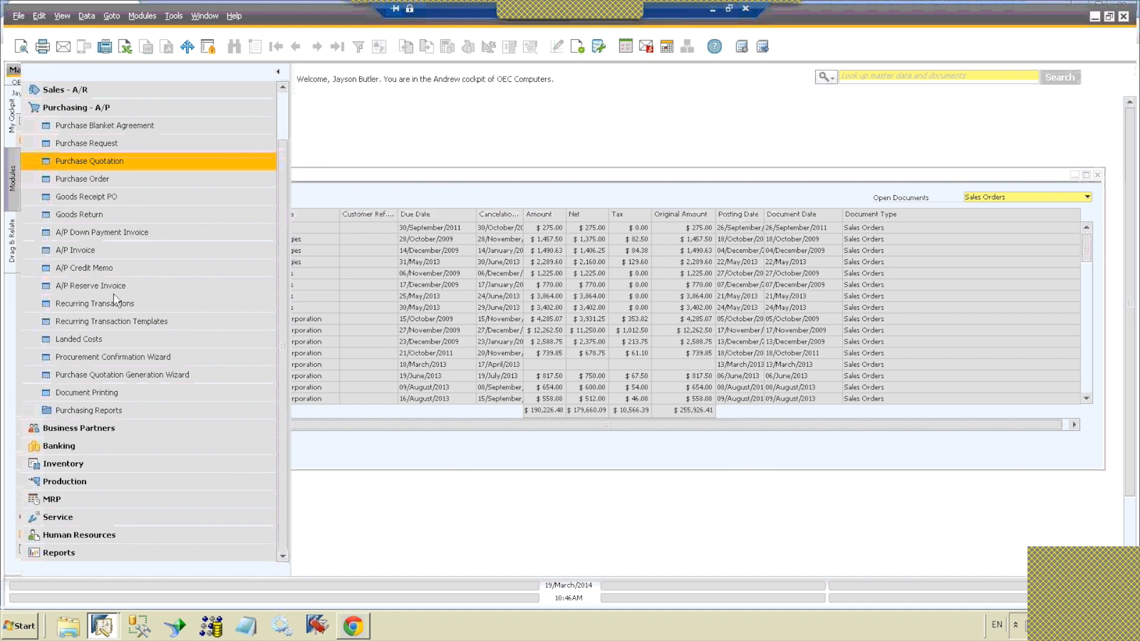
click(139, 408)
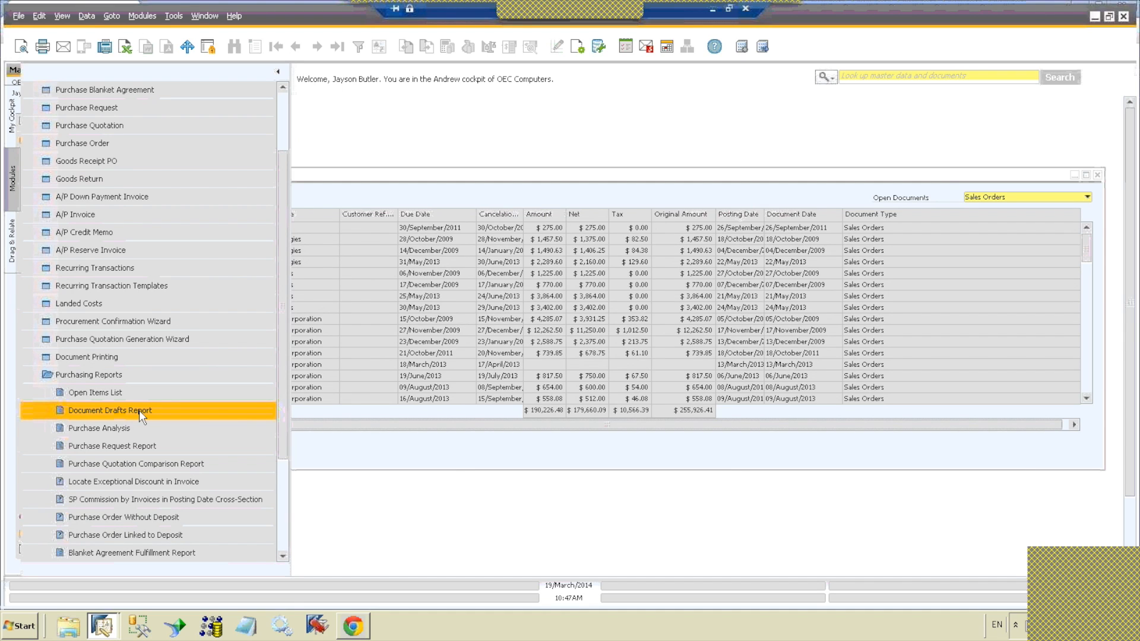
click(138, 392)
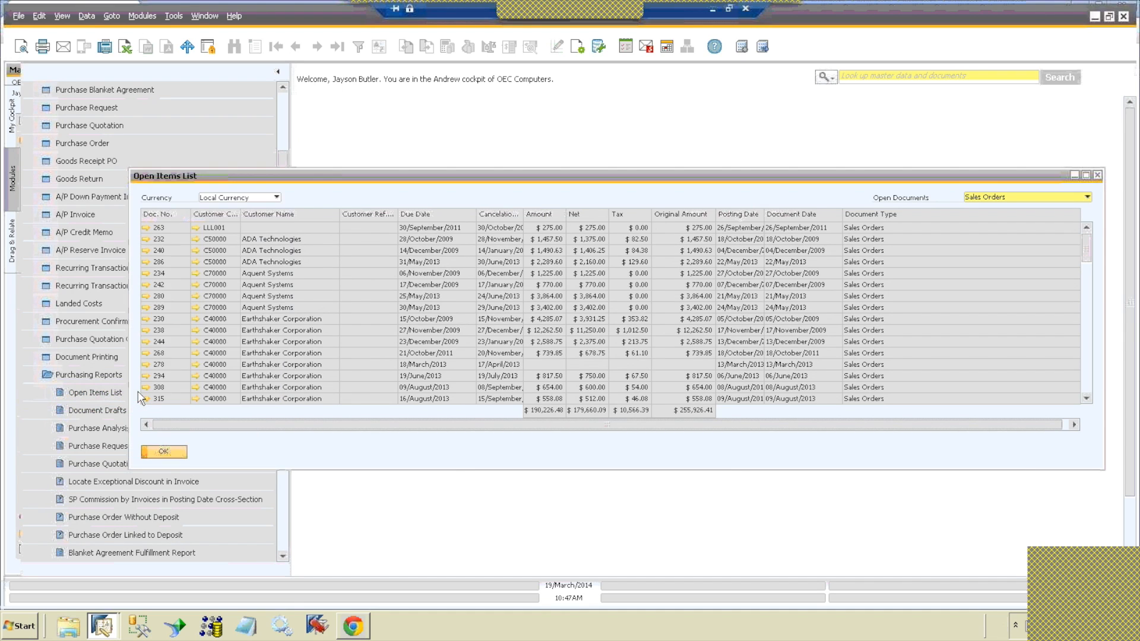
click(991, 197)
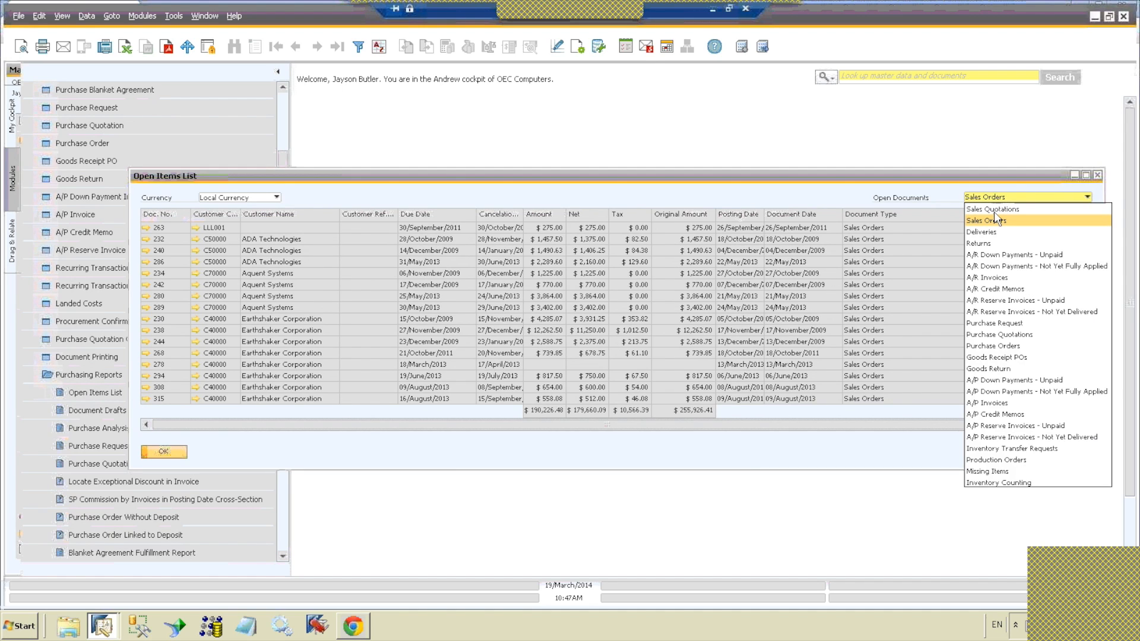
click(1012, 346)
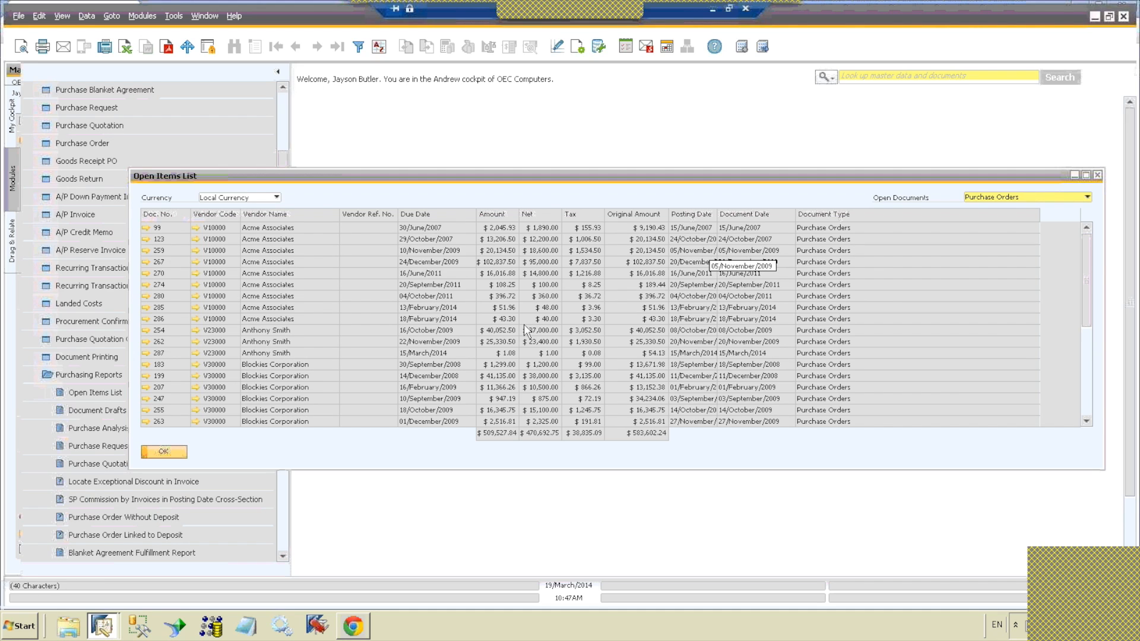
Step: Open another Open Items List from the Inventory Reports and set its Open Documents type to Missing Items
click(283, 107)
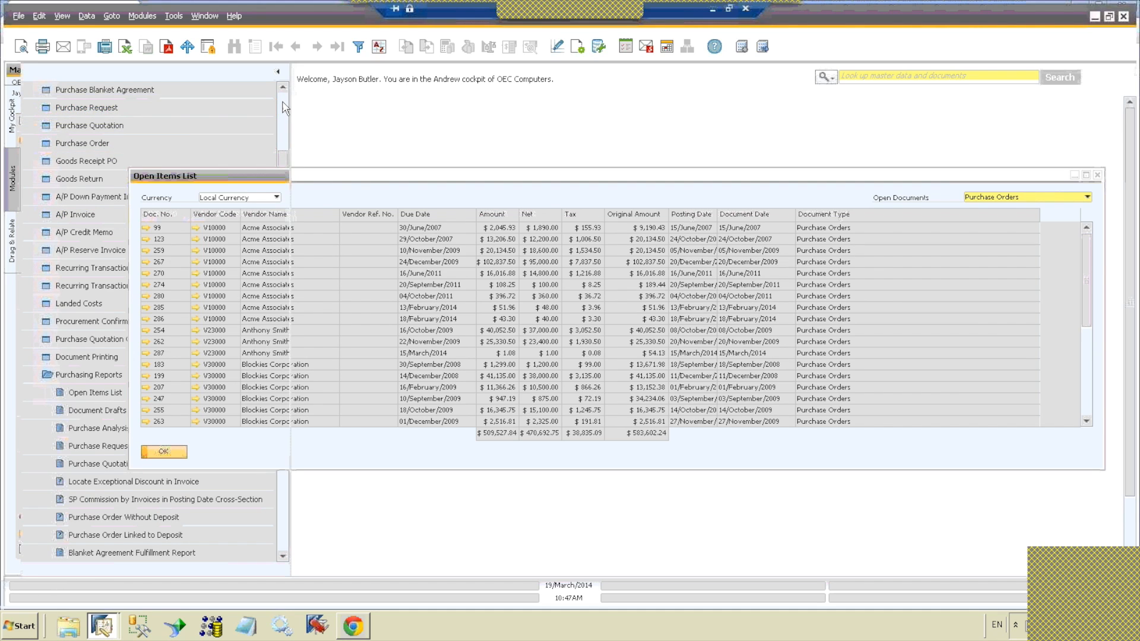
click(138, 161)
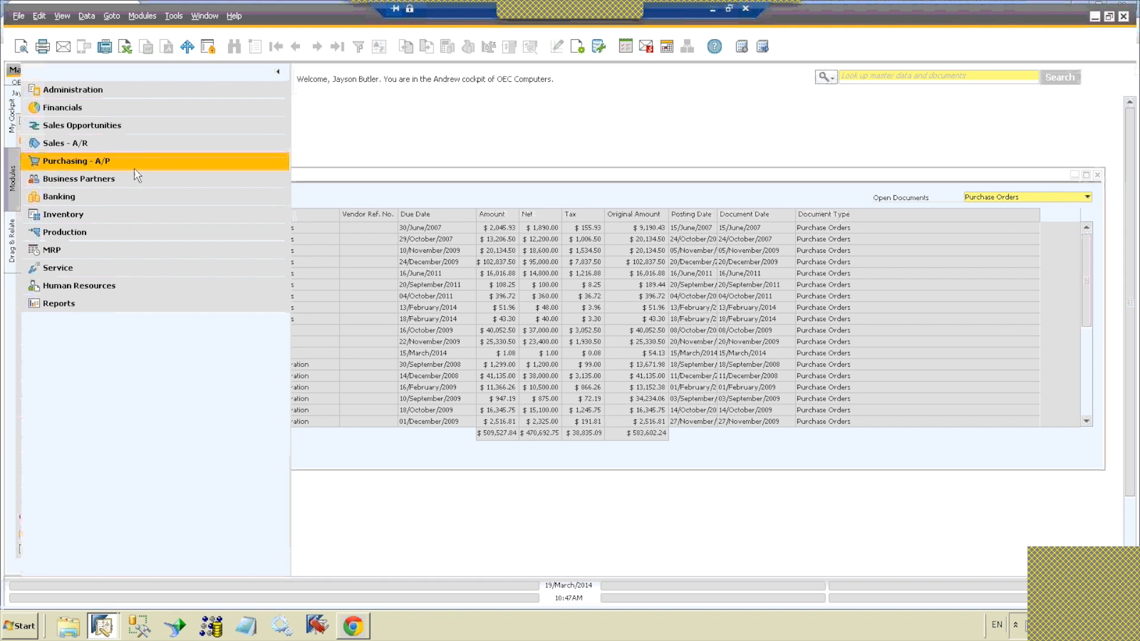
click(134, 216)
click(711, 250)
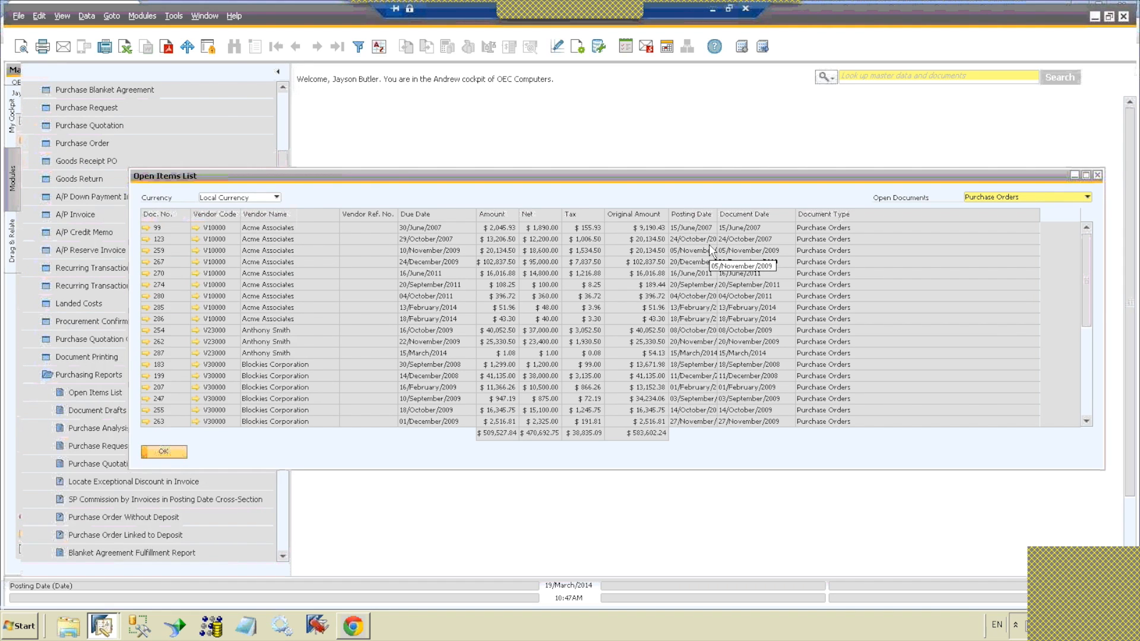
click(134, 340)
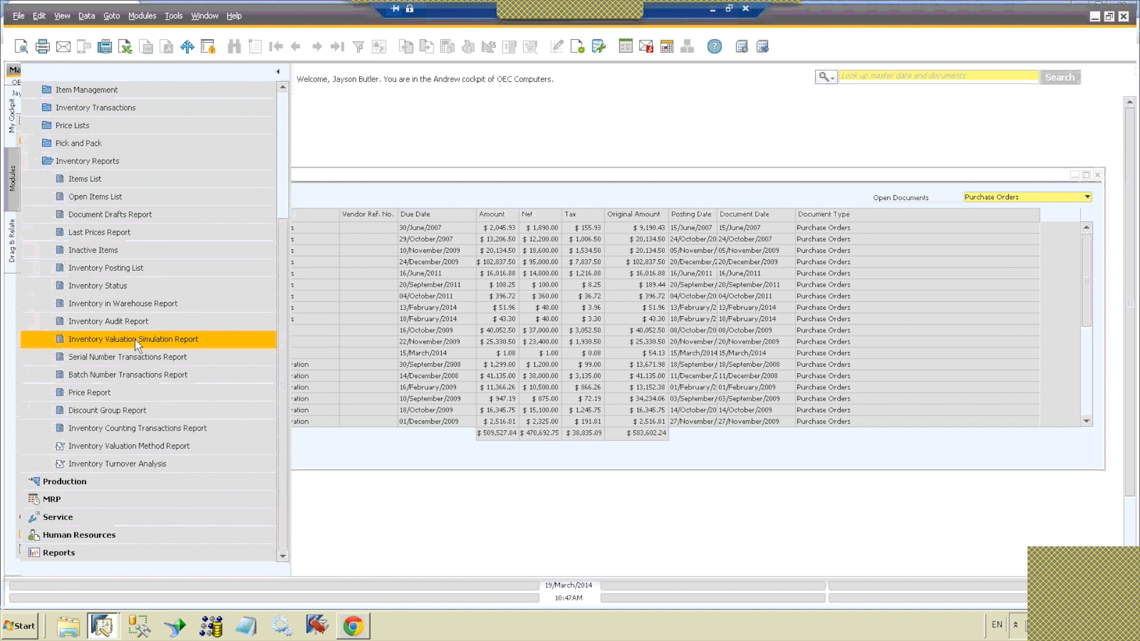
click(137, 197)
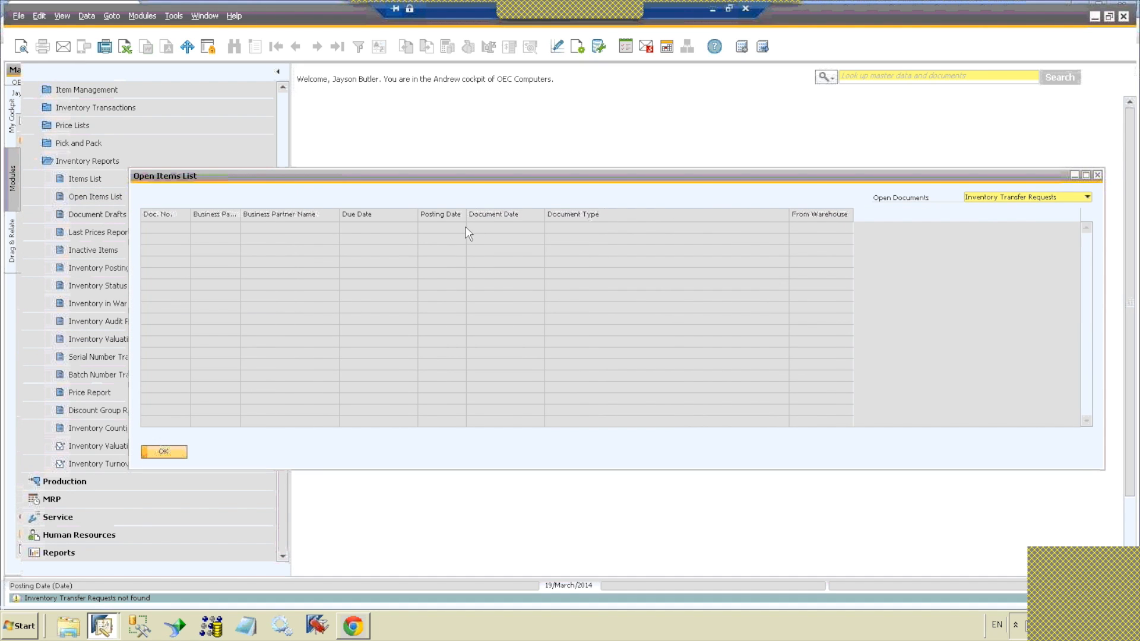
click(1015, 197)
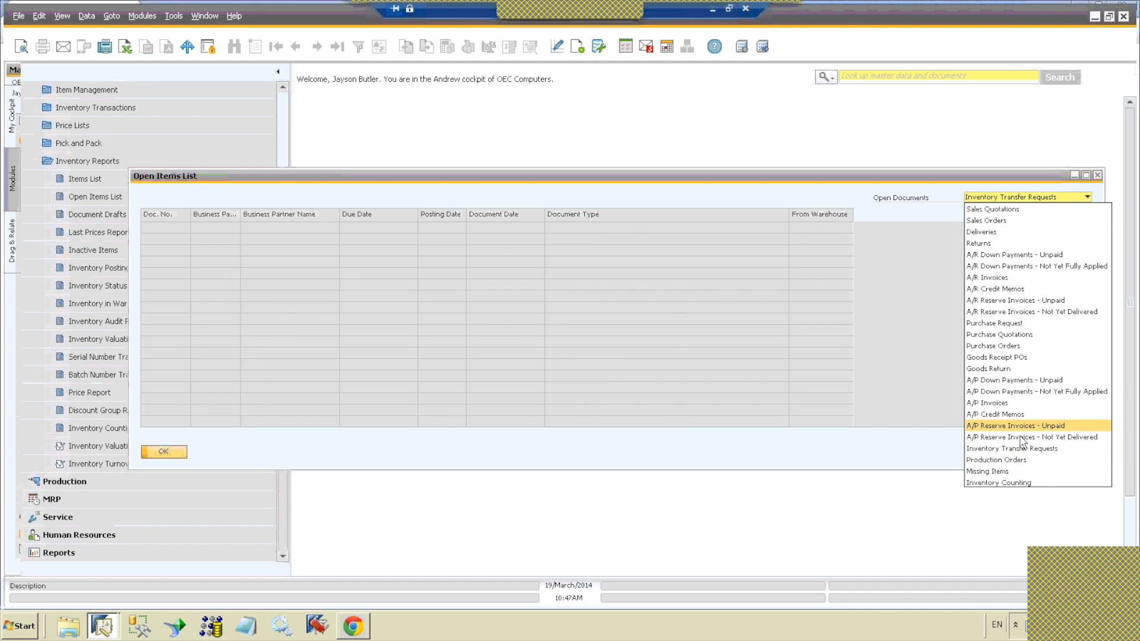
click(1020, 472)
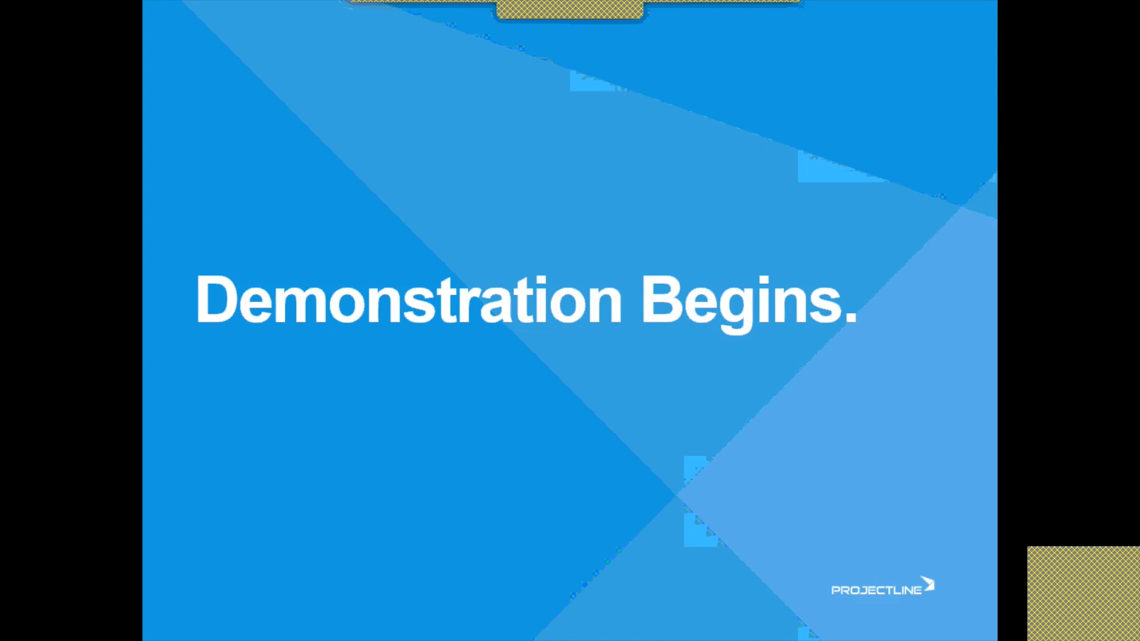
click(700, 223)
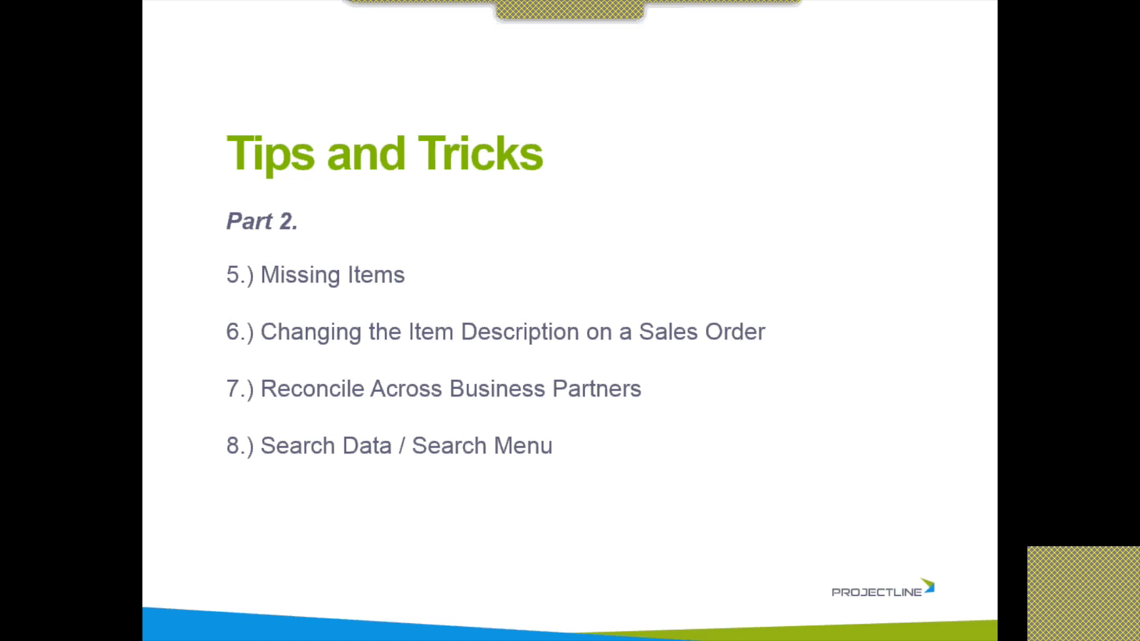
Step: Switch from the presentation back to the SAP Business One remote session and close the Missing Items list
key(alt+Tab)
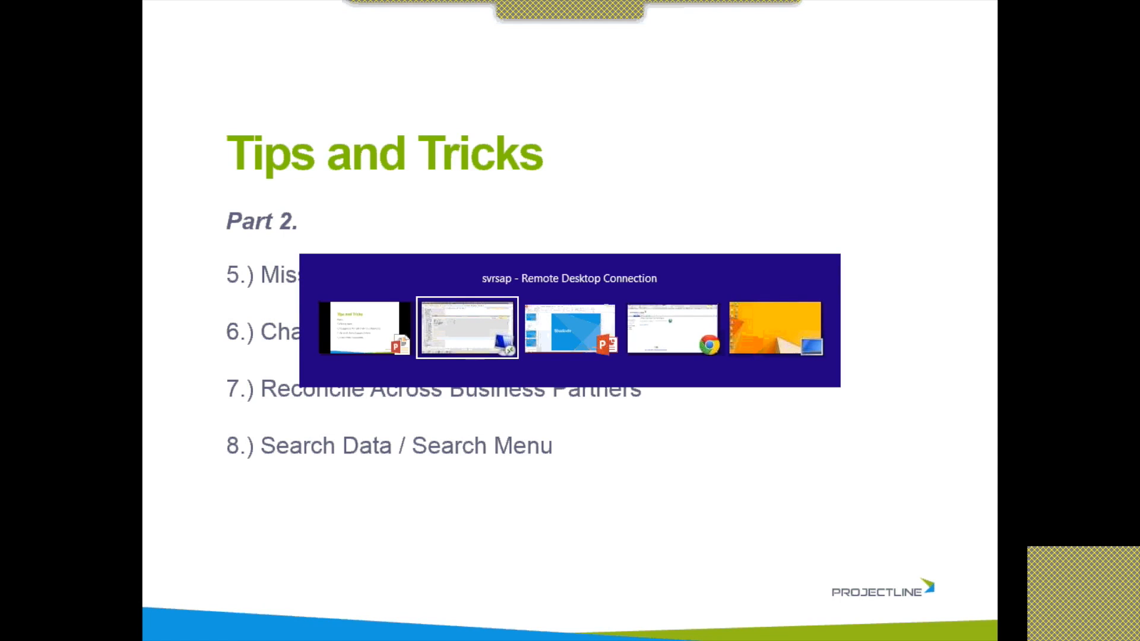
key(Tab)
key(Tab)
key(Tab)
key(Tab)
key(Tab)
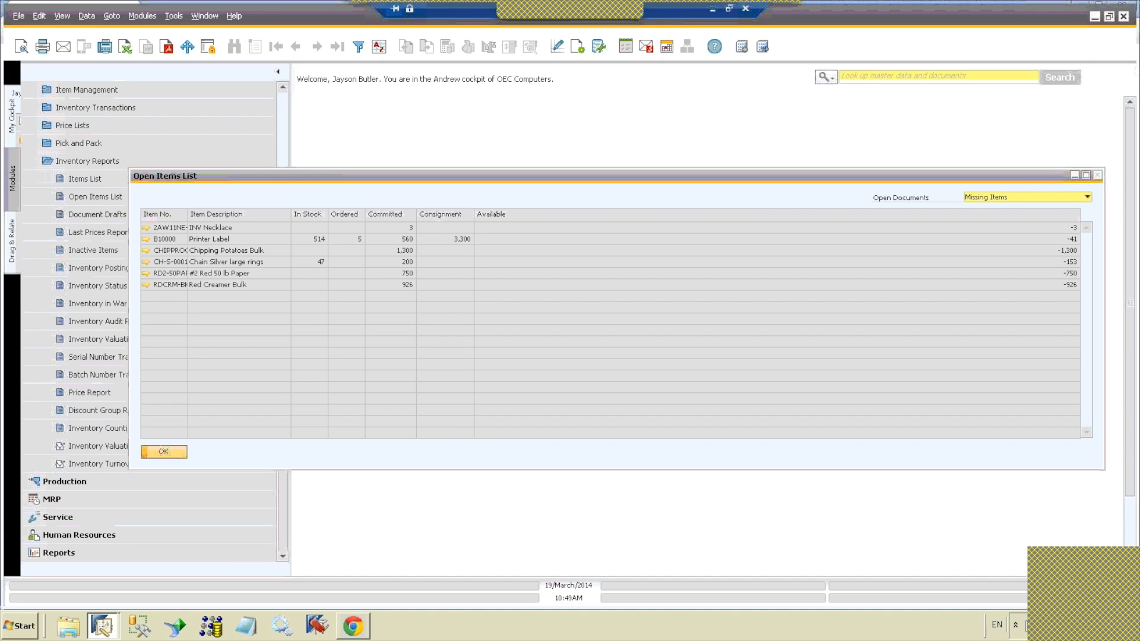
click(1098, 180)
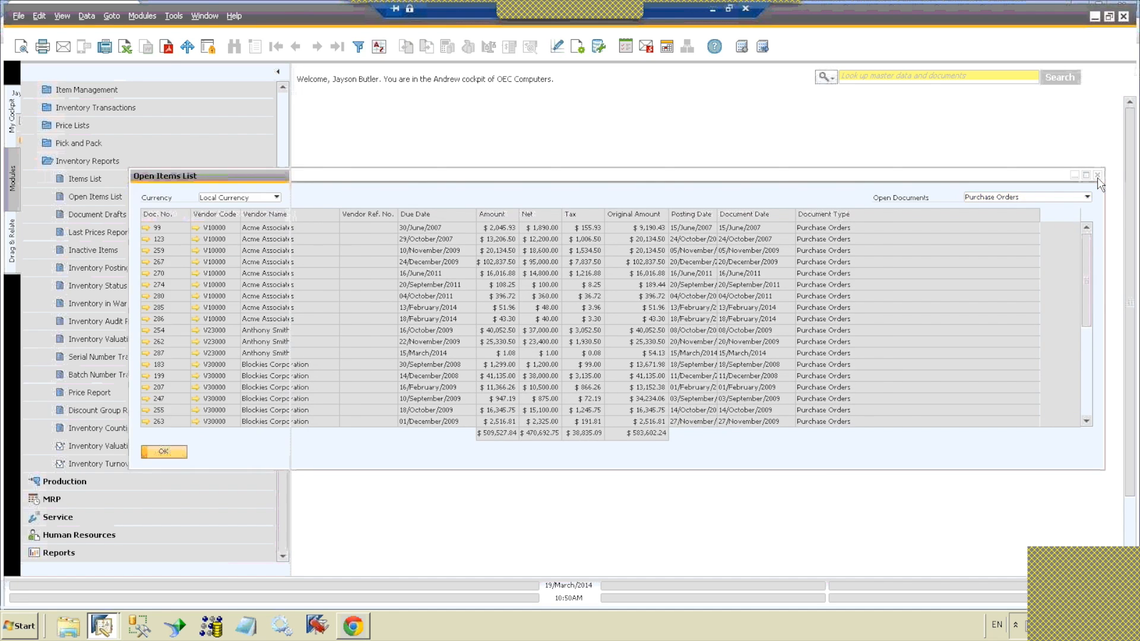
Step: Close the Purchase Orders Open Items List and open a new Sales Order from the Sales - A/R module
click(1097, 177)
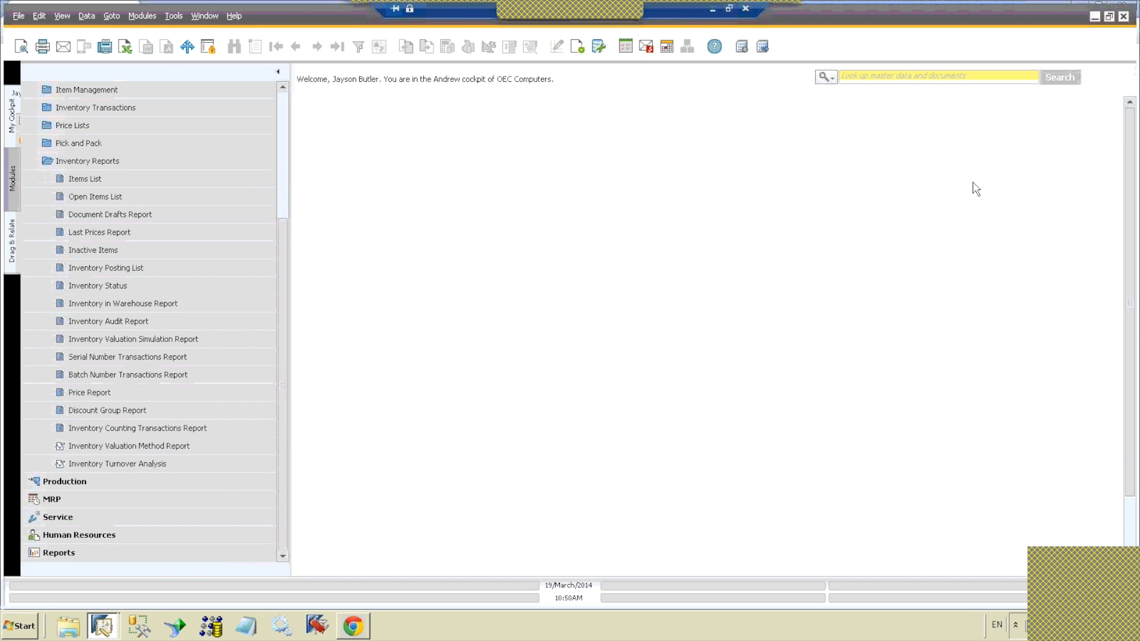
click(282, 119)
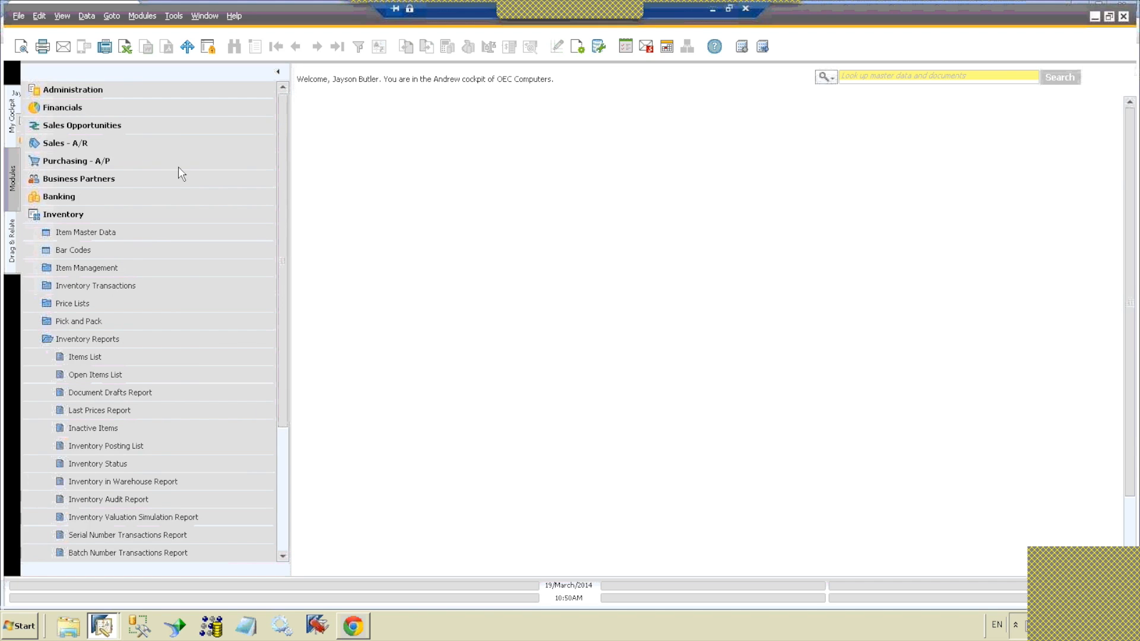
click(155, 212)
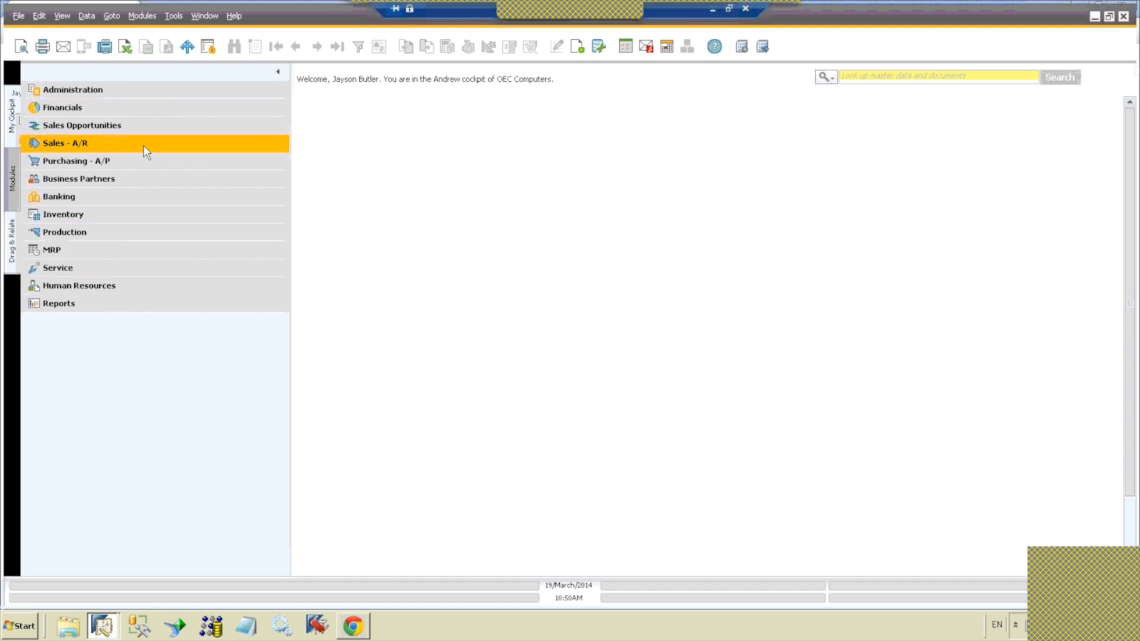
click(144, 145)
click(140, 159)
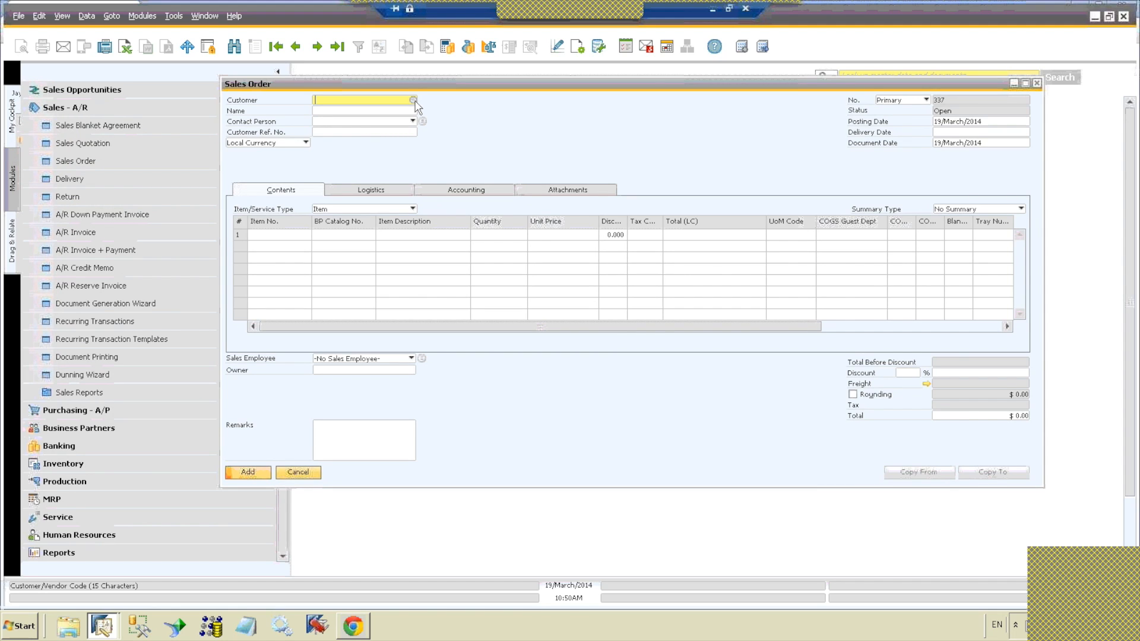
Step: Choose Smith Incorporated as the sales order's customer and set the delivery date to 31/March/2014
click(413, 101)
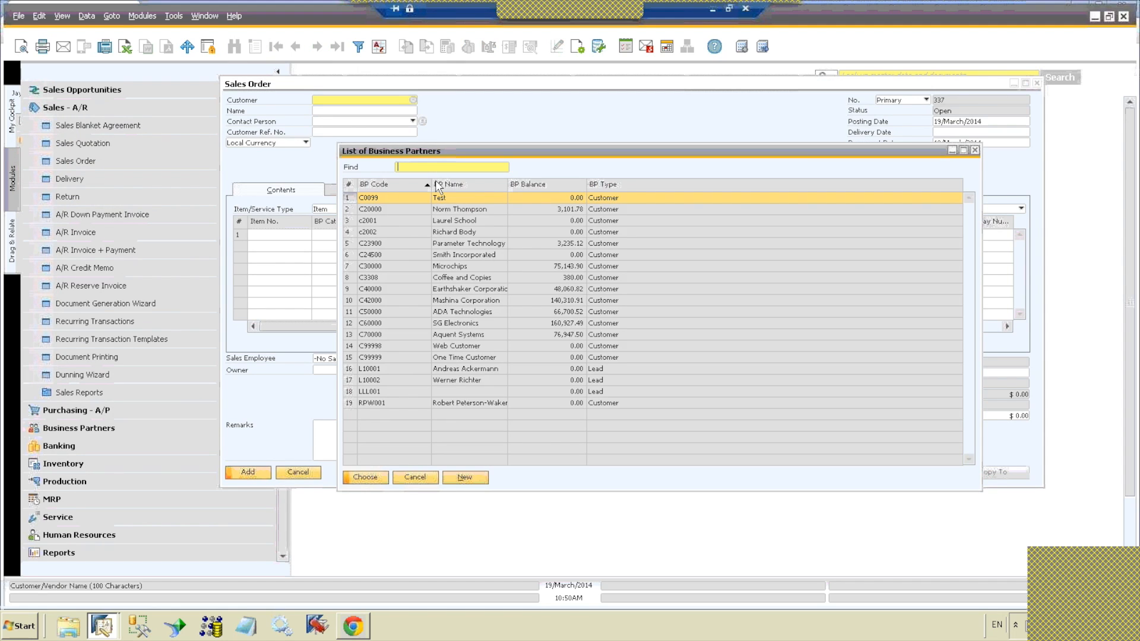
double_click(463, 254)
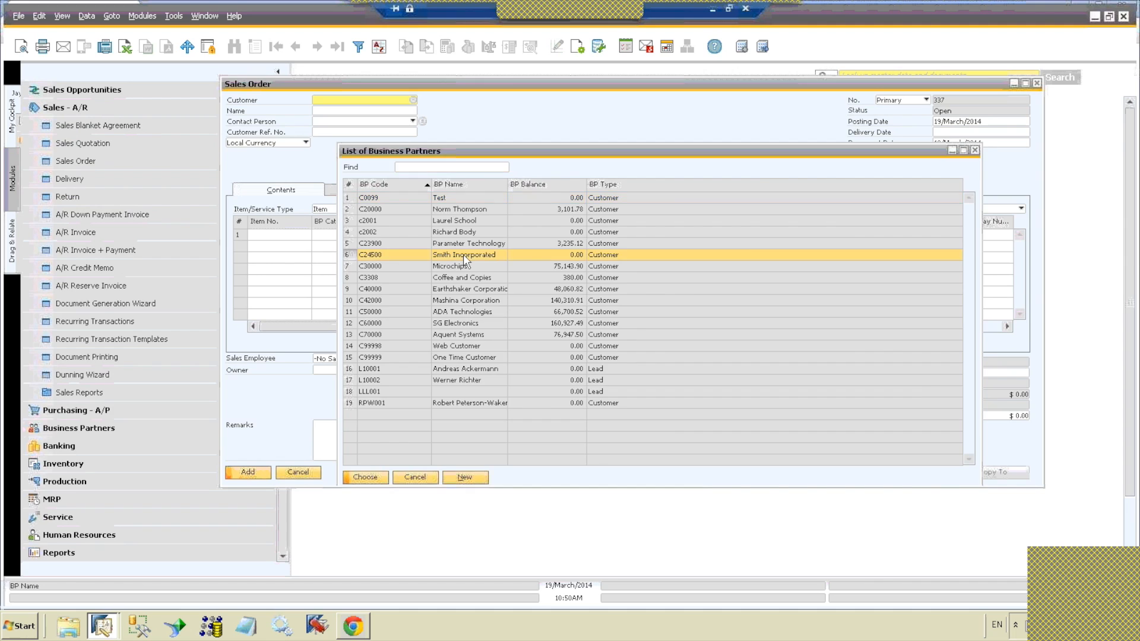
key(BackSpace)
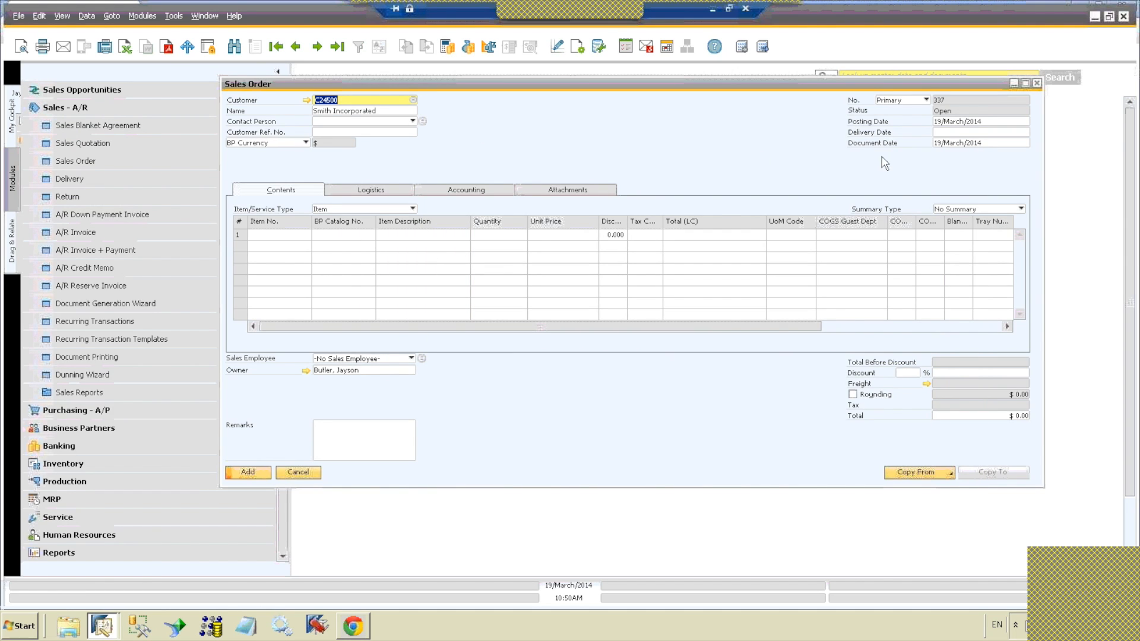
click(949, 132)
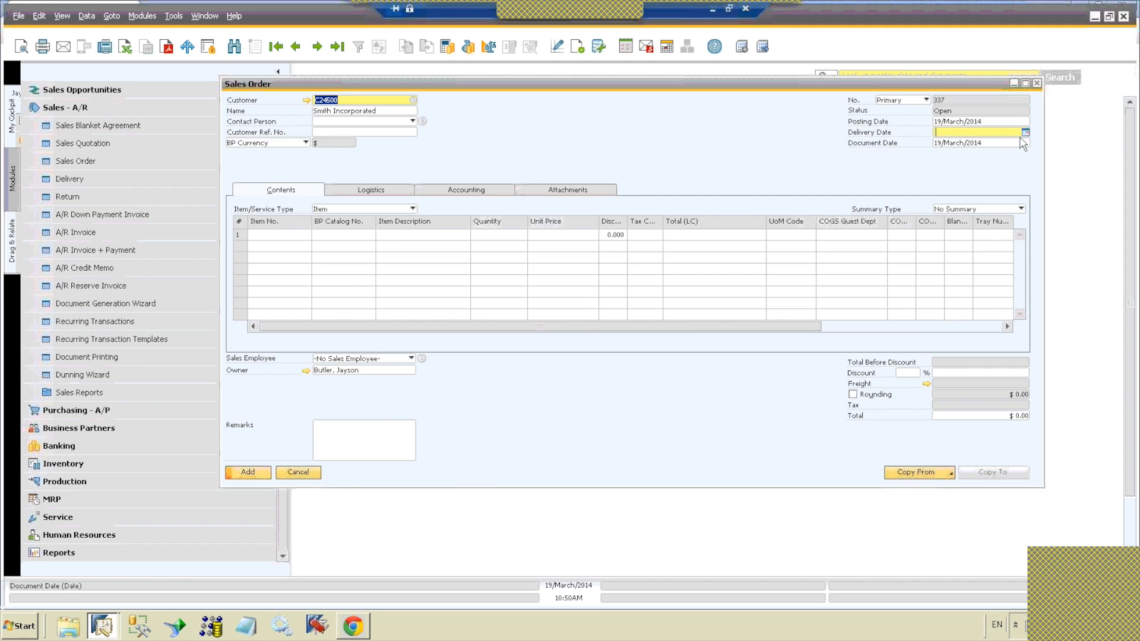
click(1025, 133)
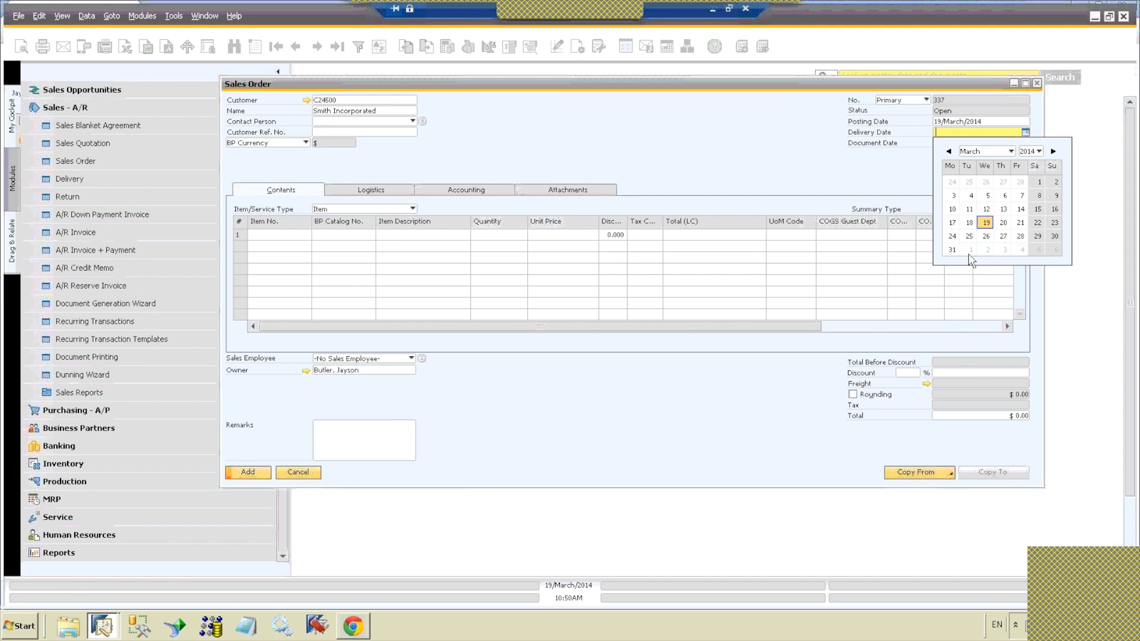
click(952, 250)
Step: Add item A00004, HP Color Laser Jet 5, to the first line of the sales order
click(300, 235)
click(306, 234)
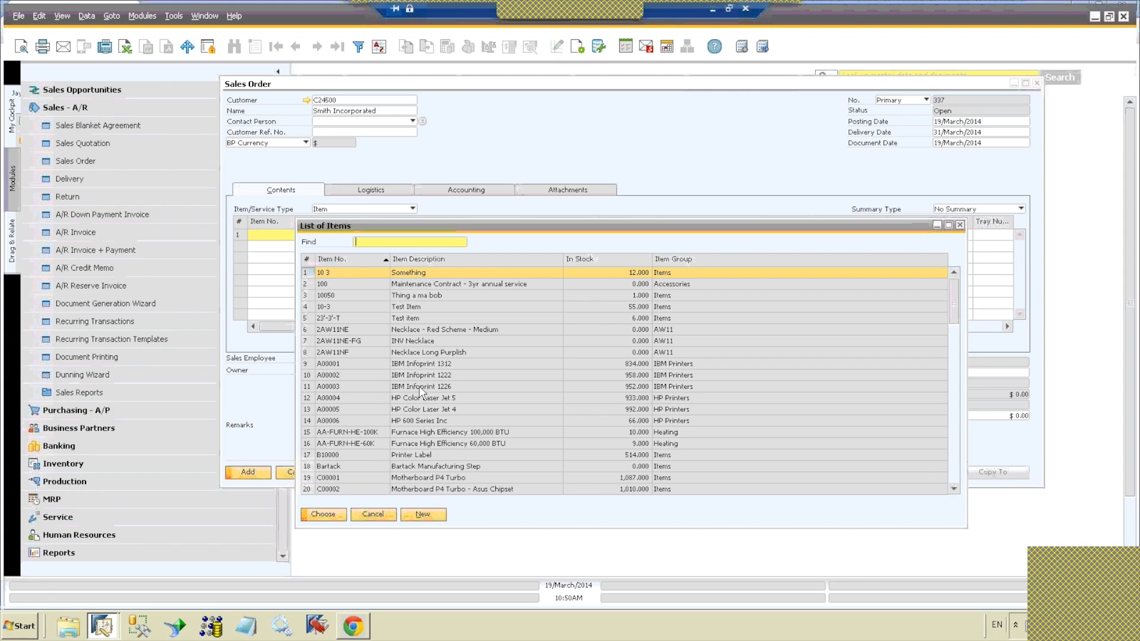
click(327, 387)
click(331, 398)
double_click(332, 397)
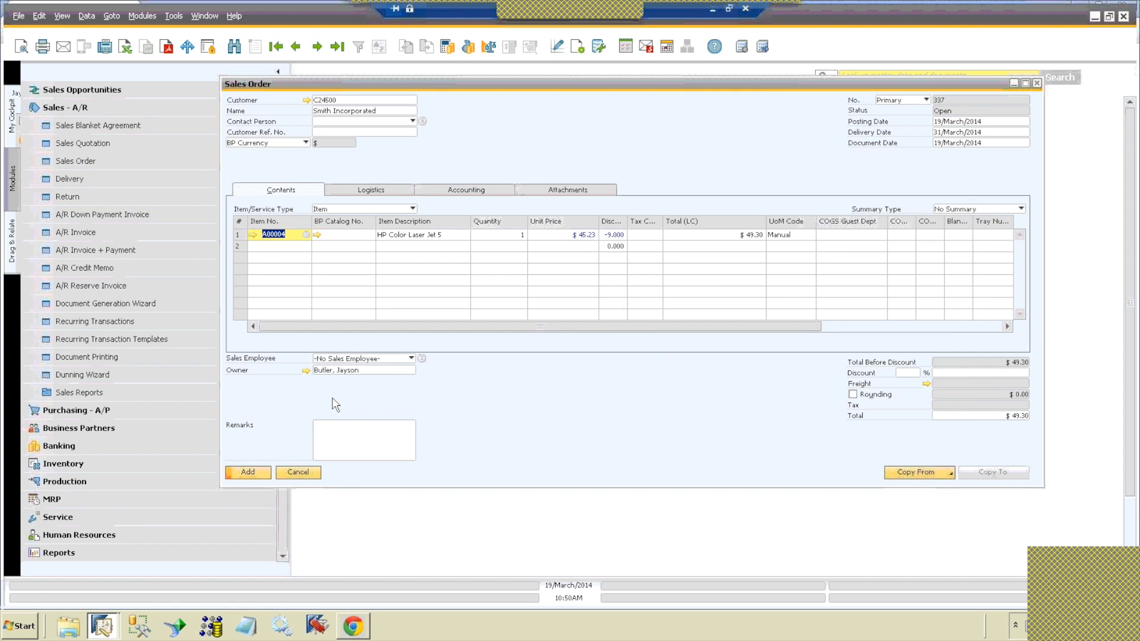
Step: Change the first line's item description to "Laser Jet Printer", then add the sales order and close its form
click(422, 234)
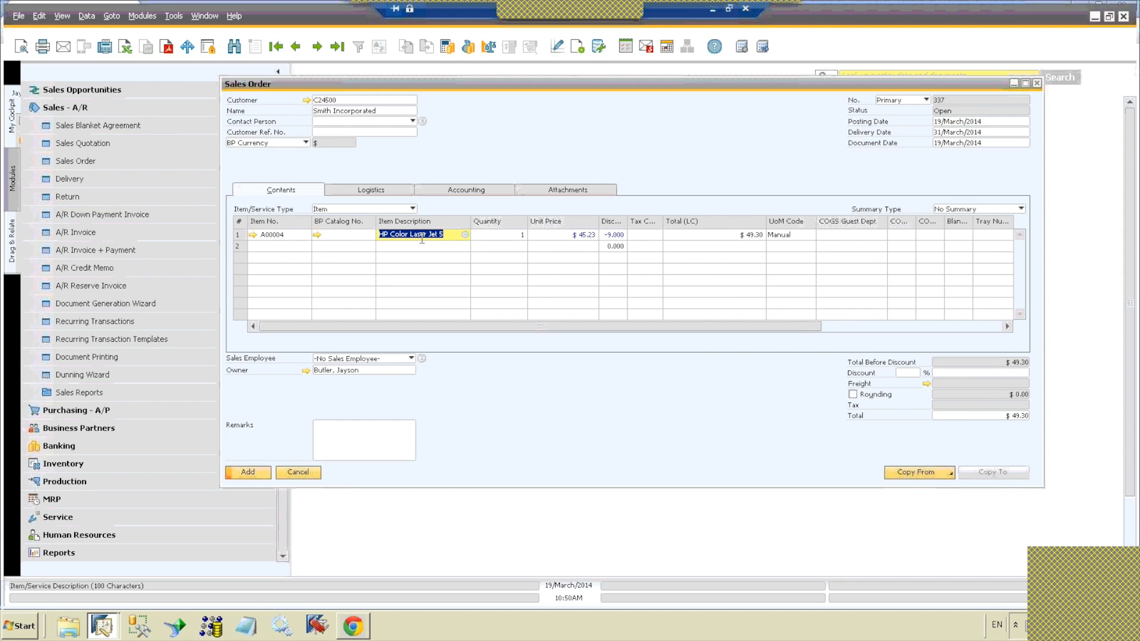
text(Laser Jet Printer)
key(Tab)
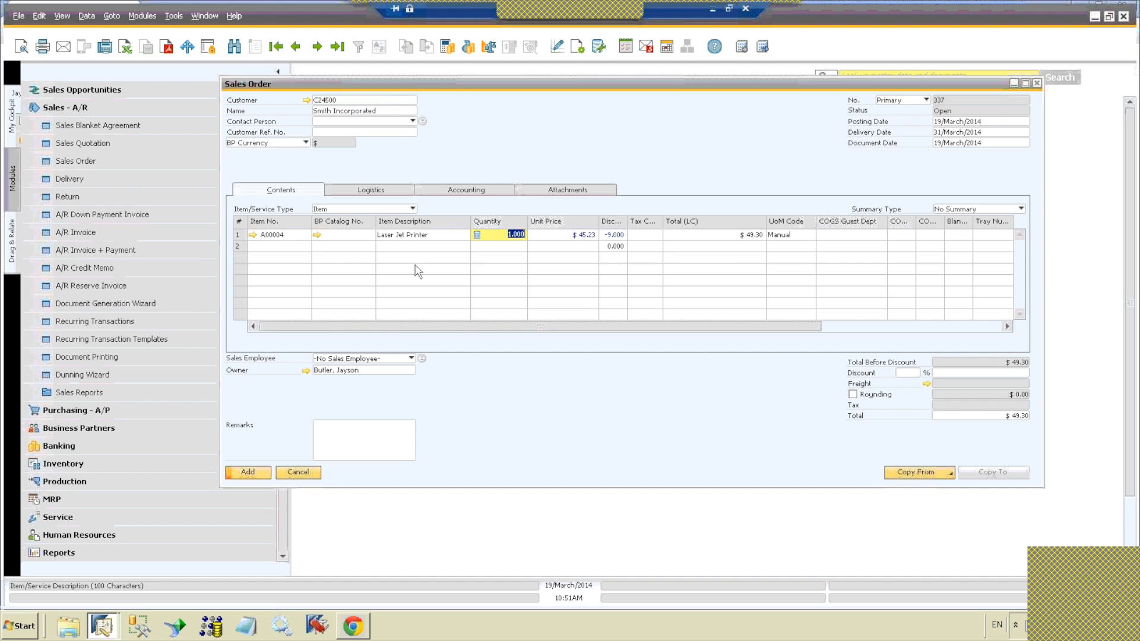
click(248, 472)
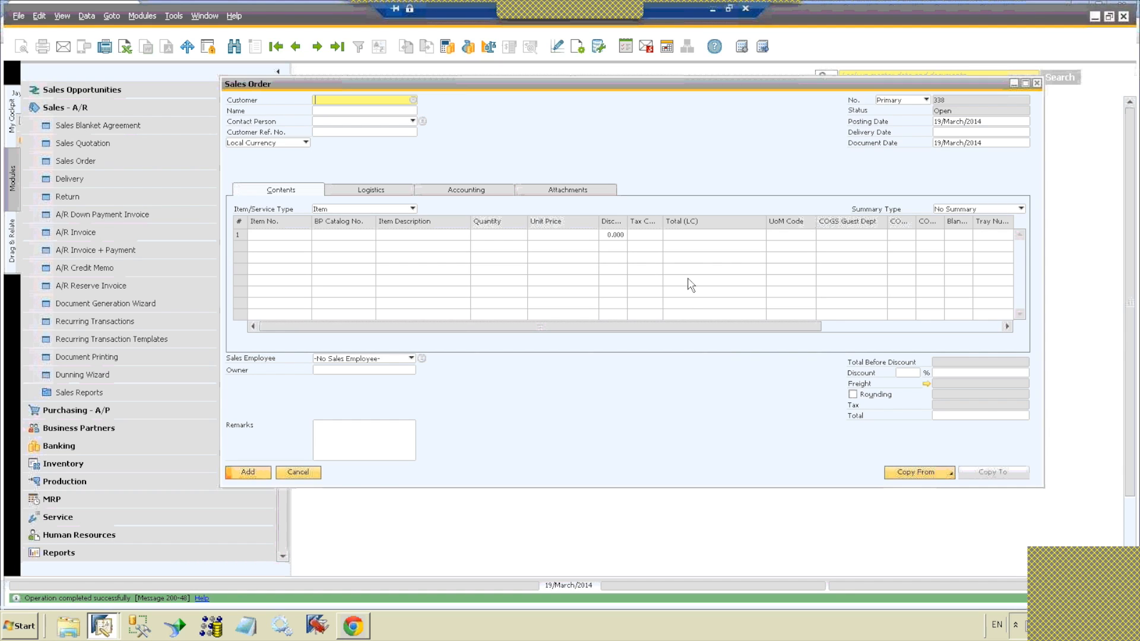
click(1036, 83)
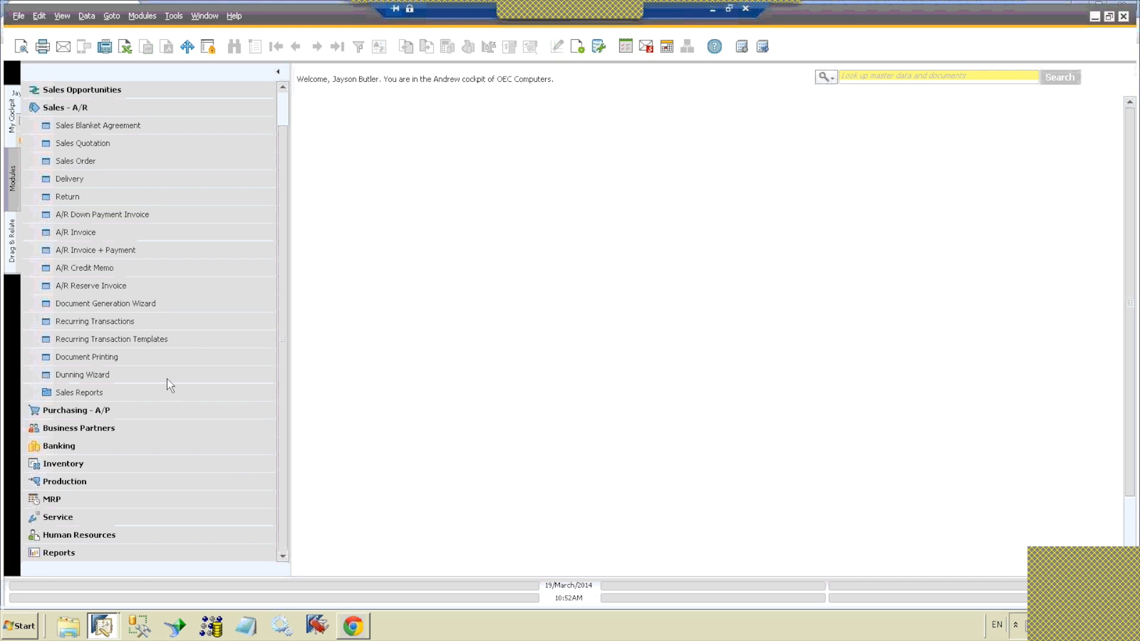
Step: Open the internal Reconciliation selection criteria from the Business Partners module
click(135, 109)
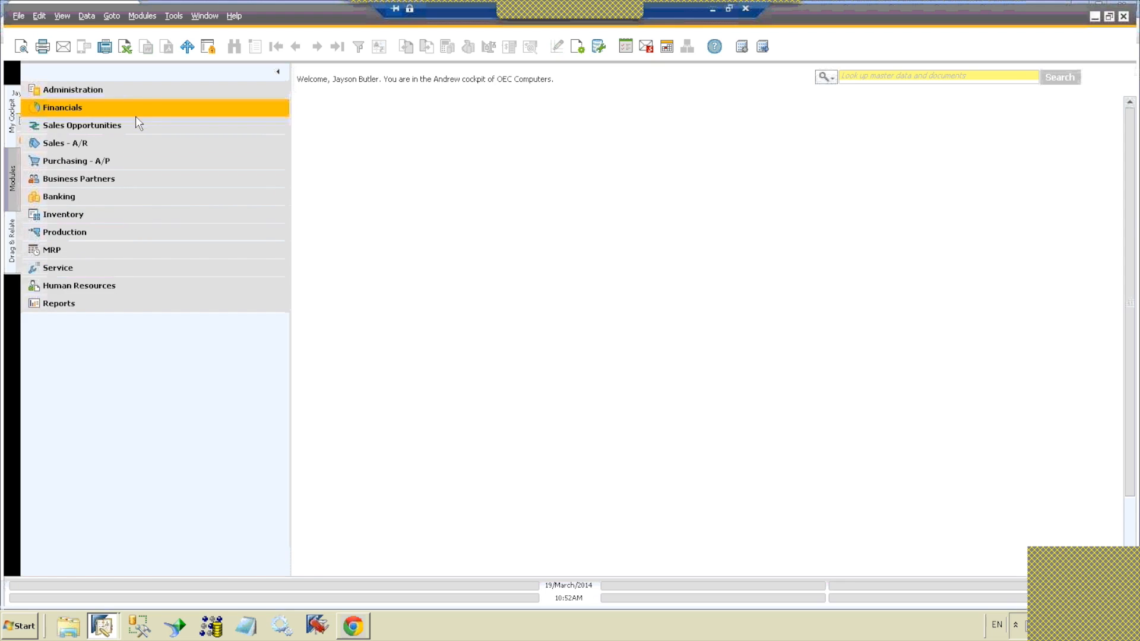
click(138, 183)
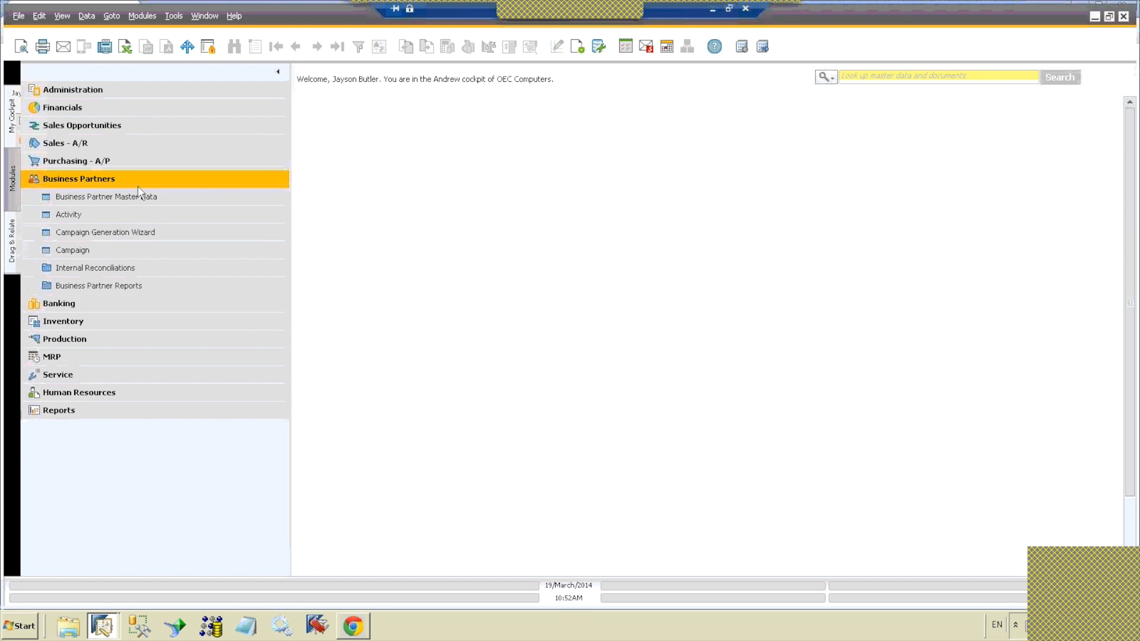
click(152, 269)
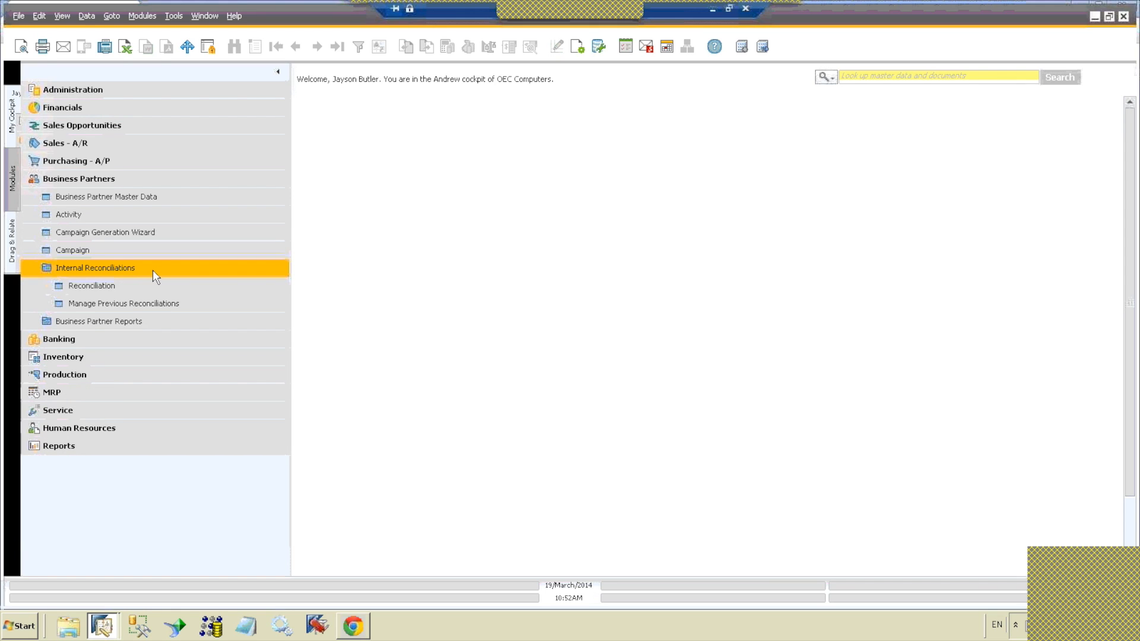
click(154, 284)
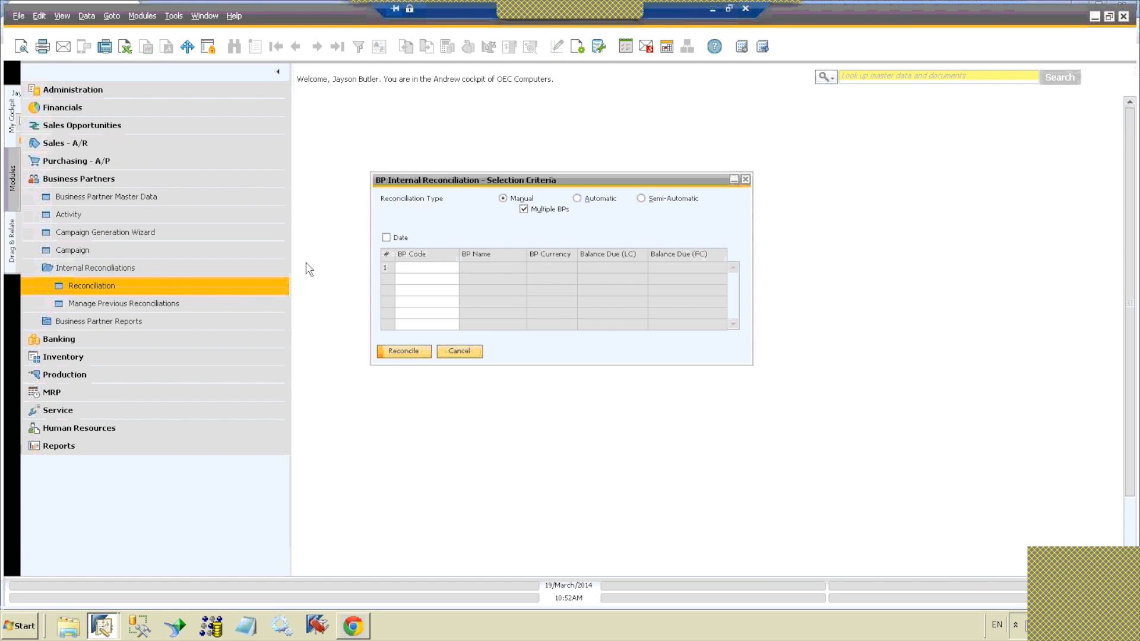
Step: Add both the customer and vendor records of Coffee and Copies to the manual reconciliation and load their transactions
click(450, 267)
click(454, 268)
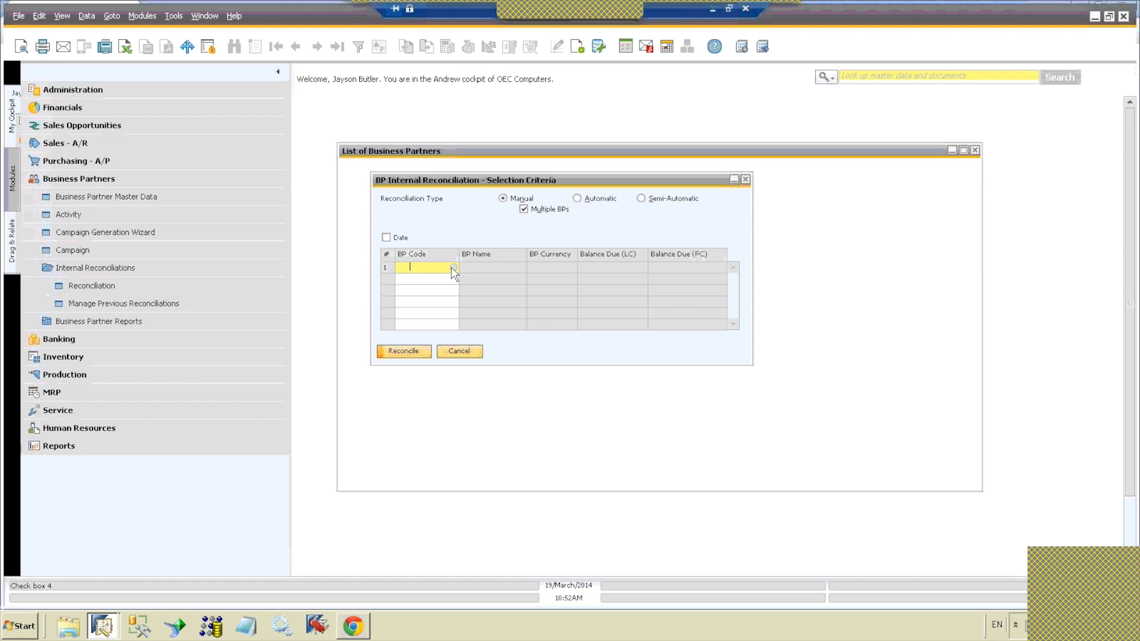
double_click(462, 279)
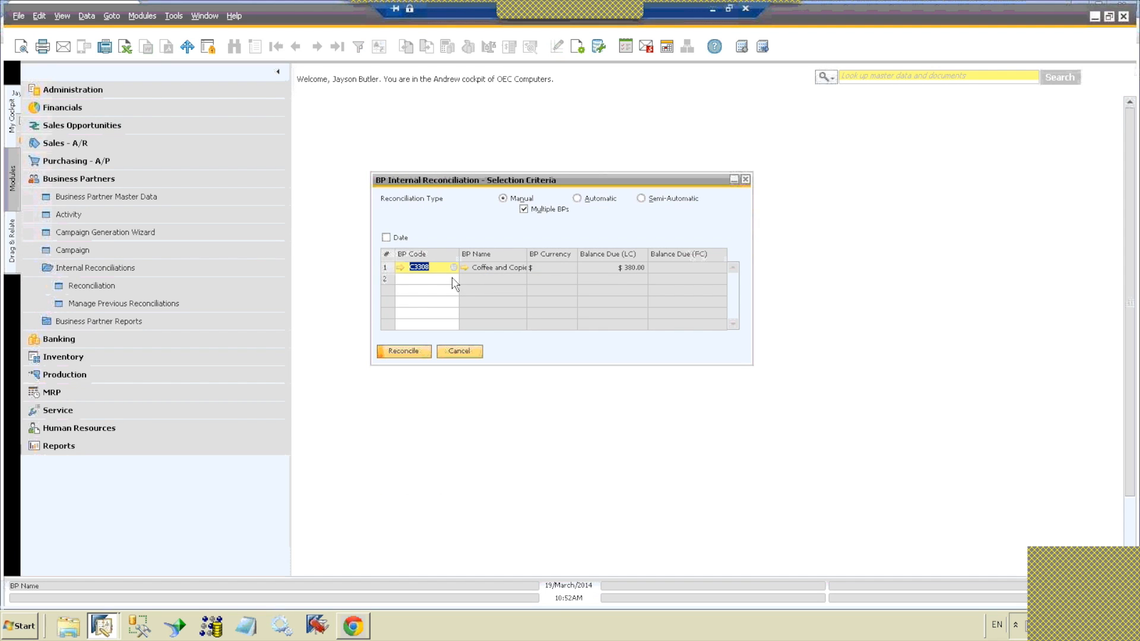
click(454, 279)
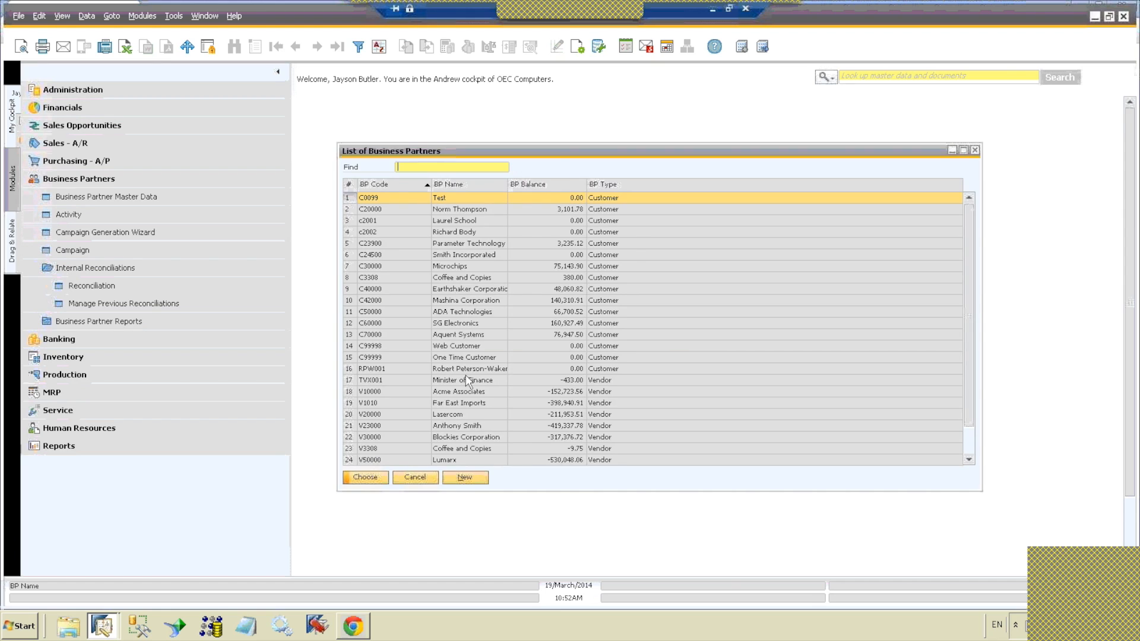
double_click(485, 448)
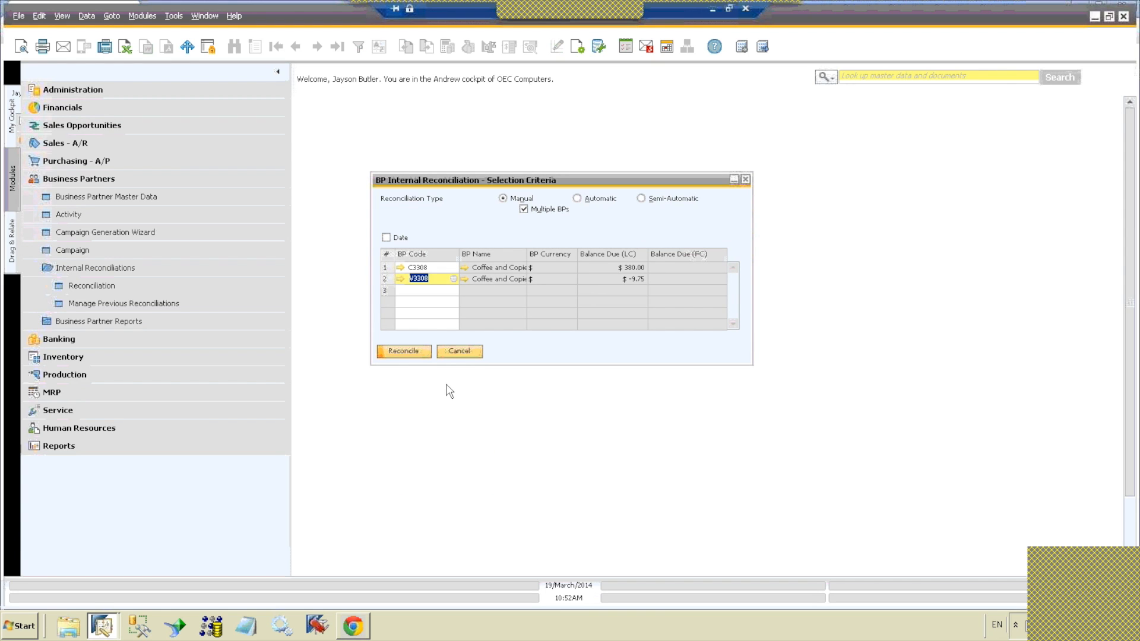
click(416, 355)
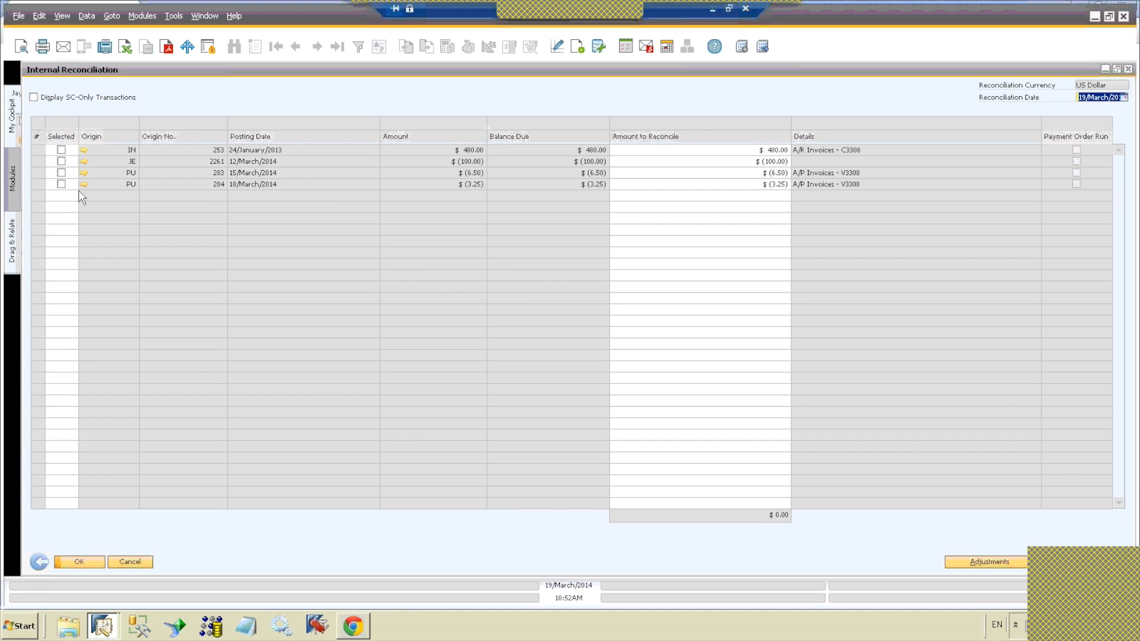
Step: Select both A/P invoices and the A/R invoice, and set the A/R invoice's amount to reconcile to 9.75
click(62, 184)
click(62, 173)
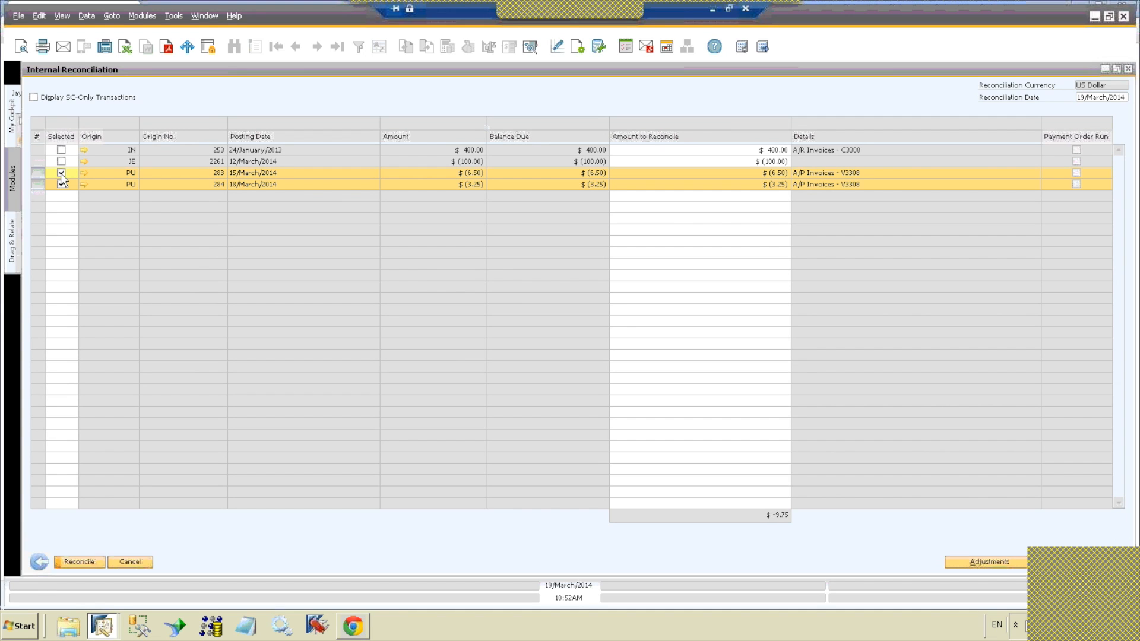
click(61, 150)
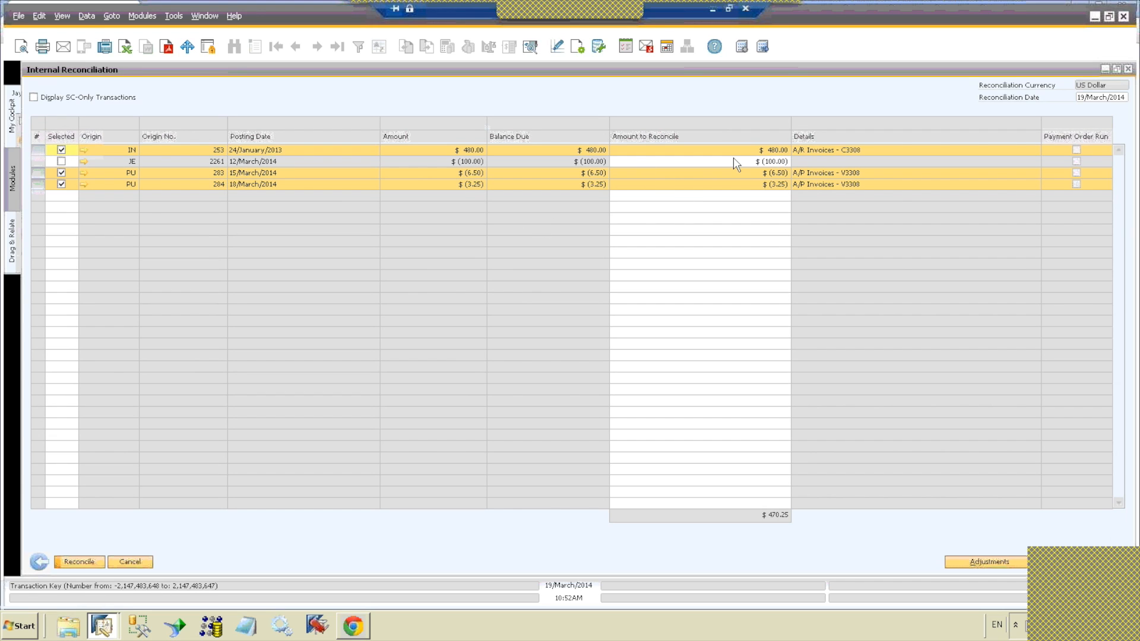
click(61, 149)
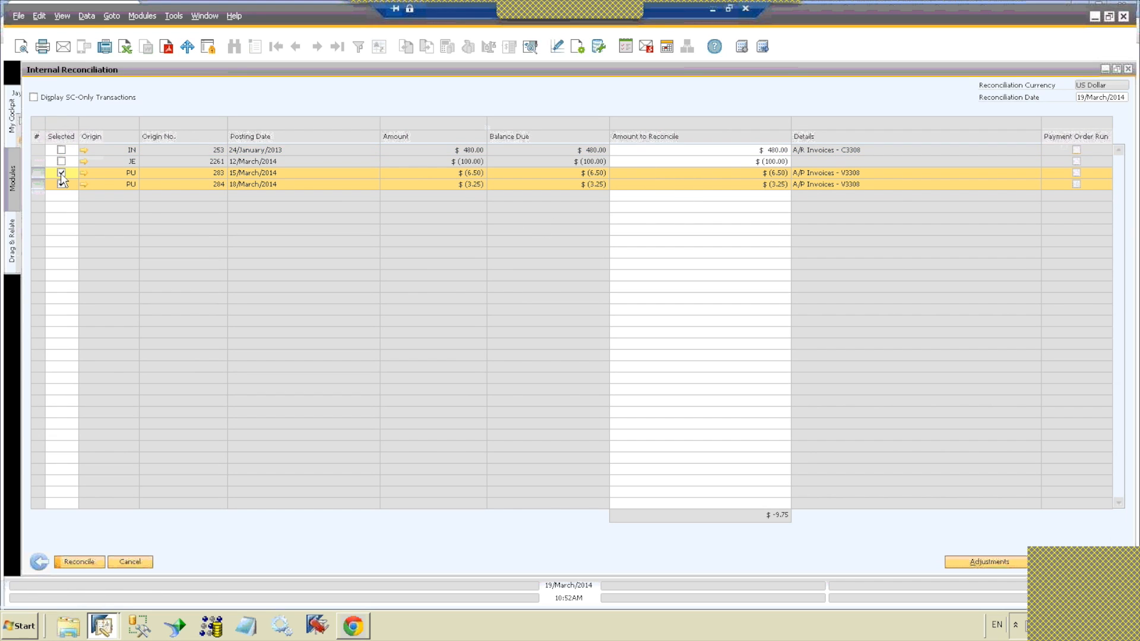
click(769, 150)
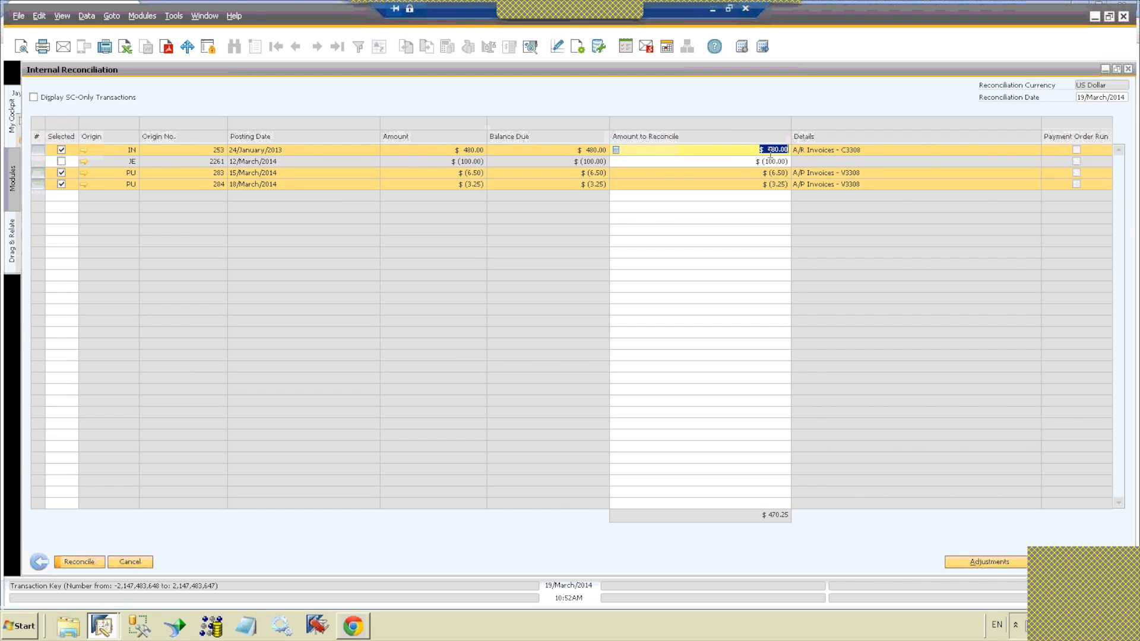
text(9.75)
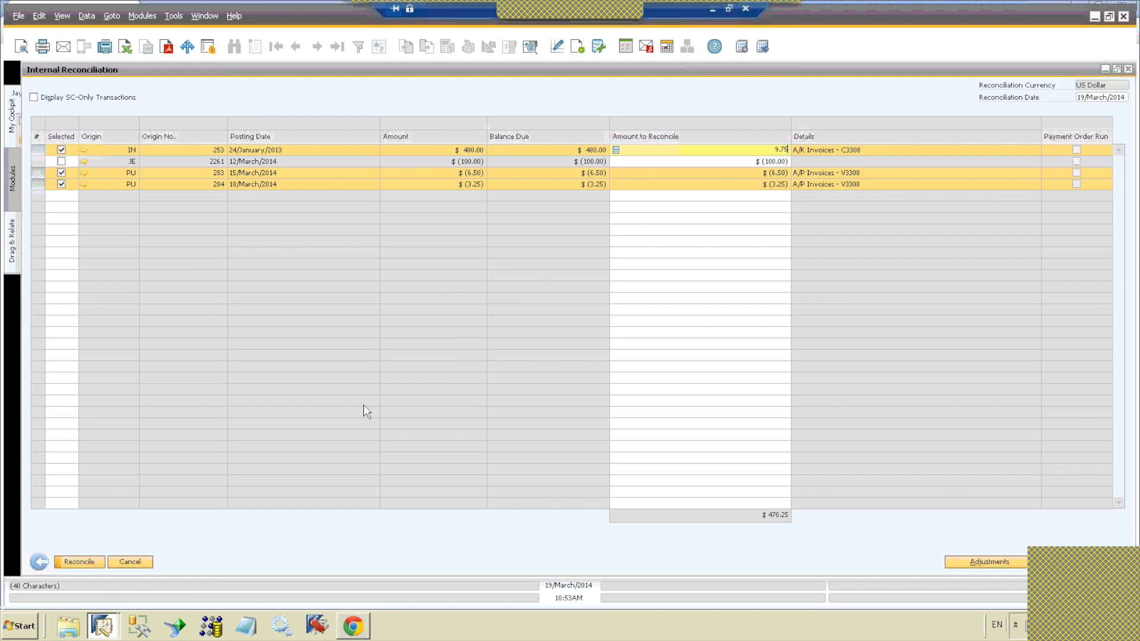
Step: Reconcile the selected transactions and close the Internal Reconciliation window
click(75, 561)
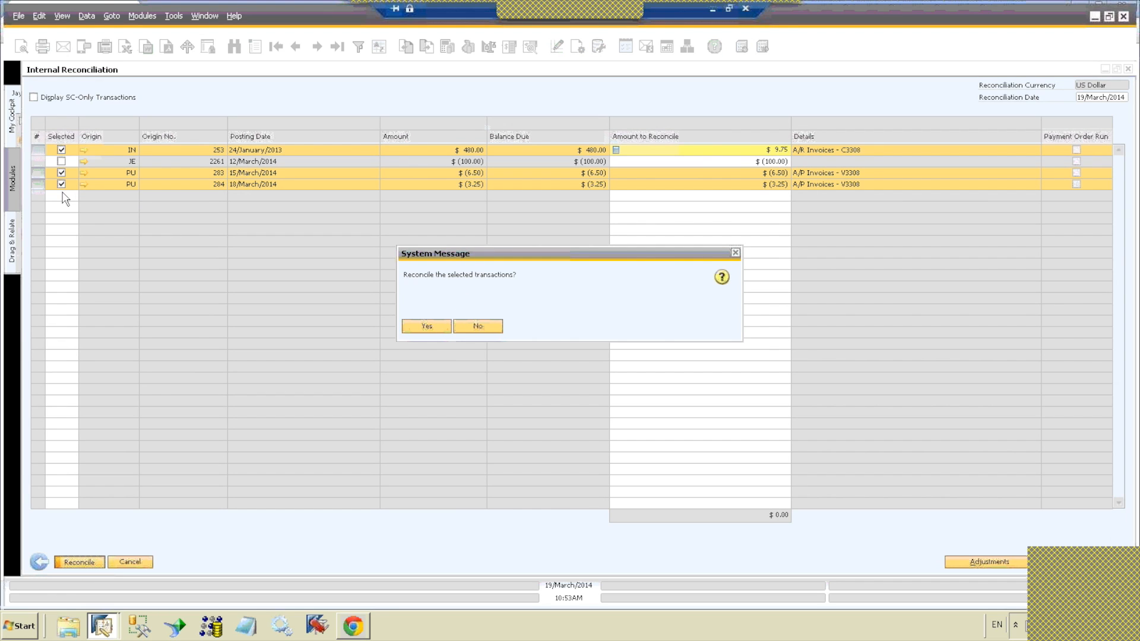
click(419, 325)
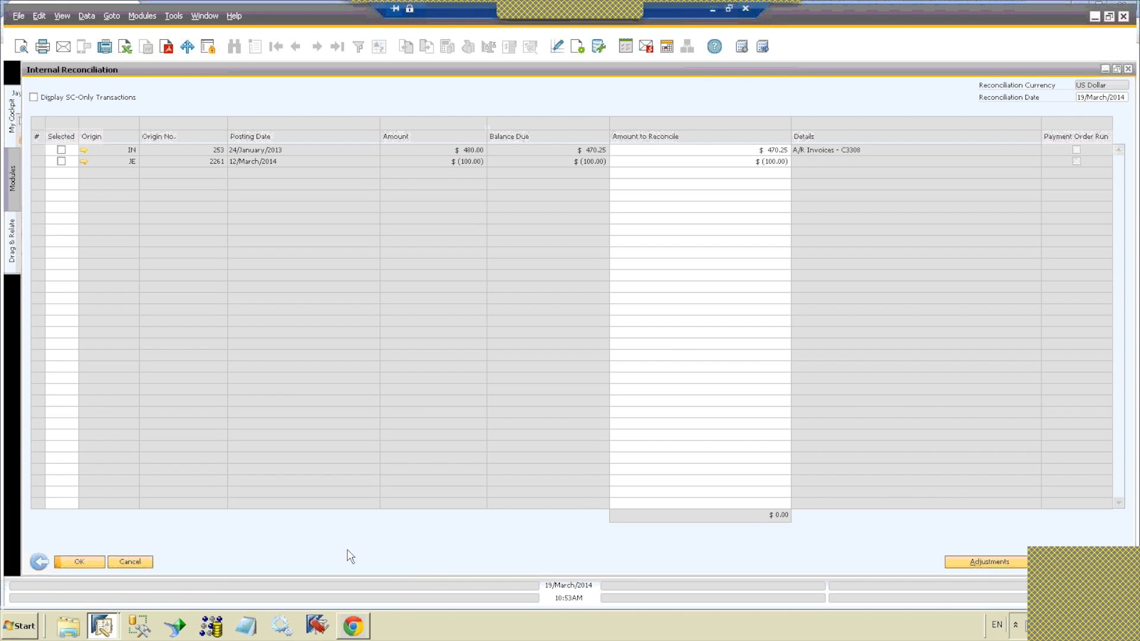
click(1127, 70)
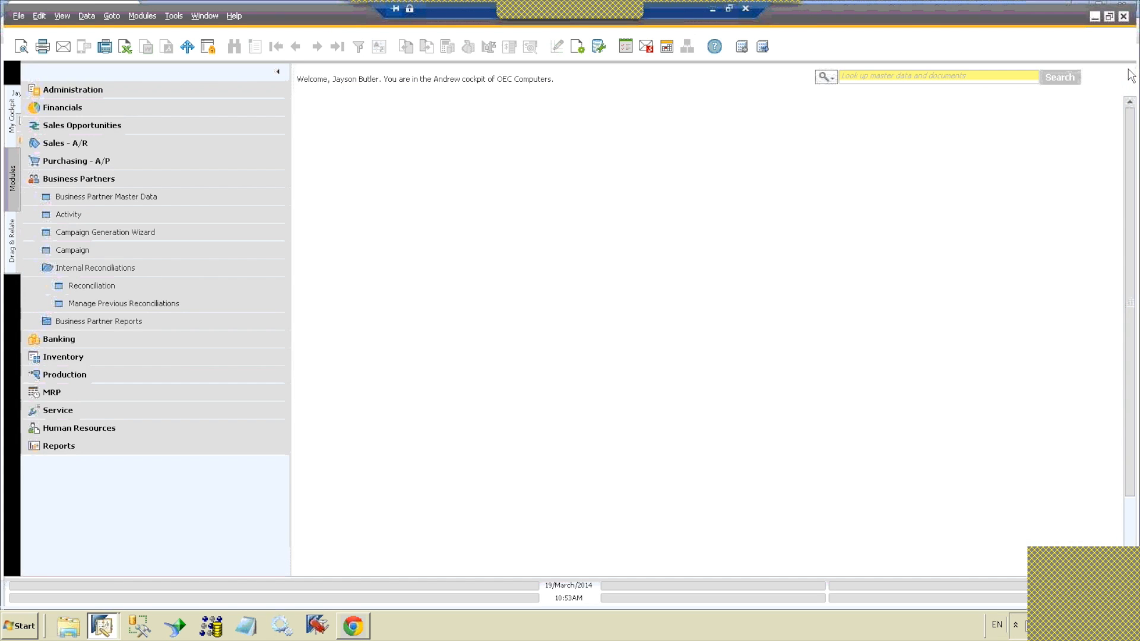
Step: Search the master data and documents for "printer" using the enterprise search
click(831, 79)
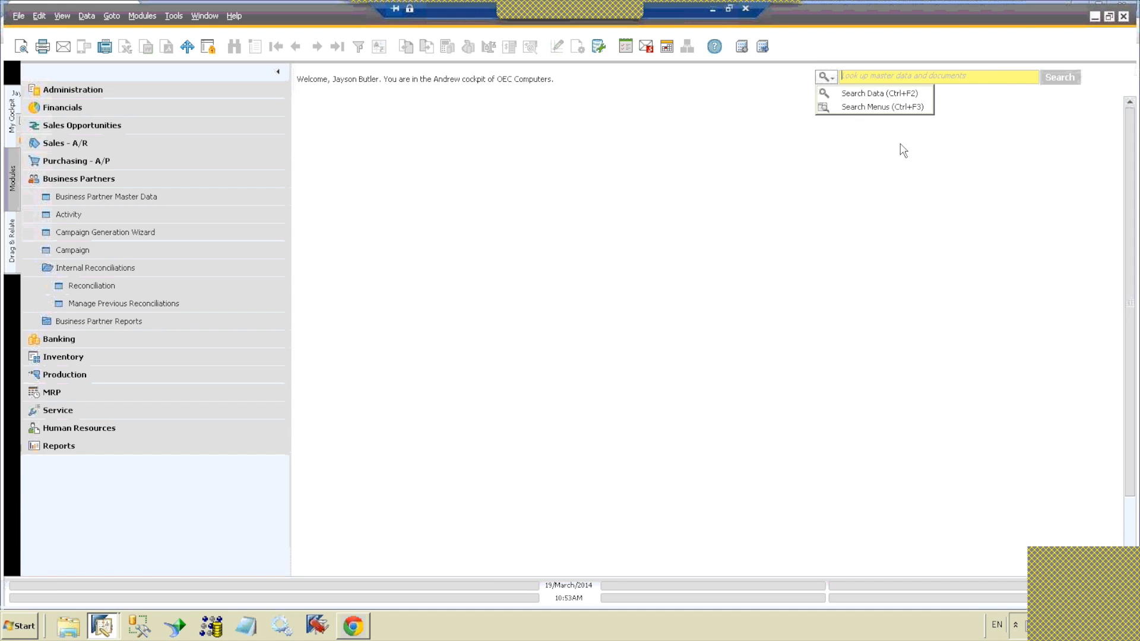
click(873, 77)
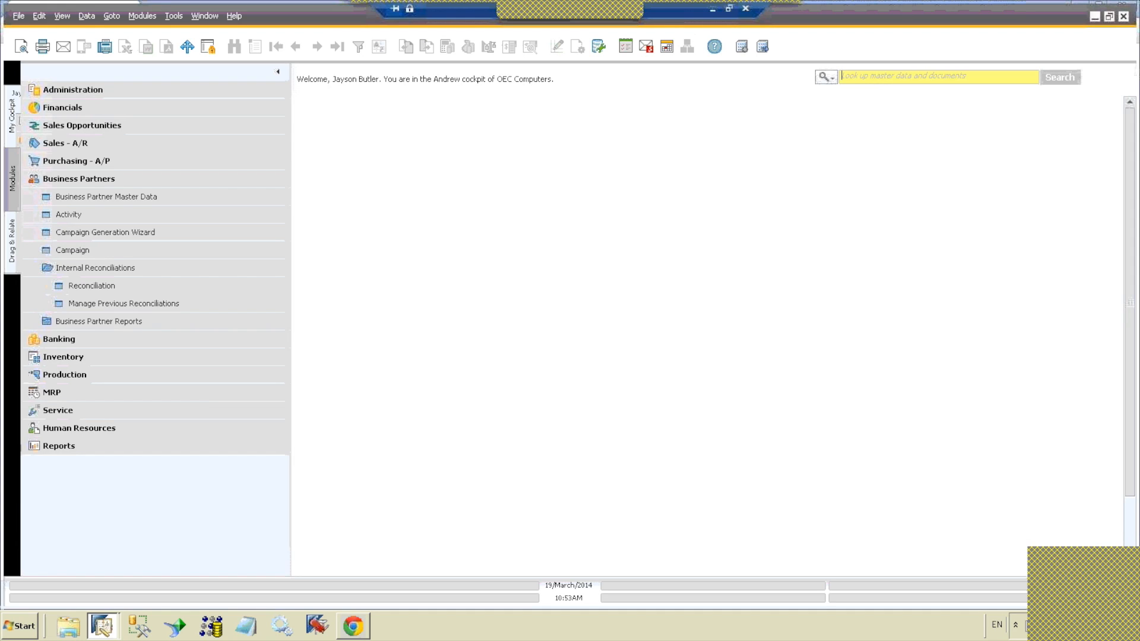
text(pr)
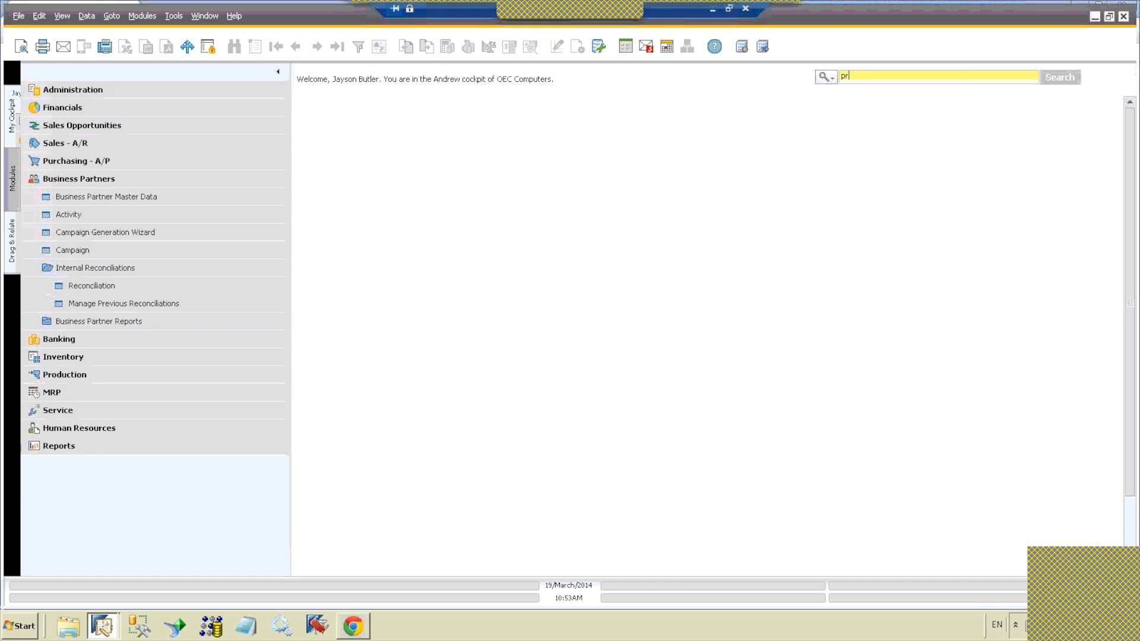
text(inter)
key(Return)
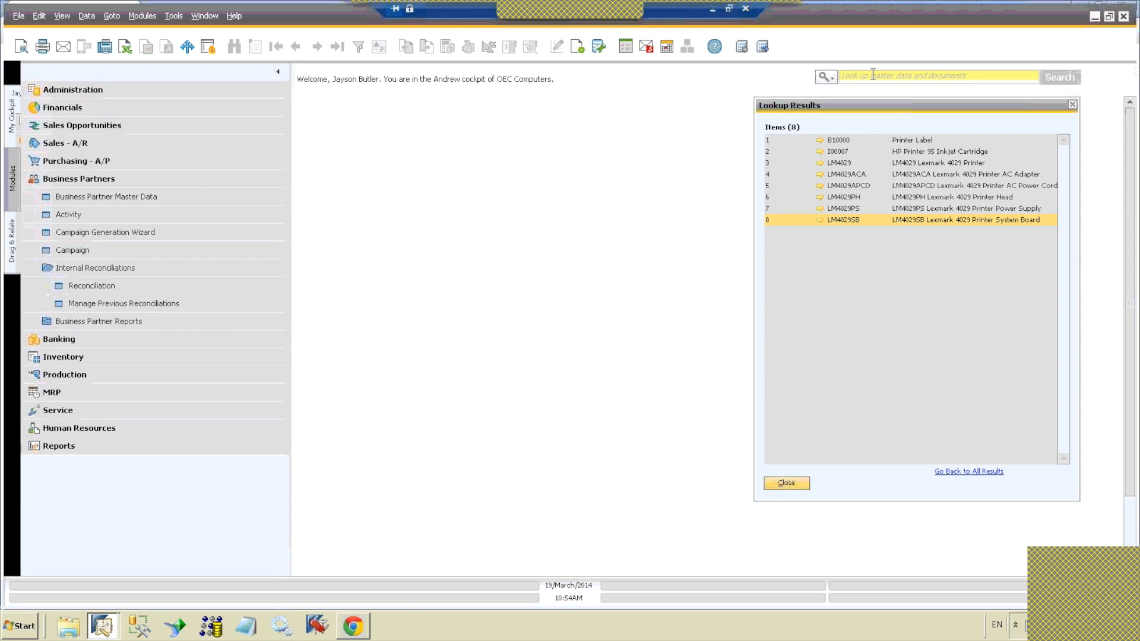
Step: View the item master data of LM4029APCD from the lookup results, and close both the record and the results
click(820, 186)
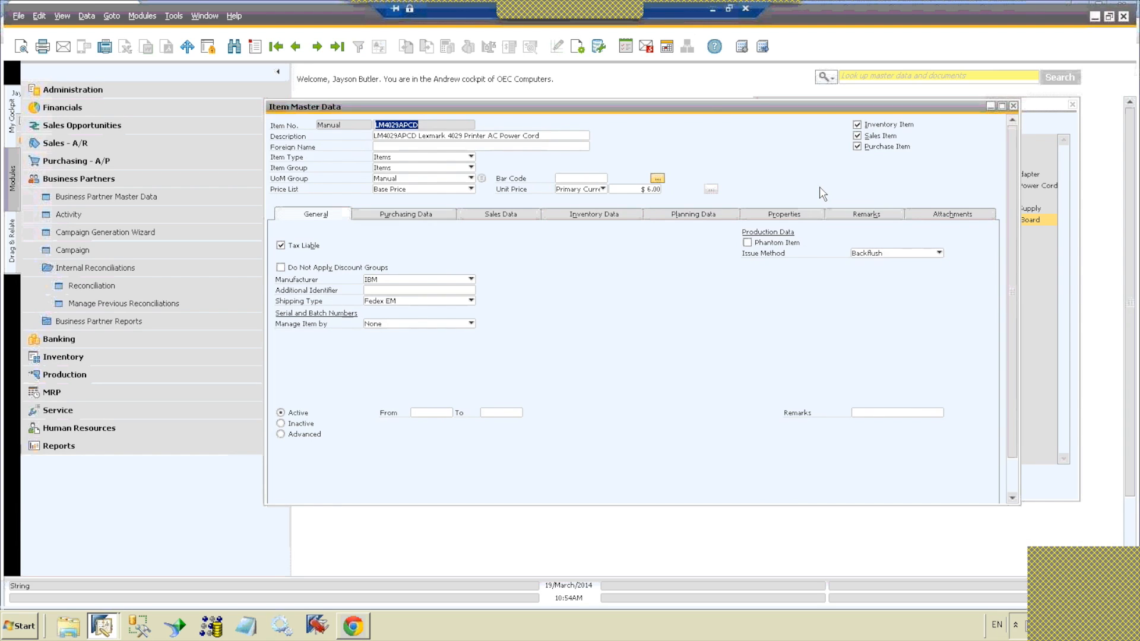
click(1012, 106)
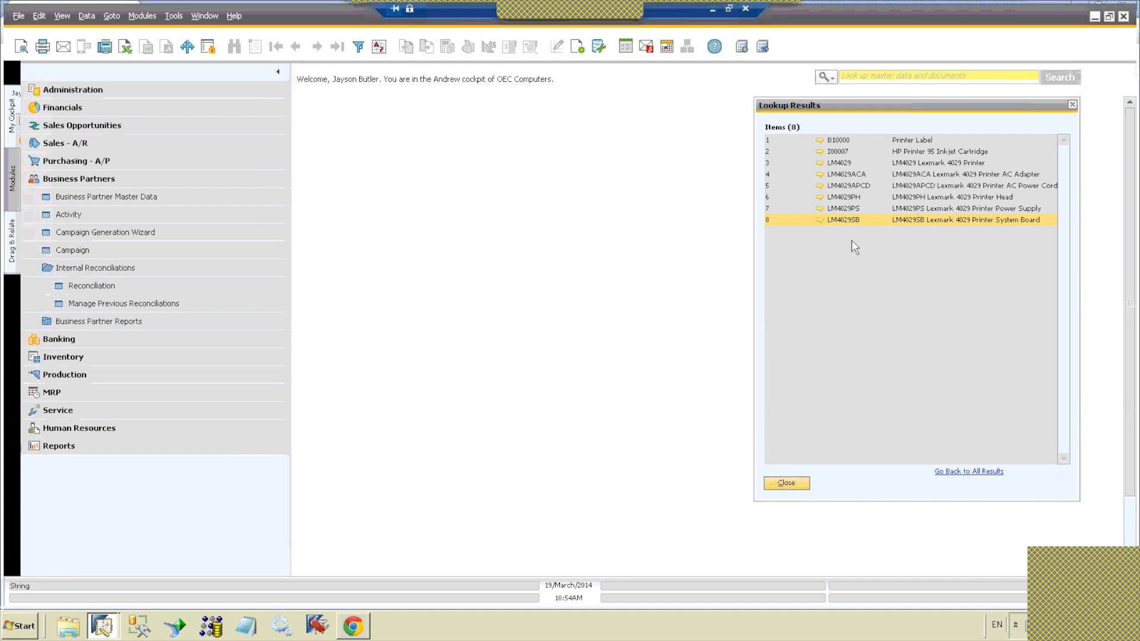
click(1072, 105)
Step: Search the master data and documents for "coffee"
click(982, 75)
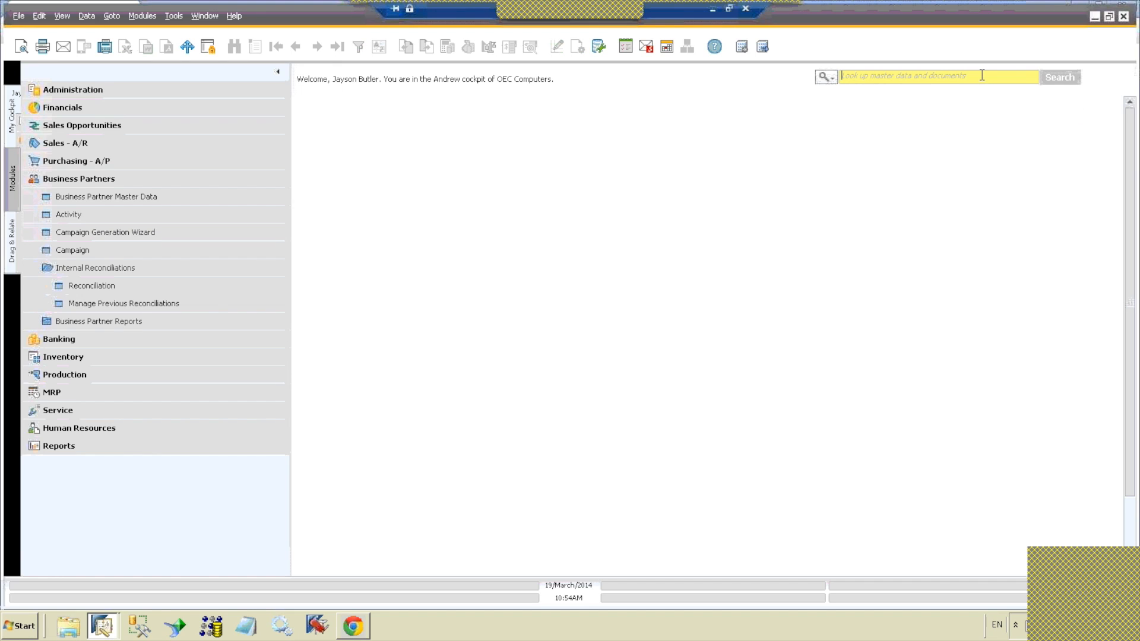
text(c)
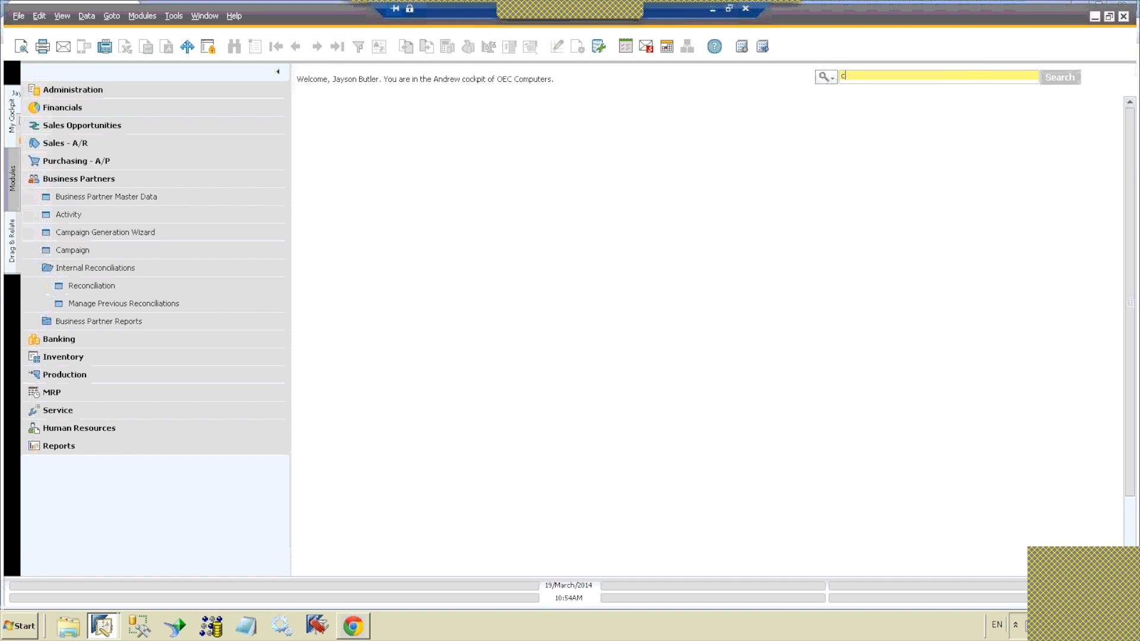
text(offee)
key(Return)
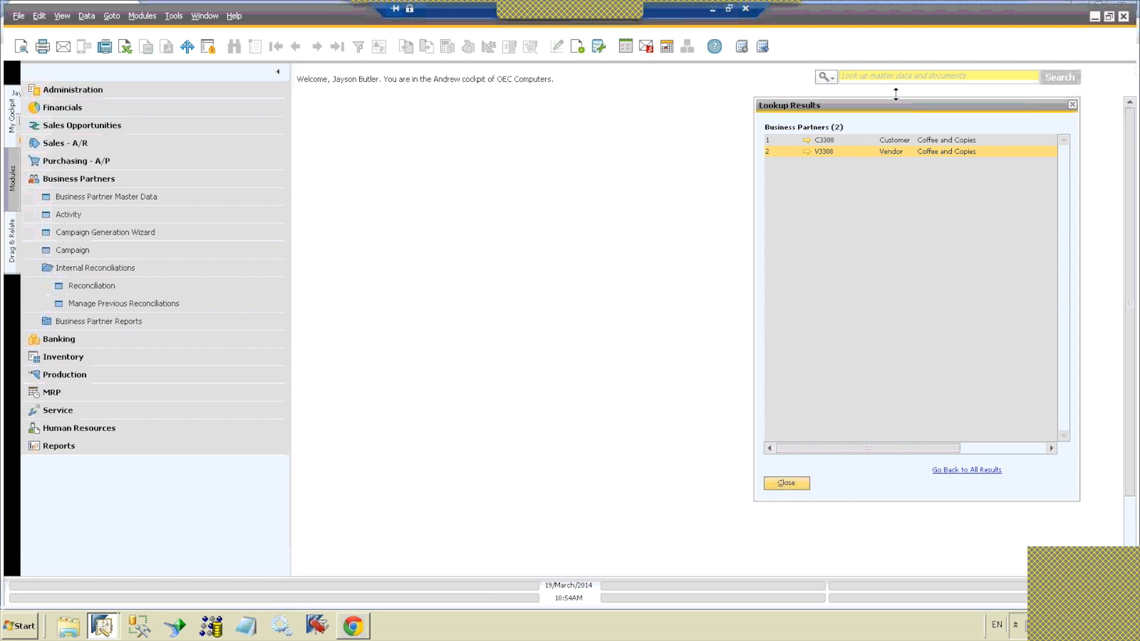
Step: View the Coffee and Copies vendor record from the lookup results, and close both the record and the results
click(807, 151)
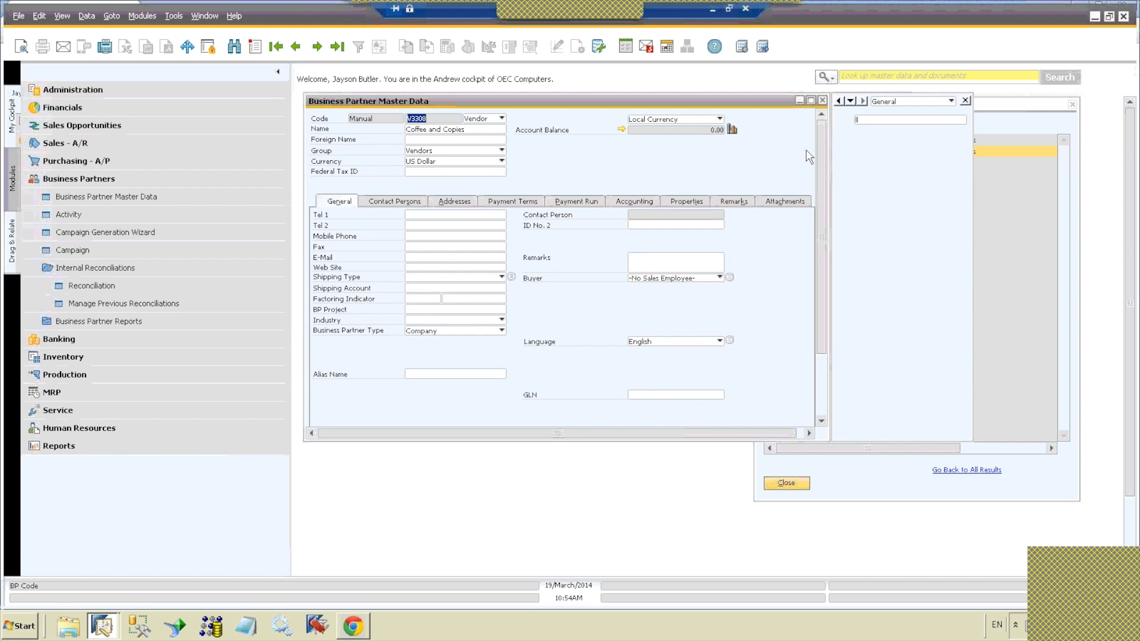
click(822, 101)
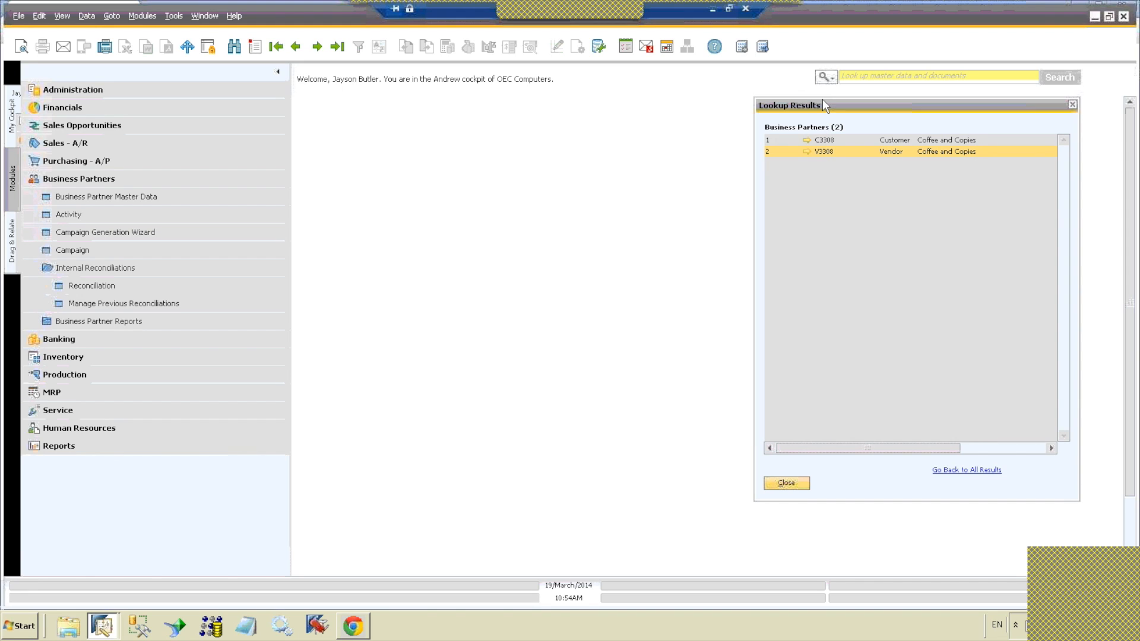
click(1072, 105)
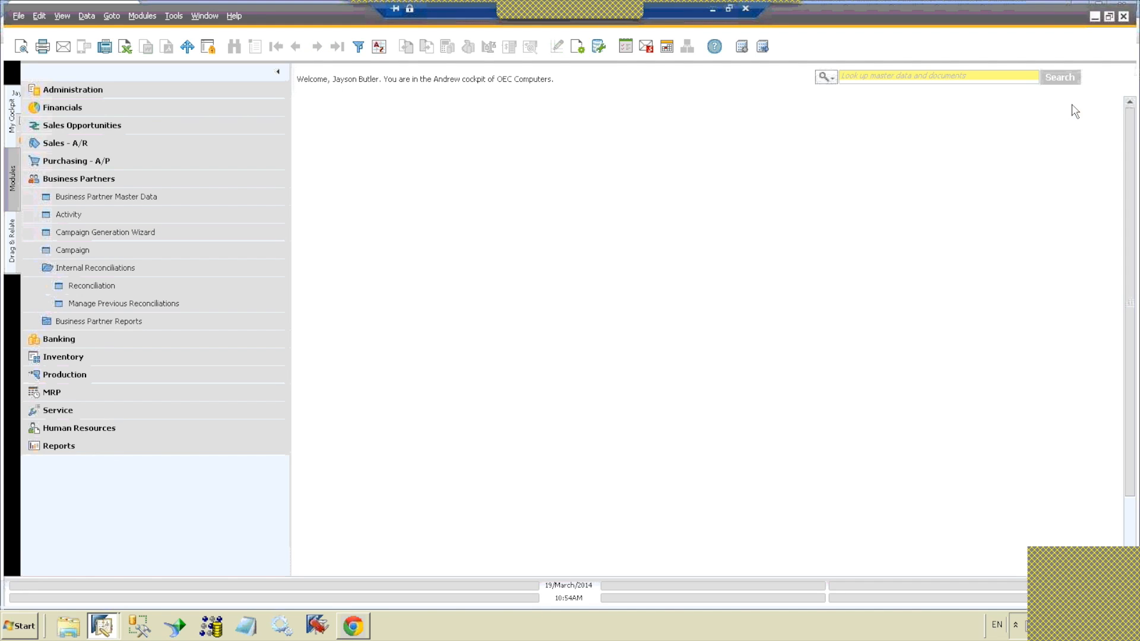
Step: Switch the enterprise search from data lookup to Search Menus
click(833, 78)
click(846, 110)
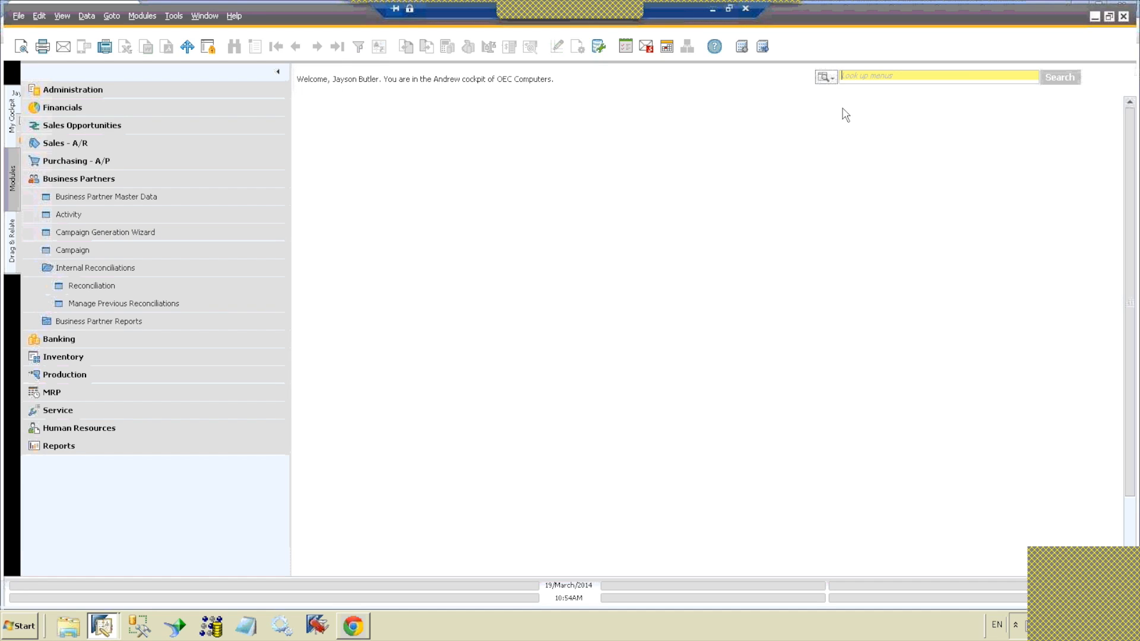
click(833, 80)
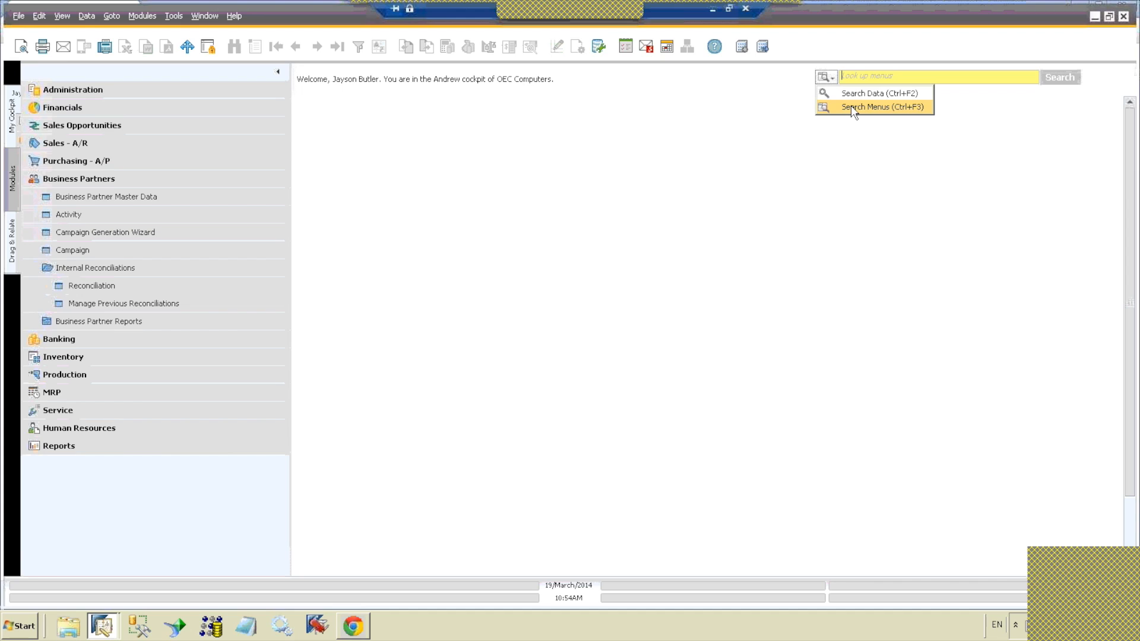
click(929, 78)
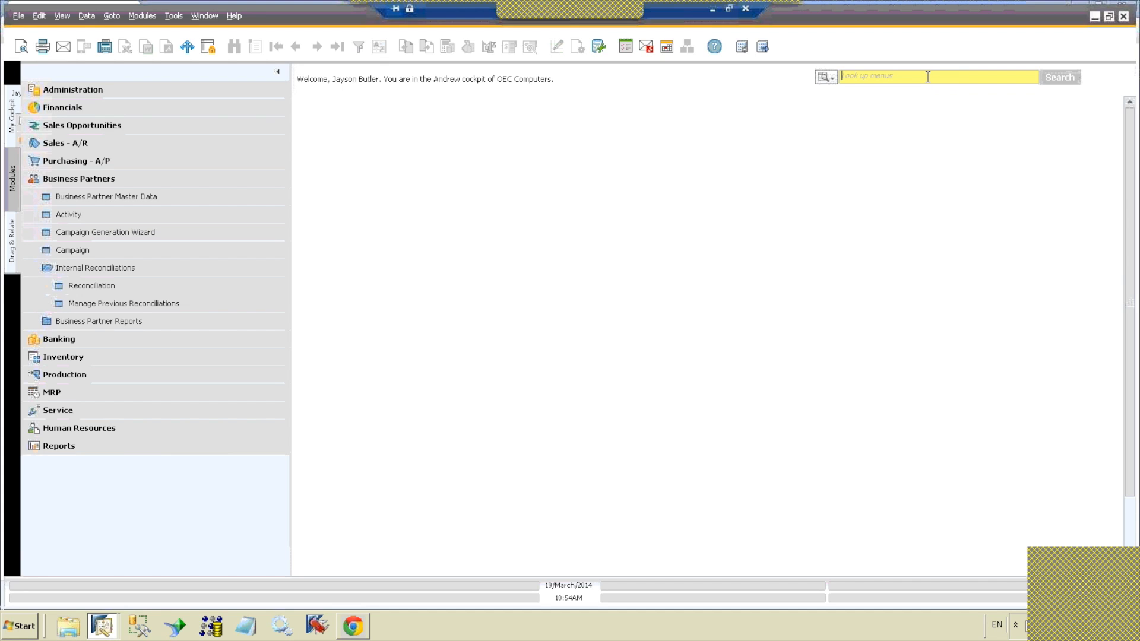
click(832, 83)
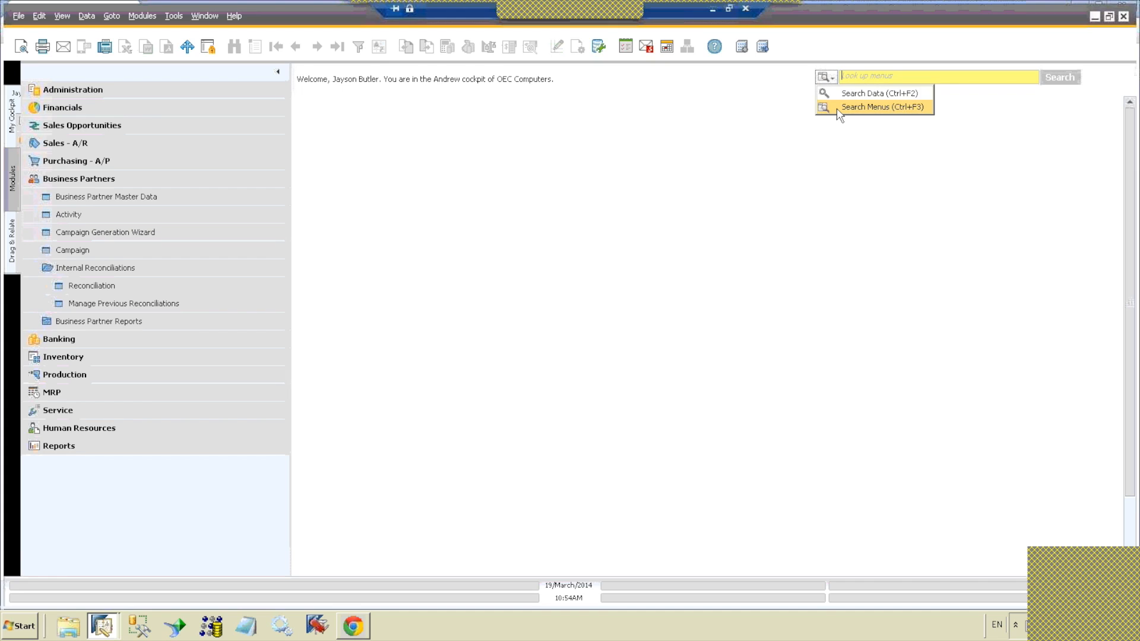
click(836, 110)
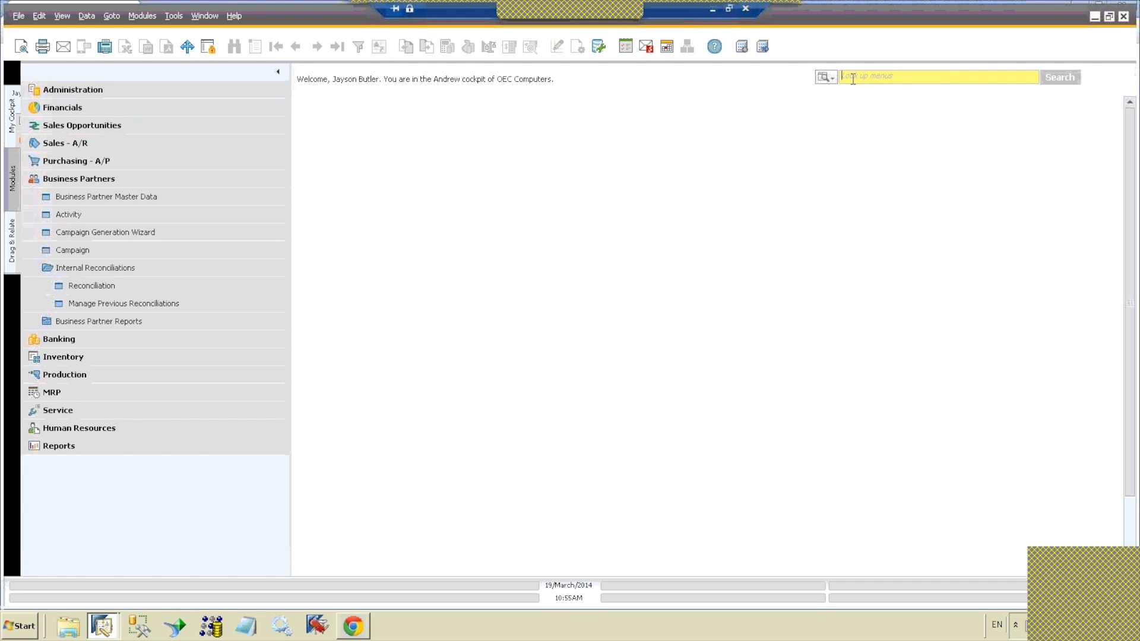
Step: Search the menus for "J" and browse the suggested entries back up to Journal Entry
text(J)
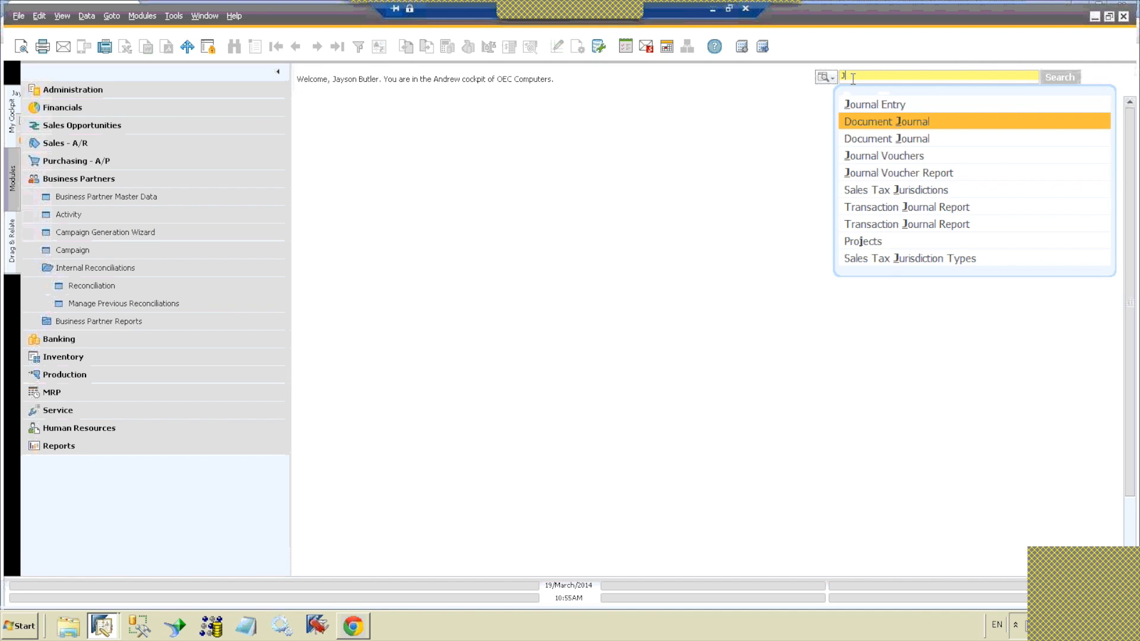
key(Down)
key(Down)
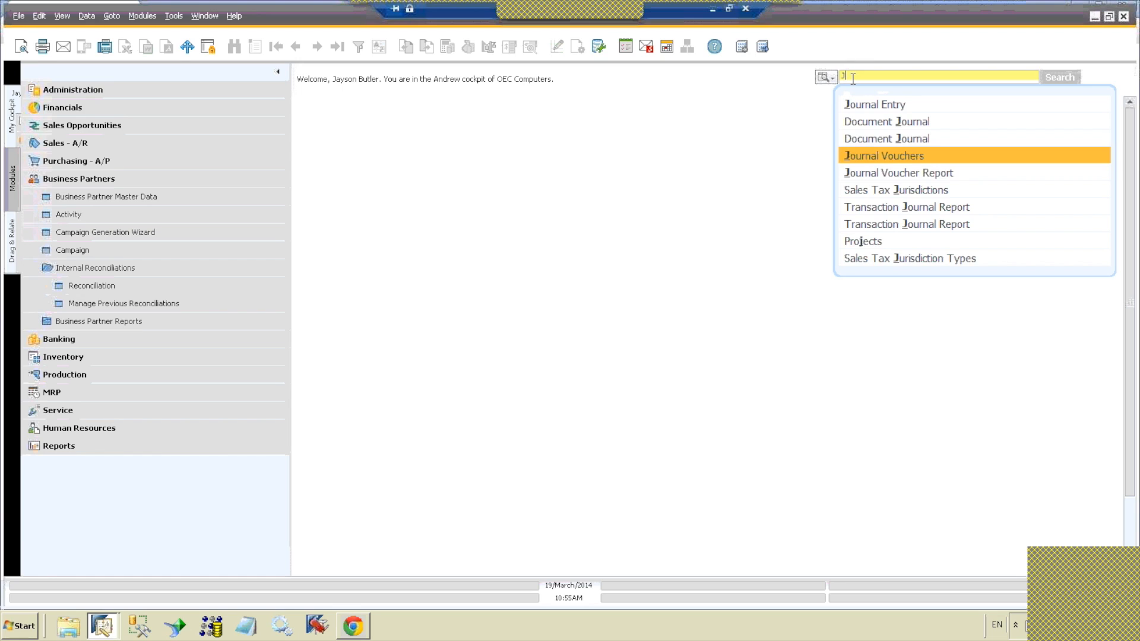
key(Up)
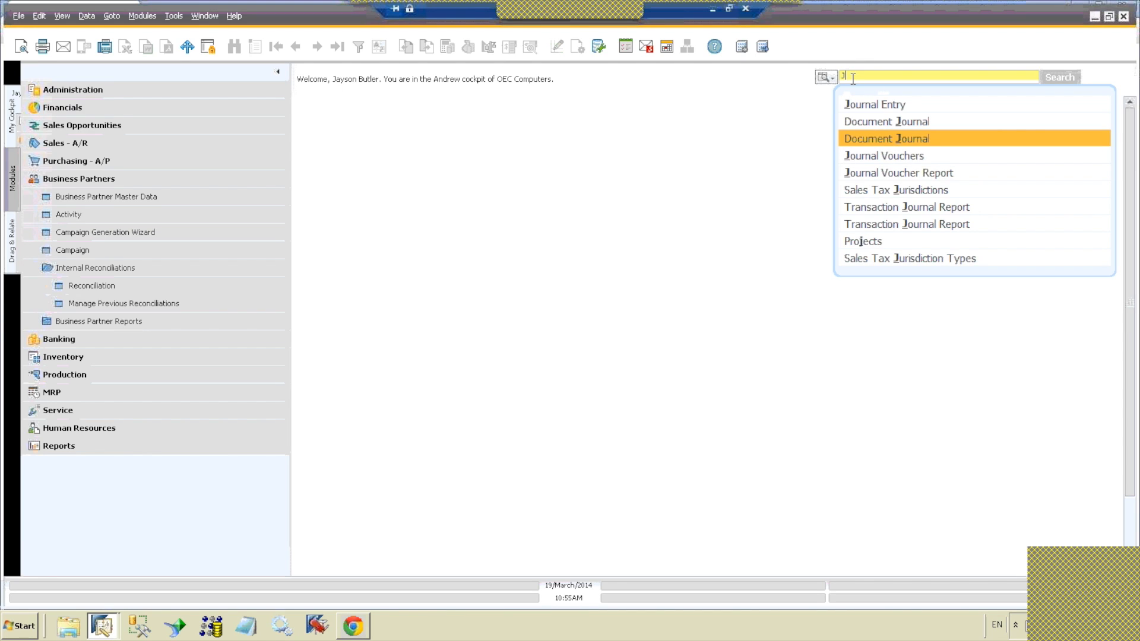
key(Up)
key(Up)
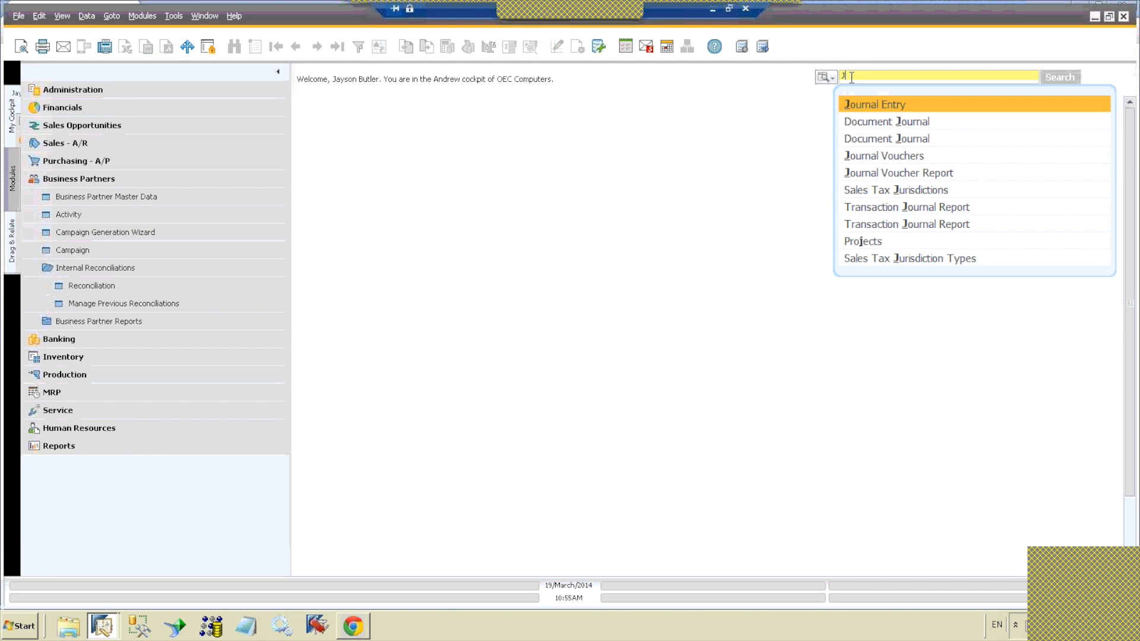
click(833, 79)
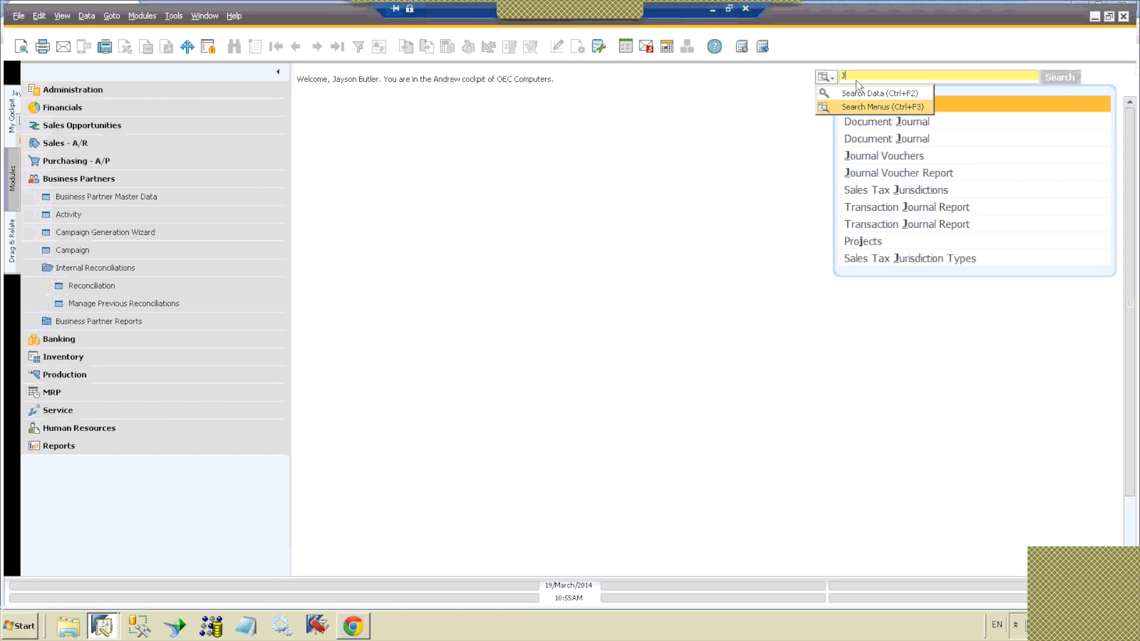
click(858, 76)
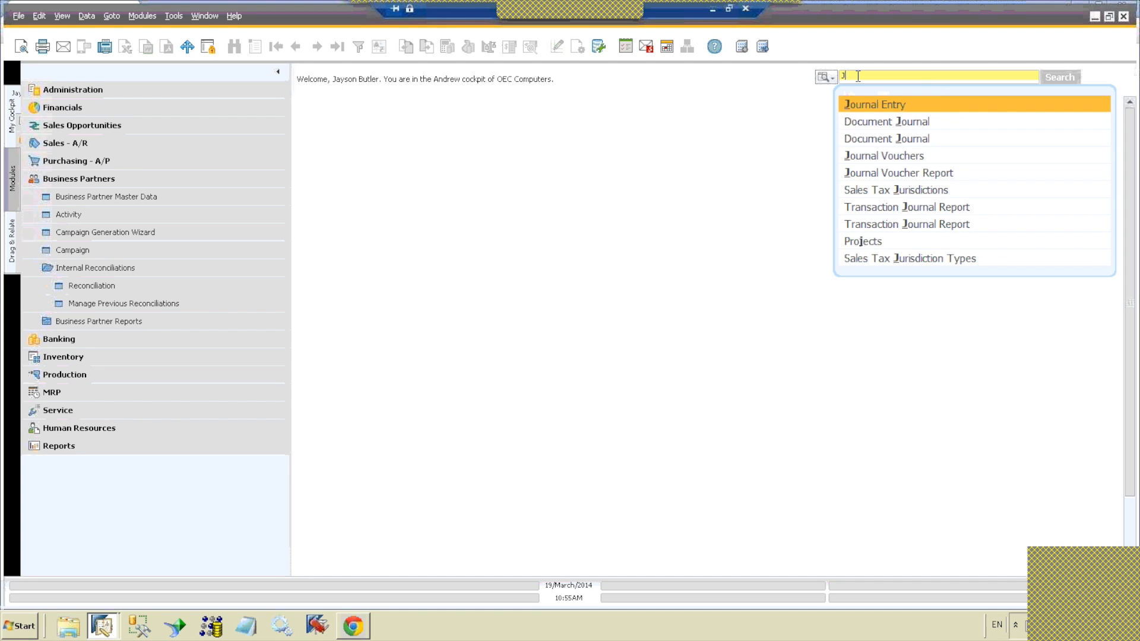
Step: Narrow the menu search to "Jo", open Journal Entry from the suggestions, and close its window
text(o)
key(Down)
key(Down)
key(Down)
key(Down)
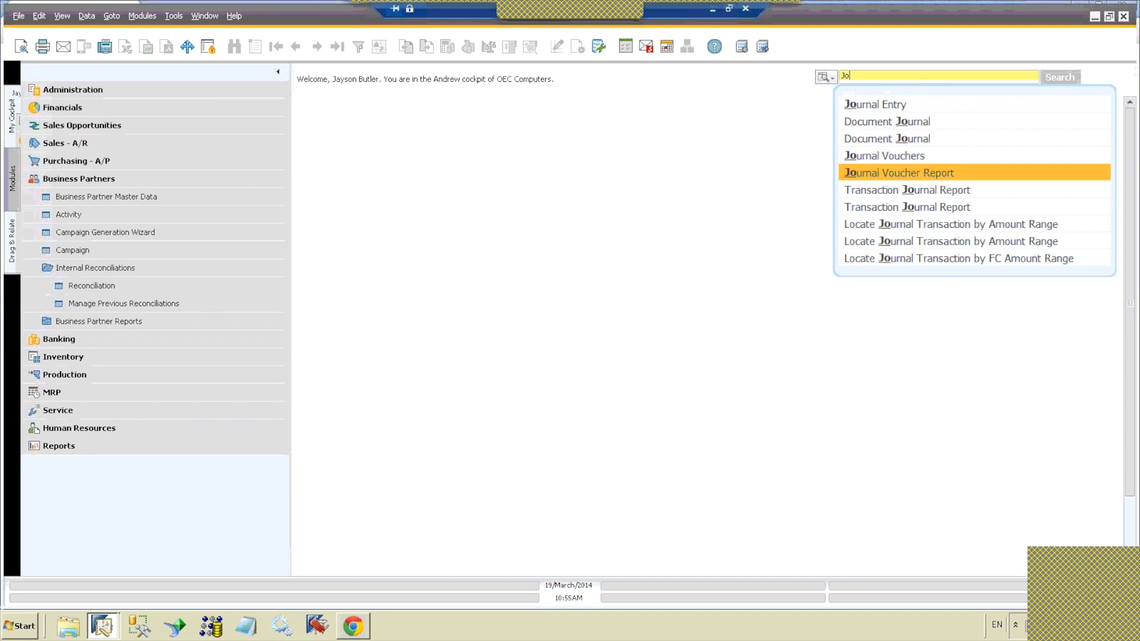
key(Up)
key(Up)
key(Up)
key(Up)
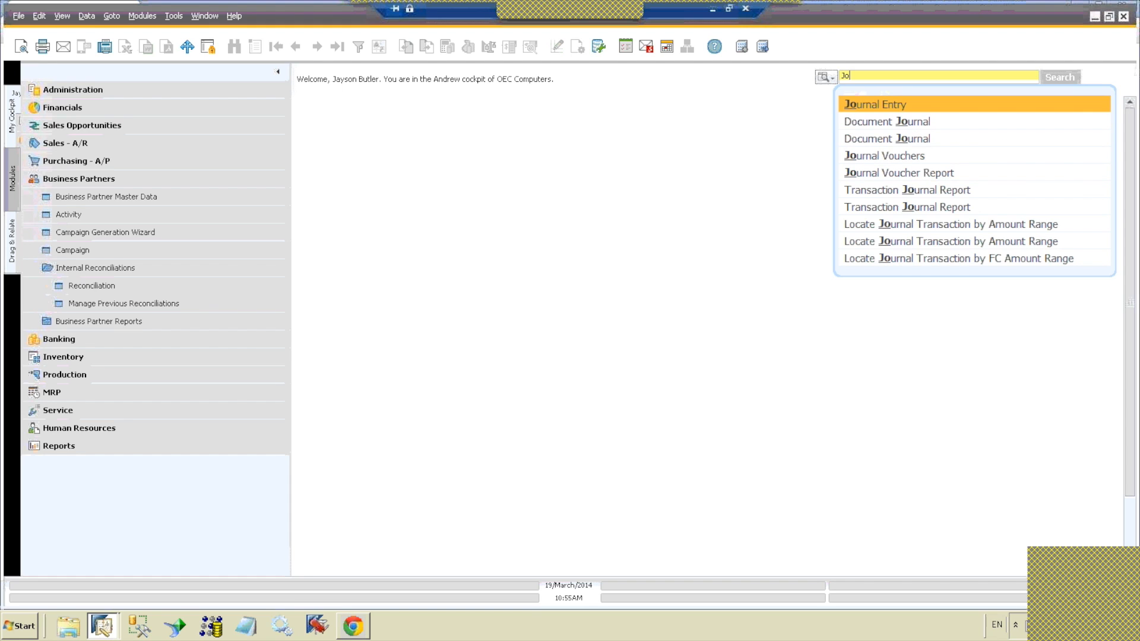
key(Return)
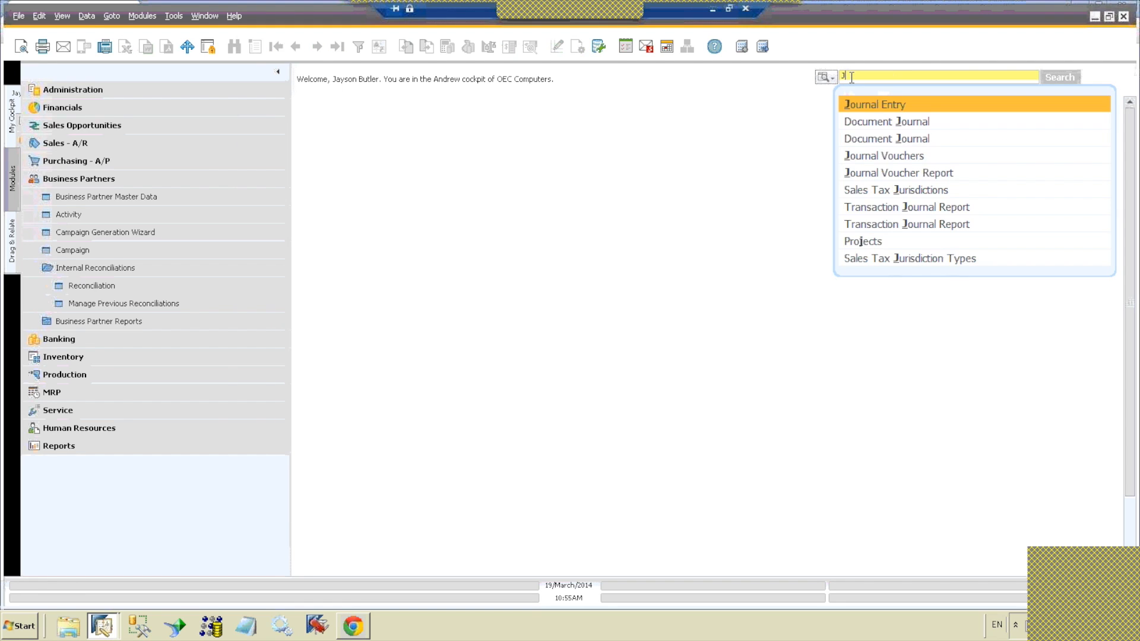
key(Return)
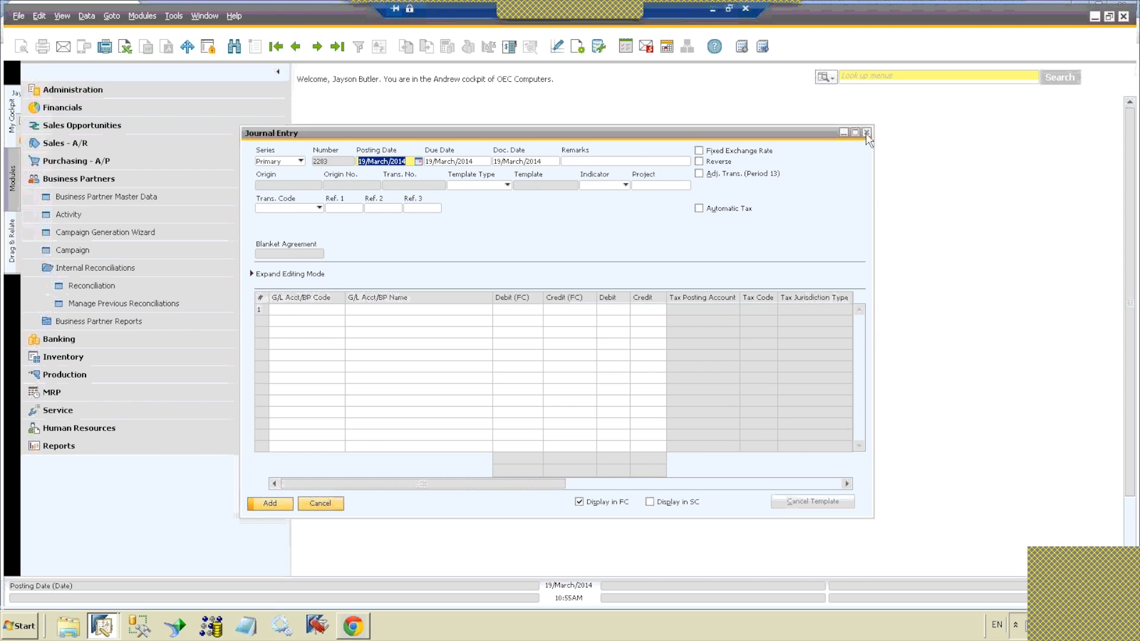
click(866, 132)
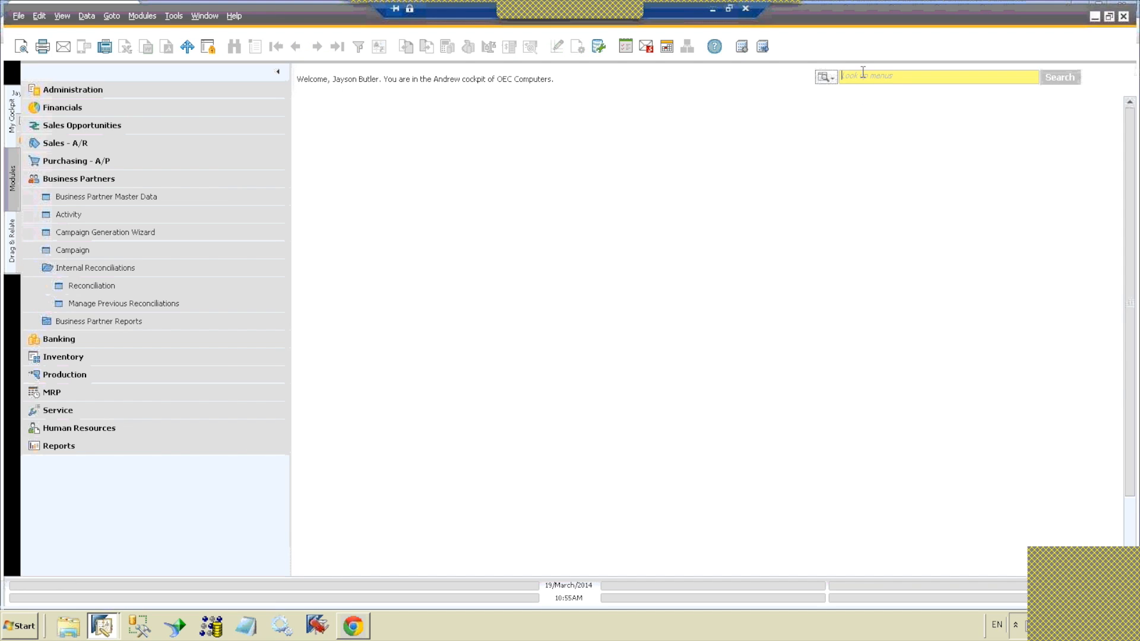
Step: Search the menus for "chart" and dismiss the suggestions
text(chart)
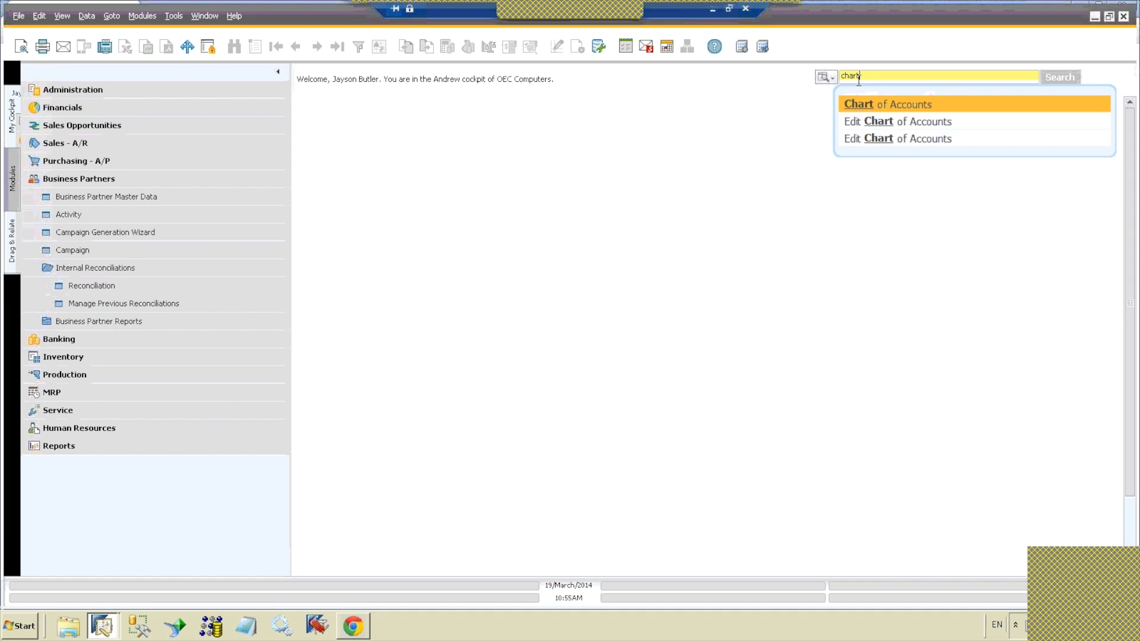
click(804, 105)
key(BackSpace)
key(BackSpace)
key(BackSpace)
key(BackSpace)
key(BackSpace)
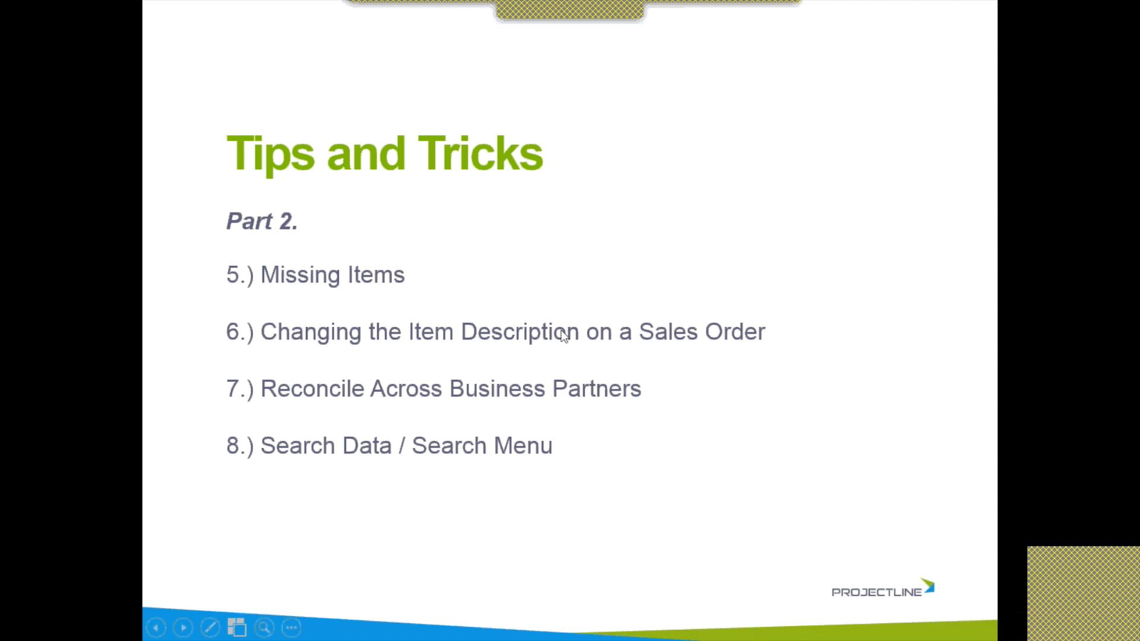
click(561, 330)
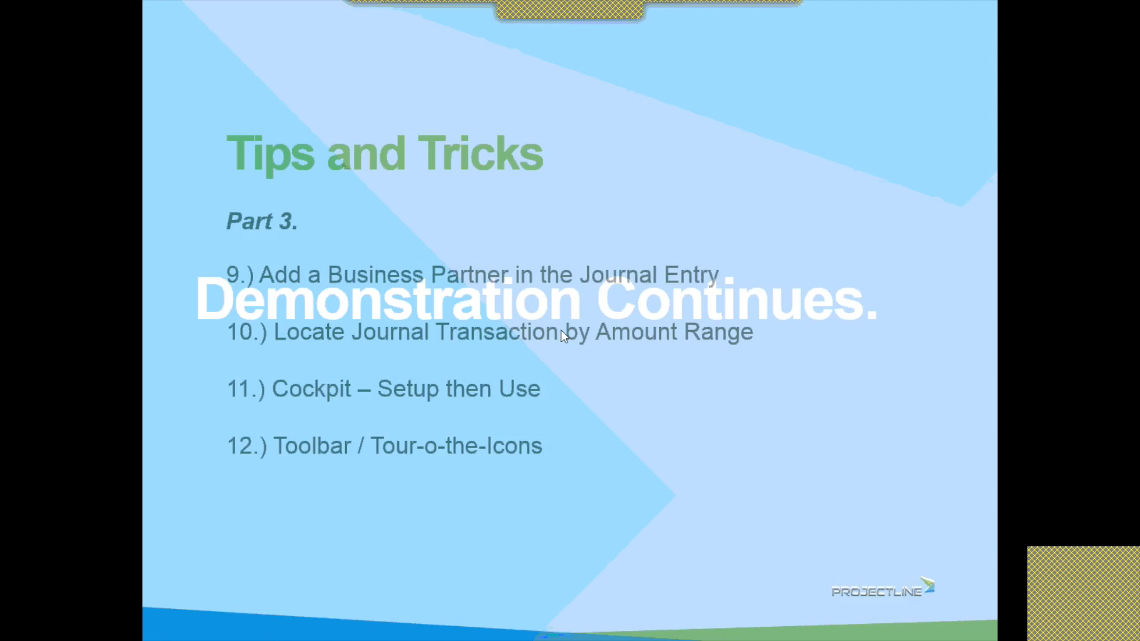
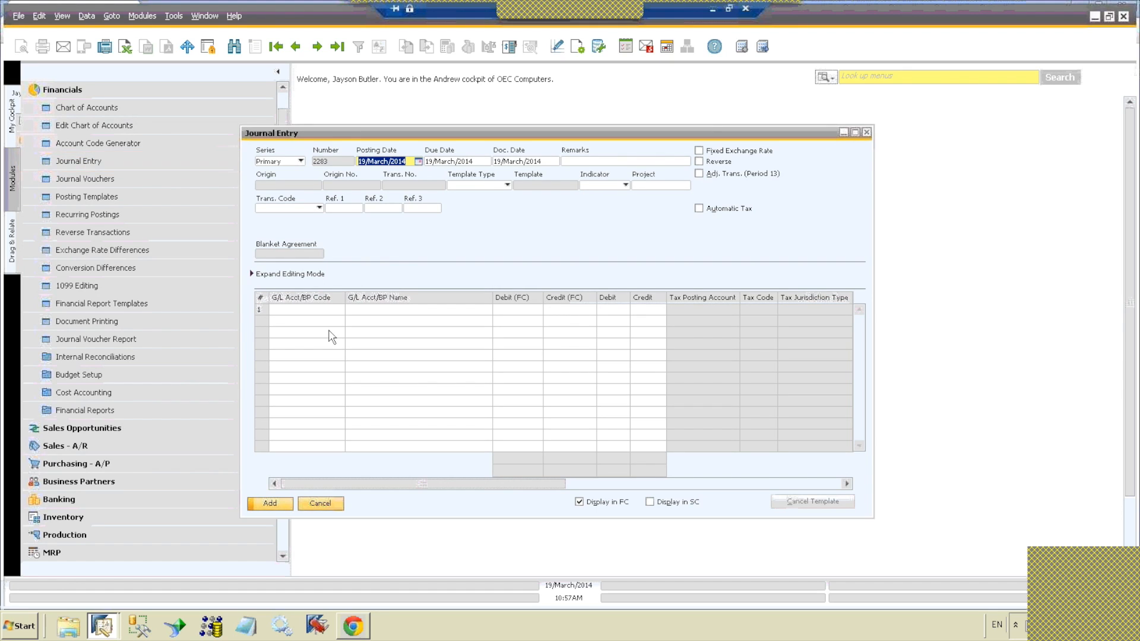
Step: Fill the first journal line by finding "misc" by account name, choosing the second match, Miscellaneous Expenses, and entering a debit of 2
click(325, 310)
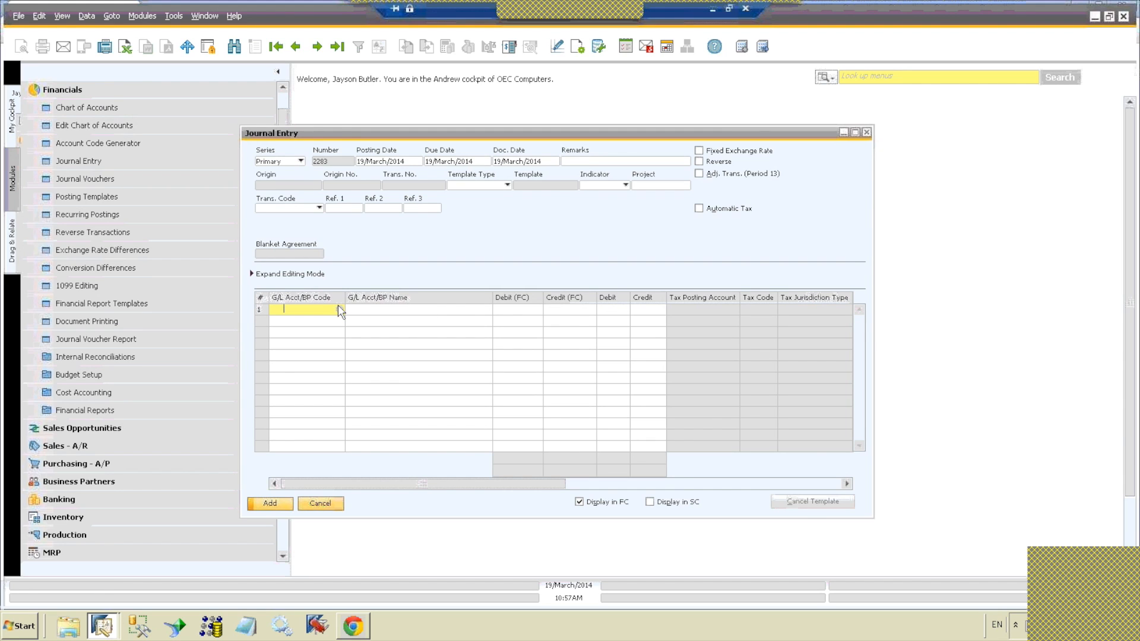
key(Tab)
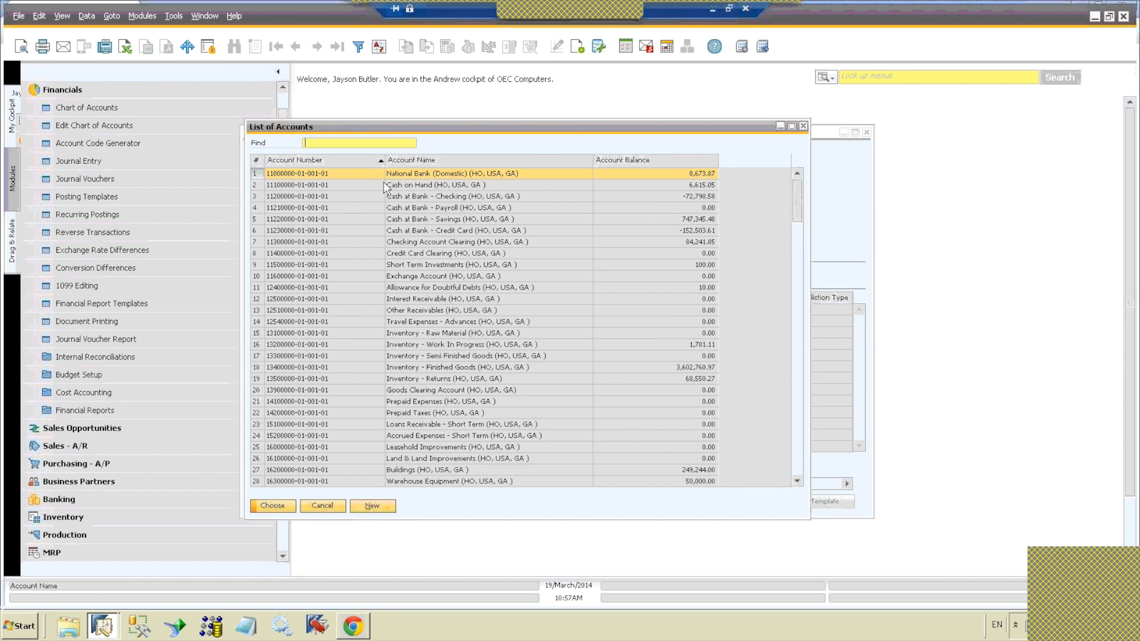
double_click(412, 161)
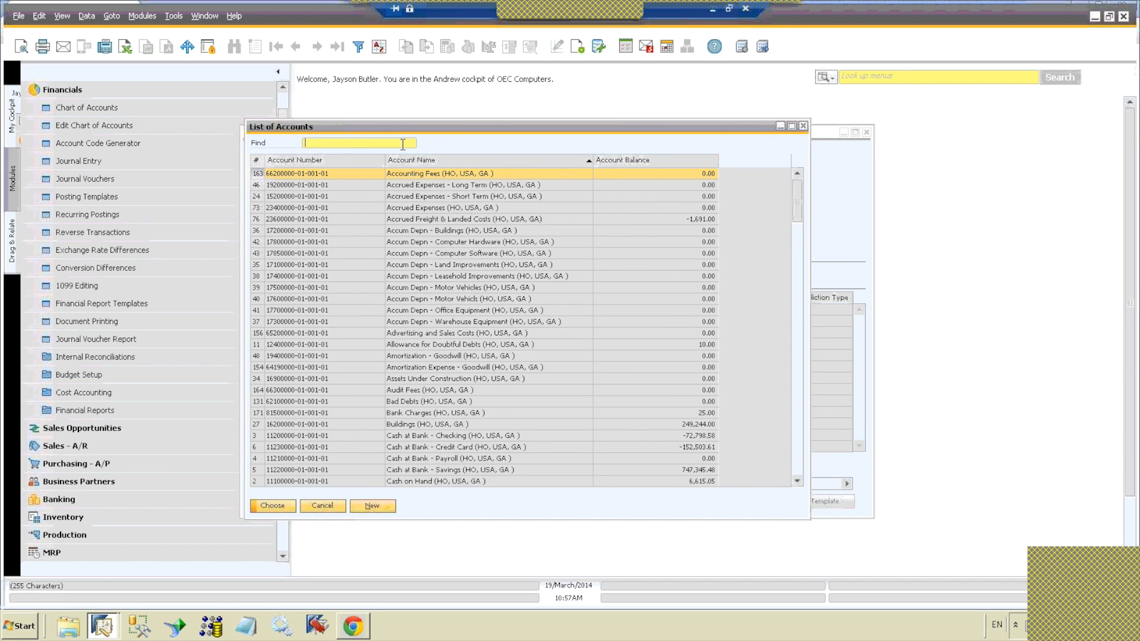
text(misc)
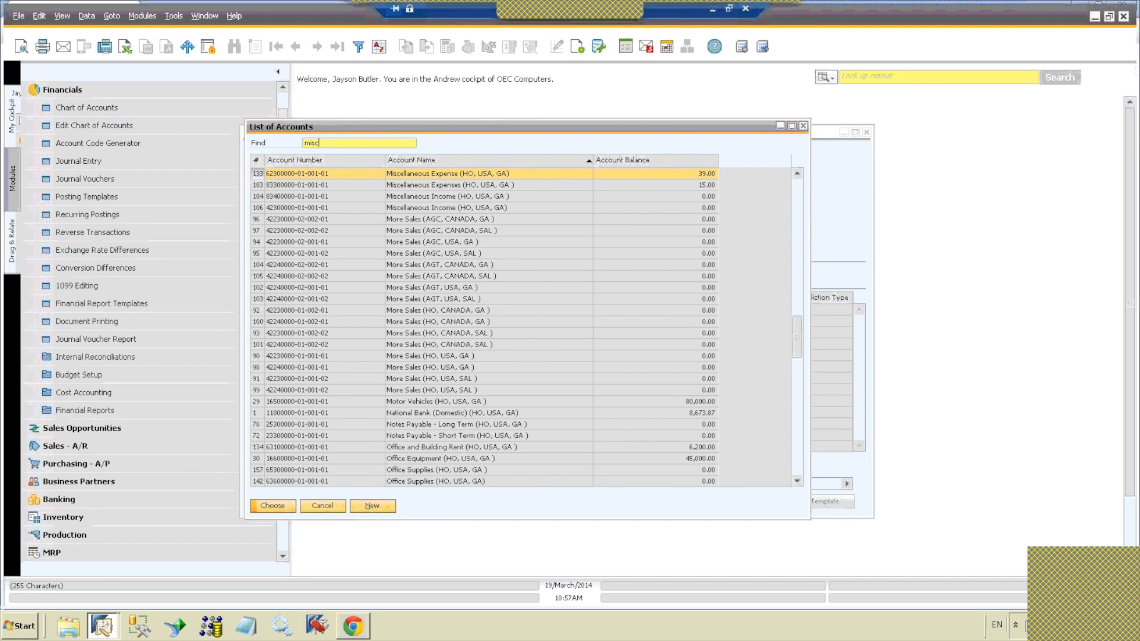
double_click(507, 184)
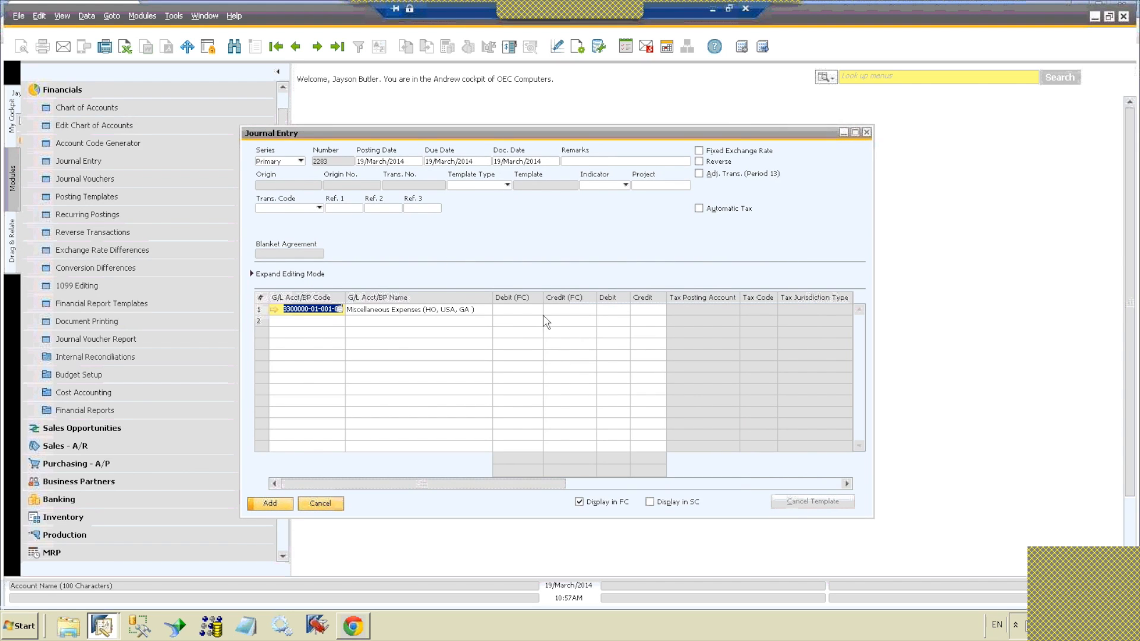
click(610, 313)
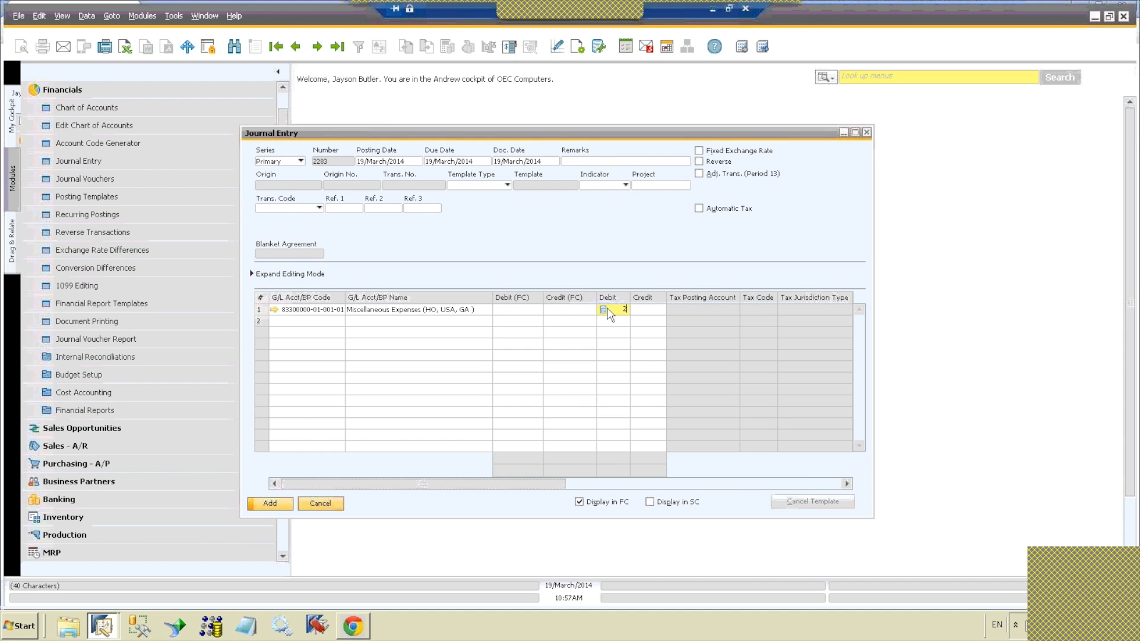
click(341, 321)
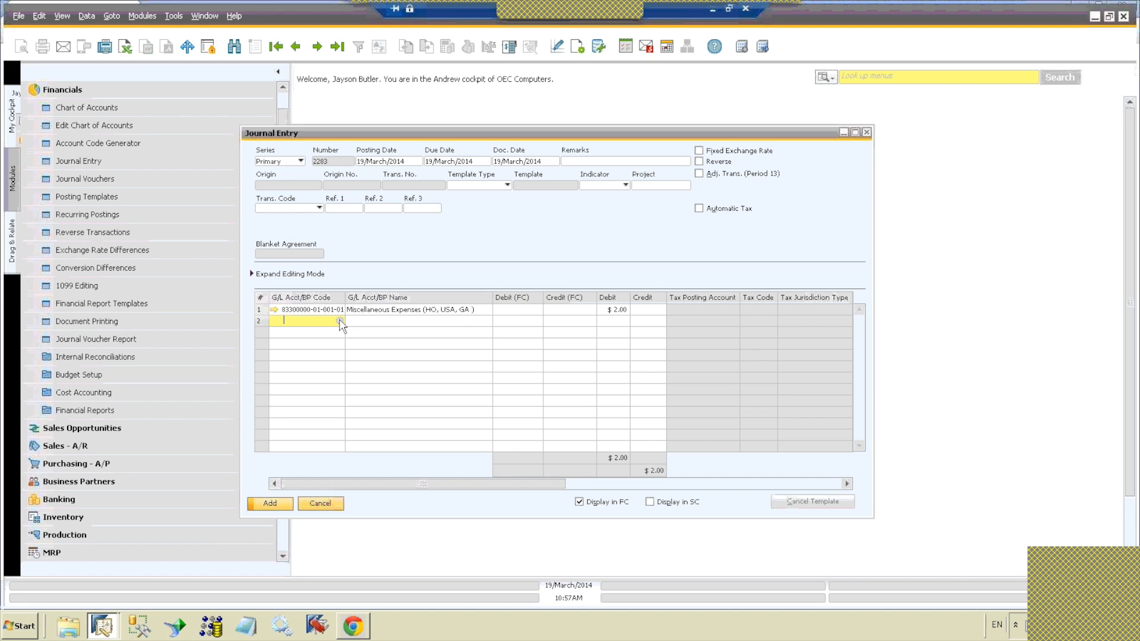
click(340, 321)
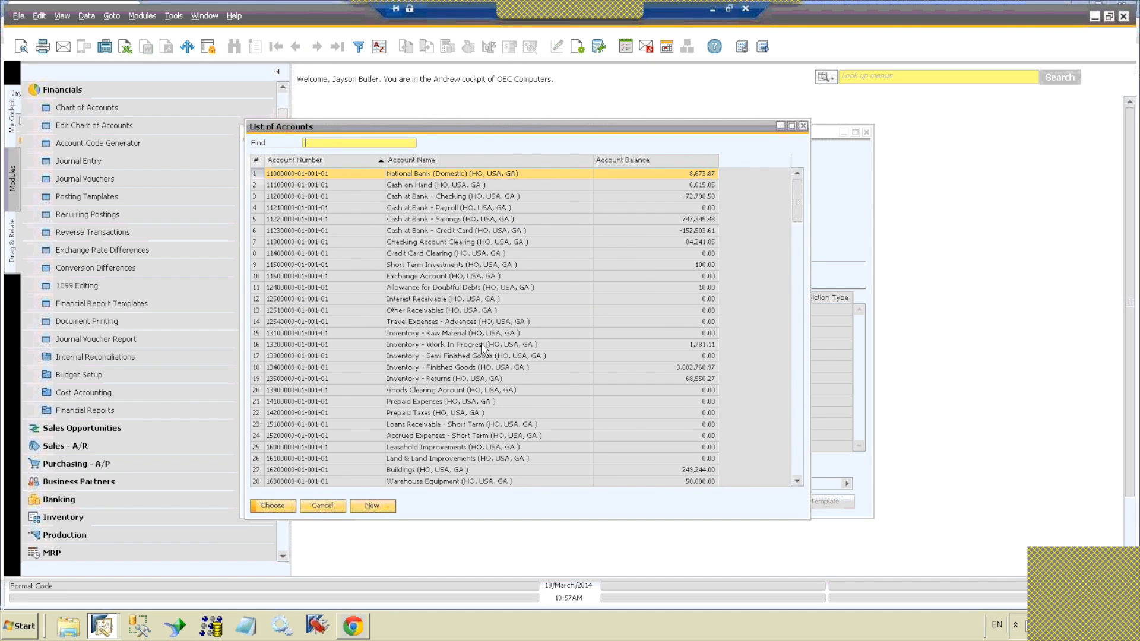
click(803, 127)
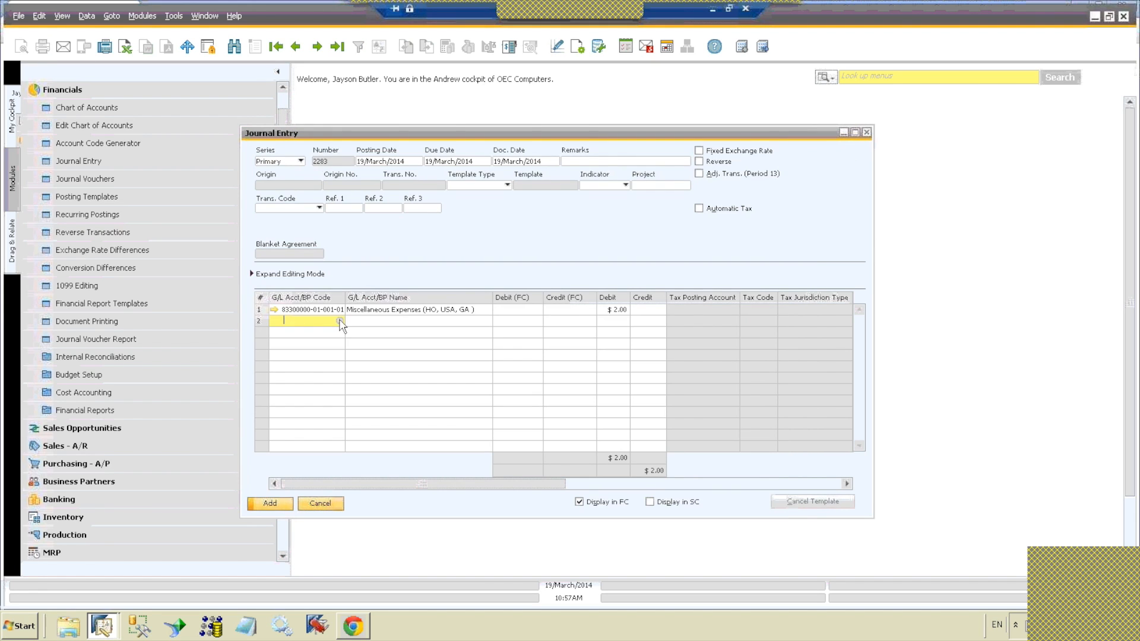
click(340, 320)
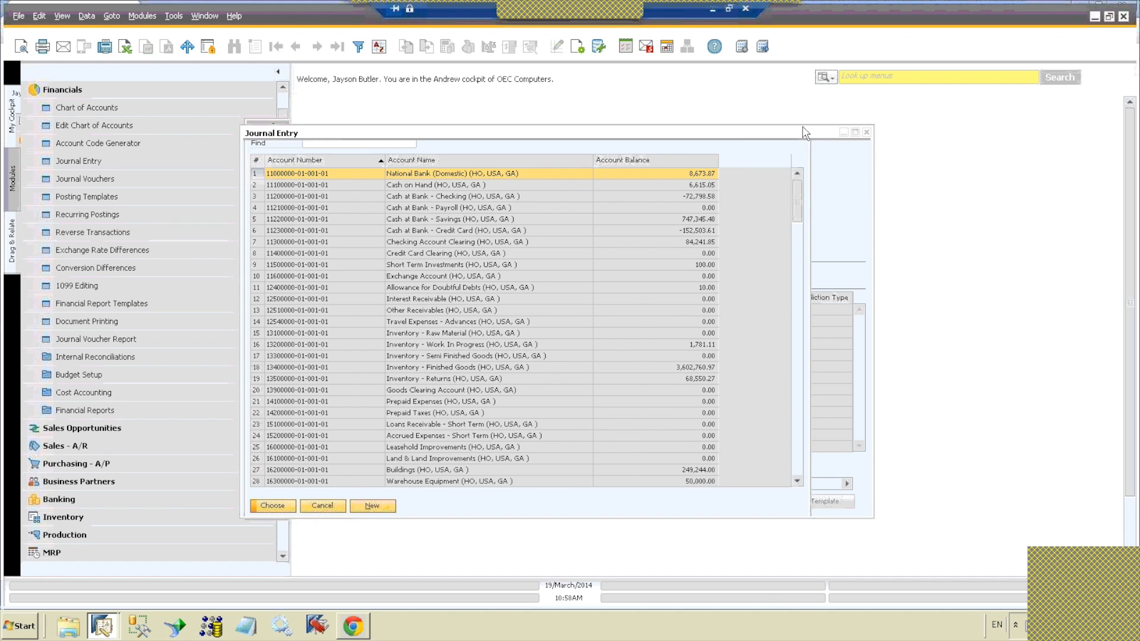
click(803, 127)
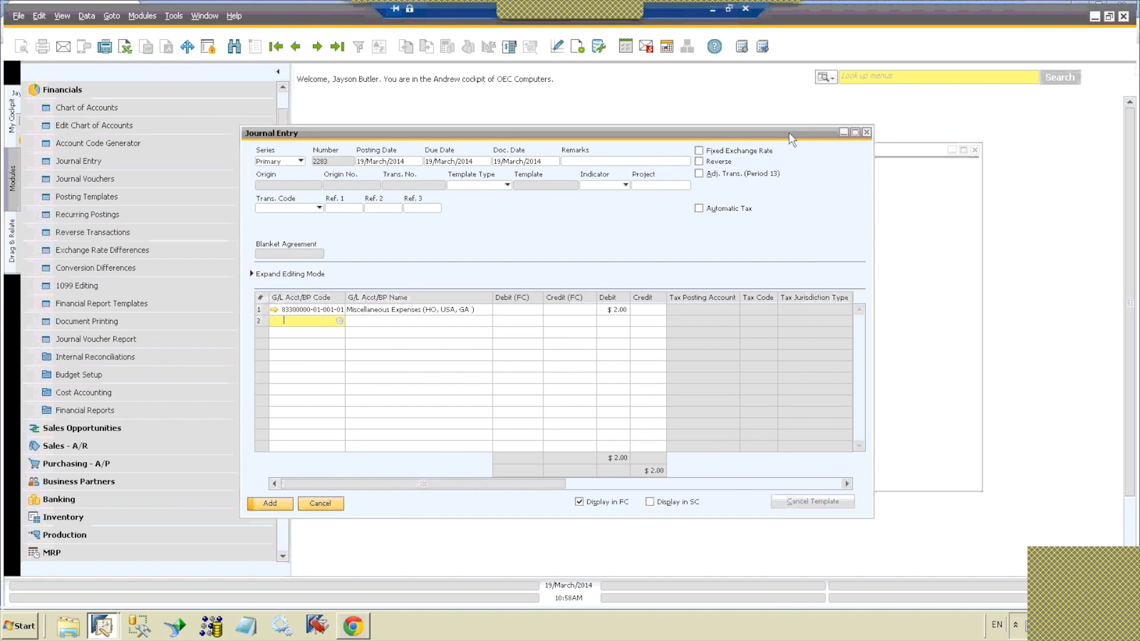
Step: Choose the vendor Coffee and Copies from the business partner list for the second journal line, crediting it $2.00
key(ctrl+Tab)
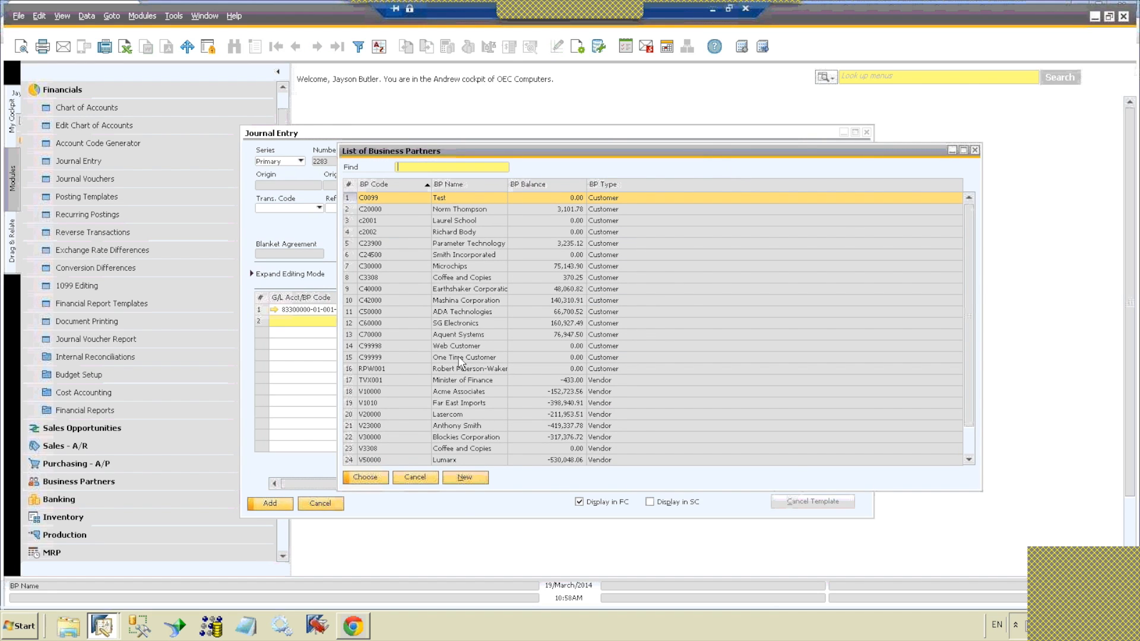
click(464, 449)
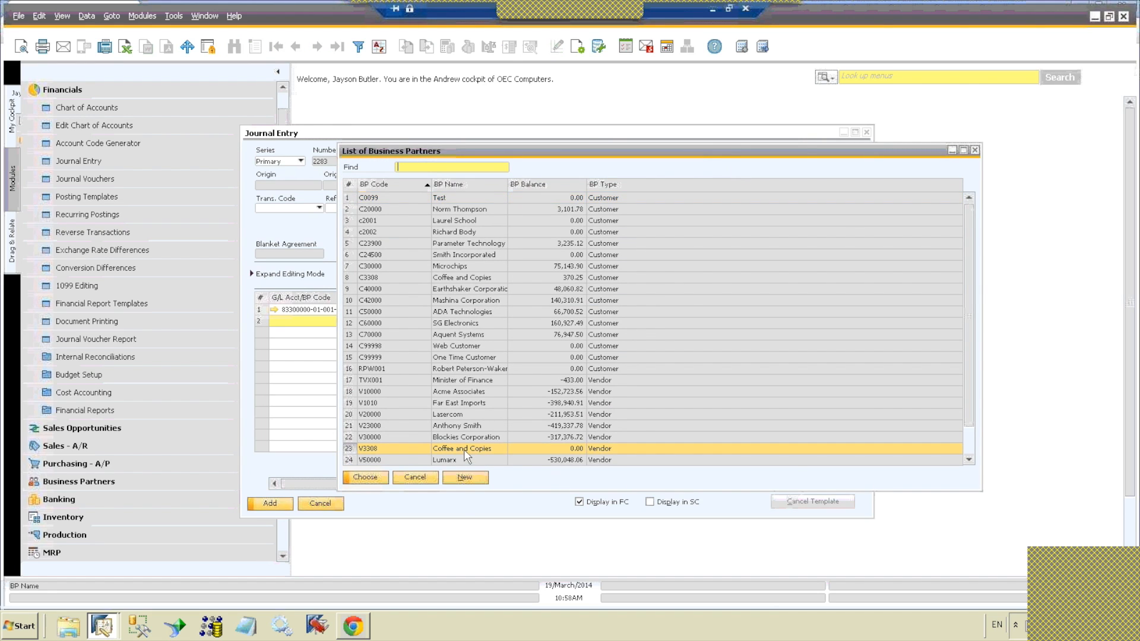
click(381, 482)
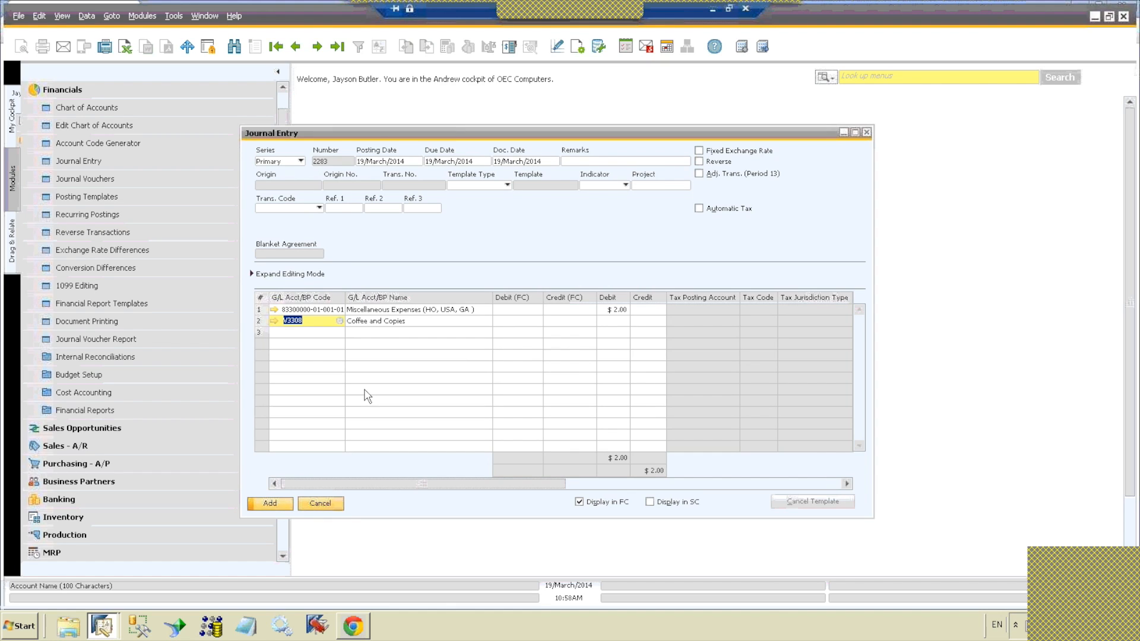
key(Tab)
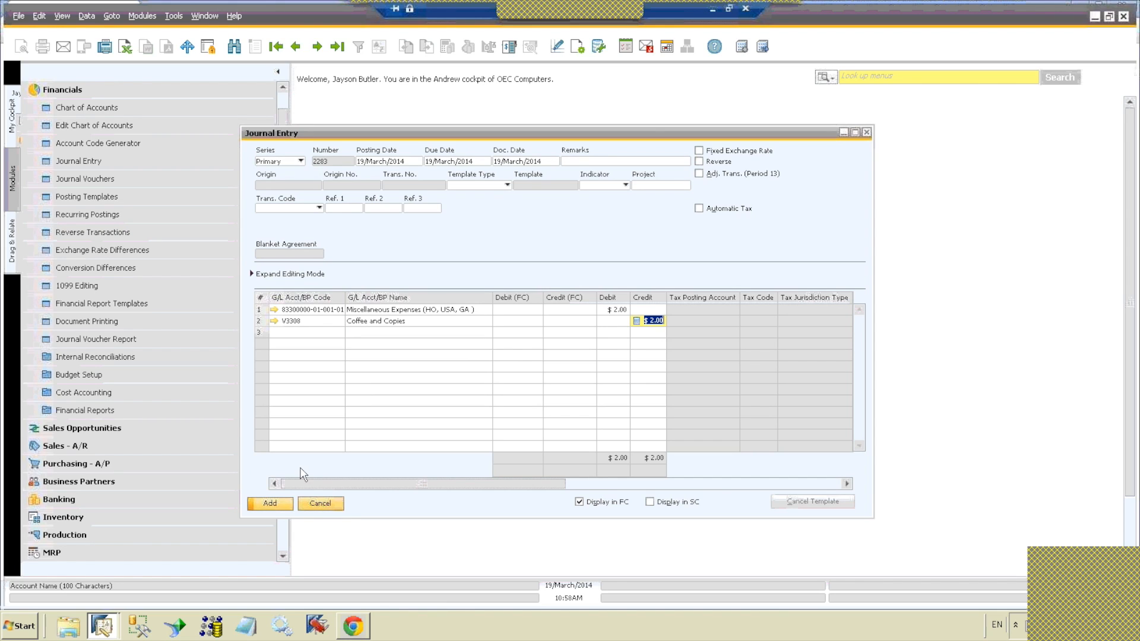
Step: Add the journal entry to the system and close the Journal Entry window
click(269, 506)
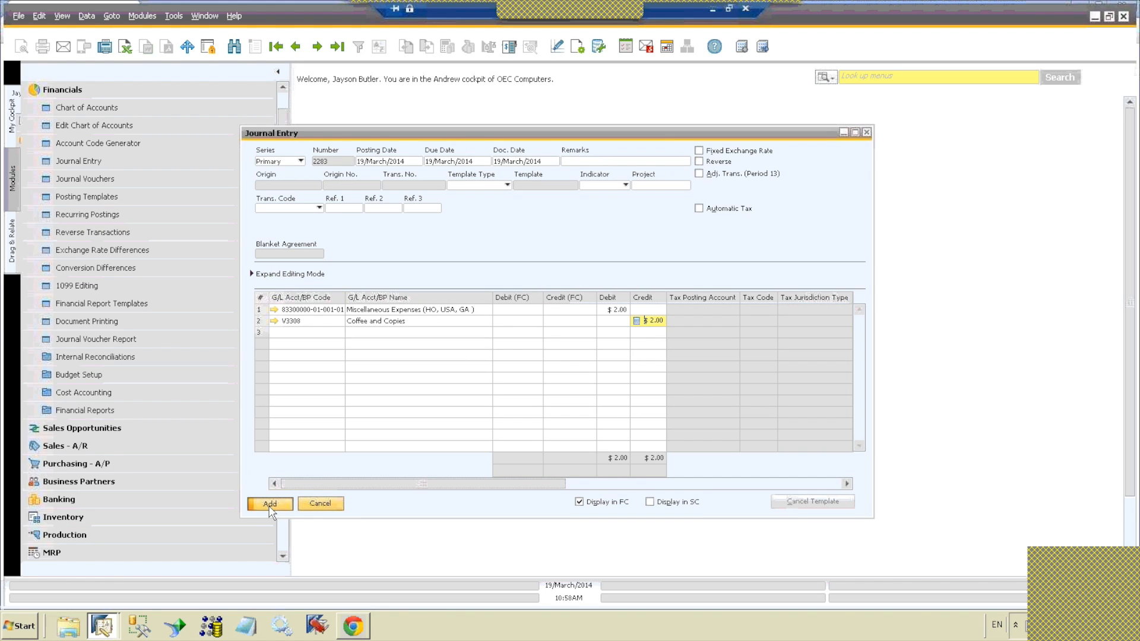
click(269, 505)
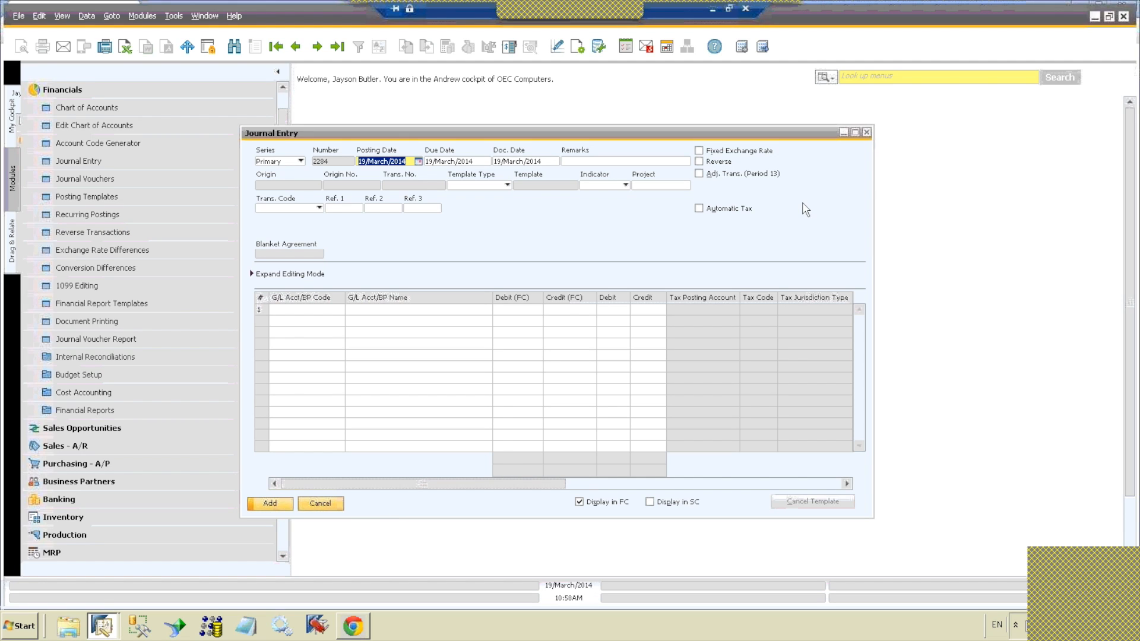
click(866, 132)
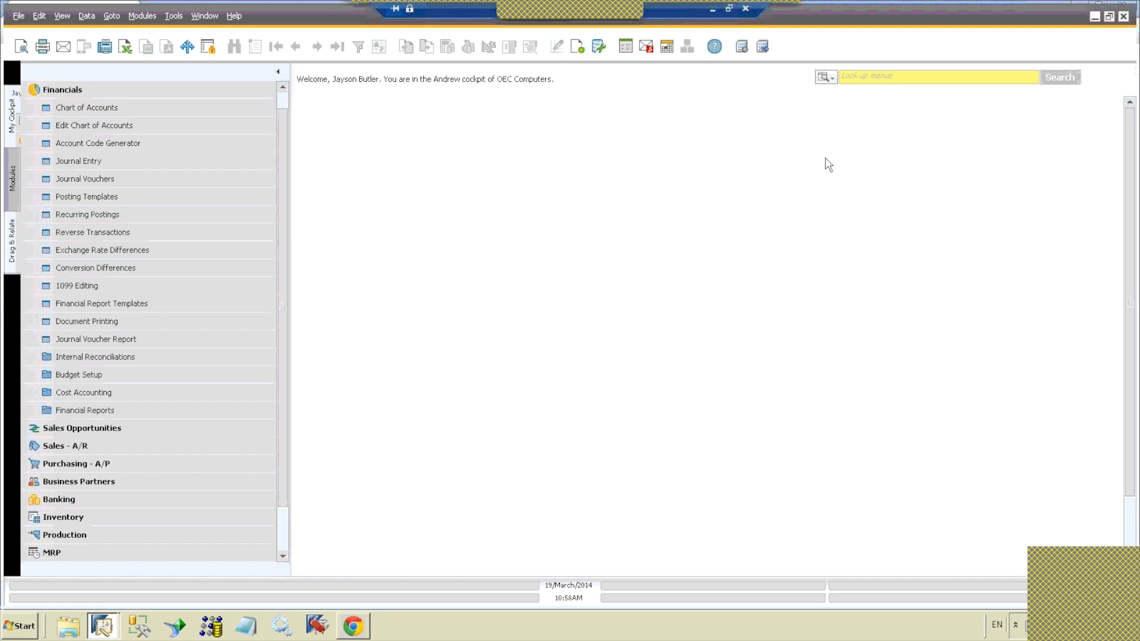
Step: Collapse Financials to show the top-level modules and expand it again
click(154, 92)
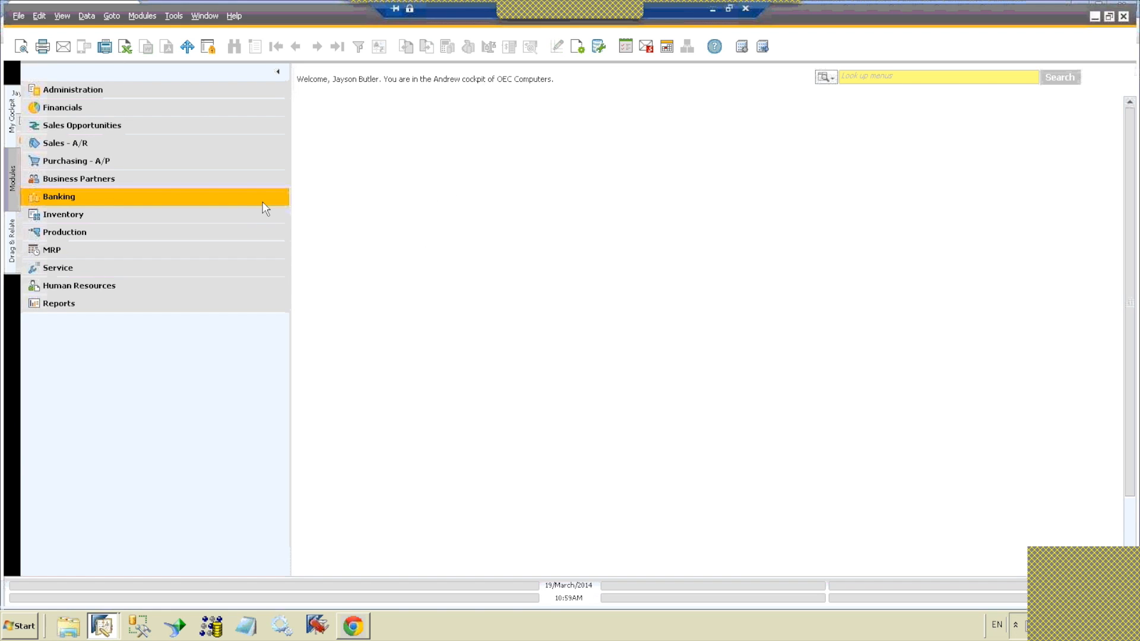
click(66, 93)
click(66, 94)
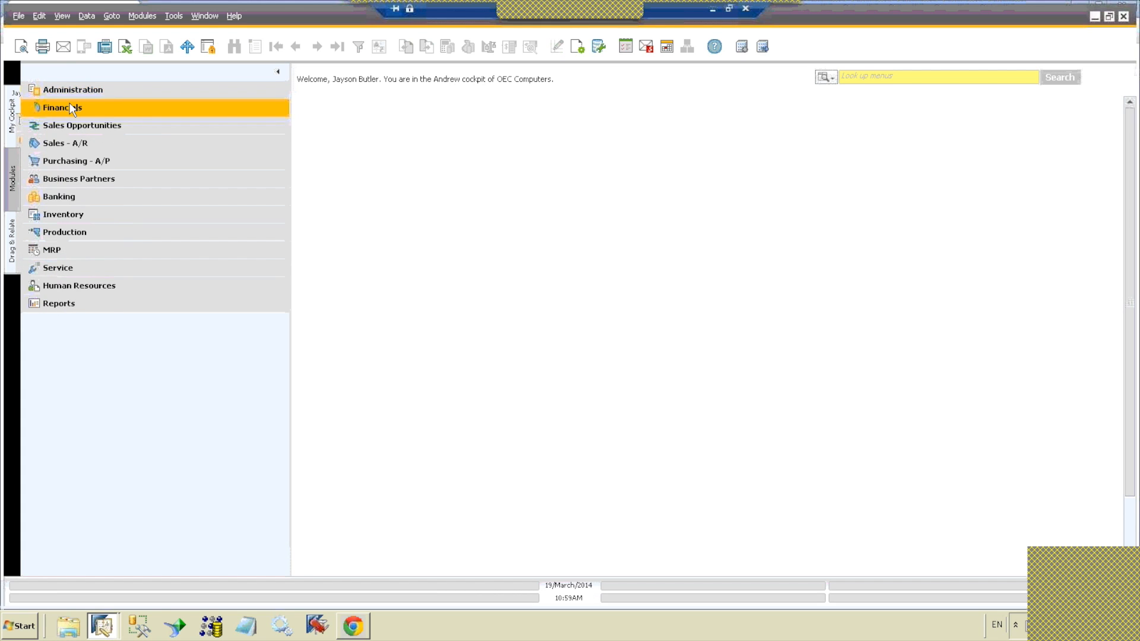
click(71, 108)
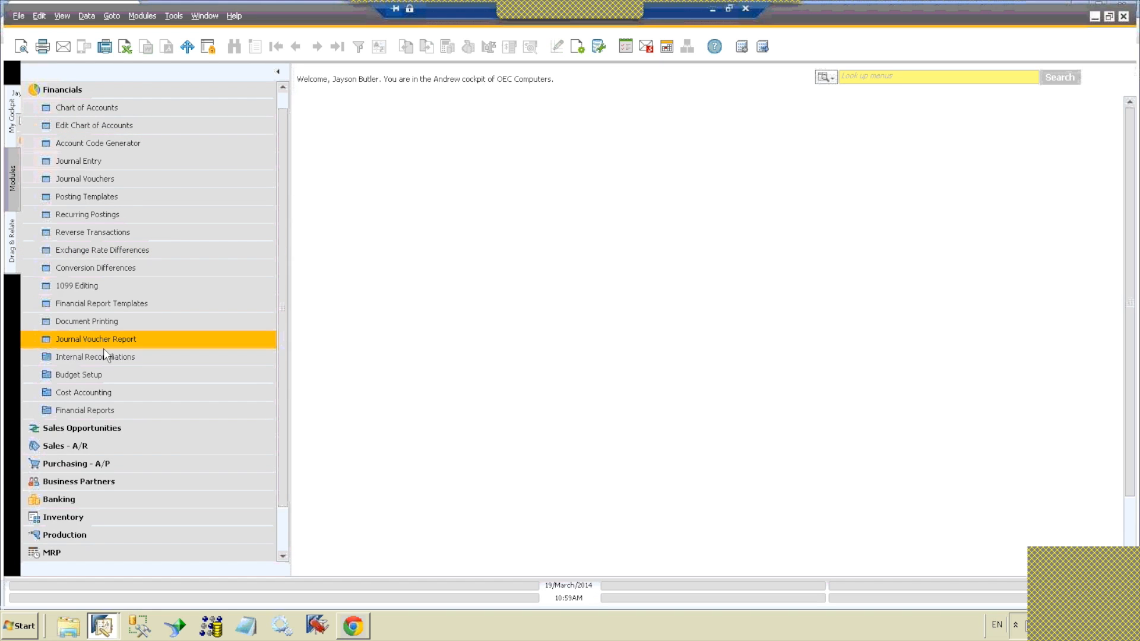
Step: Run the General Ledger report from the accounting financial reports with its preset selection criteria, and close the report
click(102, 410)
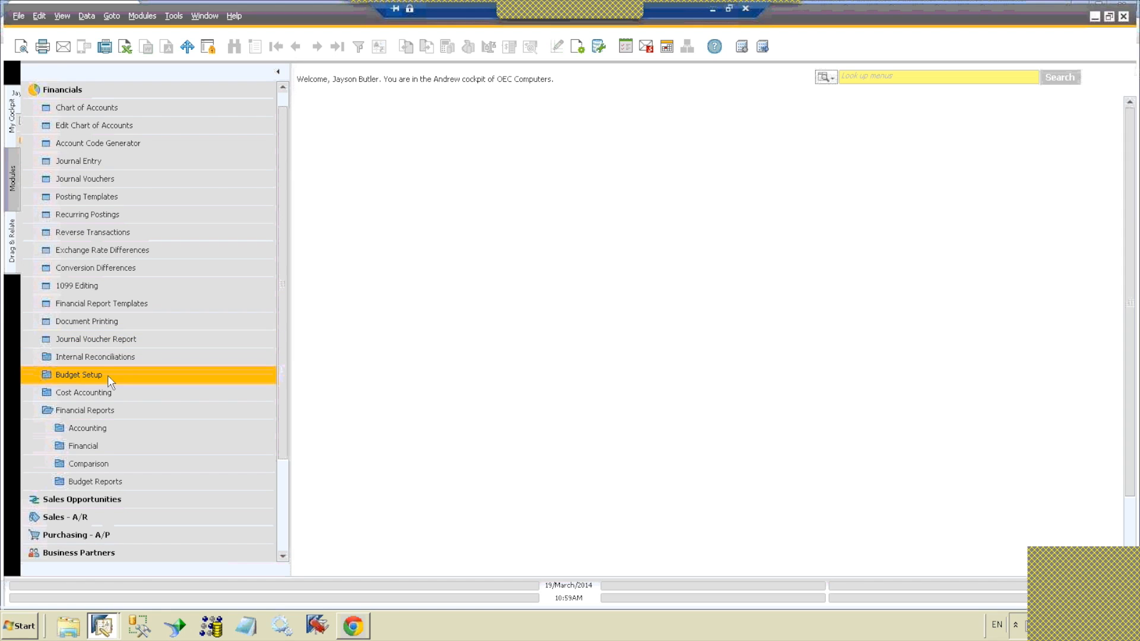
click(110, 425)
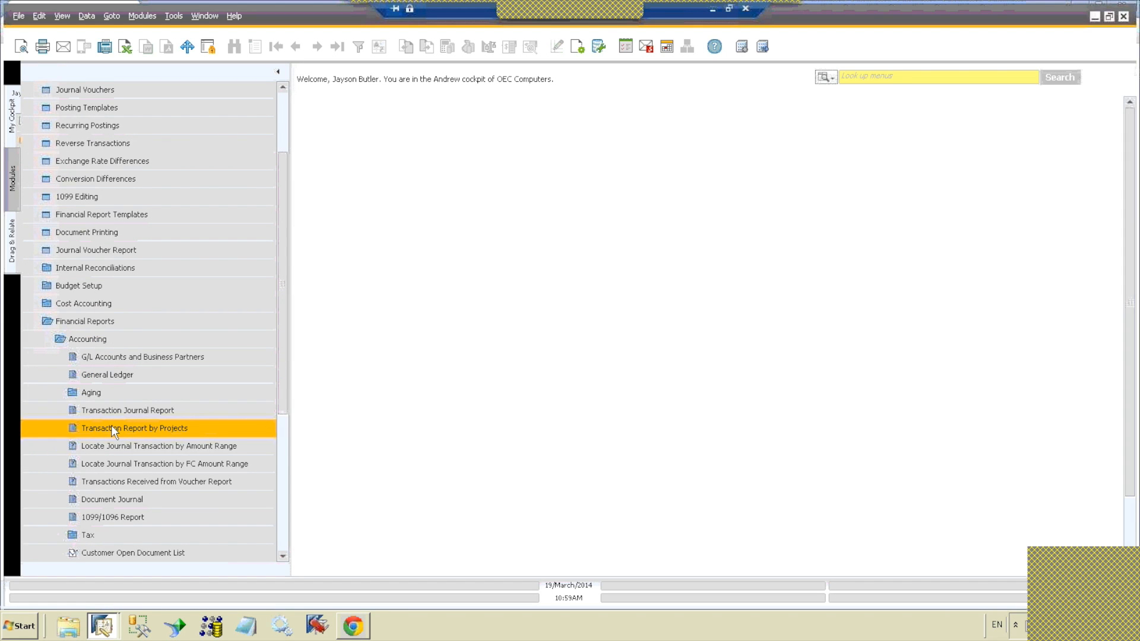
click(112, 374)
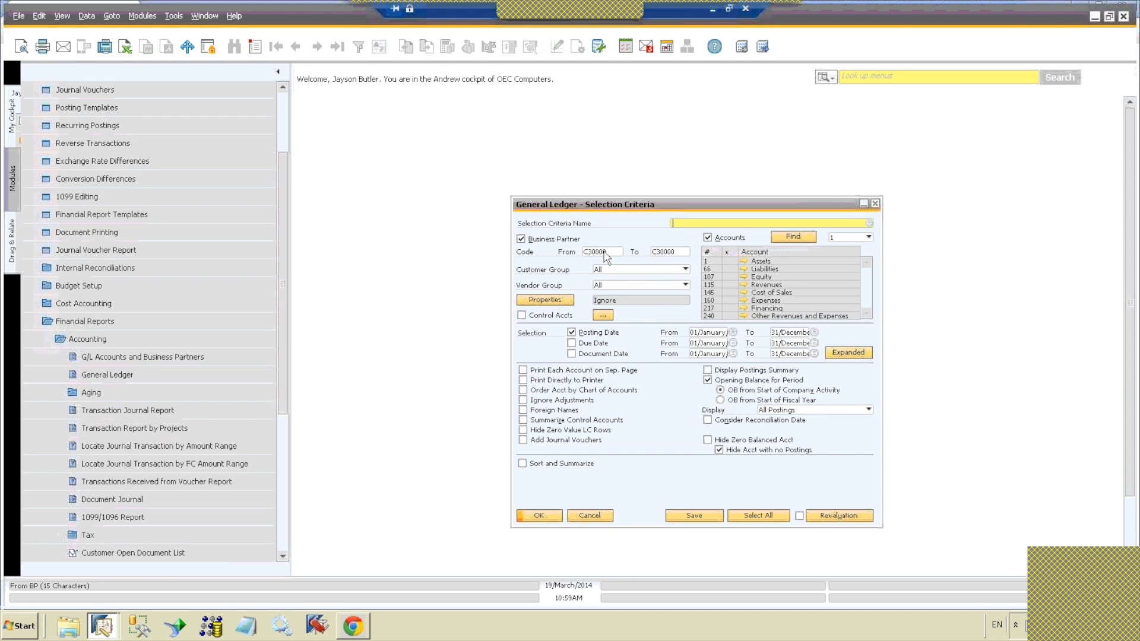
click(540, 515)
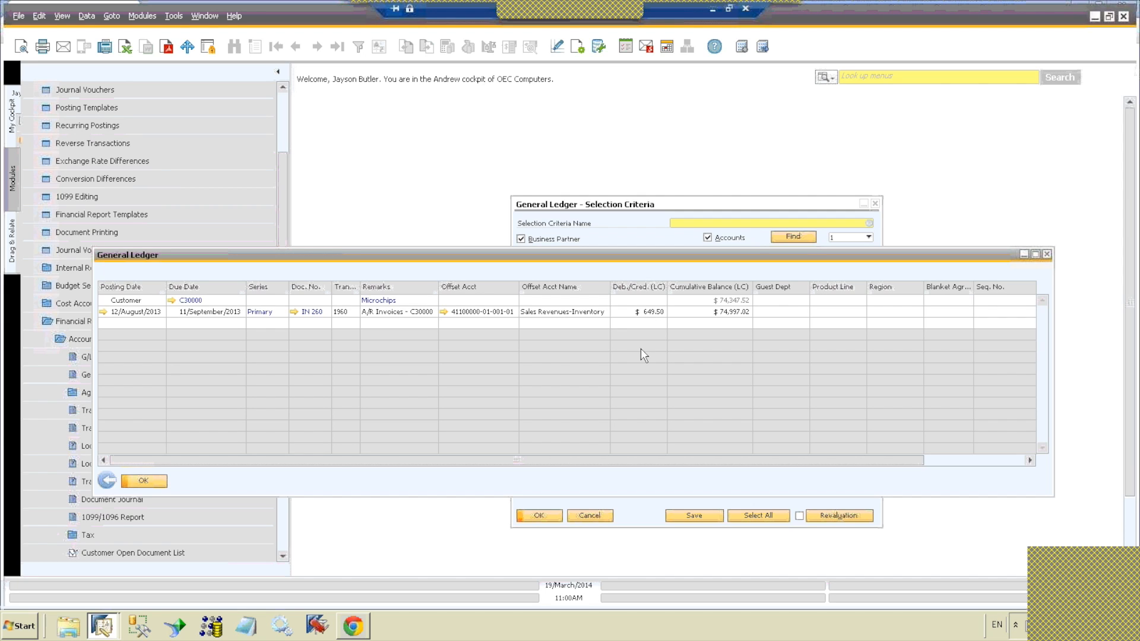
click(153, 482)
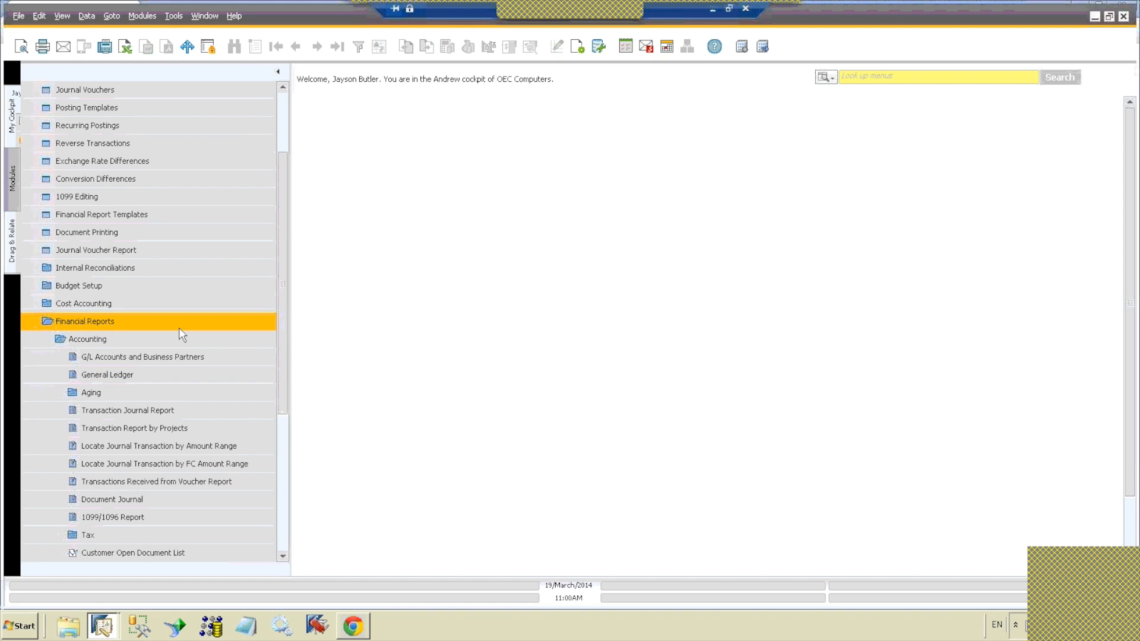
Step: Run Locate Journal Transaction by Amount Range for debit amounts from 649.50 to 649.50, and close the results
click(168, 344)
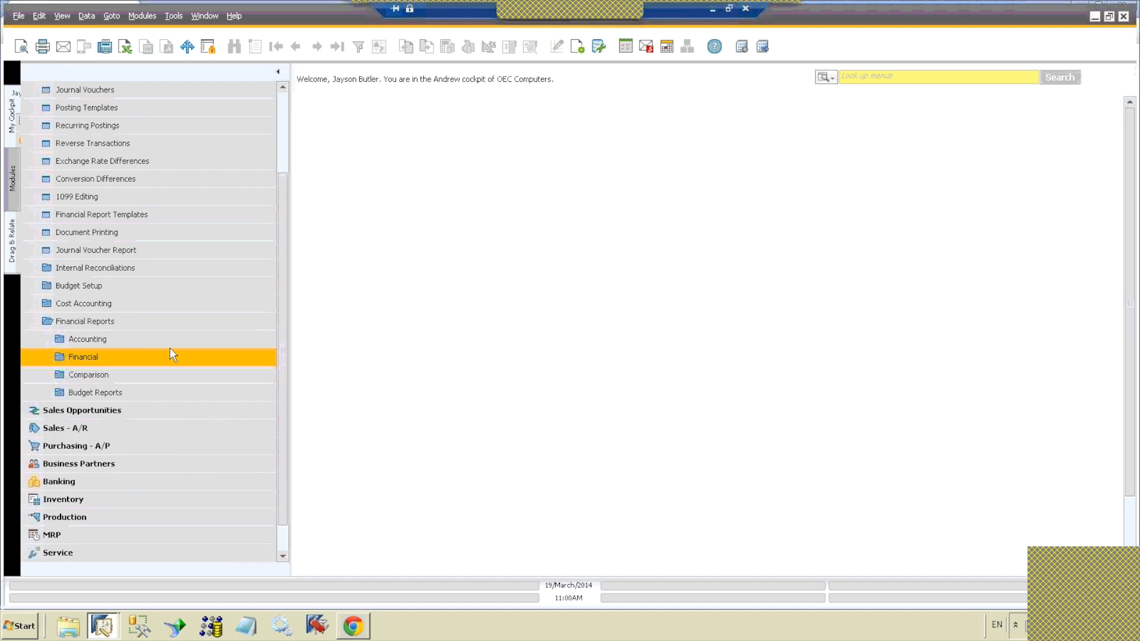
click(170, 344)
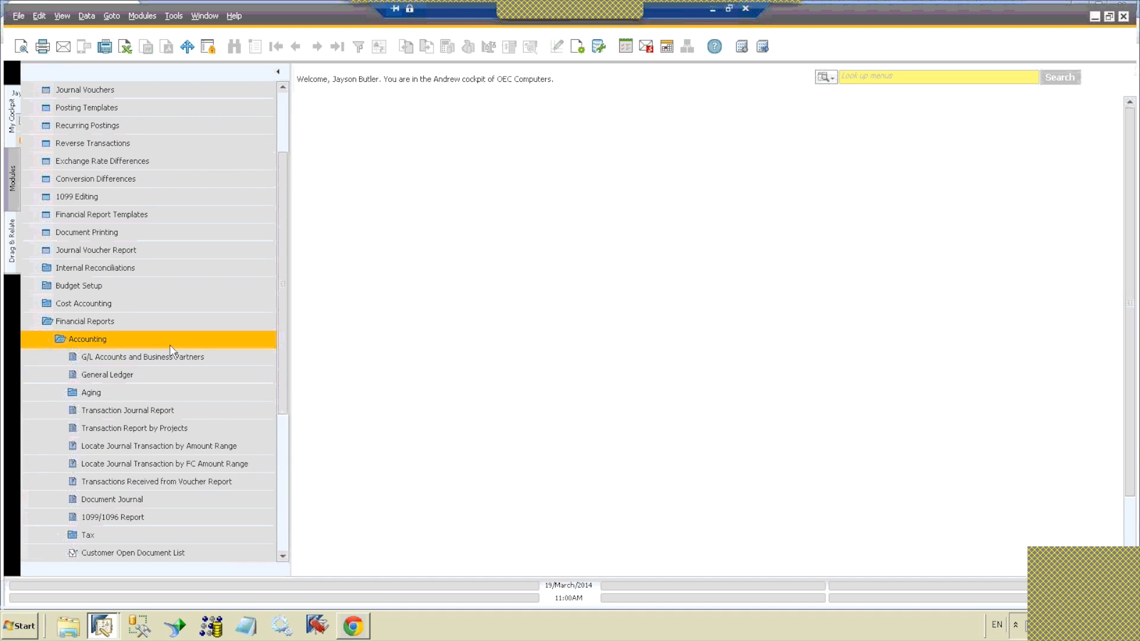
click(180, 447)
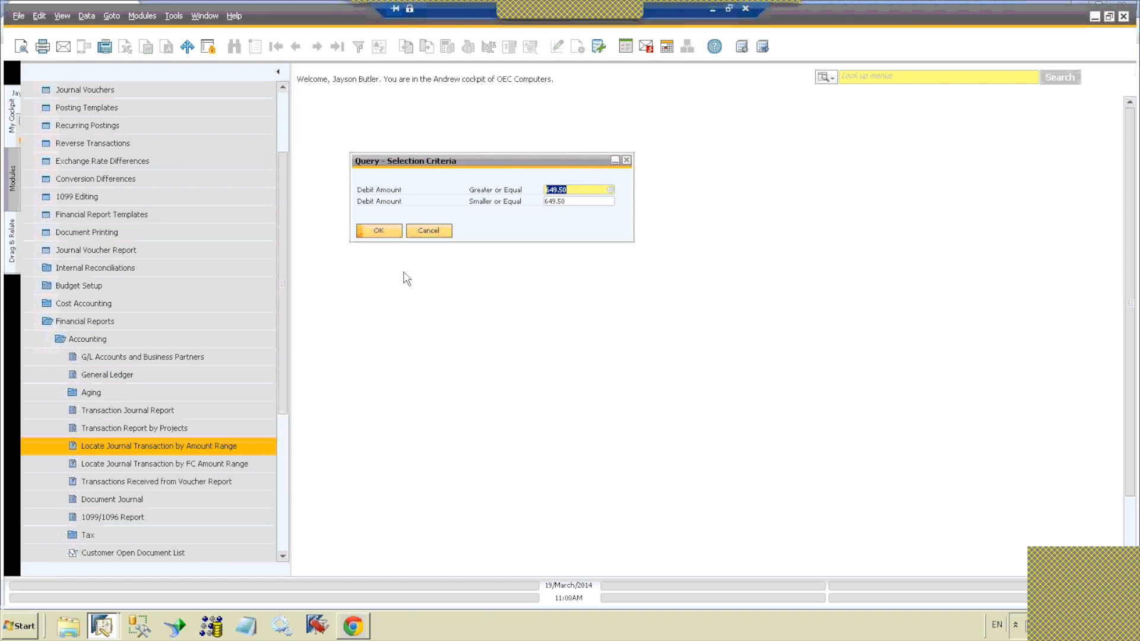
click(367, 230)
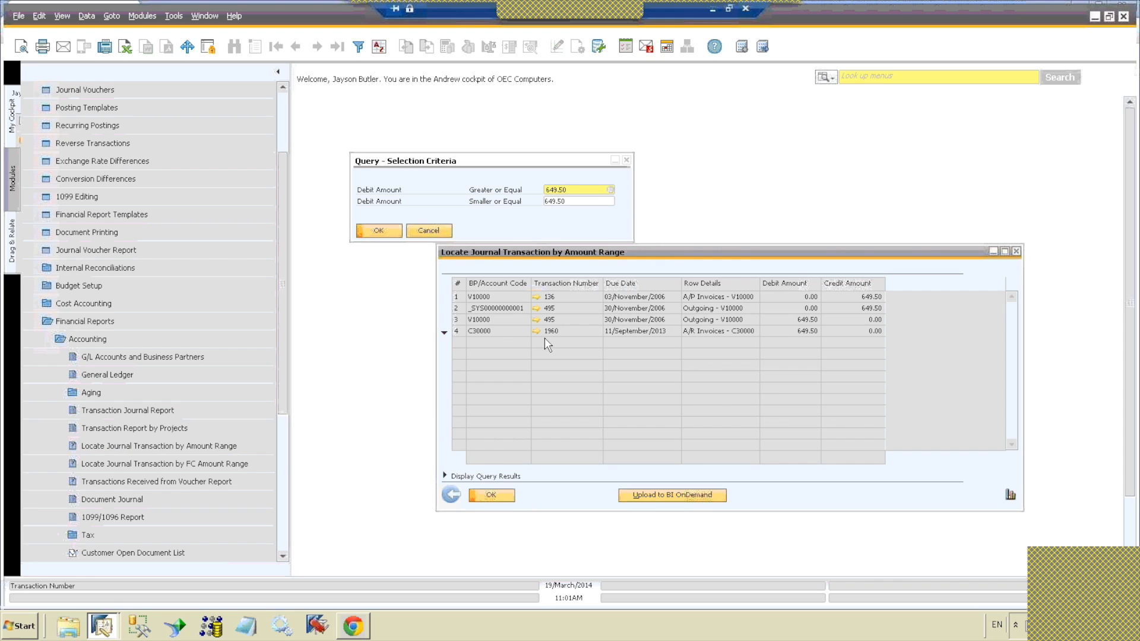
click(496, 497)
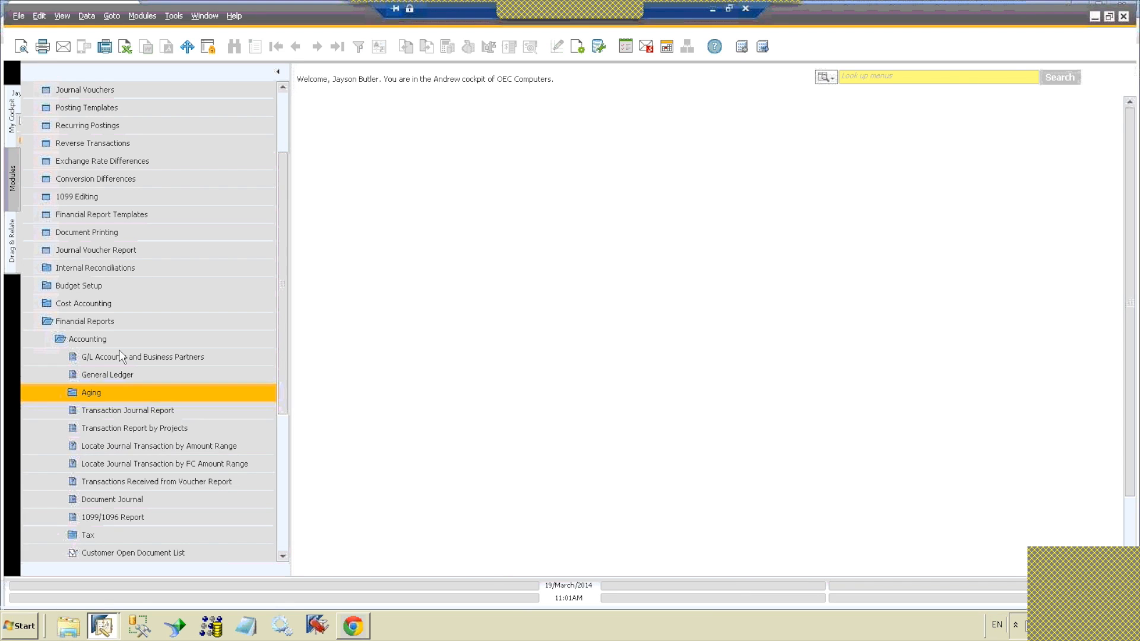
Step: Switch from the Home cockpit to the Sales cockpit and return to the module list
click(88, 324)
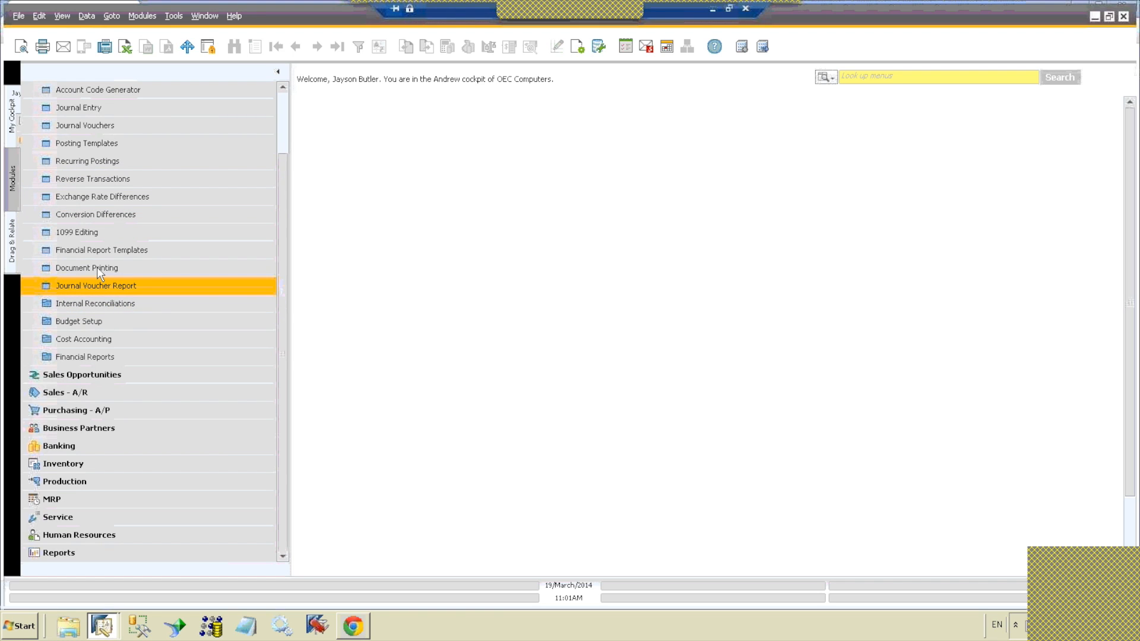
click(12, 182)
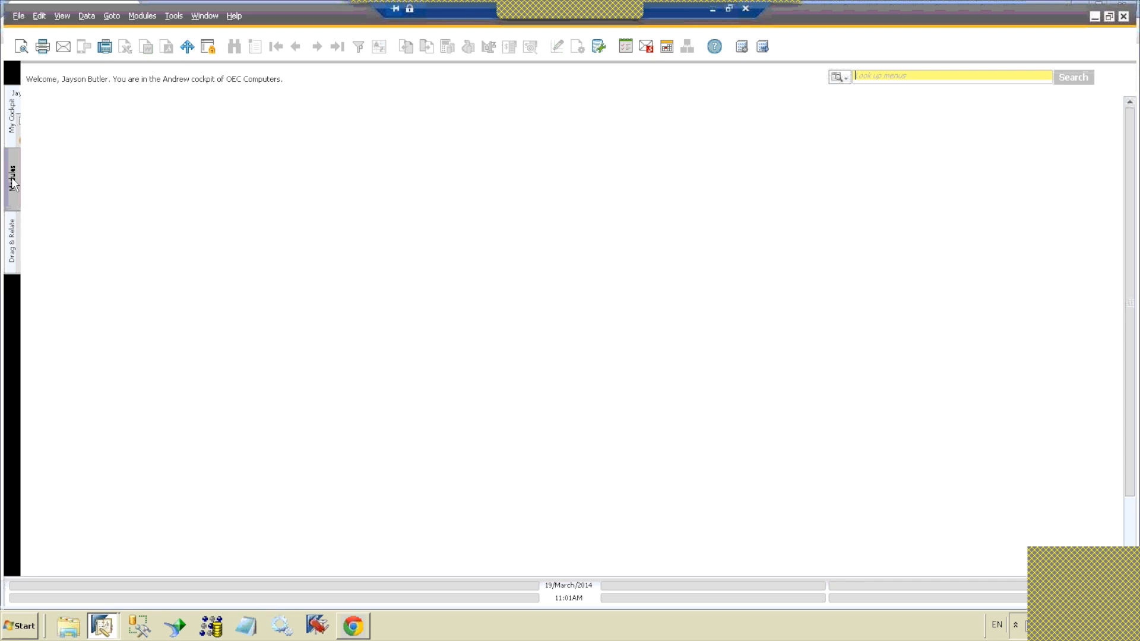
click(12, 109)
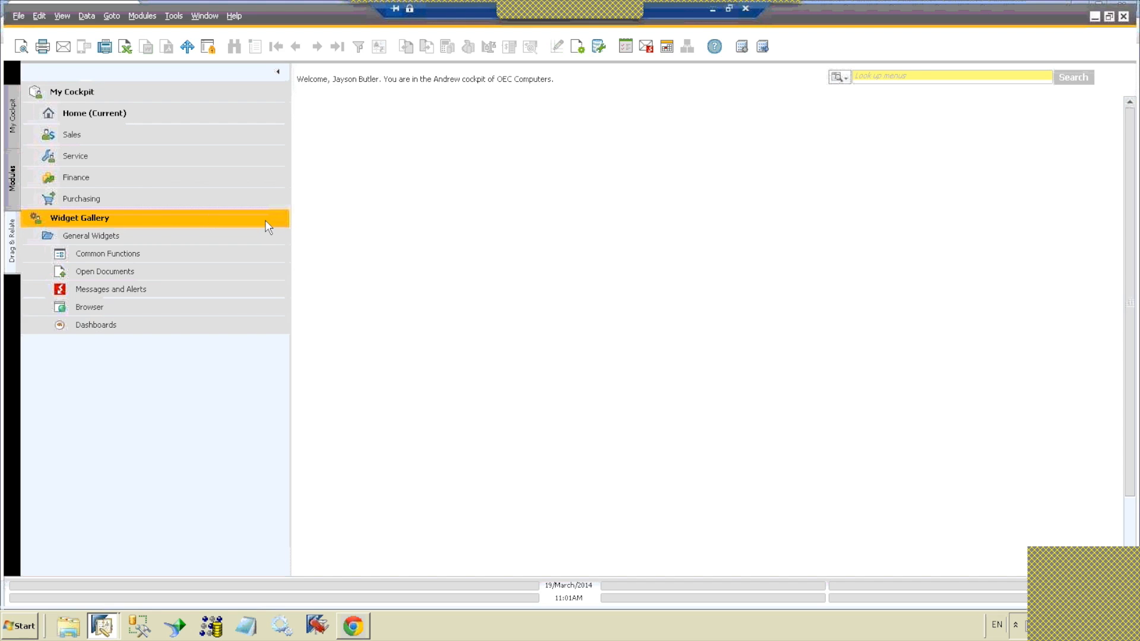
click(163, 132)
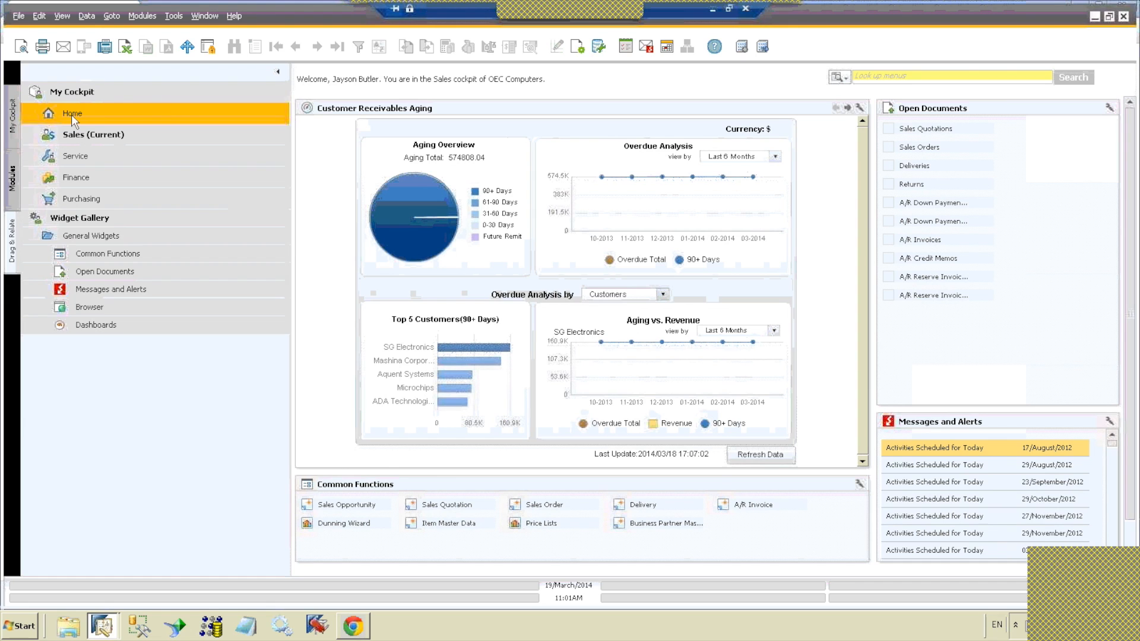
click(13, 181)
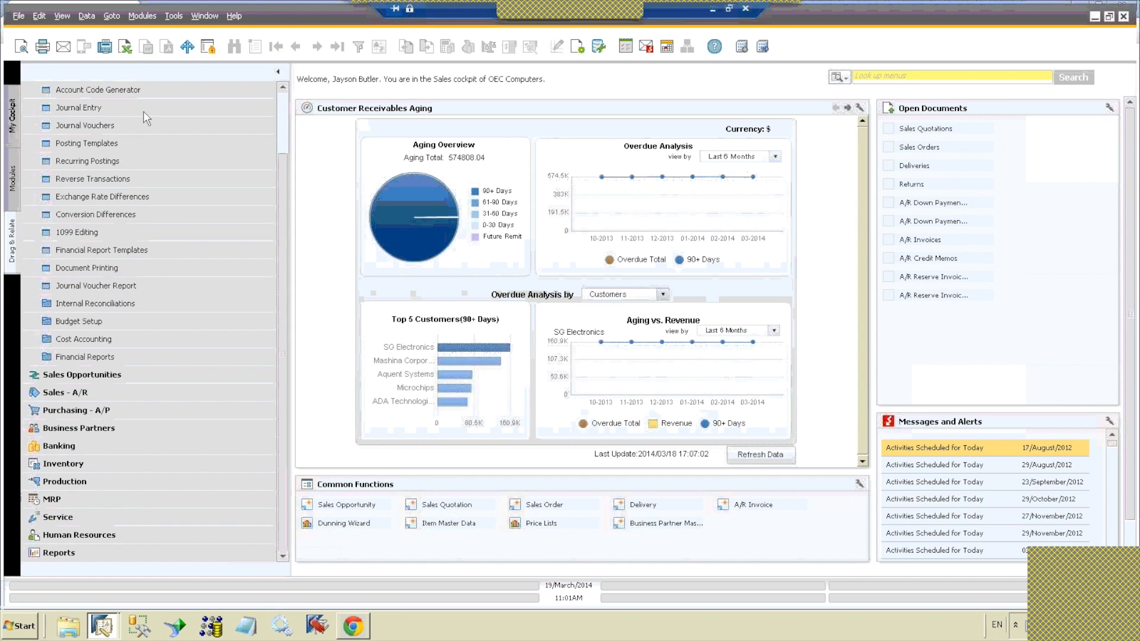
Step: Open the General Settings under System Initialization to view the Cockpit options, and collapse System Initialization
scroll(263, 123, up, 2)
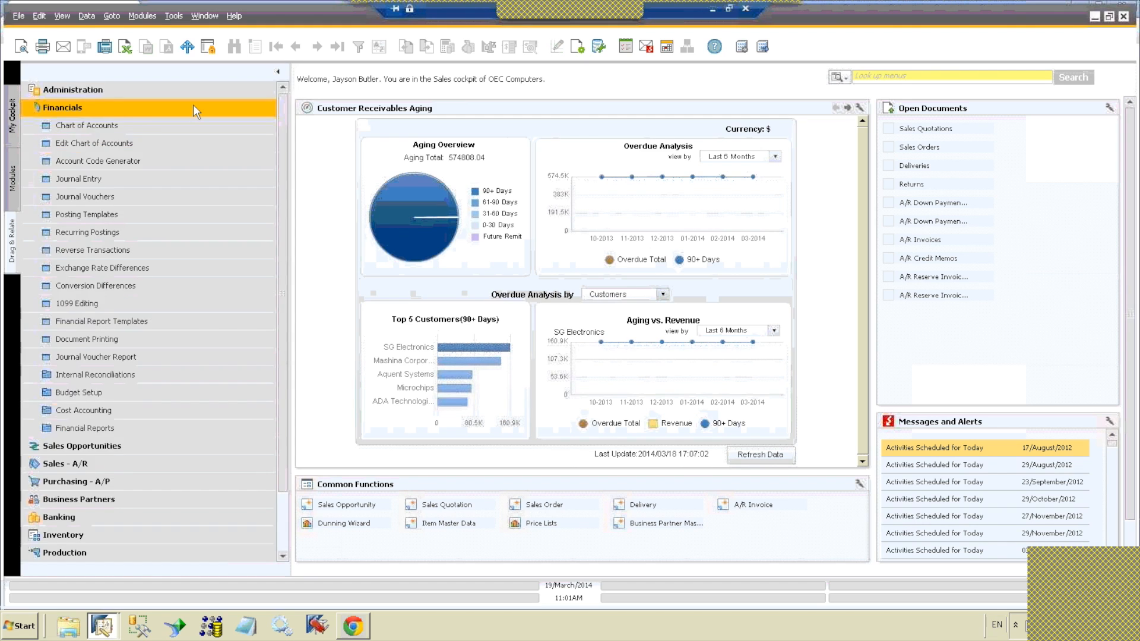
click(192, 90)
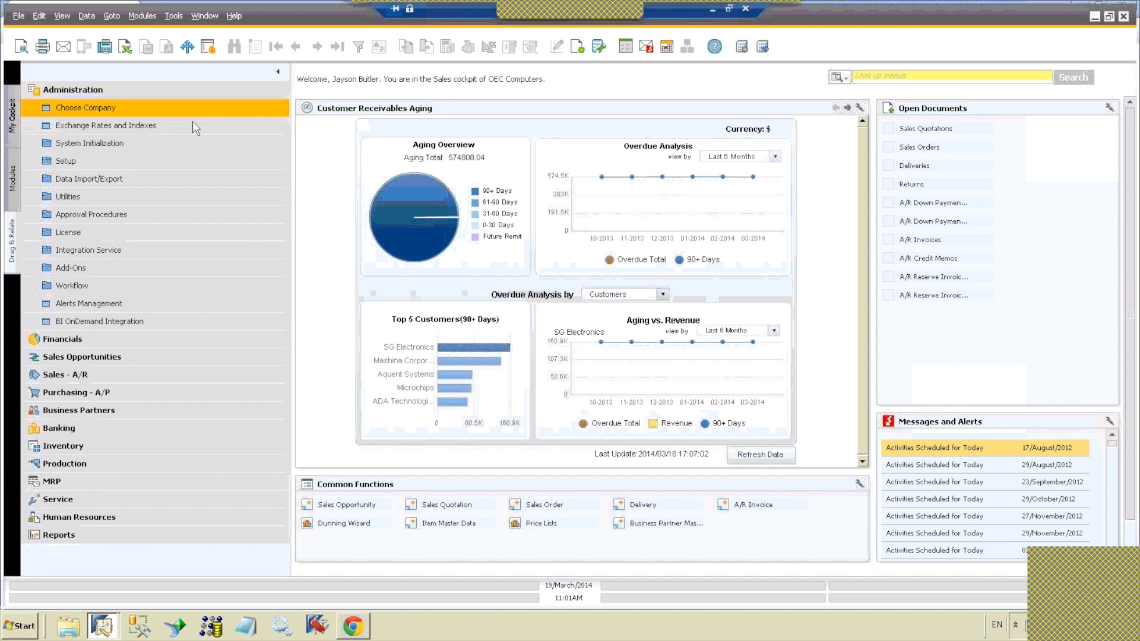
click(194, 144)
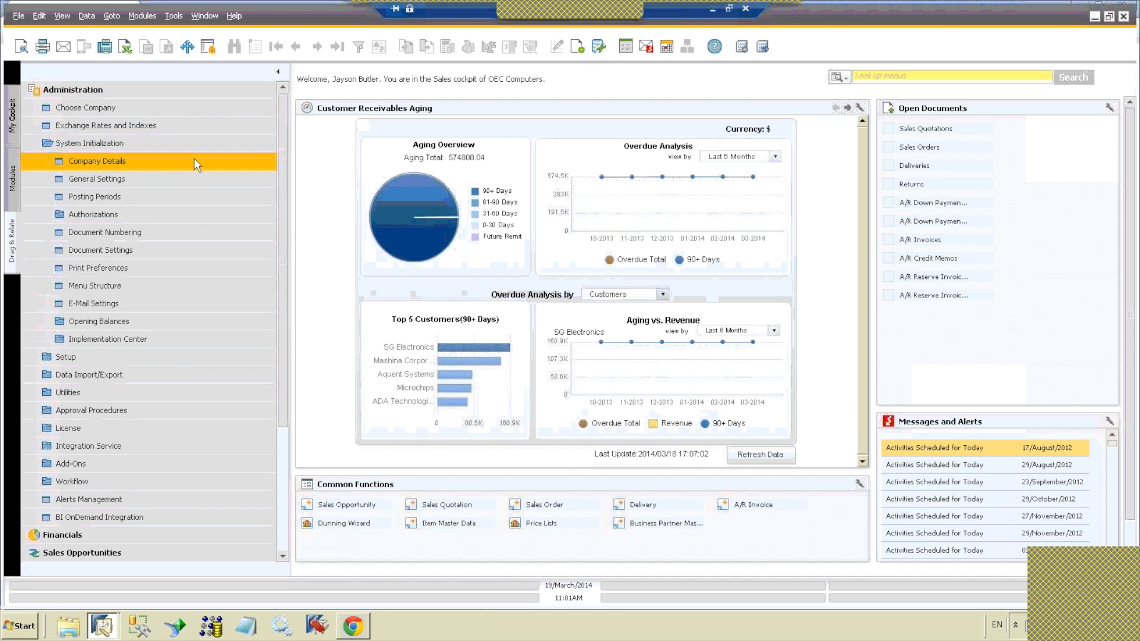
click(193, 178)
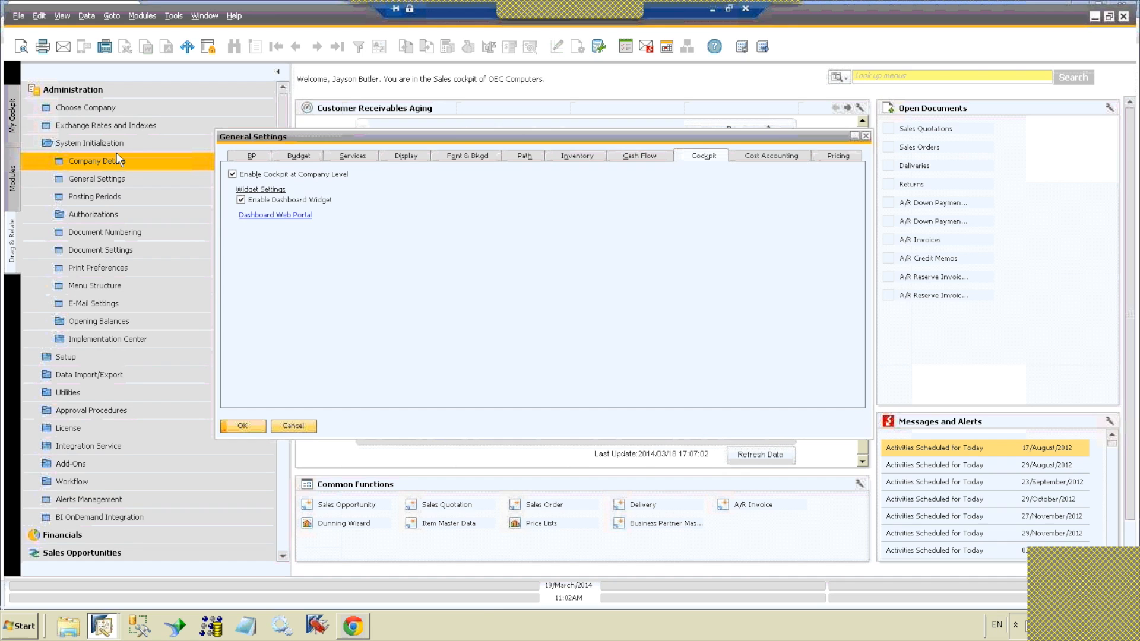
click(47, 142)
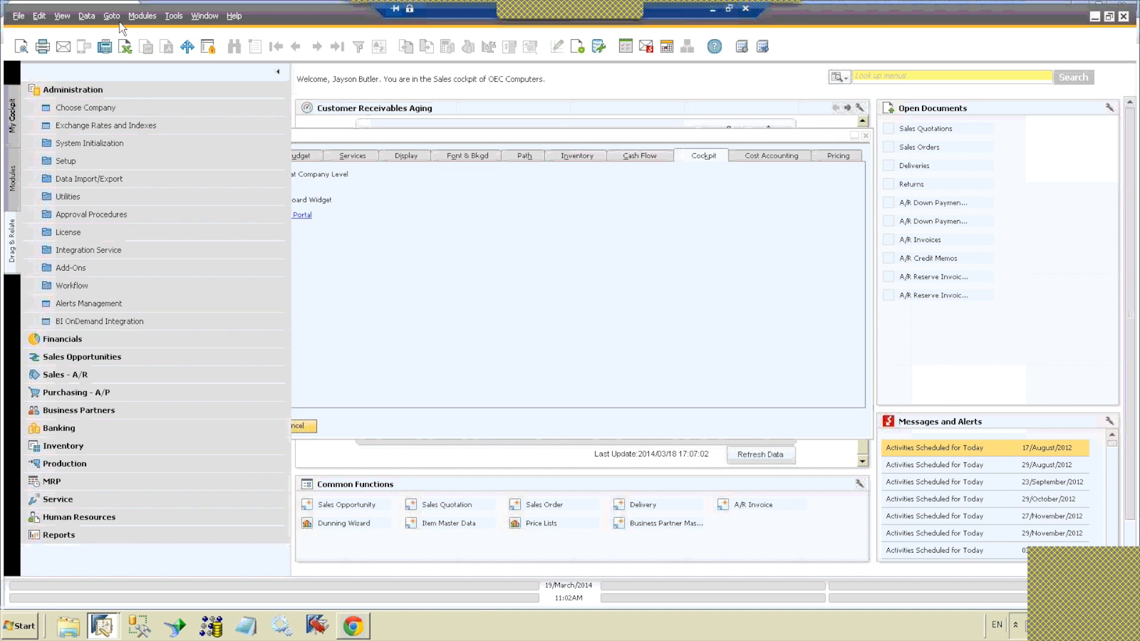
Step: View the Cockpit tool options, return to the My Cockpit list, and close the General Settings
click(173, 16)
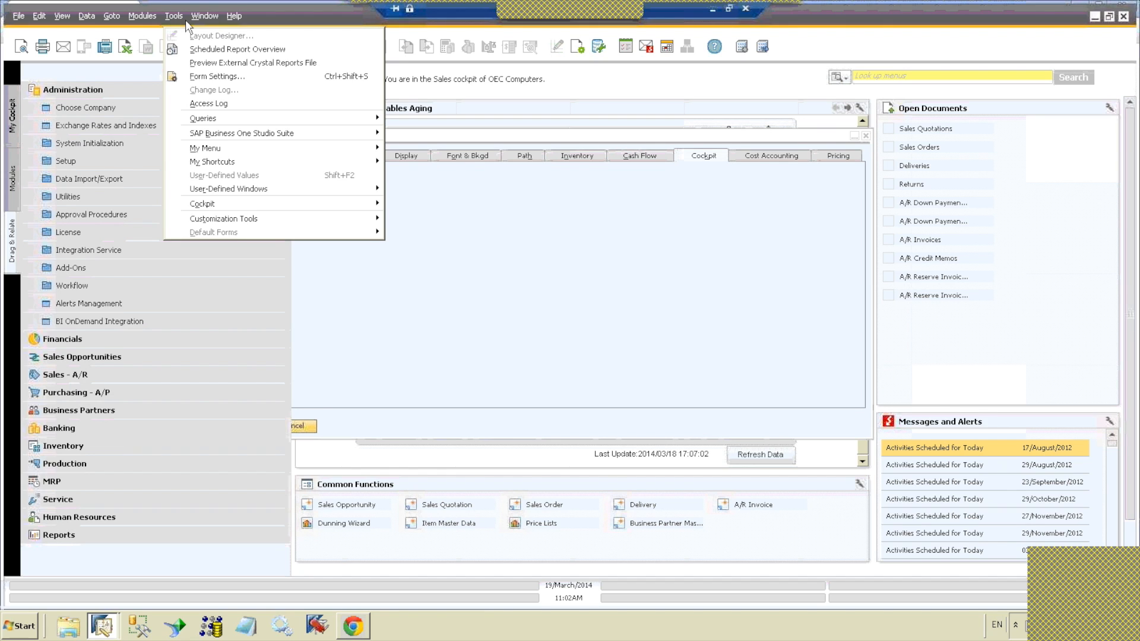
mouse_move(221, 208)
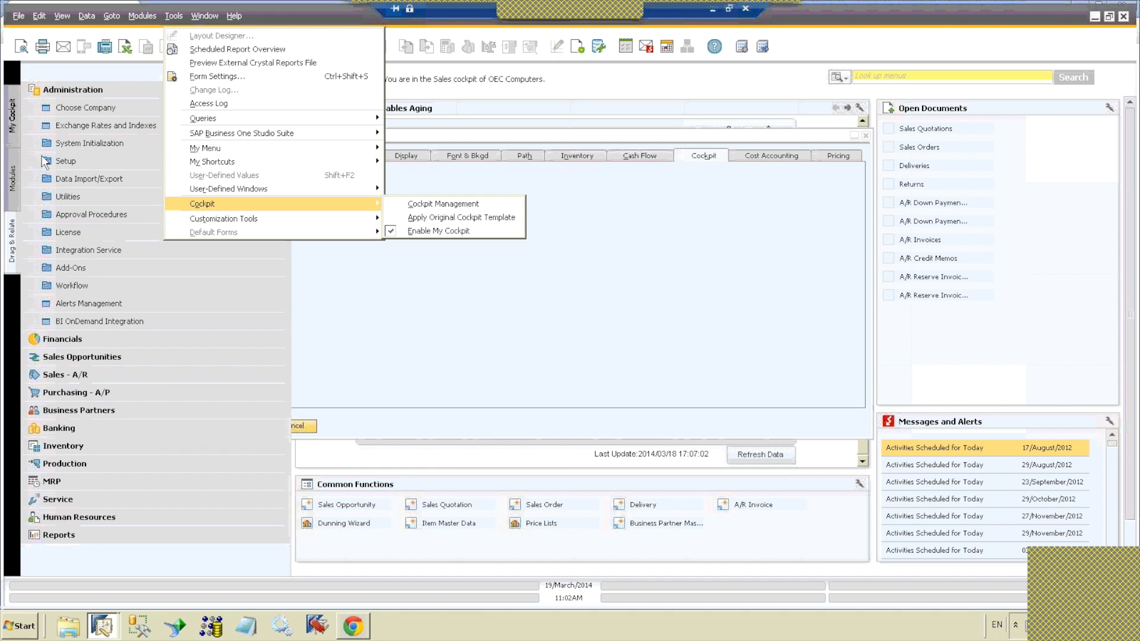
mouse_move(179, 189)
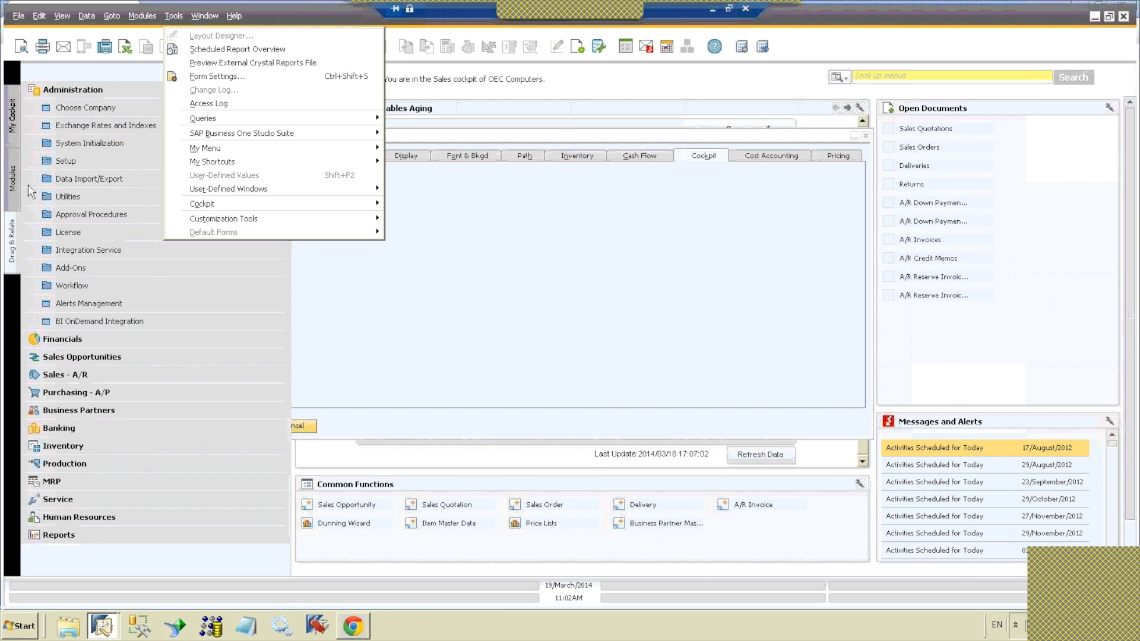
click(12, 115)
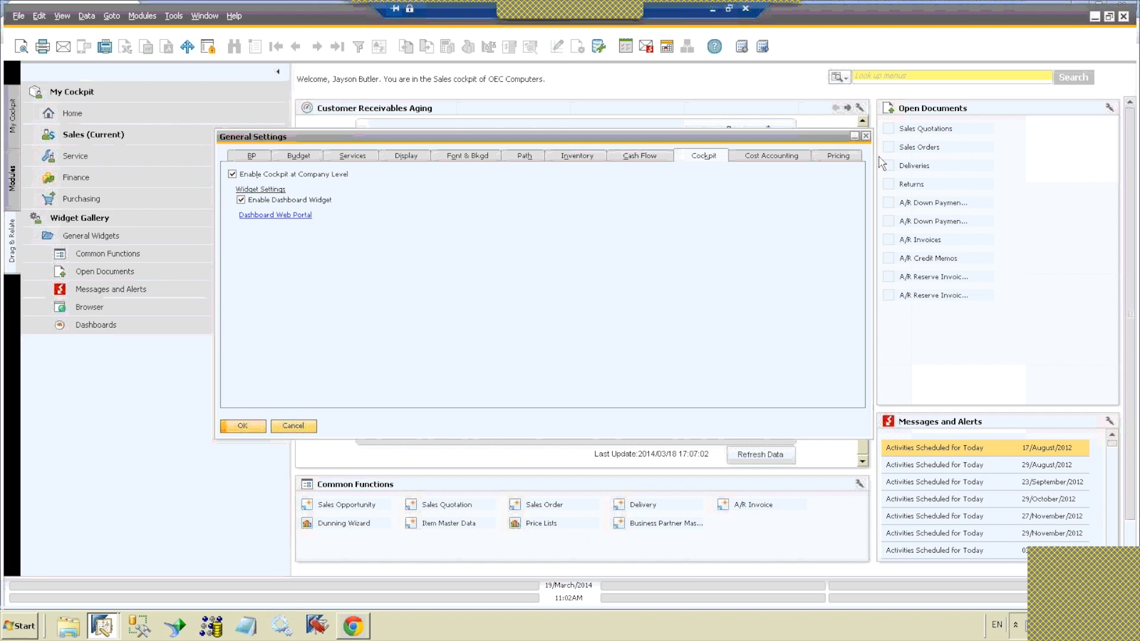
click(865, 136)
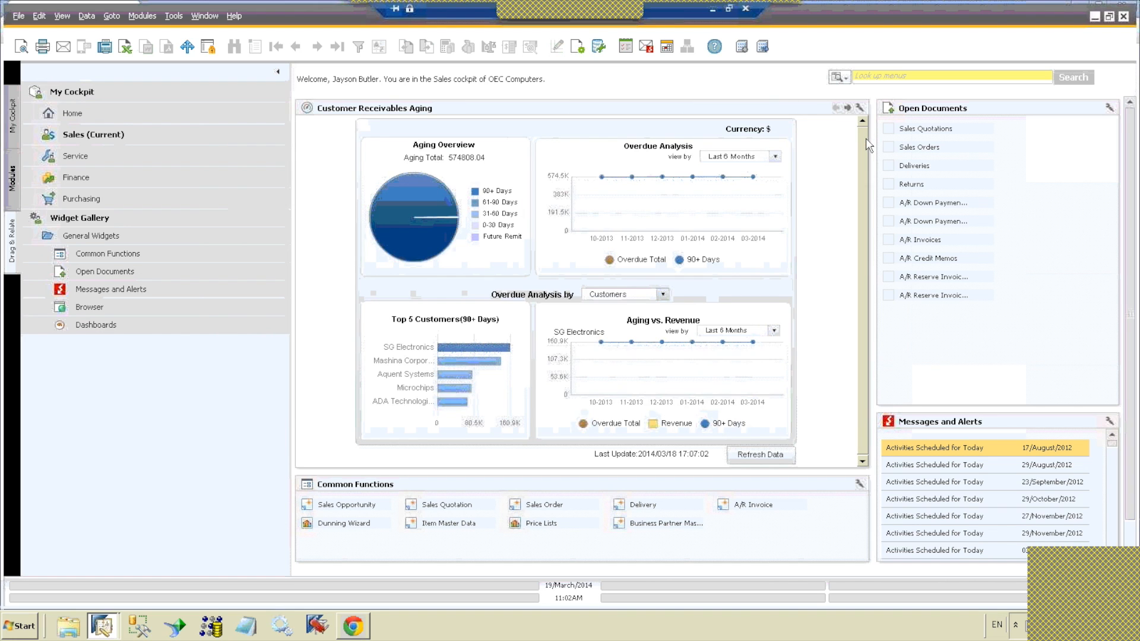
Step: View the Service, Finance and Purchasing cockpits one after another
click(179, 156)
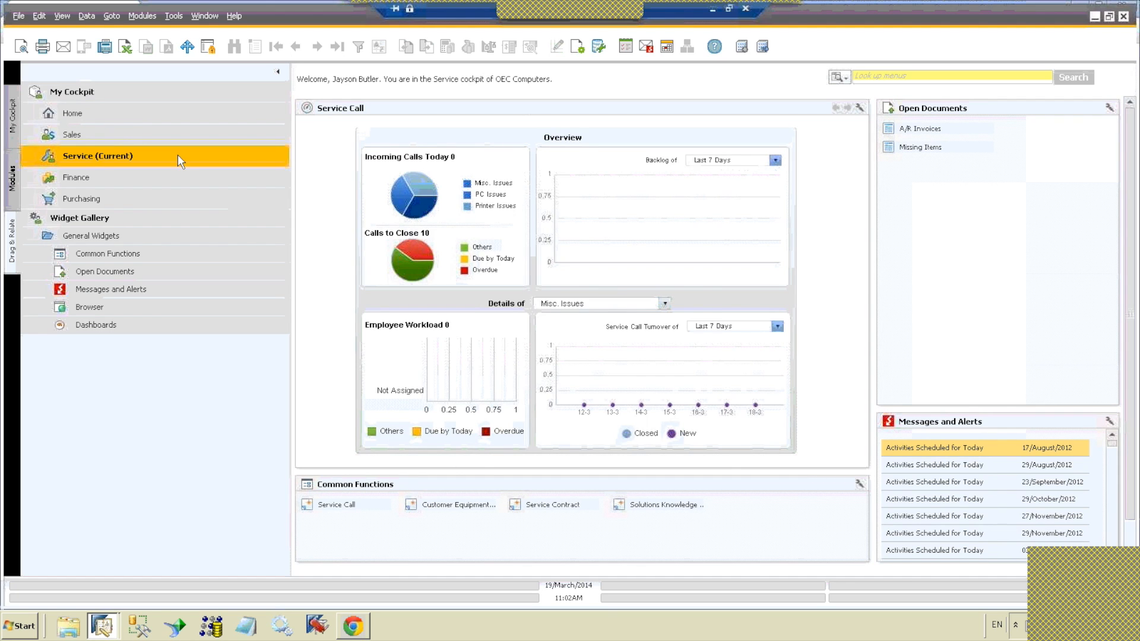
click(178, 179)
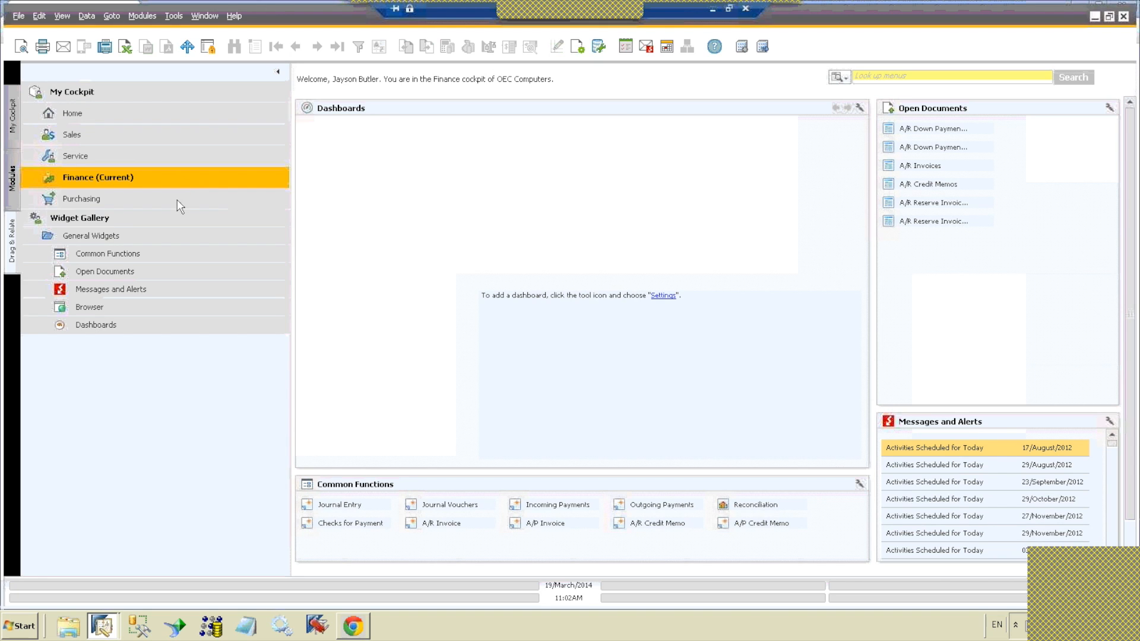
click(177, 199)
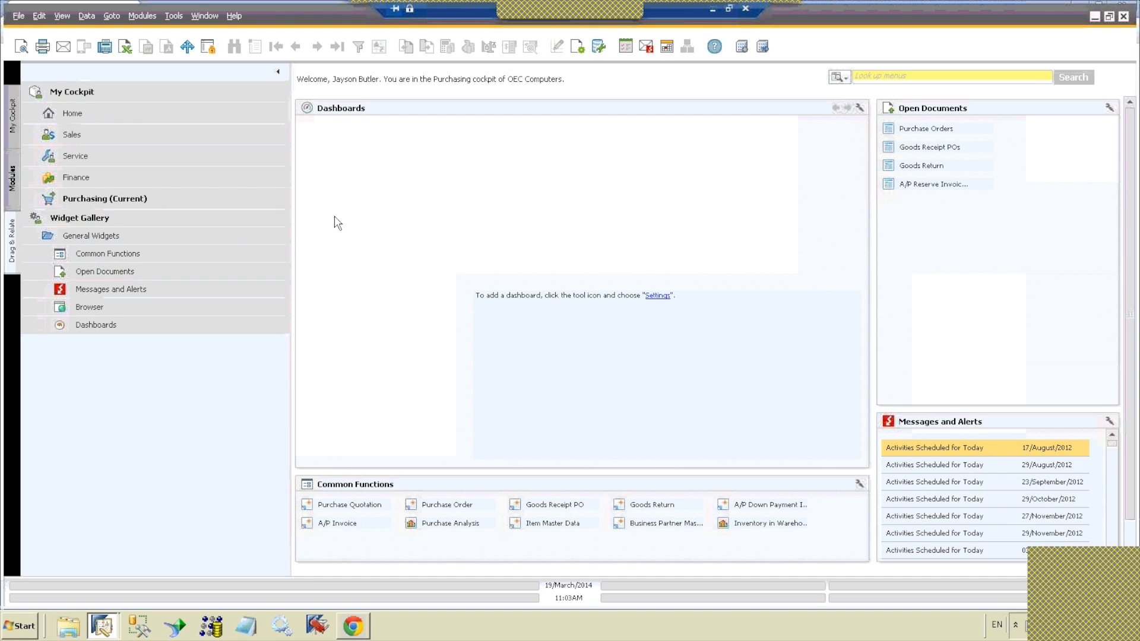
Step: Add the Open Documents widget to the Home cockpit and set it to display Deliveries and Purchase Orders
click(188, 117)
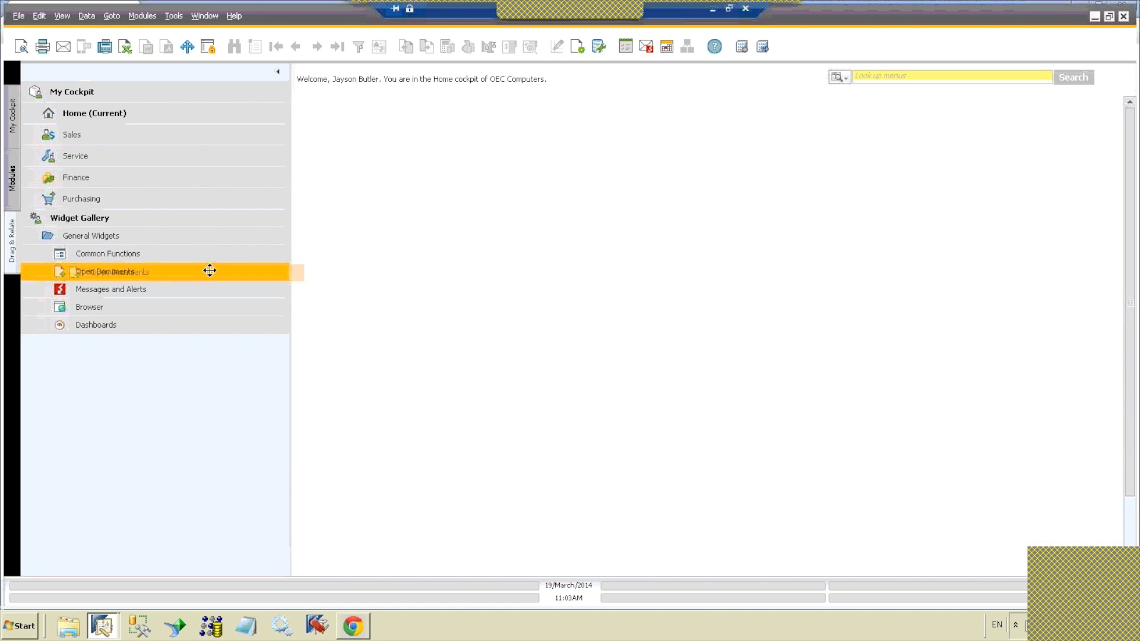
drag(206, 270, 494, 290)
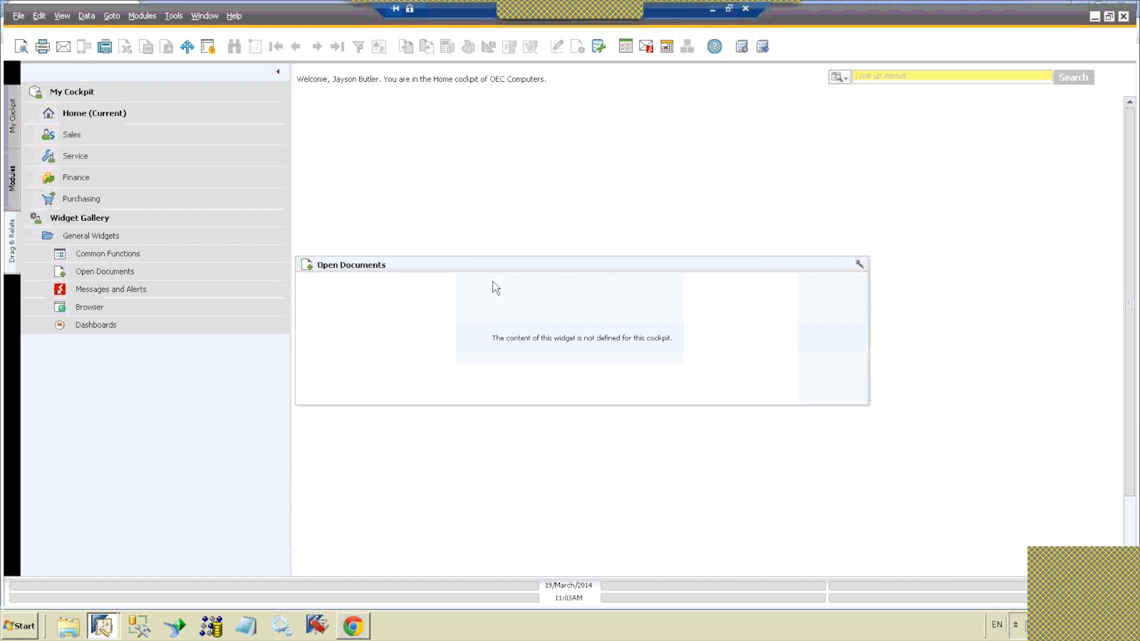
click(859, 266)
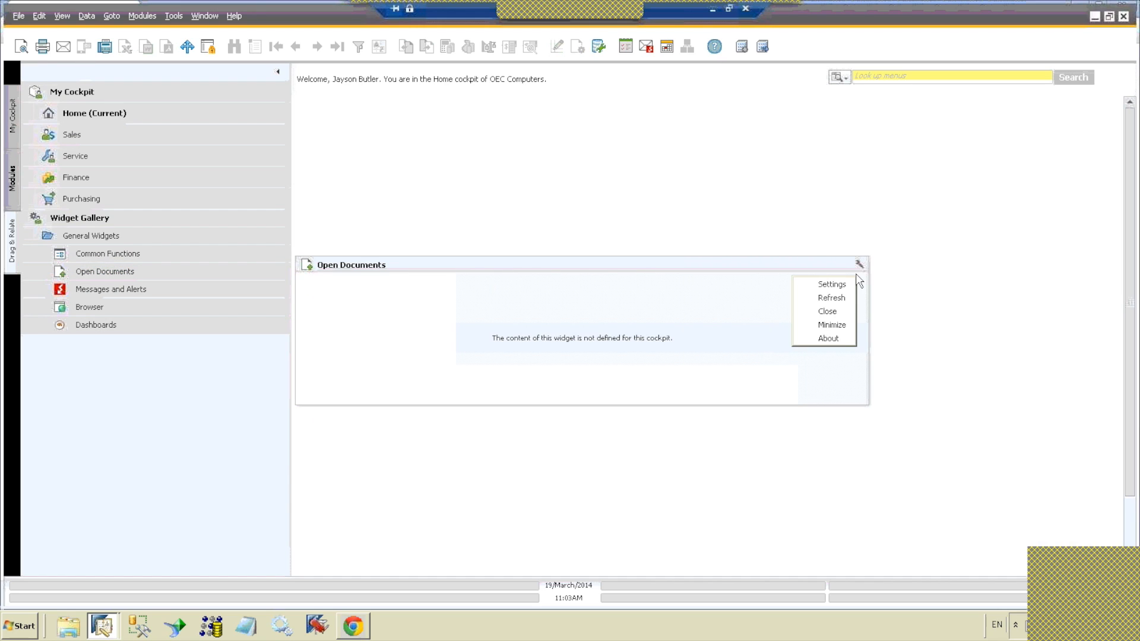
click(848, 286)
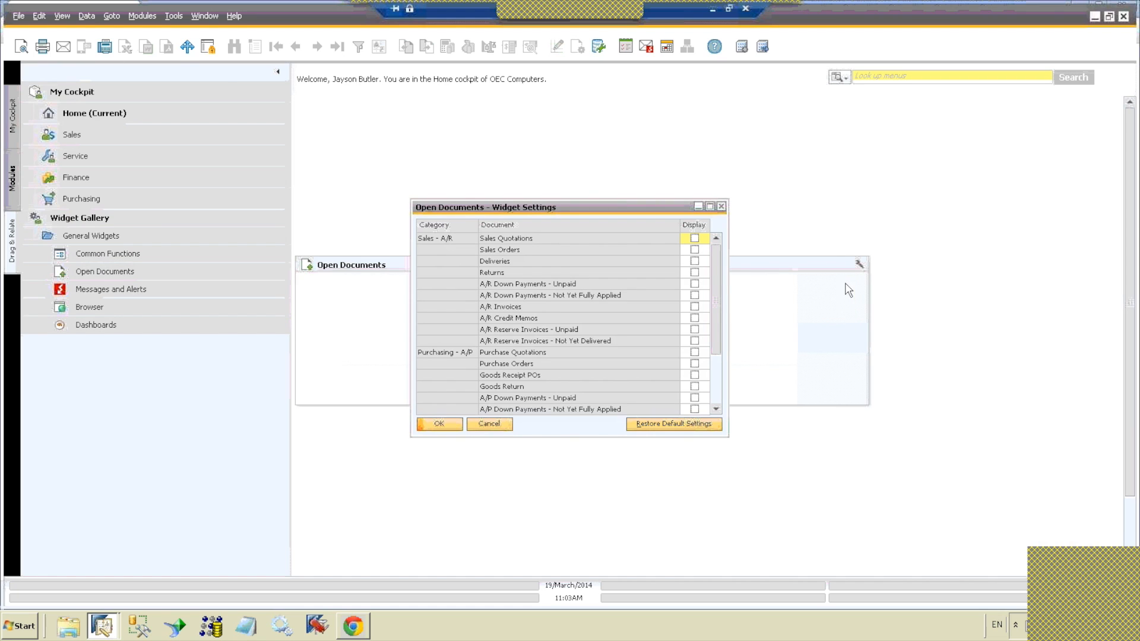
click(696, 263)
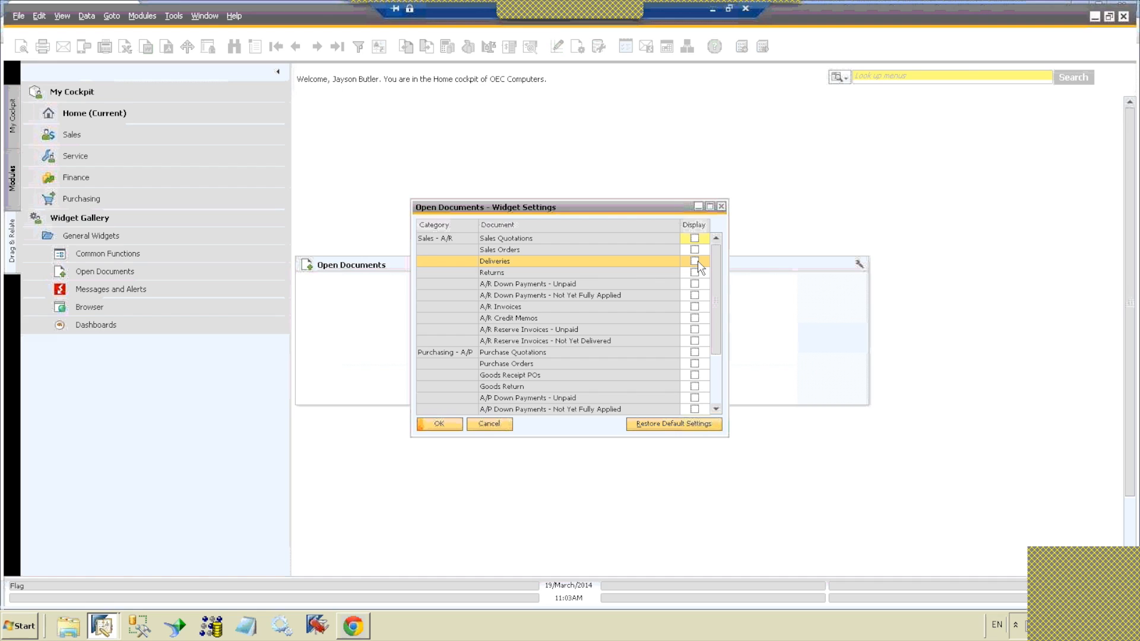
click(697, 262)
click(694, 363)
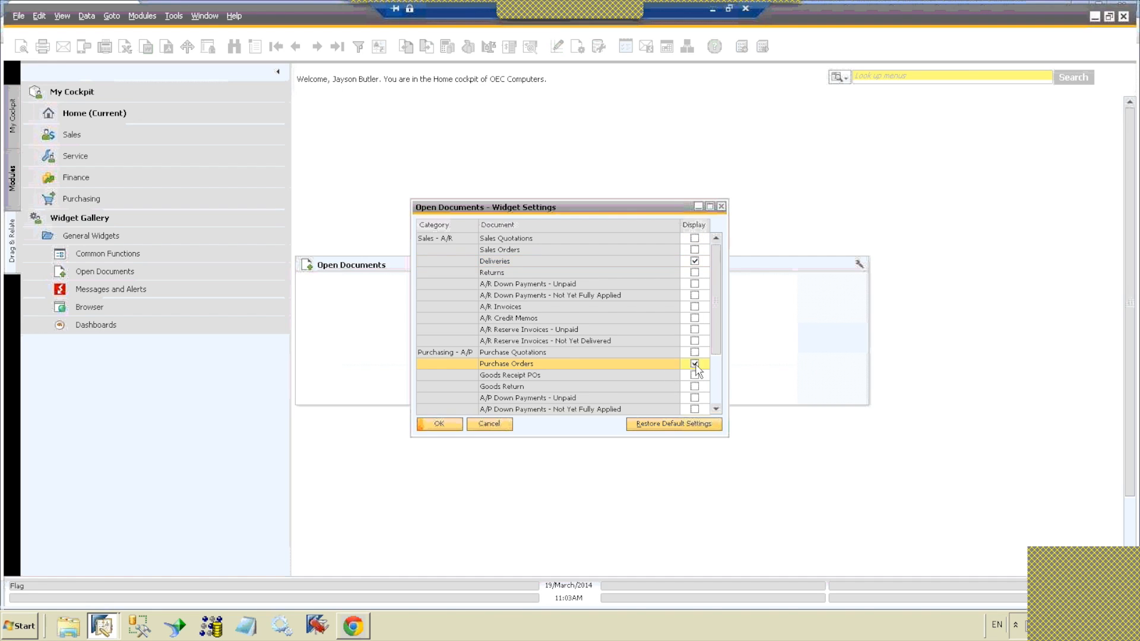
click(439, 424)
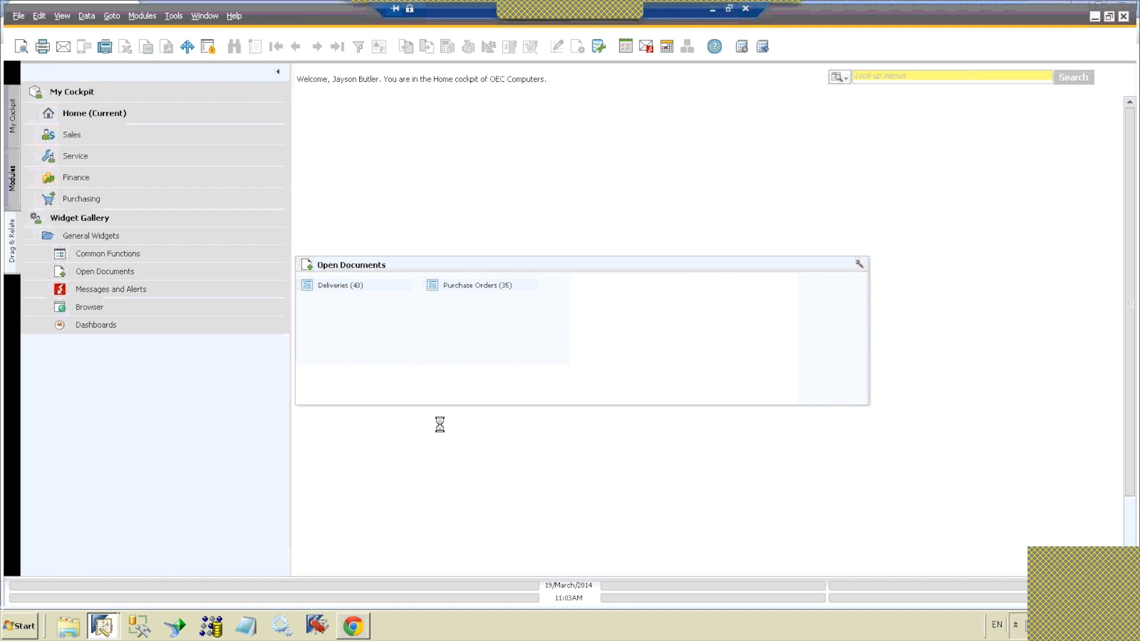
Step: View the open purchase orders from the Open Documents widget, close the list, and return to the modules
click(466, 285)
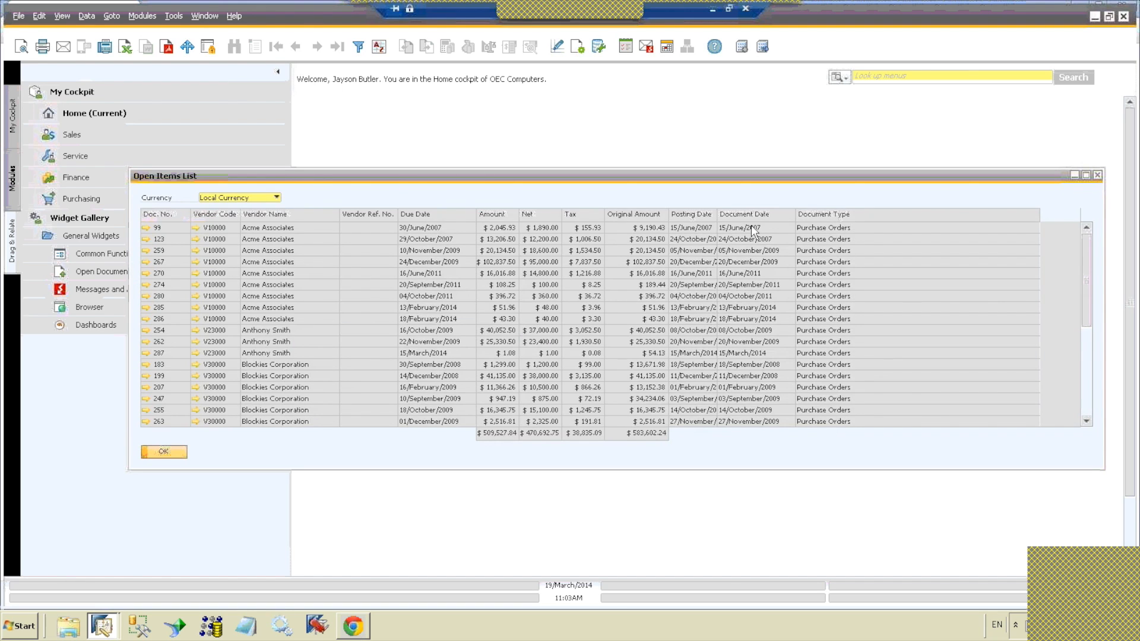
click(1097, 176)
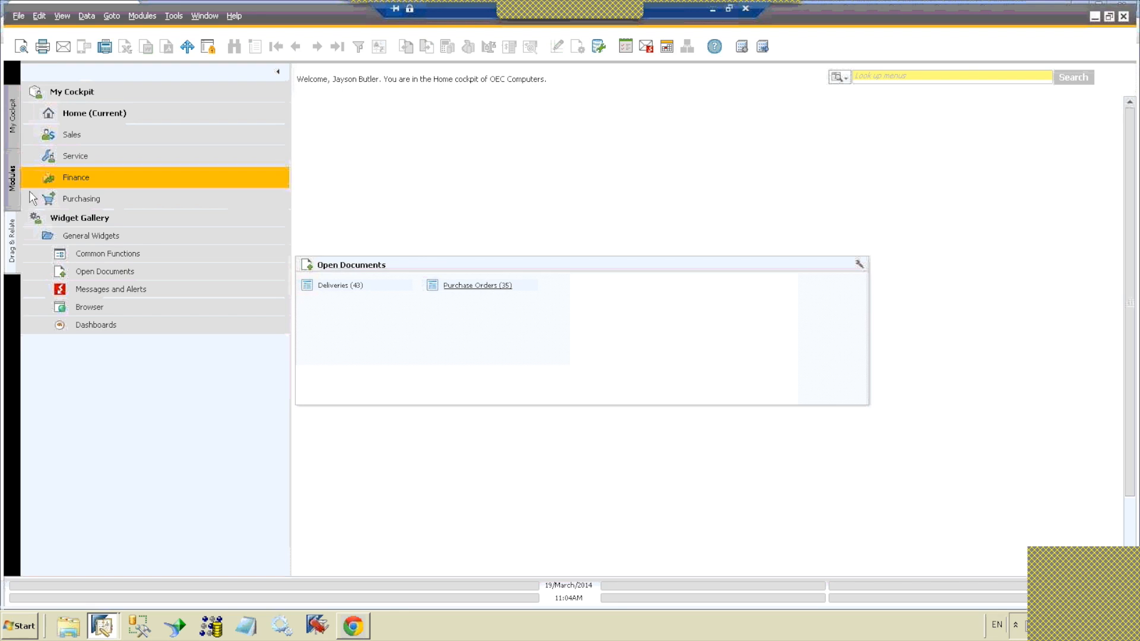
click(12, 178)
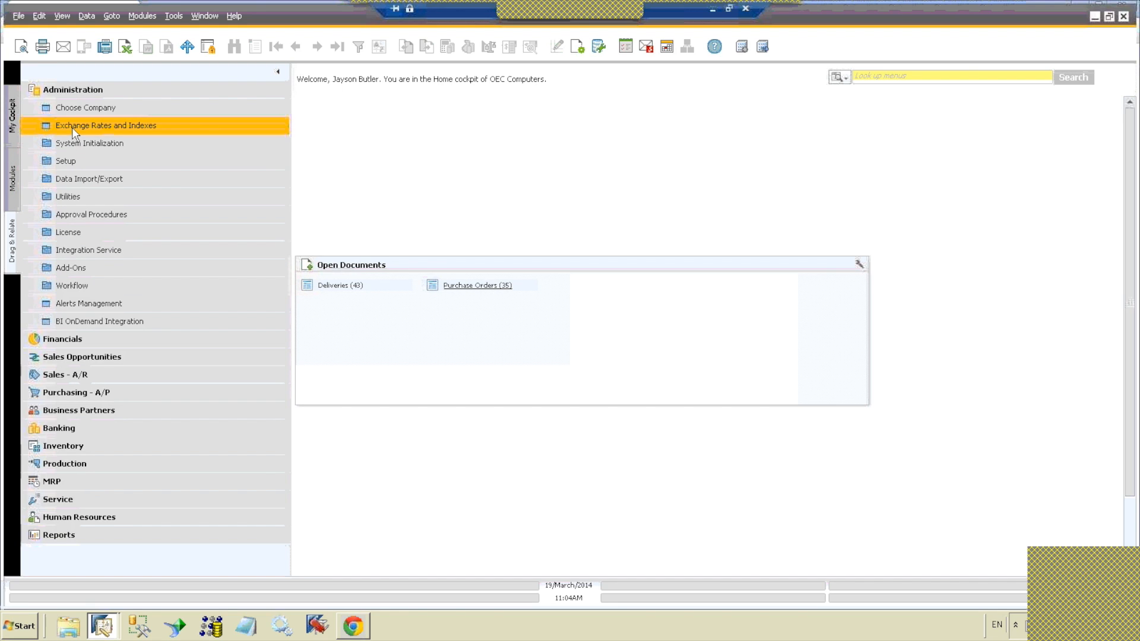
Step: Collapse Administration, open the most recent sales order from Sales - A/R, and preview its print layout
click(87, 90)
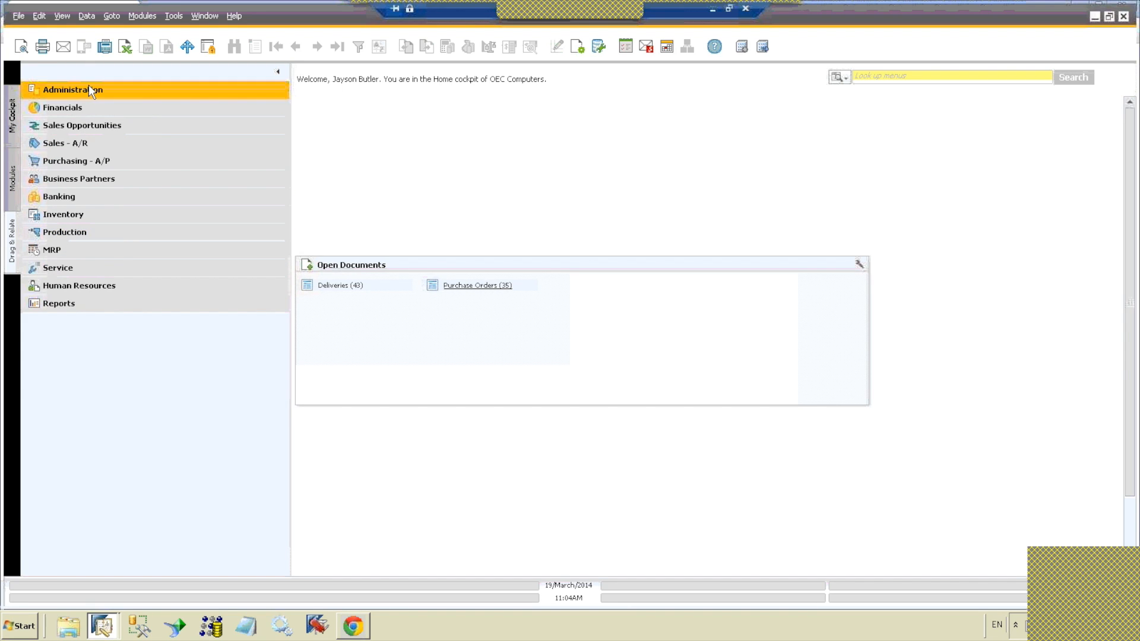
click(92, 144)
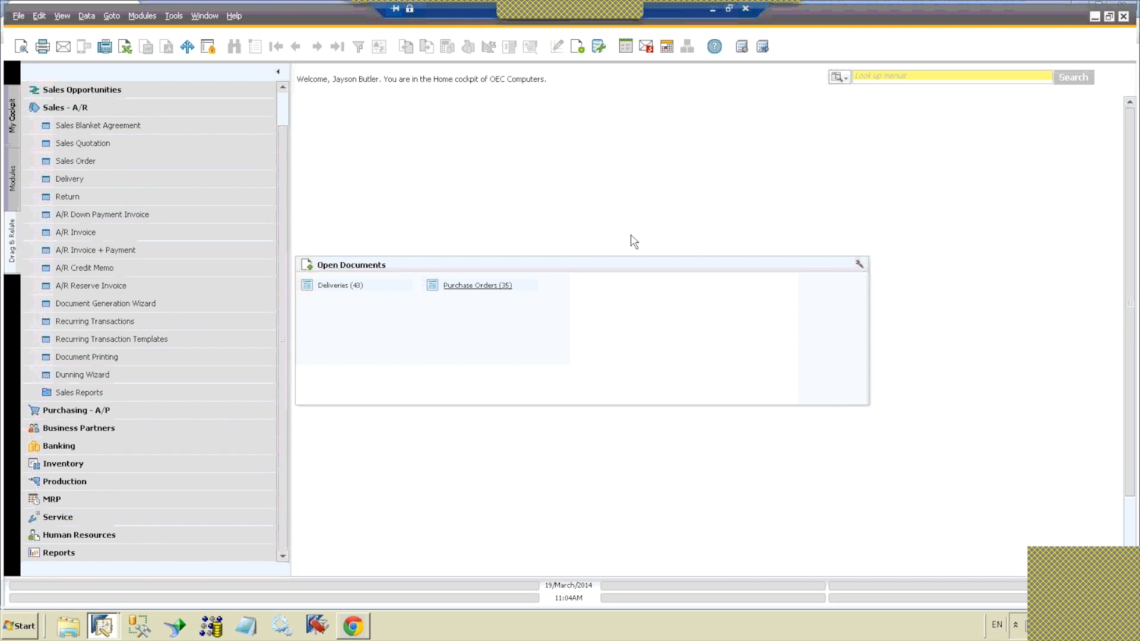
click(224, 160)
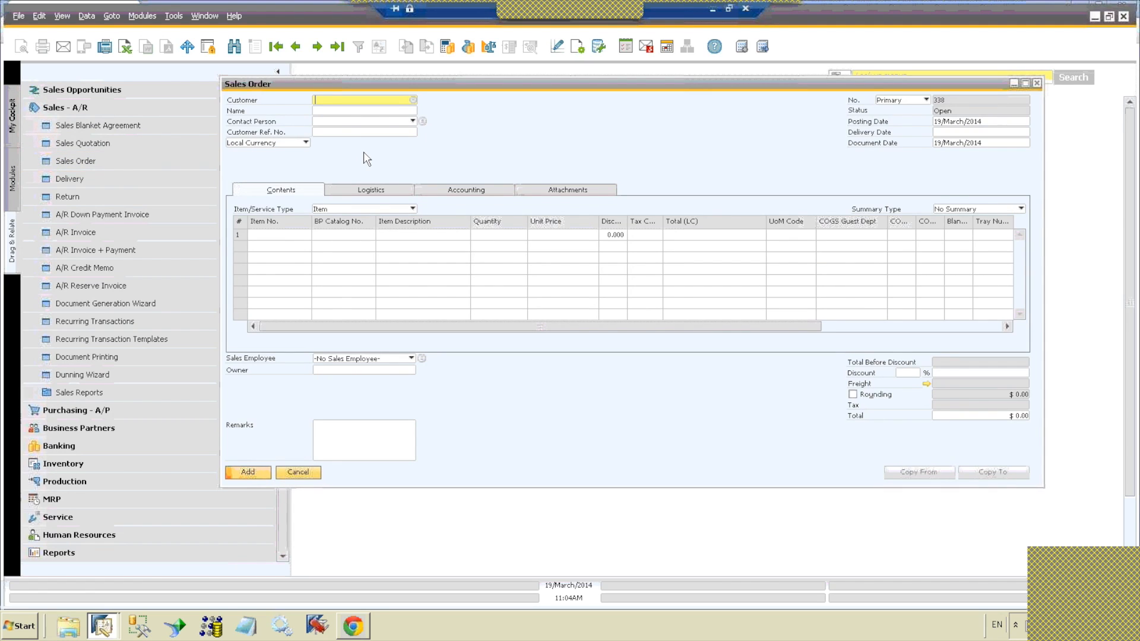
click(296, 48)
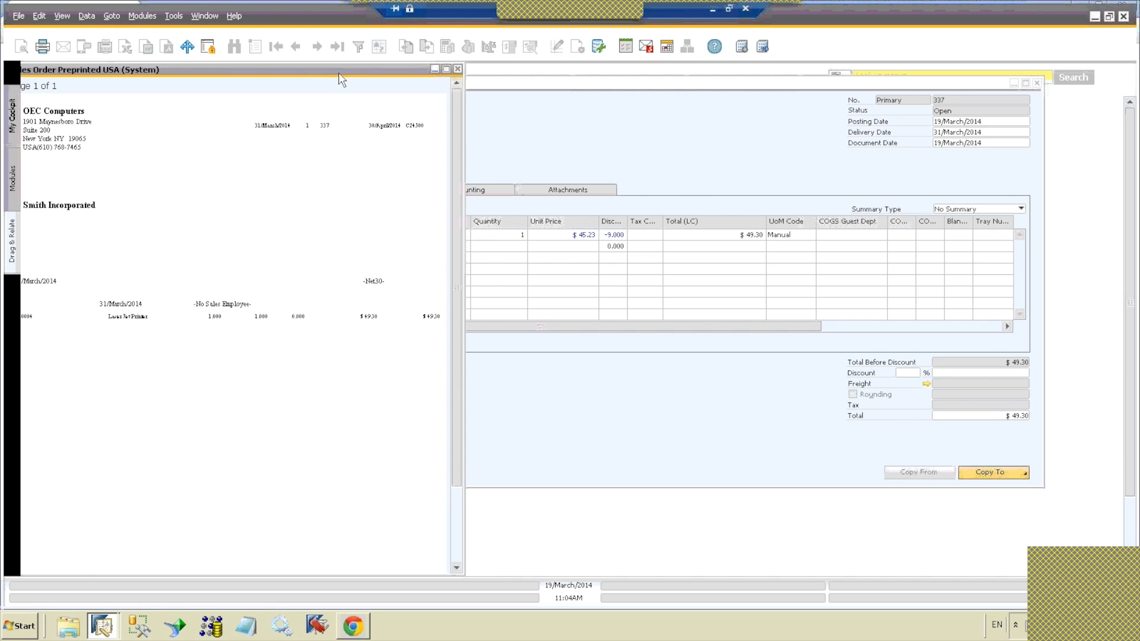
Step: Maximize the sales order print preview, look through the page, and restore the window to its smaller size
mouse_move(336, 68)
mouse_down()
mouse_move(418, 80)
mouse_move(336, 67)
mouse_up()
double_click(266, 70)
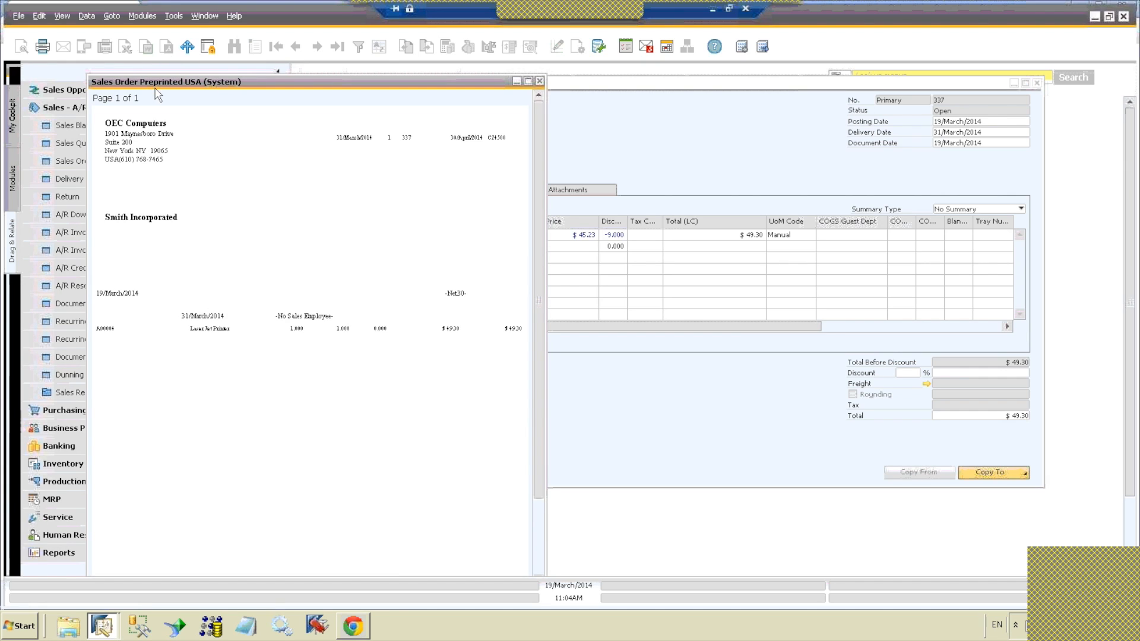
double_click(172, 82)
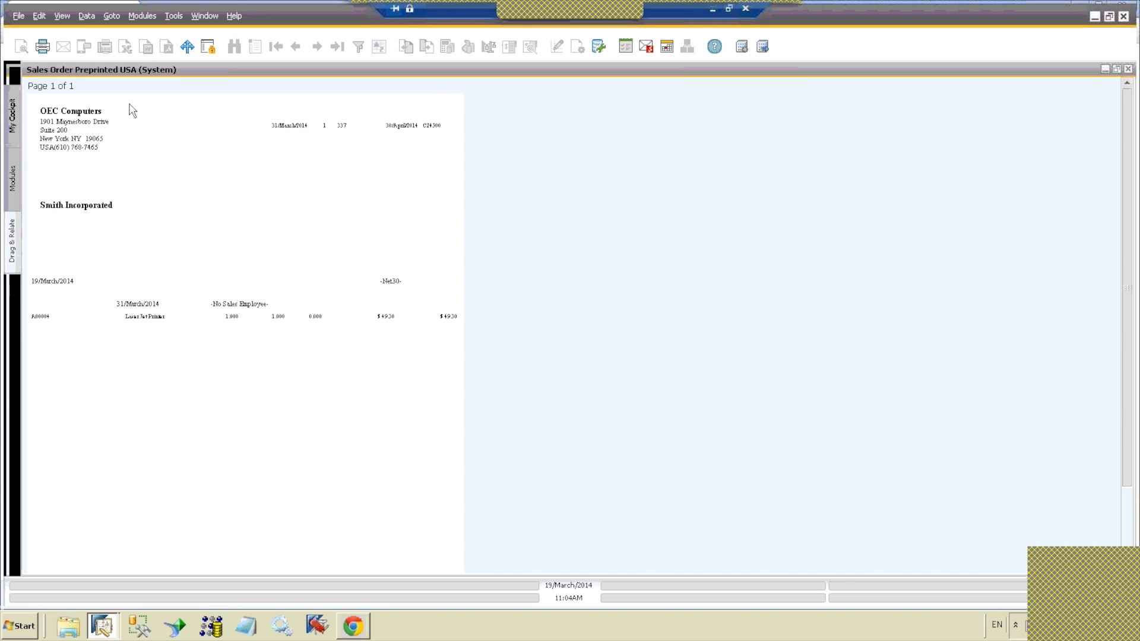
scroll(220, 224, down, 2)
scroll(227, 223, up, 2)
drag(134, 72, 209, 91)
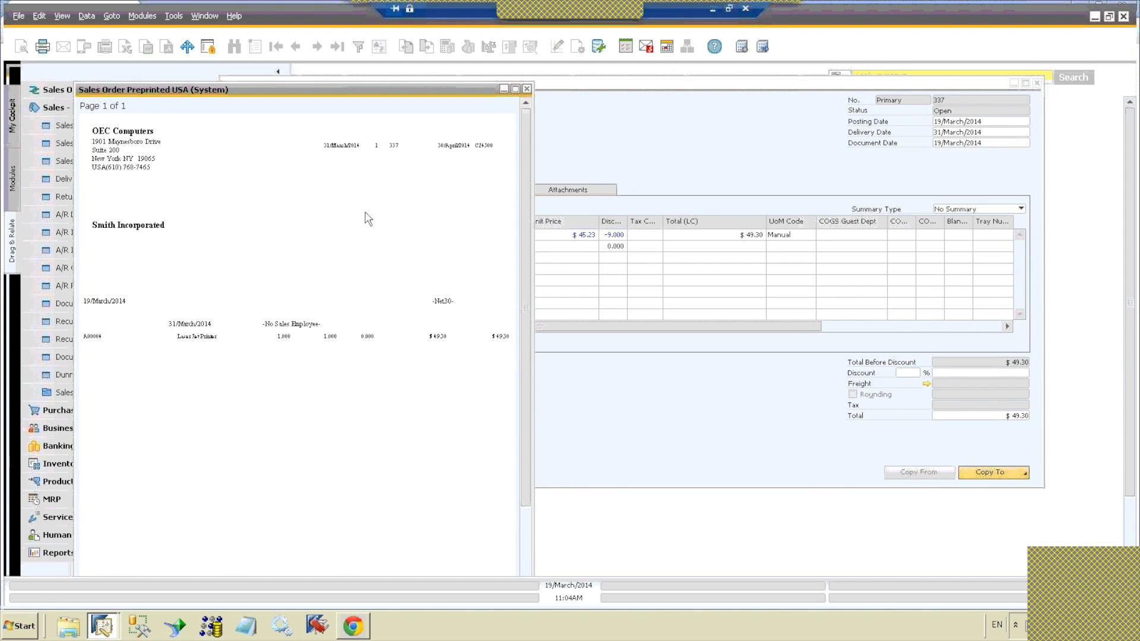
Step: Examine the preprinted sales order page in the restored preview window and close the preview
scroll(368, 219, down, 1)
scroll(368, 220, down, 1)
scroll(368, 219, up, 2)
drag(173, 97, 196, 104)
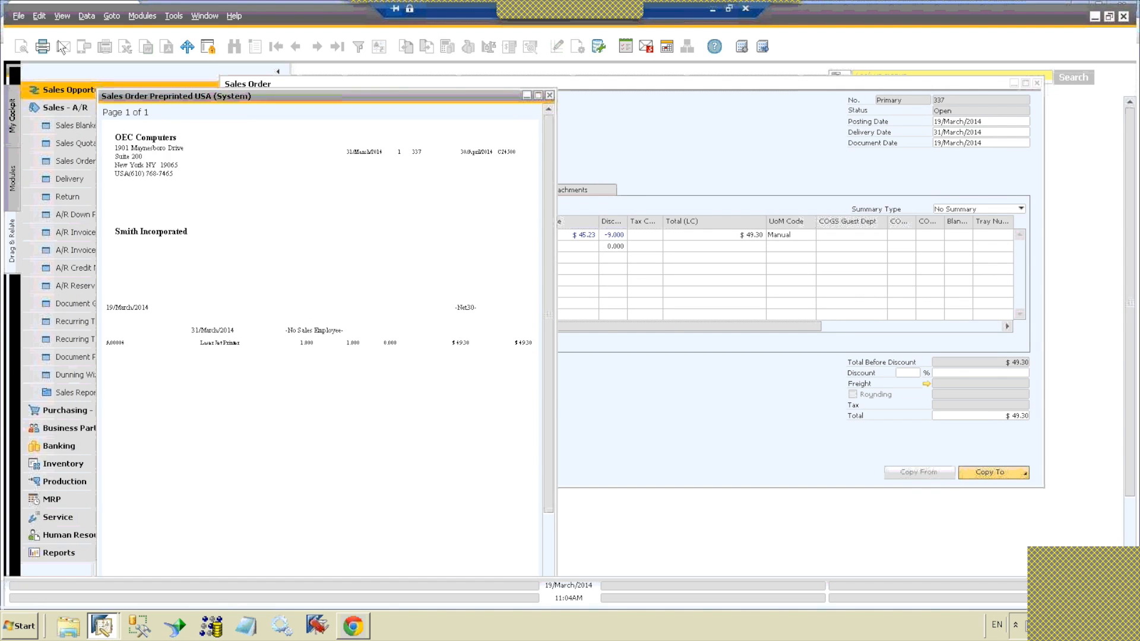
click(18, 15)
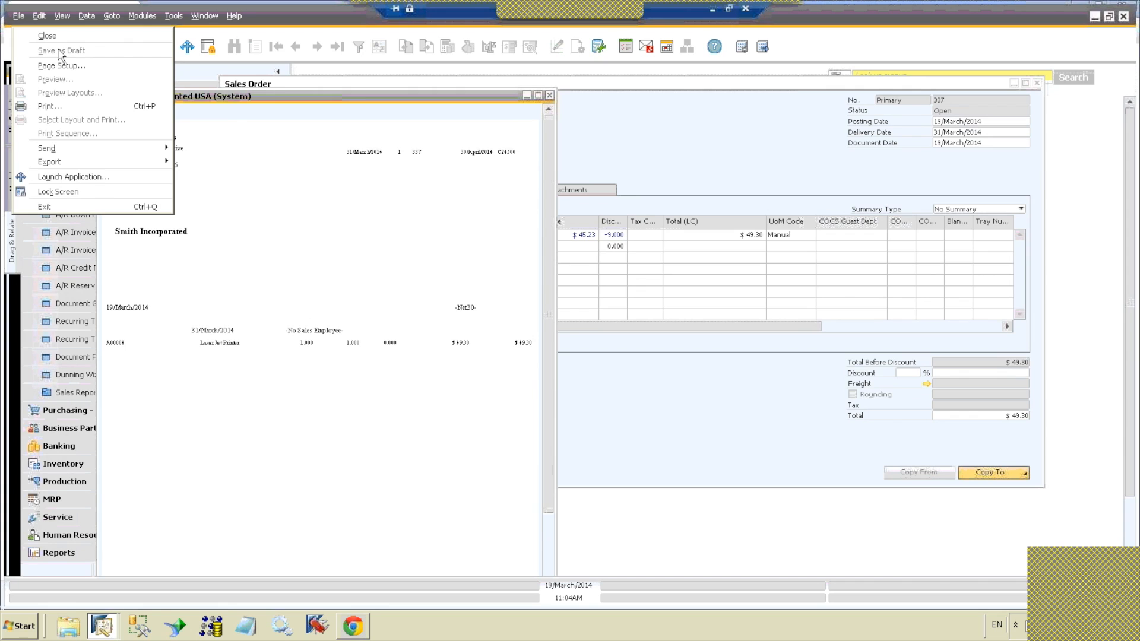
click(232, 97)
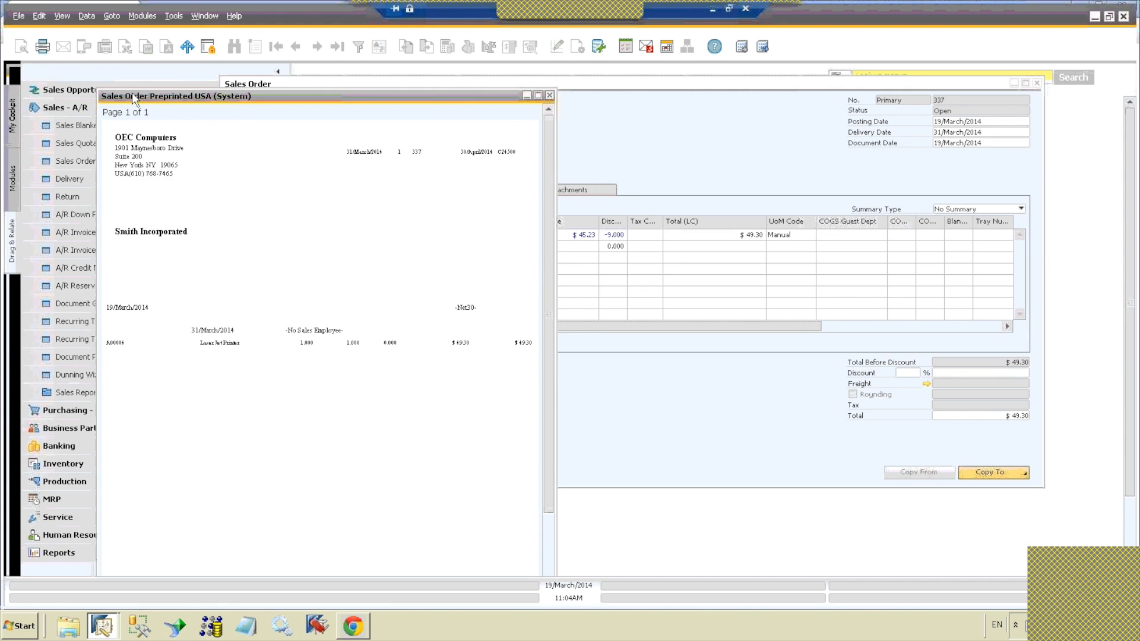
drag(131, 94, 156, 76)
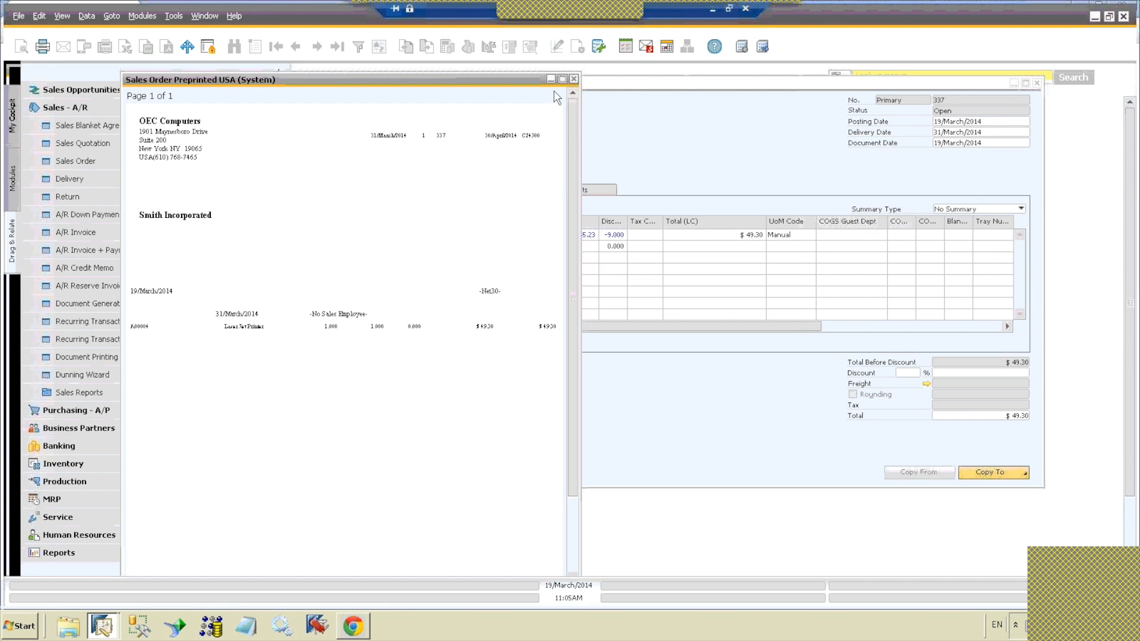
click(574, 78)
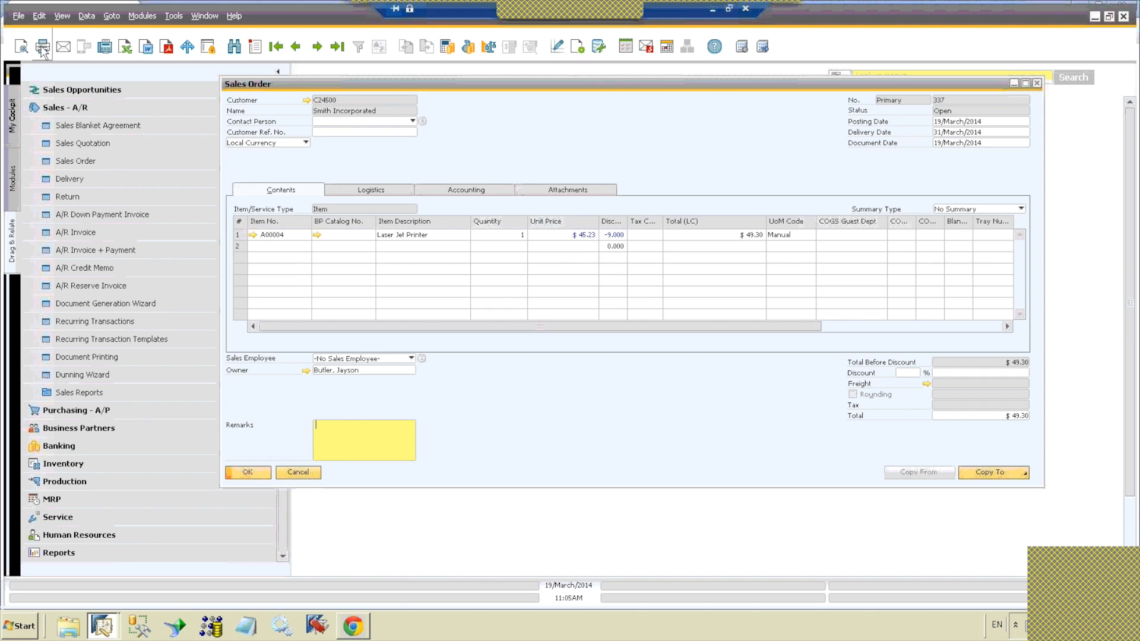
Step: Start an e-mail message for the open sales order without attaching an edited report
click(64, 46)
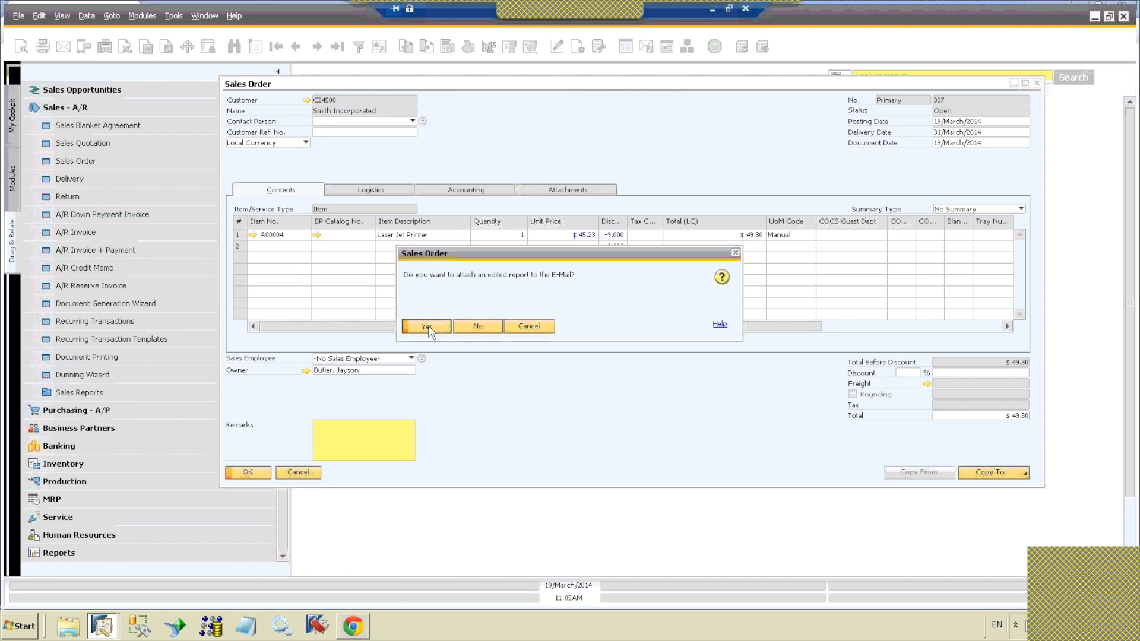
click(479, 321)
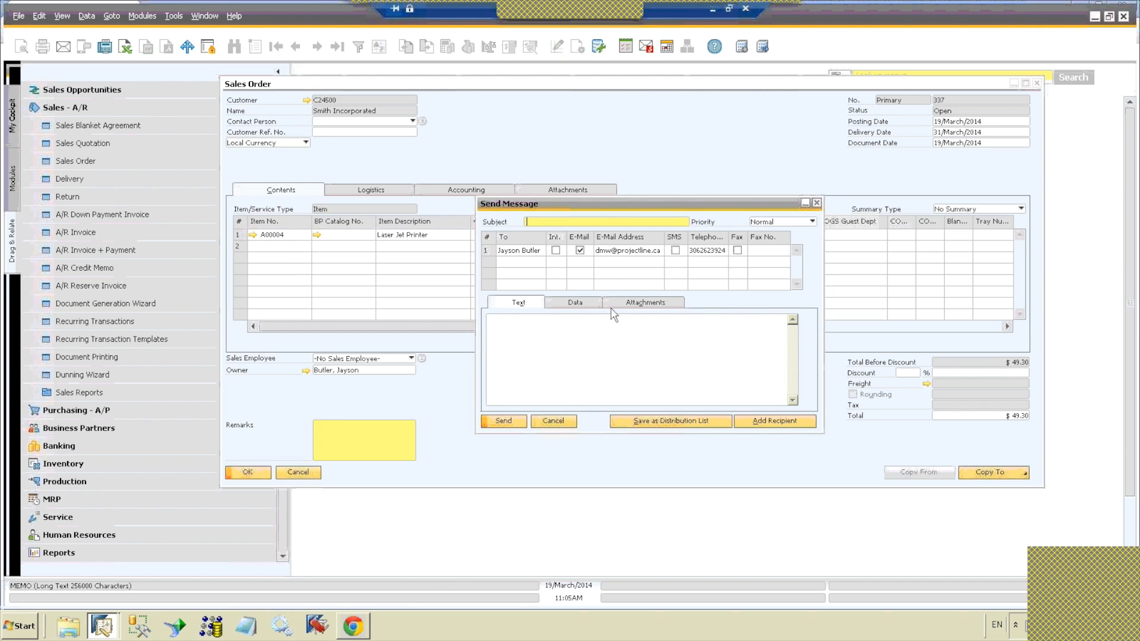
click(606, 250)
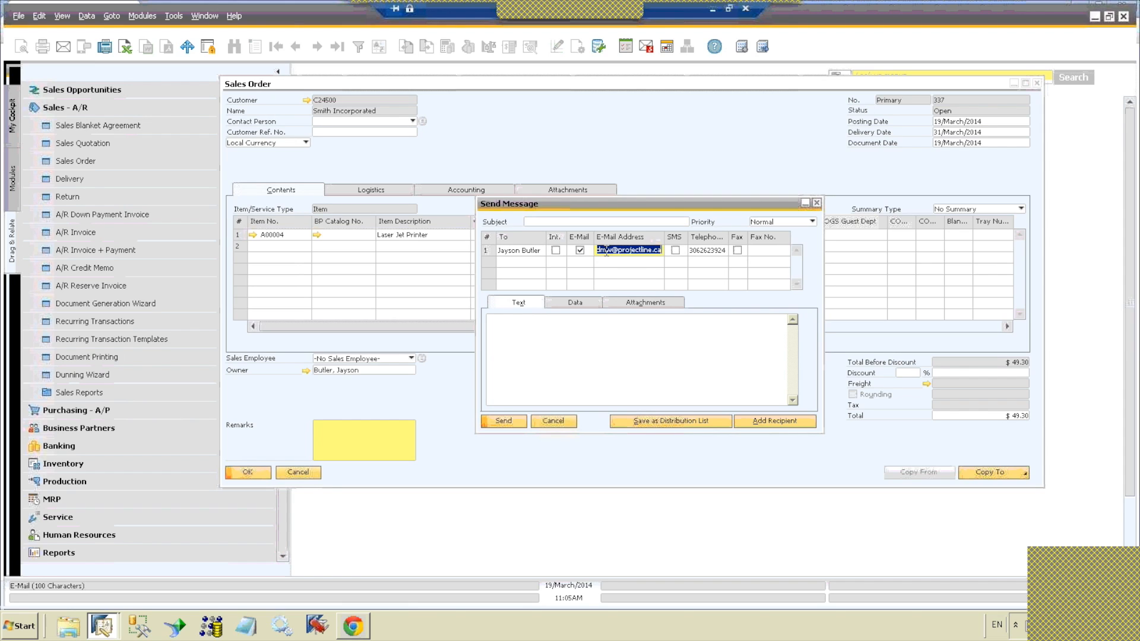
click(599, 222)
Step: Replace the recipient's e-mail address in the Send Message window with another address
click(618, 250)
key(ctrl+z)
click(610, 350)
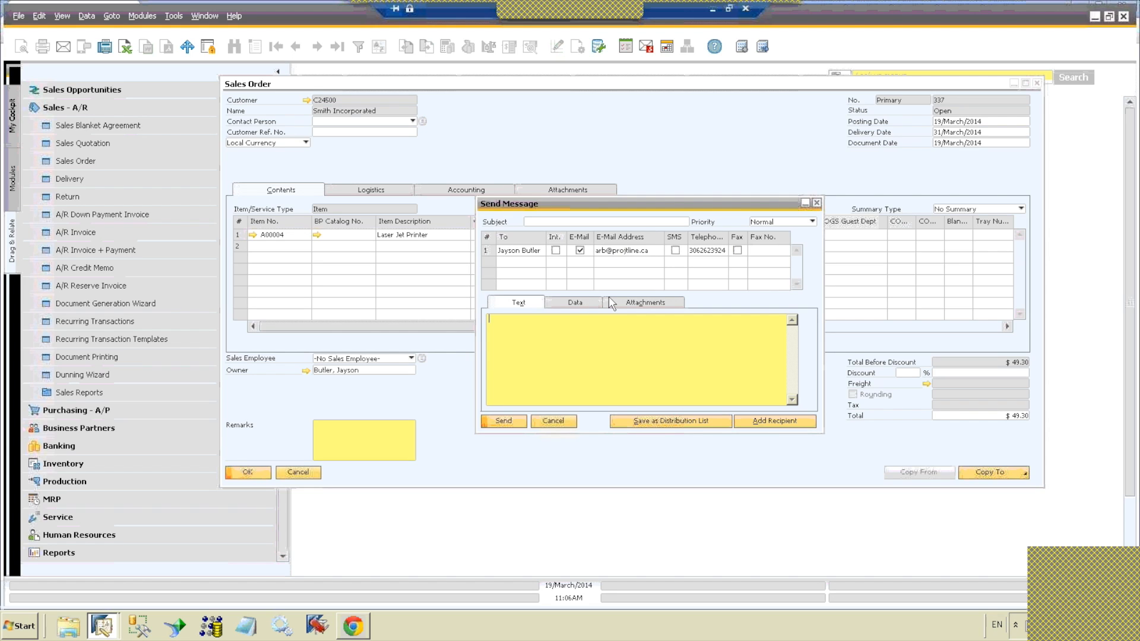
Step: Attach Sales Order_1.pdf from the Attachments folder, send the message, and close the message window
click(633, 303)
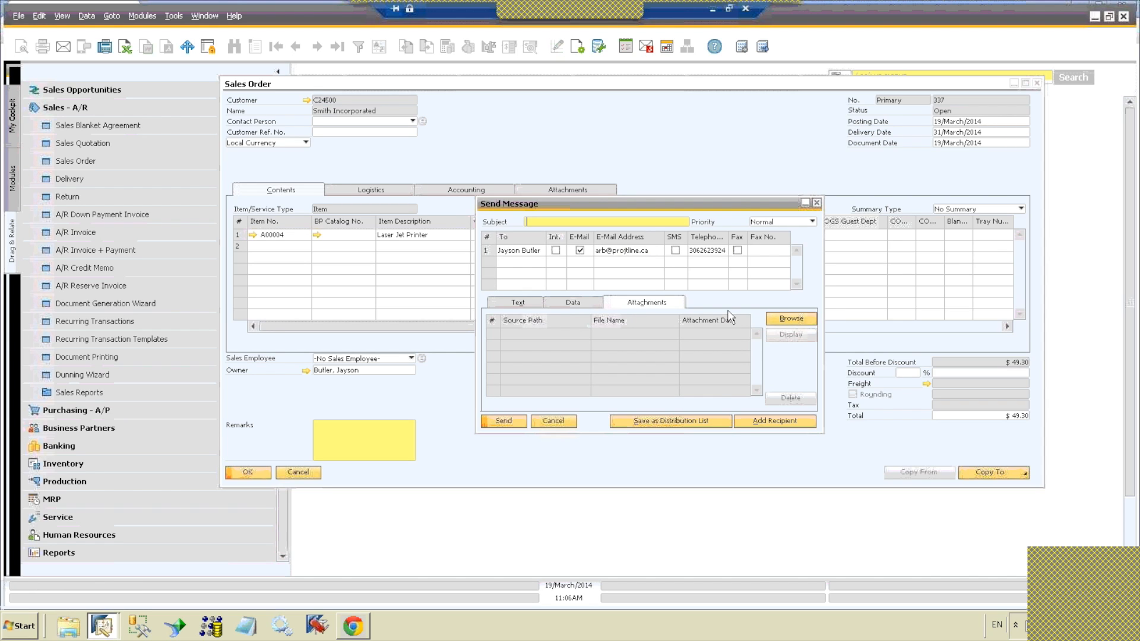
click(776, 326)
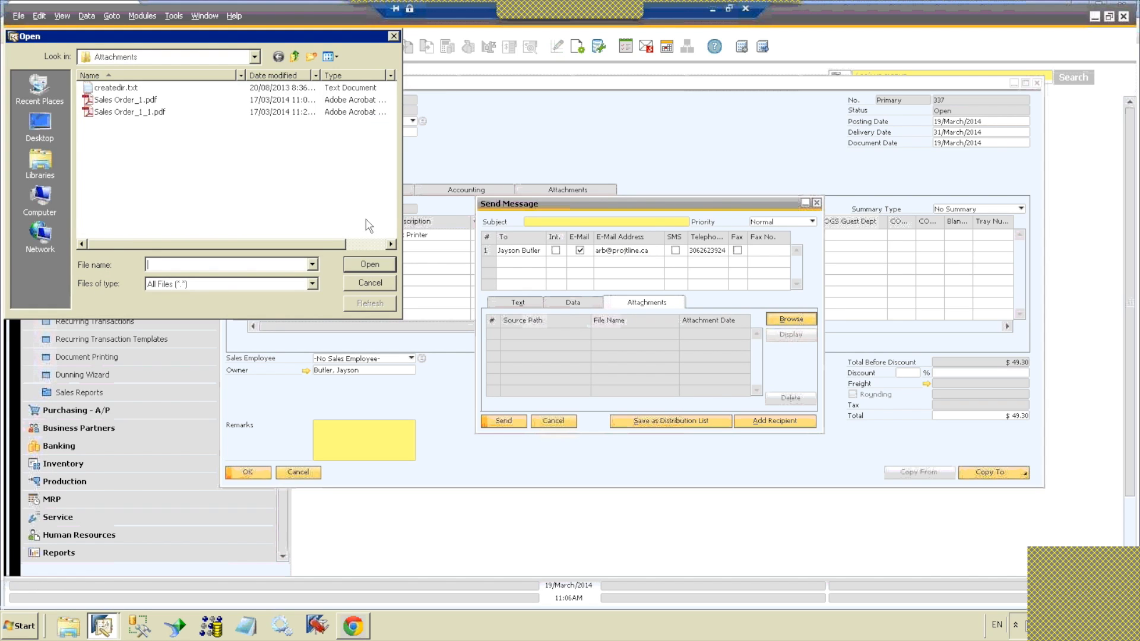
click(132, 101)
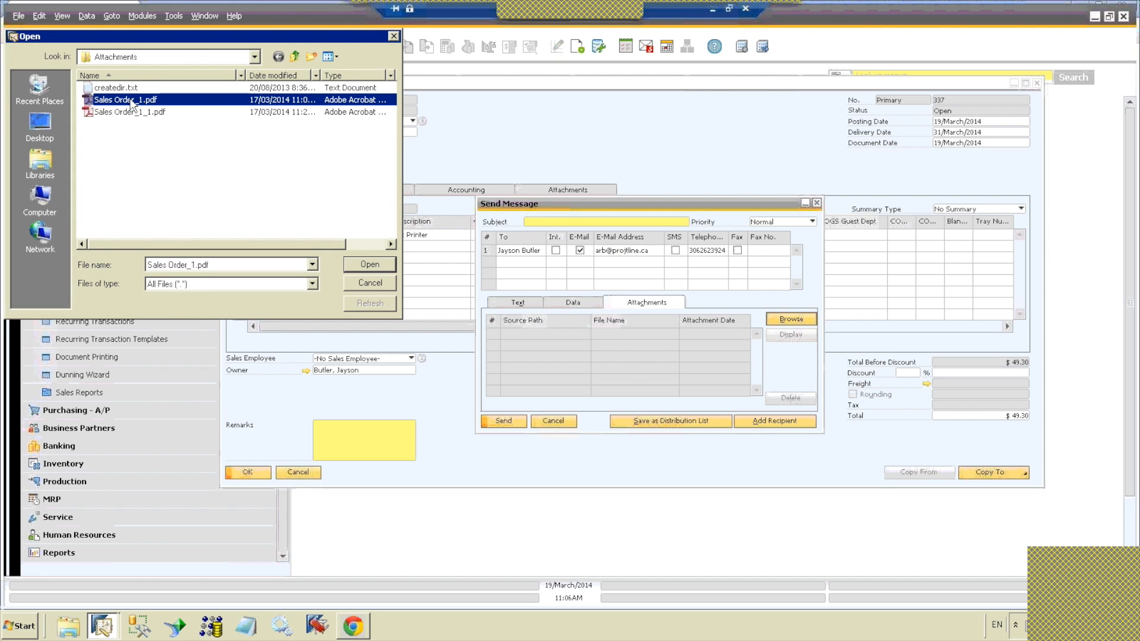
click(369, 264)
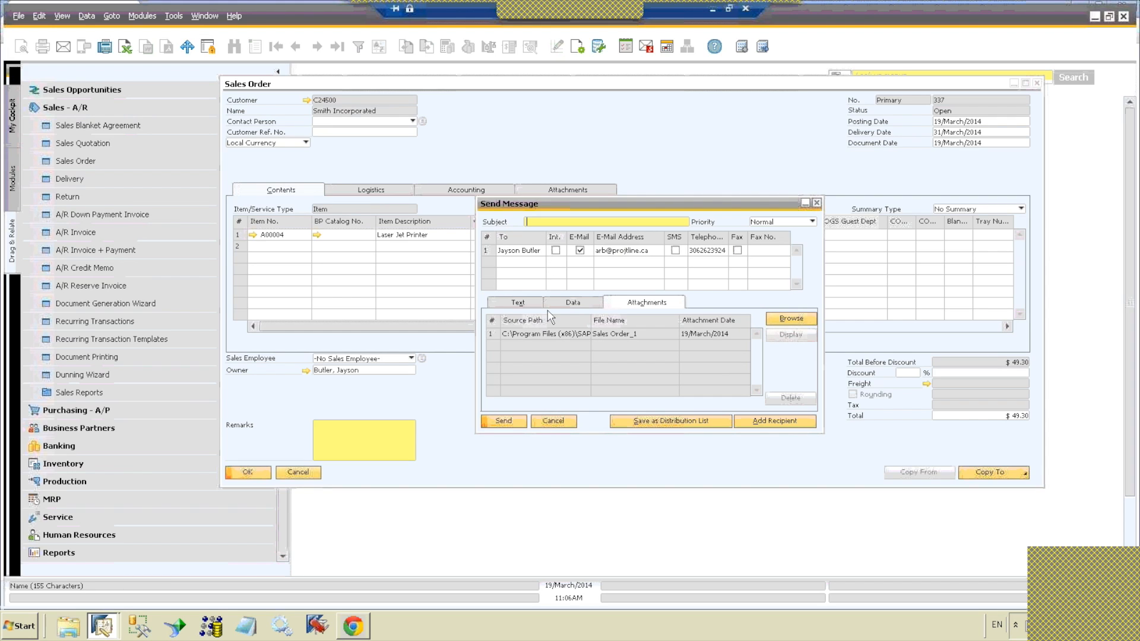
click(504, 421)
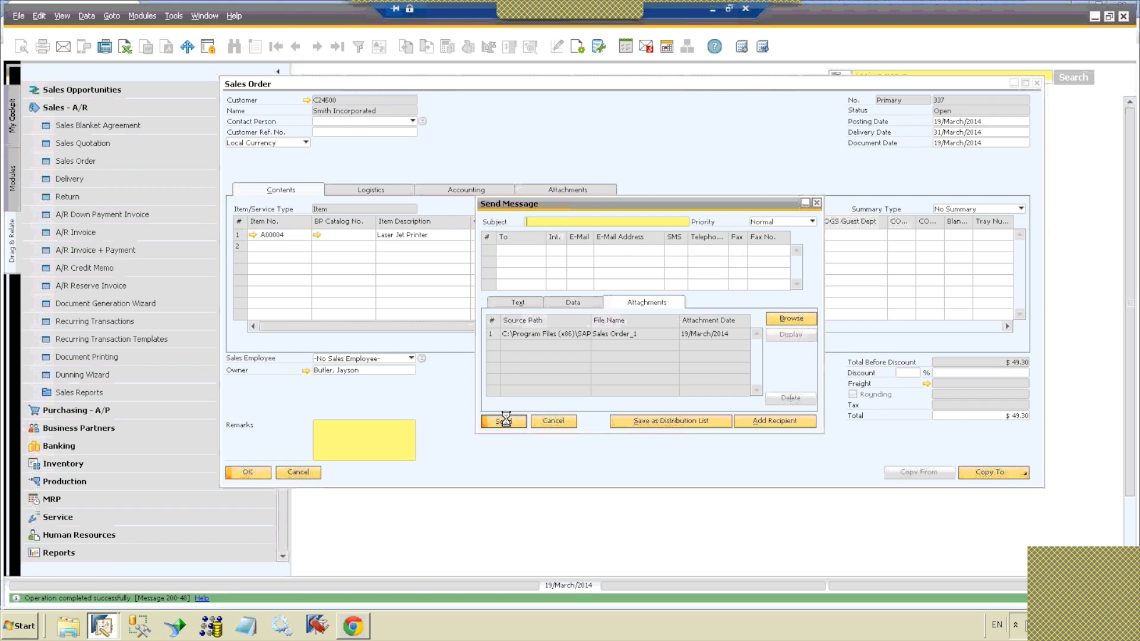
click(816, 202)
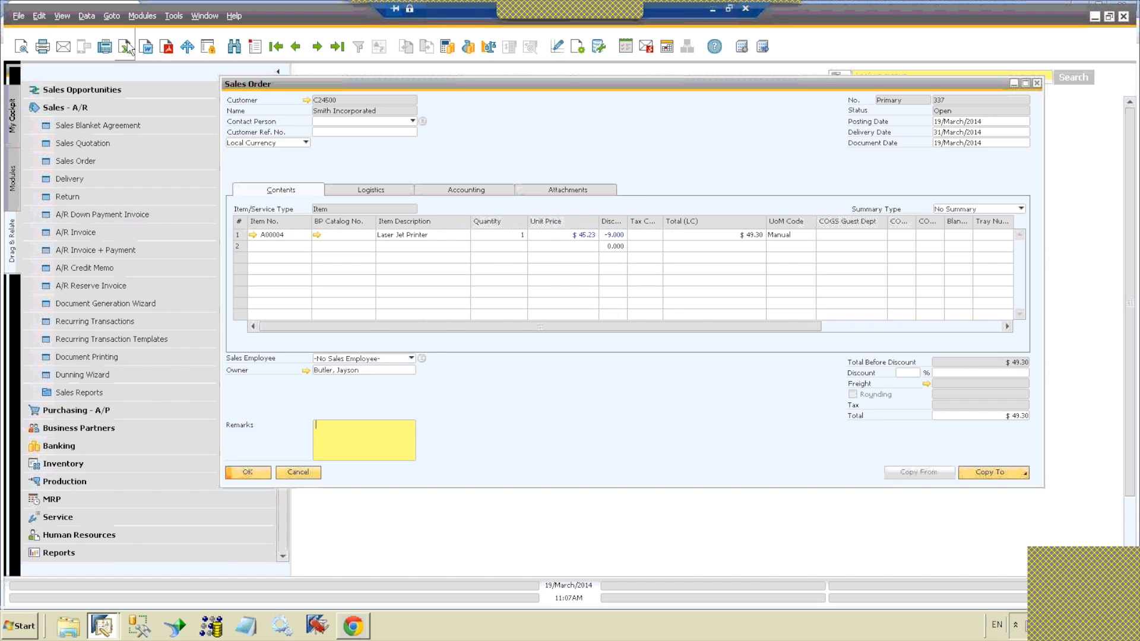
Step: View the save options for exporting the sales order to Excel and close the dialog without saving
click(126, 47)
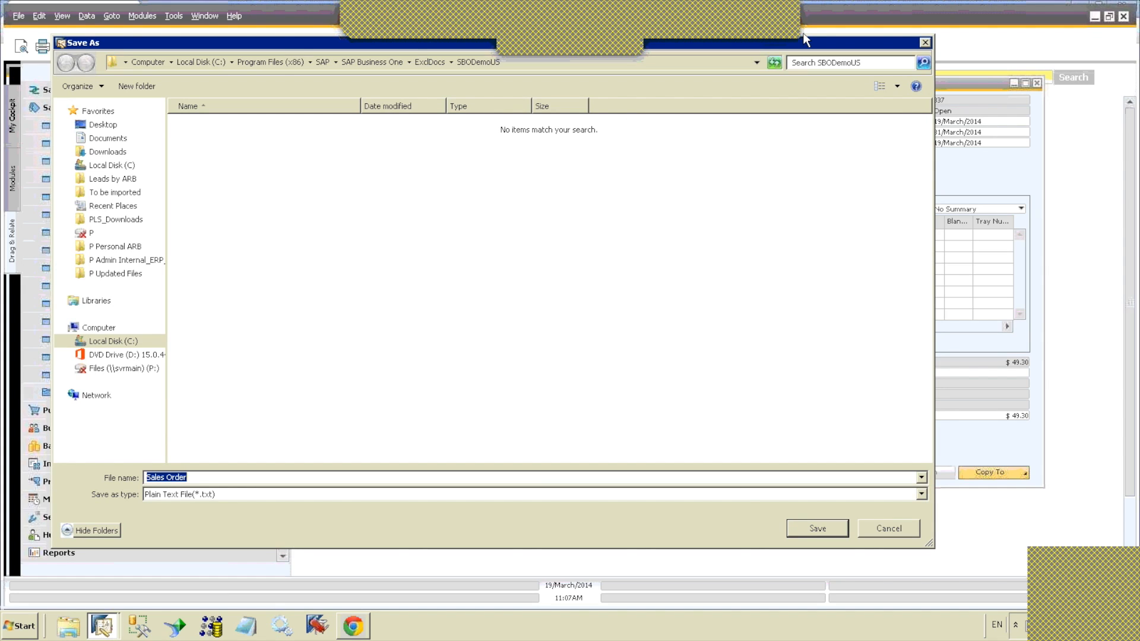
drag(818, 43, 875, 95)
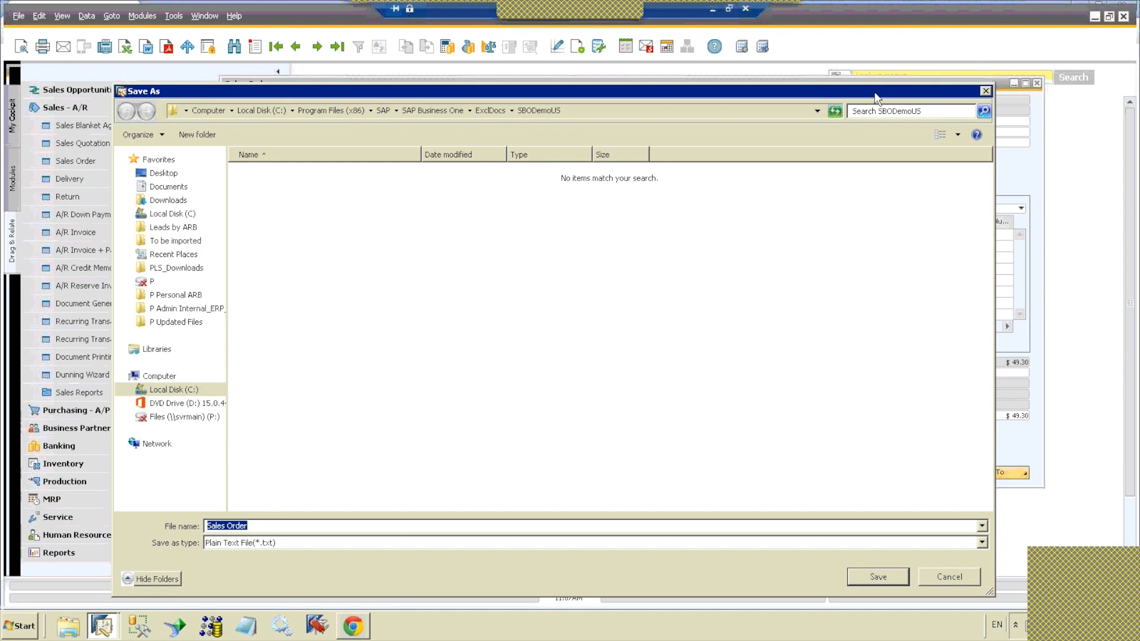
click(985, 91)
Step: Run the BP List user query, view its Excel export save options without saving, and close the query
click(174, 16)
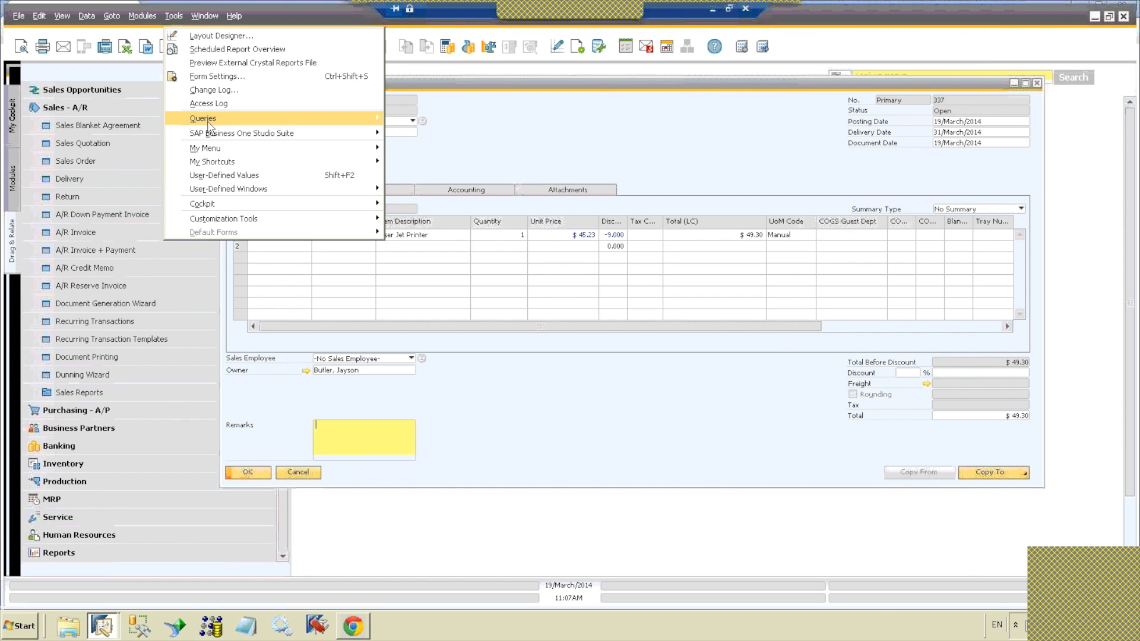
mouse_move(208, 123)
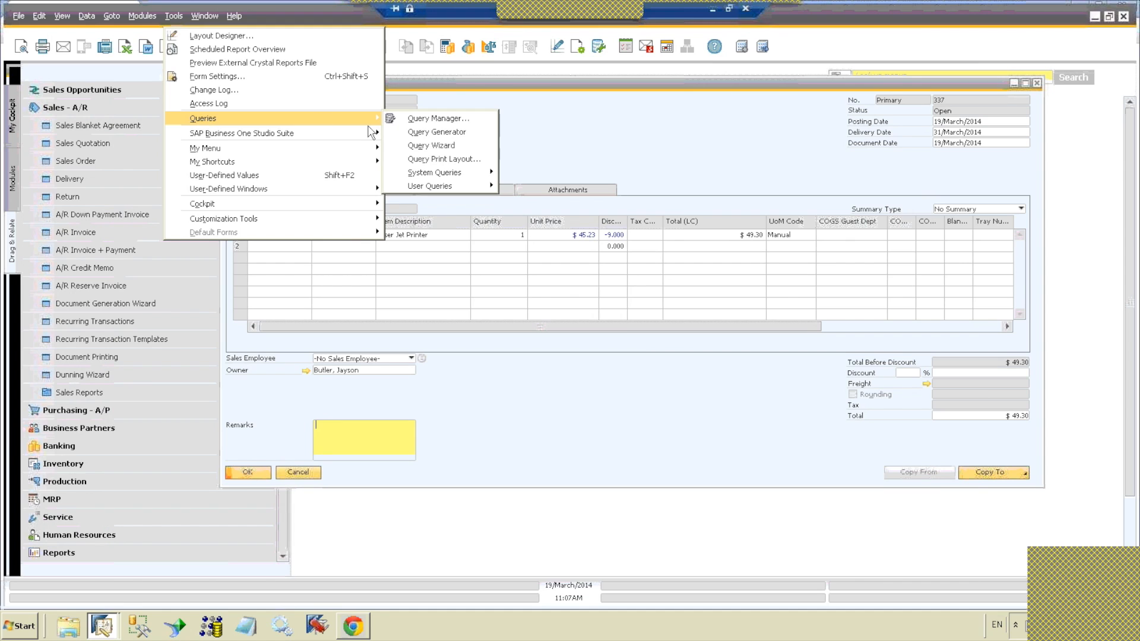
mouse_move(455, 186)
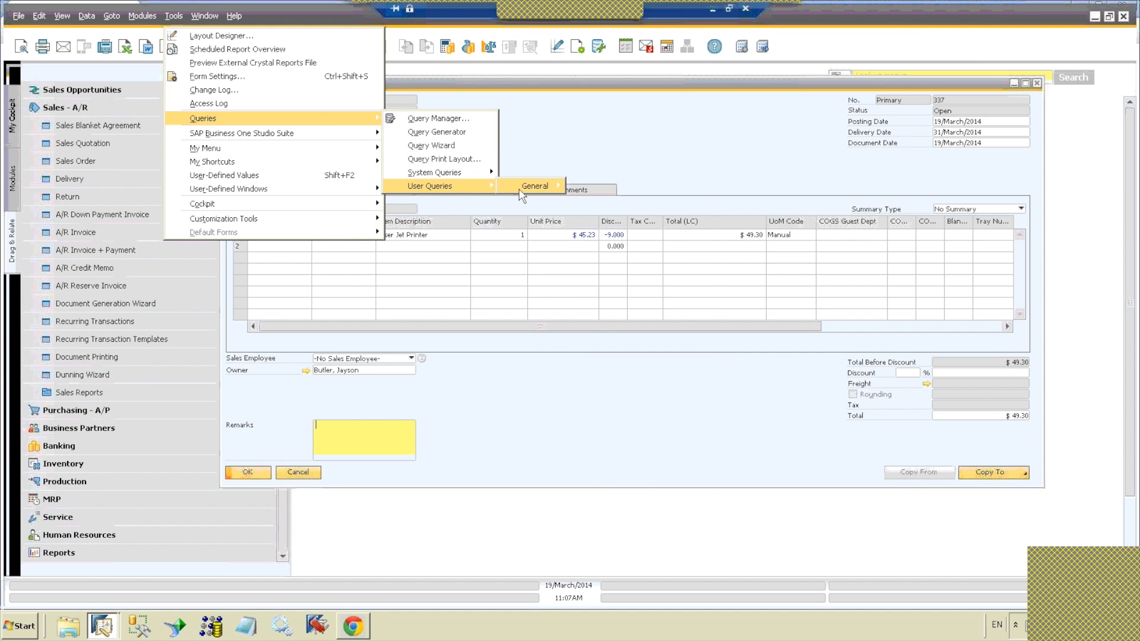
mouse_move(534, 186)
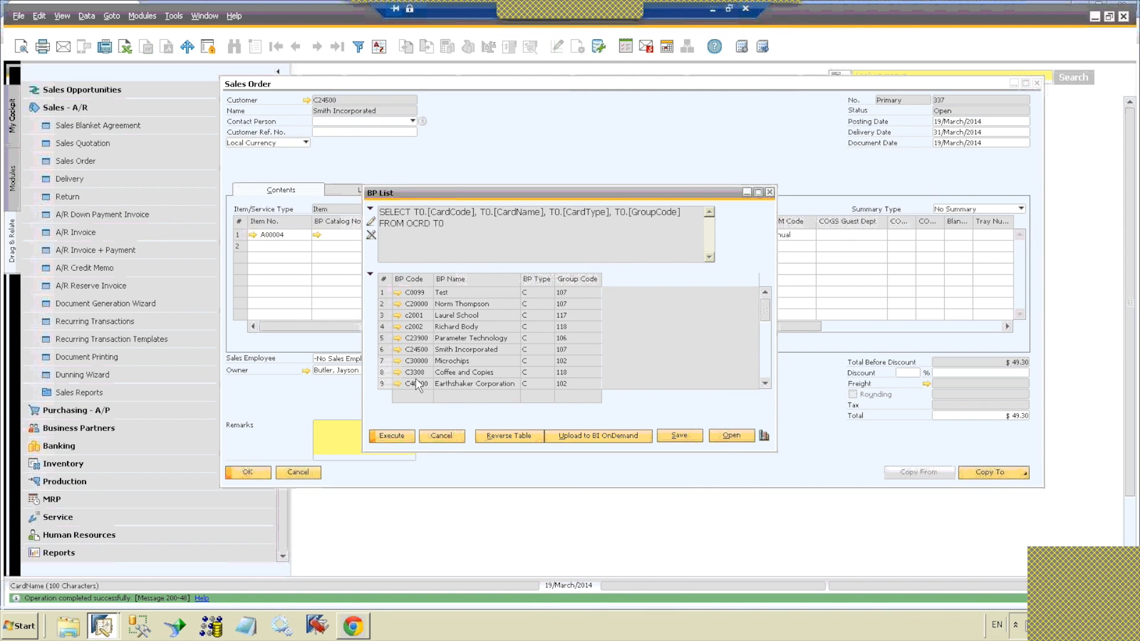
click(125, 46)
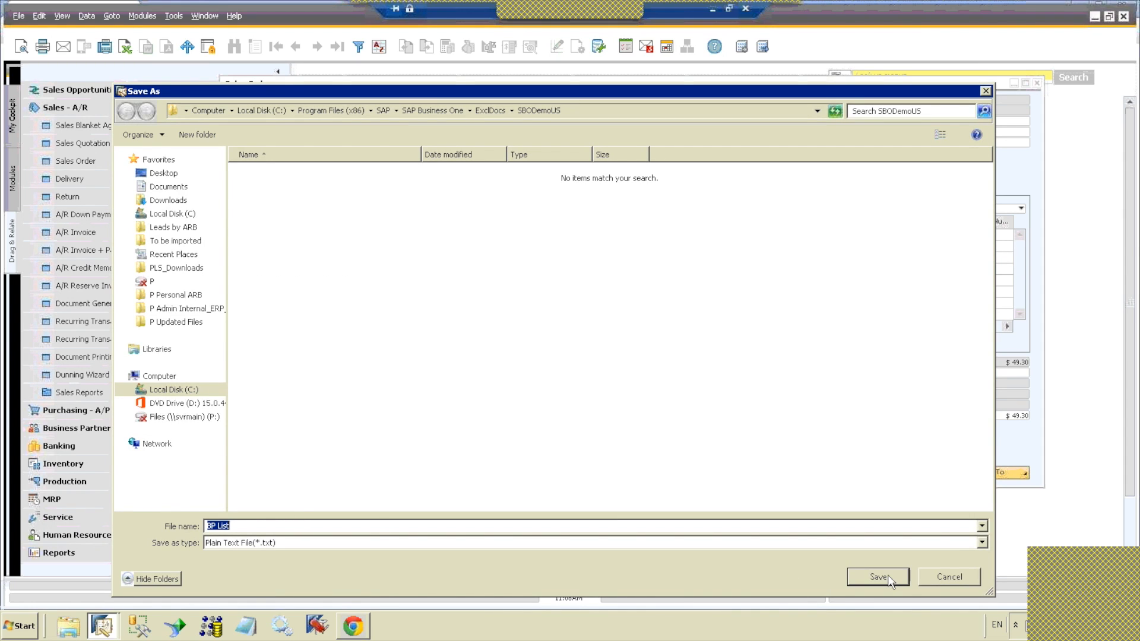
click(934, 578)
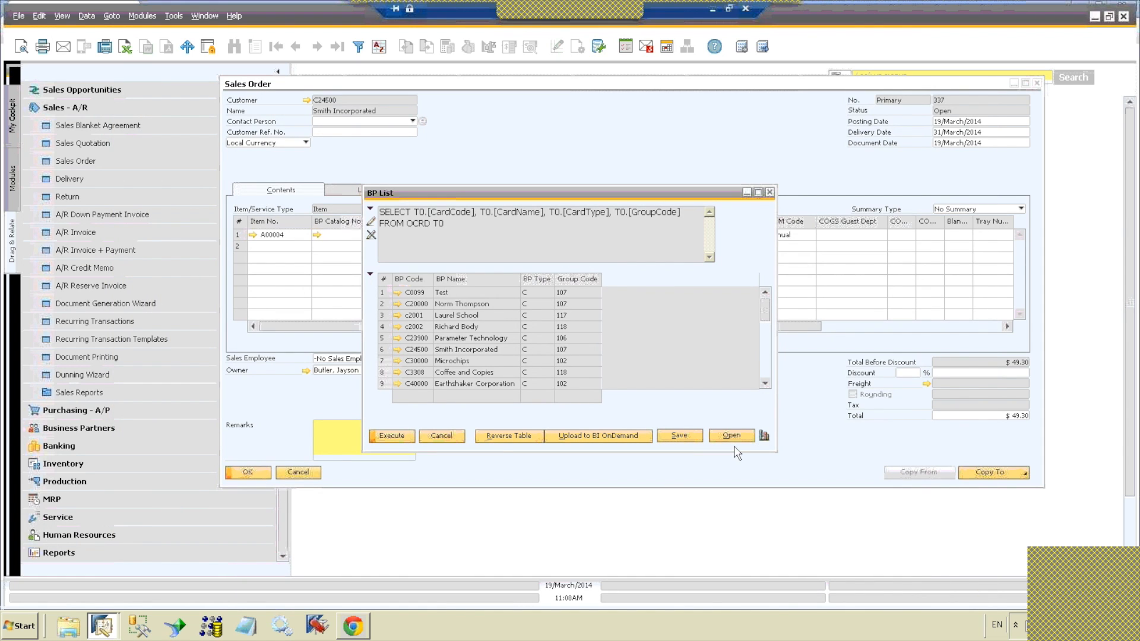
click(441, 435)
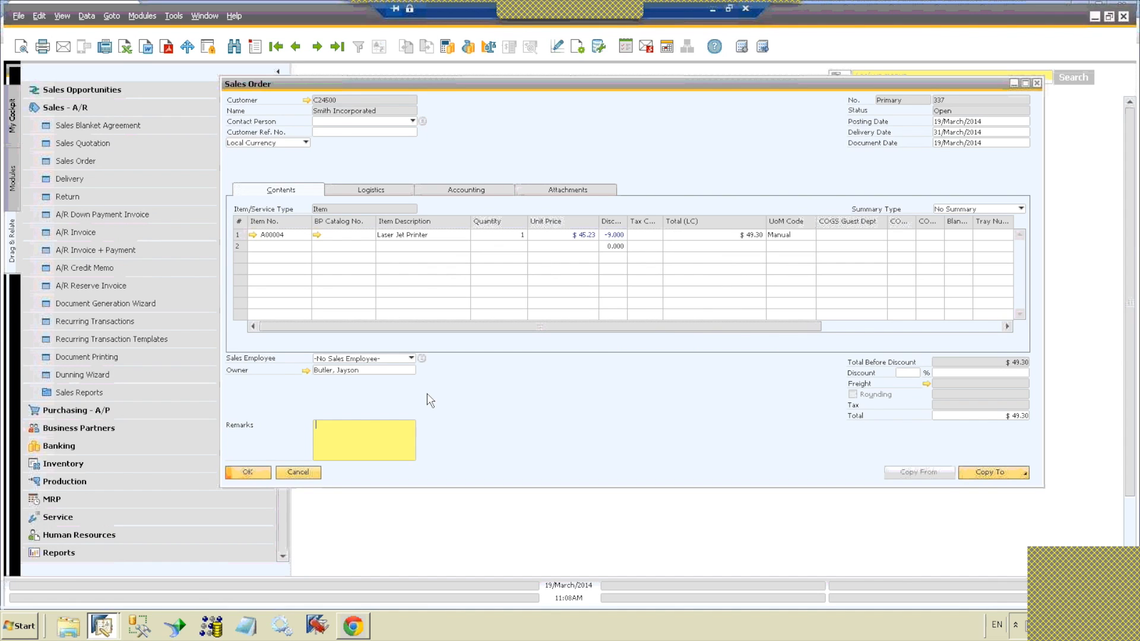
Step: Export the sales order as a PDF and reposition the Adobe Reader window that shows it
click(168, 47)
click(168, 48)
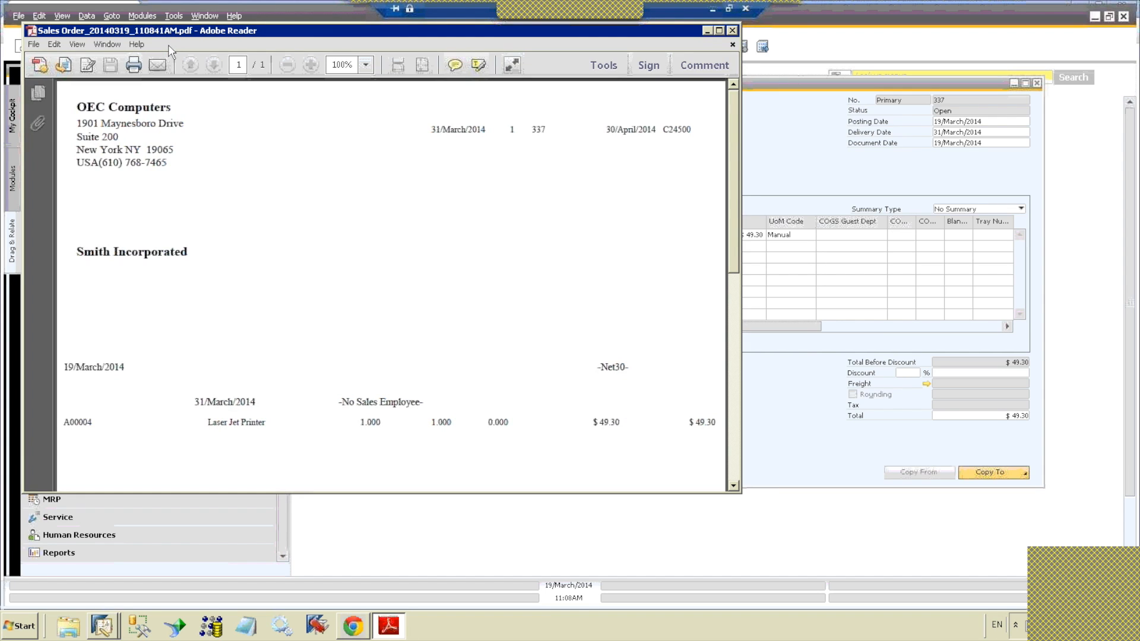
drag(250, 31, 330, 65)
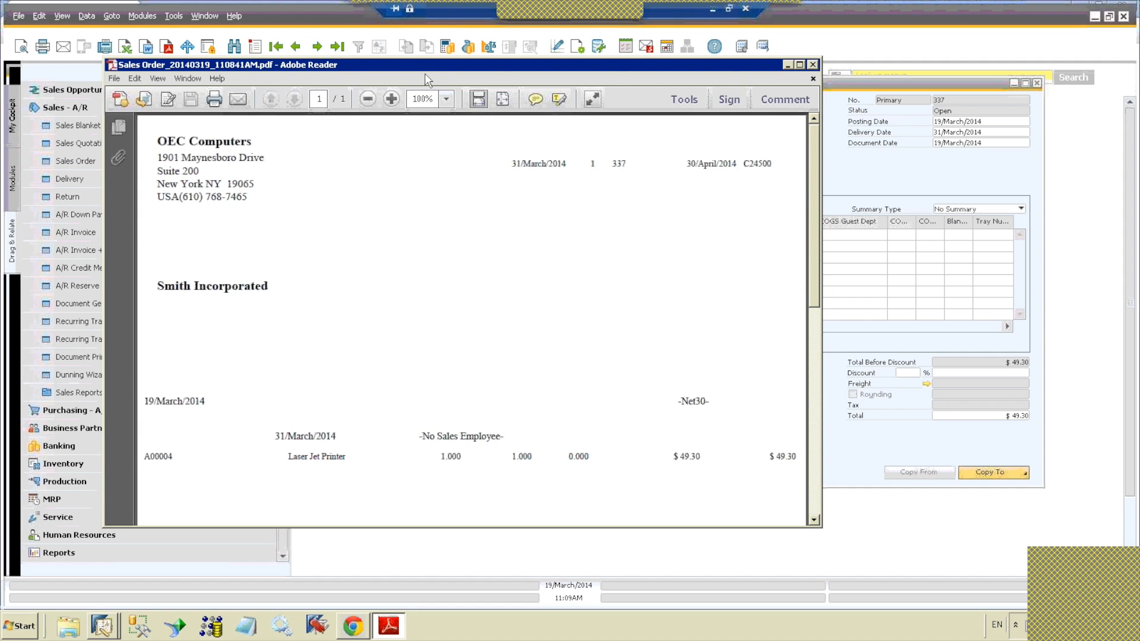
click(171, 16)
click(171, 17)
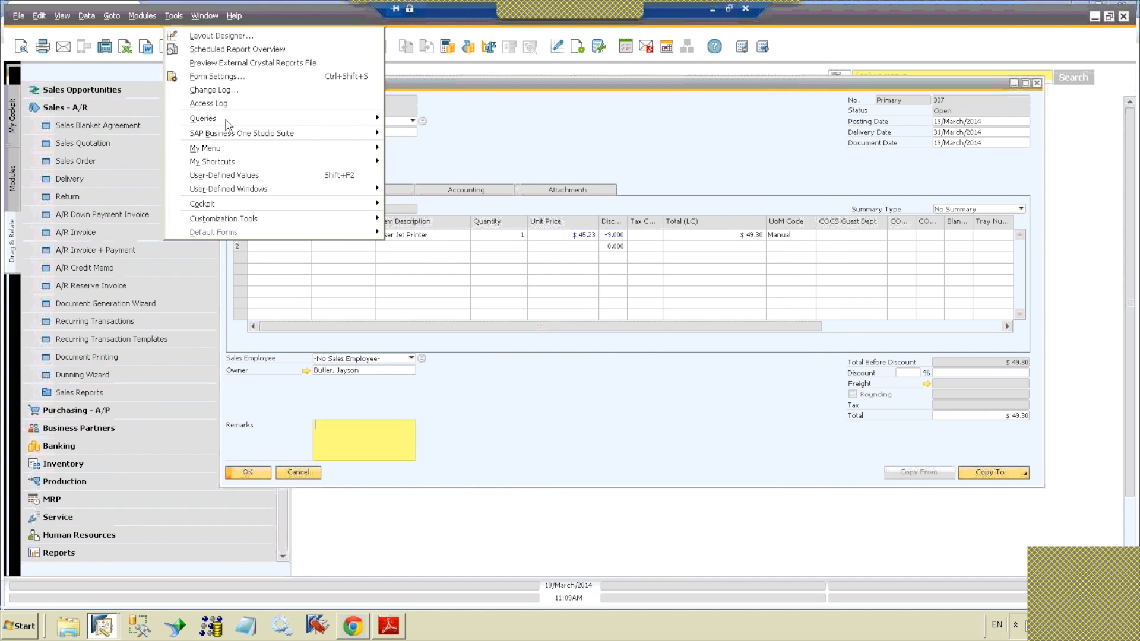
mouse_move(233, 155)
mouse_move(256, 192)
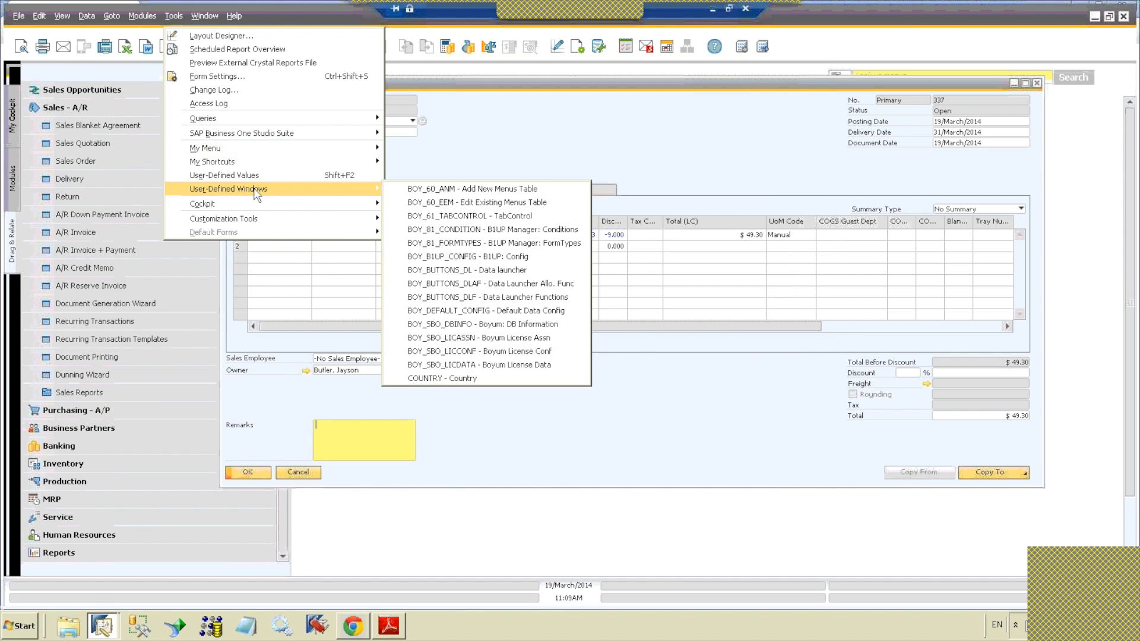
click(279, 175)
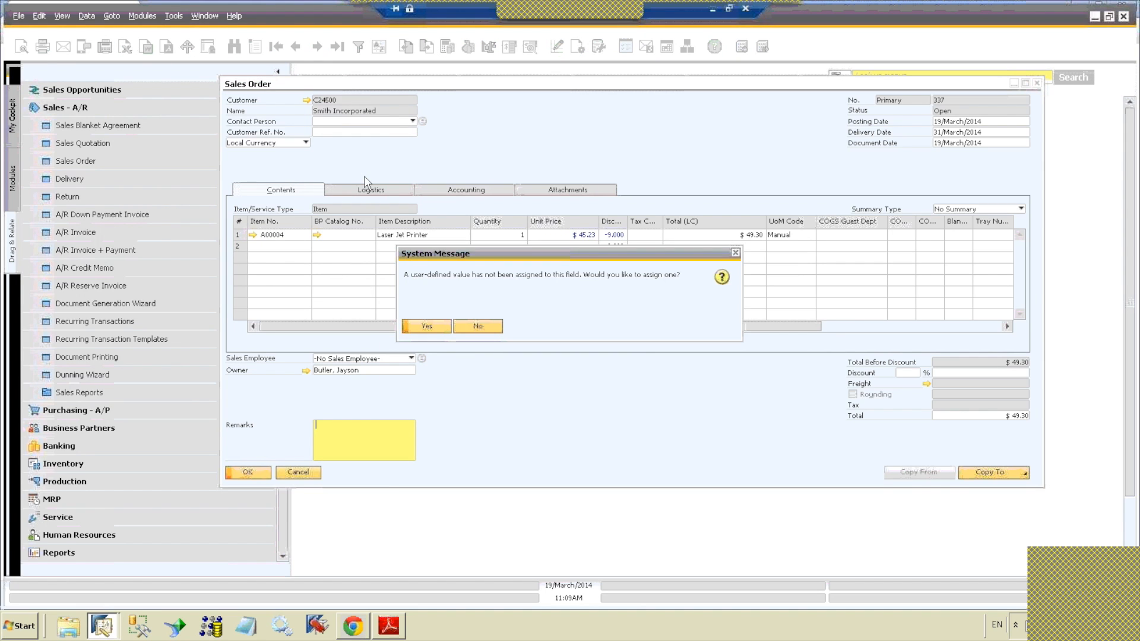
click(477, 326)
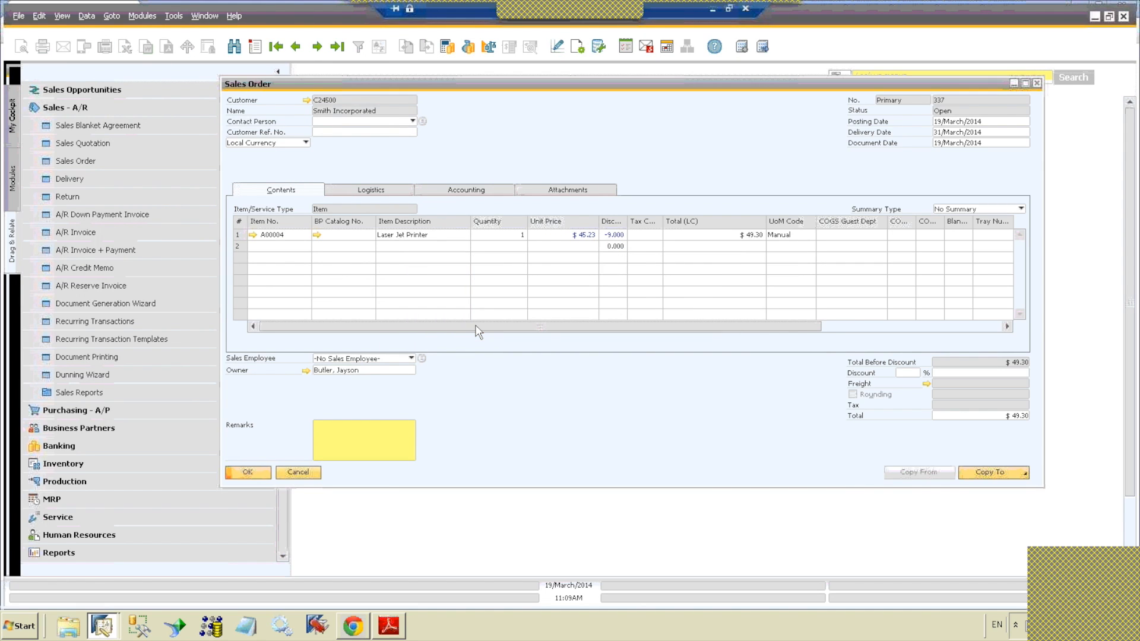
Step: Run the BP List user query again, check whether PDF export is offered for it, and close the query
click(172, 16)
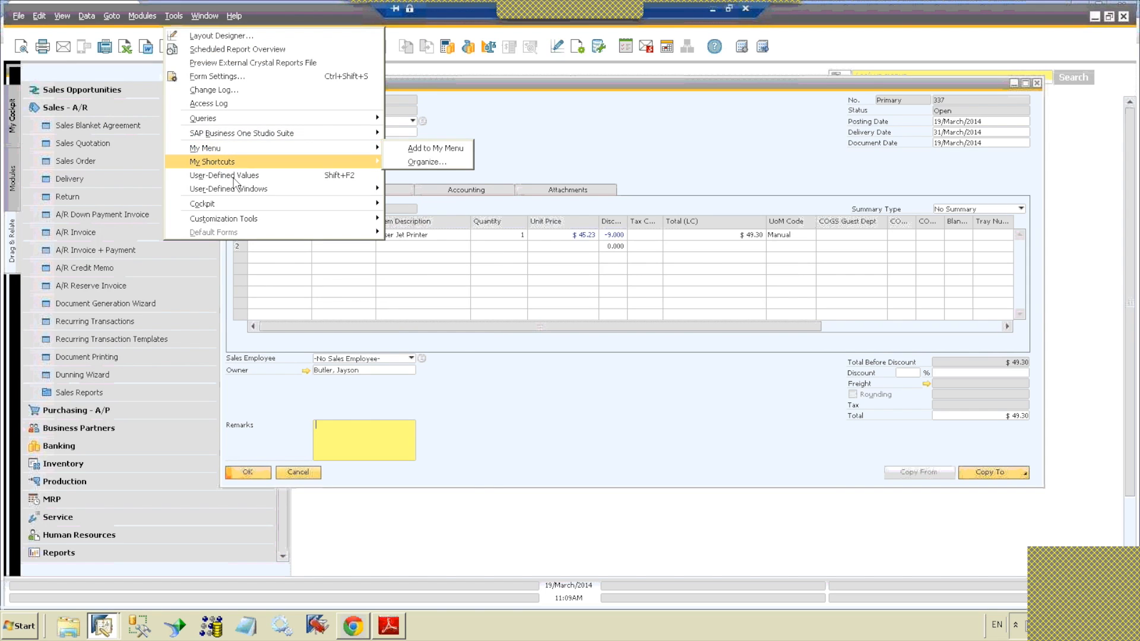
mouse_move(246, 189)
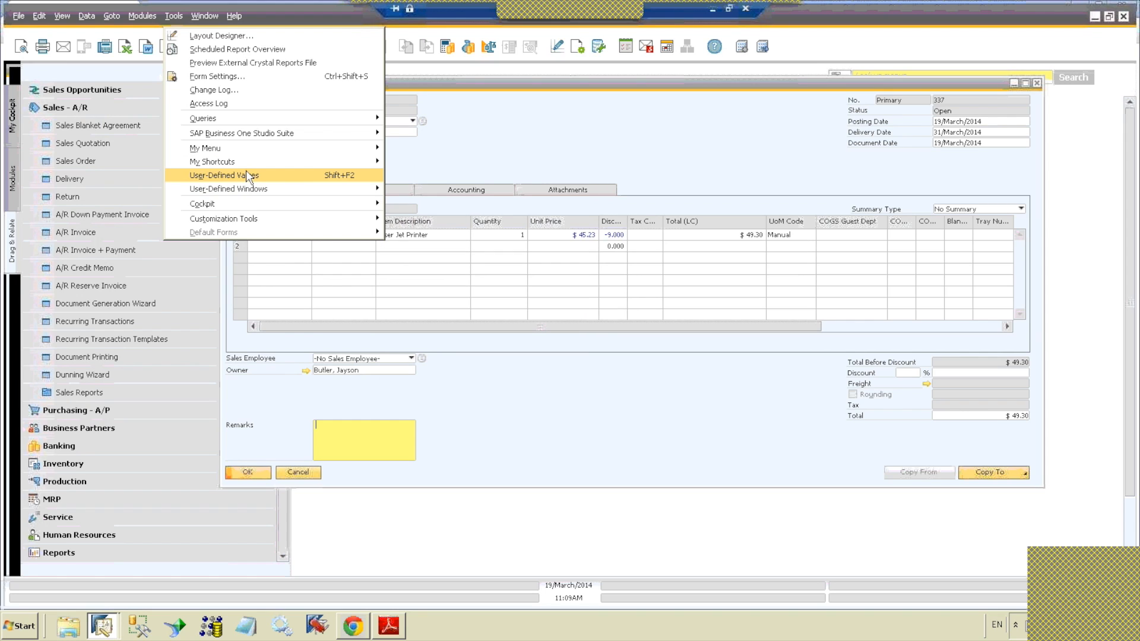
mouse_move(235, 117)
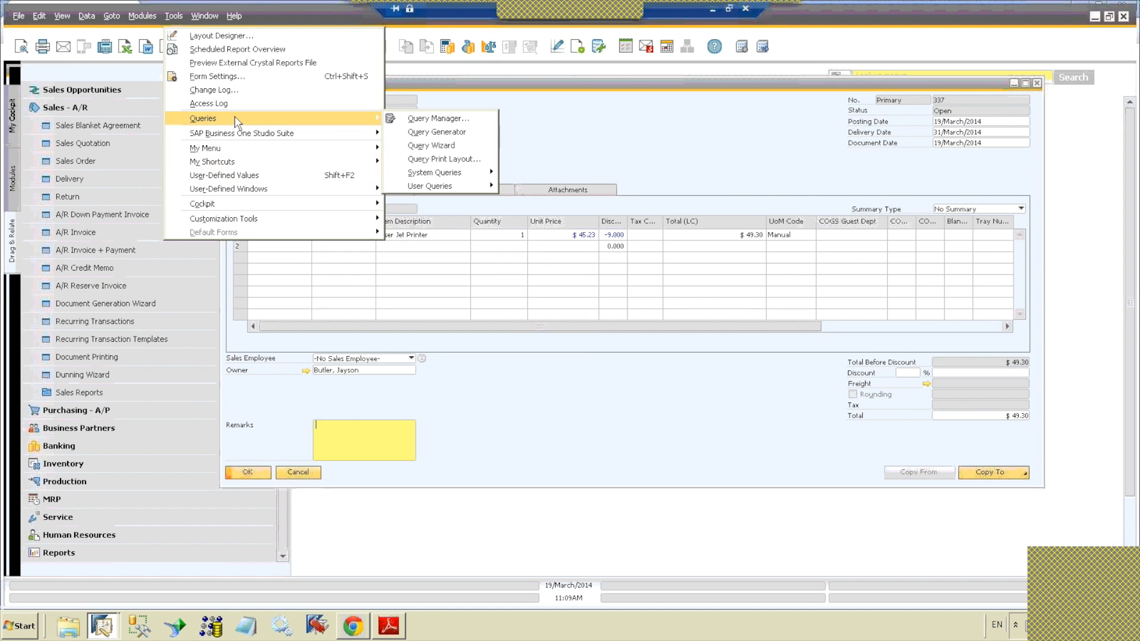
mouse_move(448, 189)
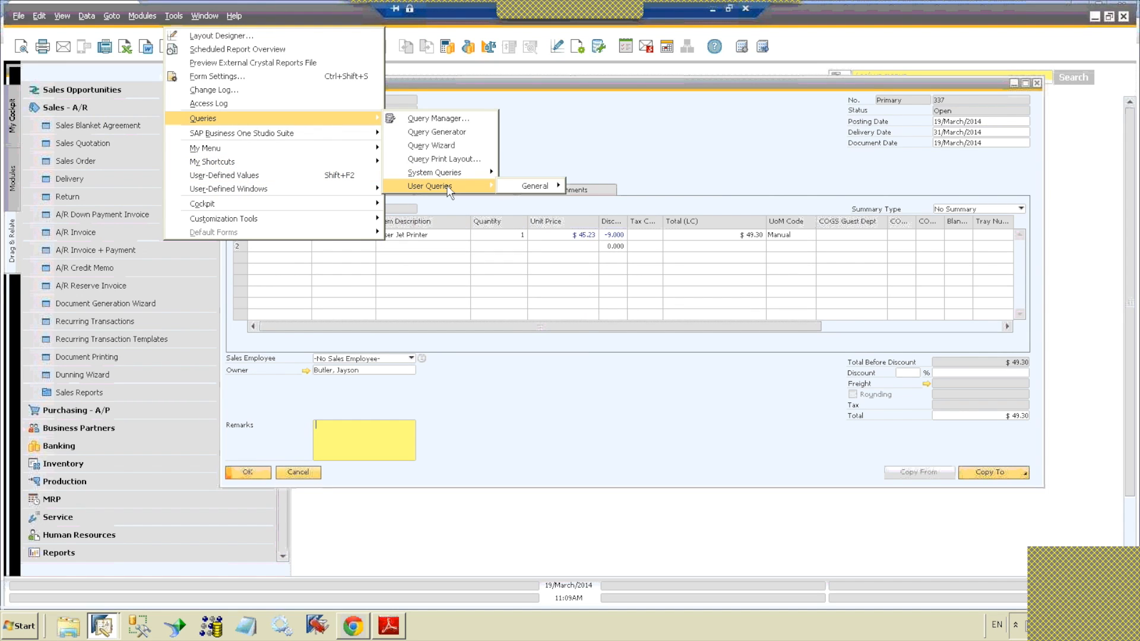
mouse_move(505, 188)
click(594, 267)
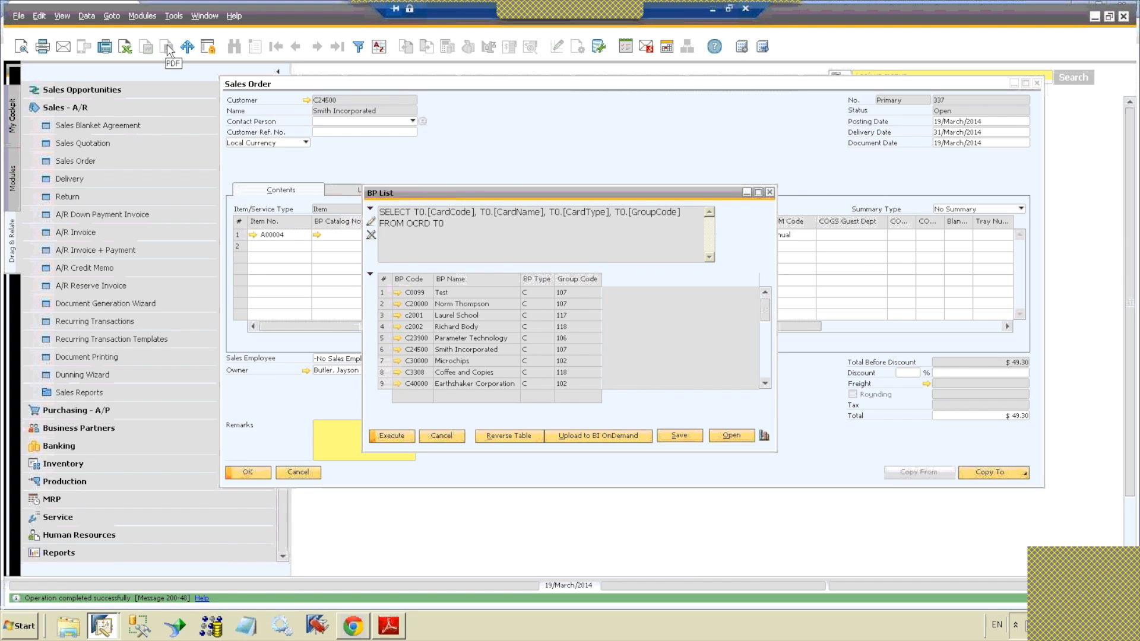
click(441, 435)
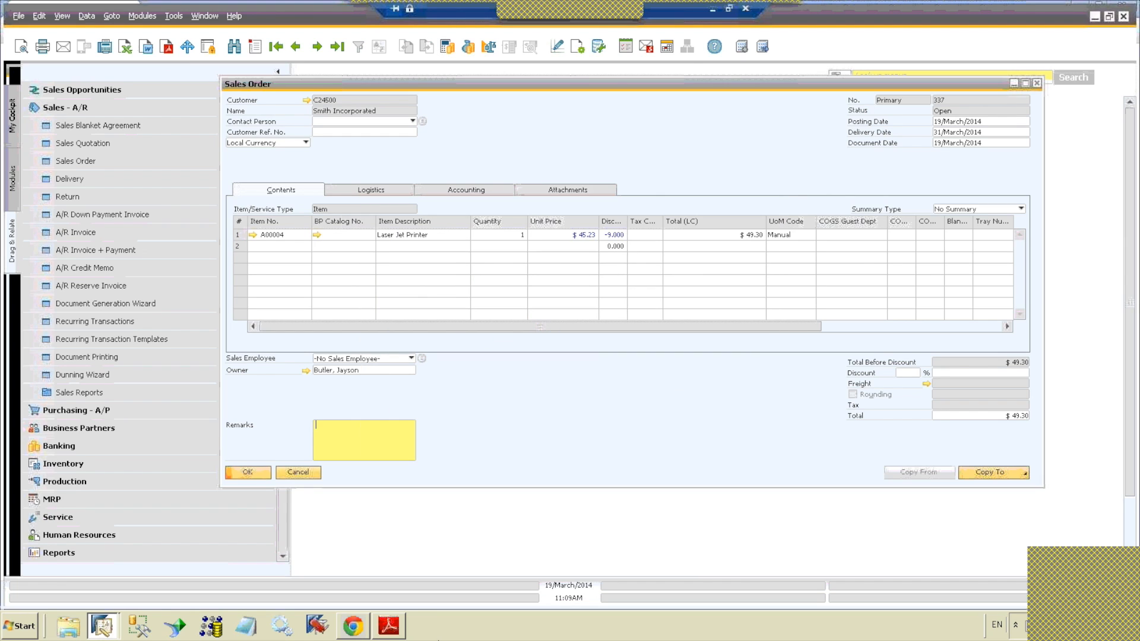
Step: Switch to Adobe Reader to close the exported sales order PDF, and close the sales order
click(387, 630)
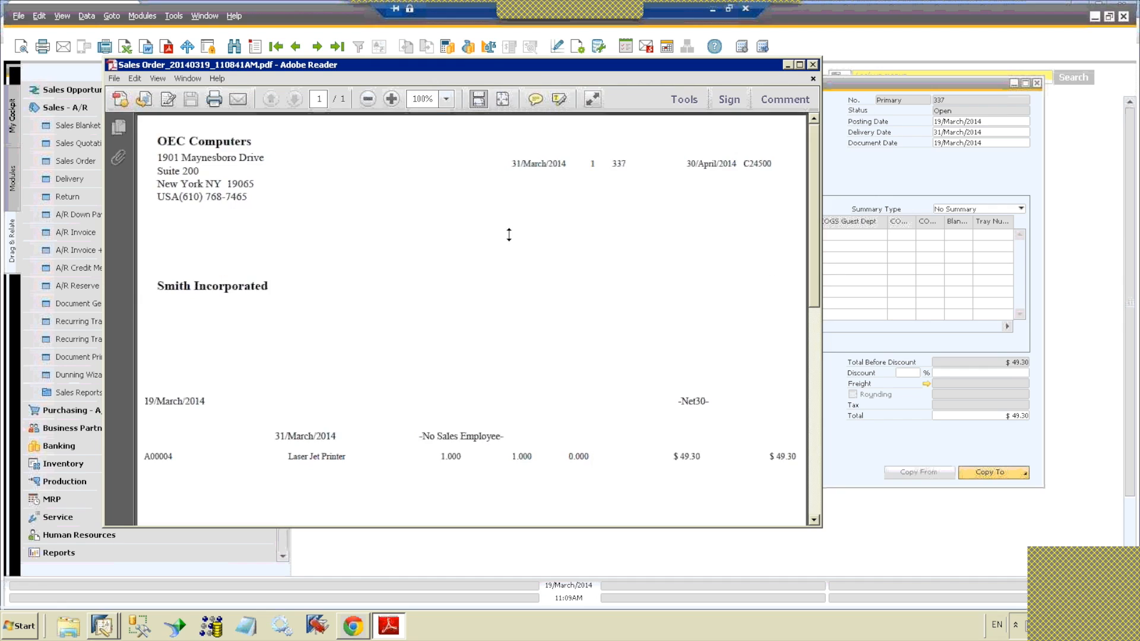
click(813, 64)
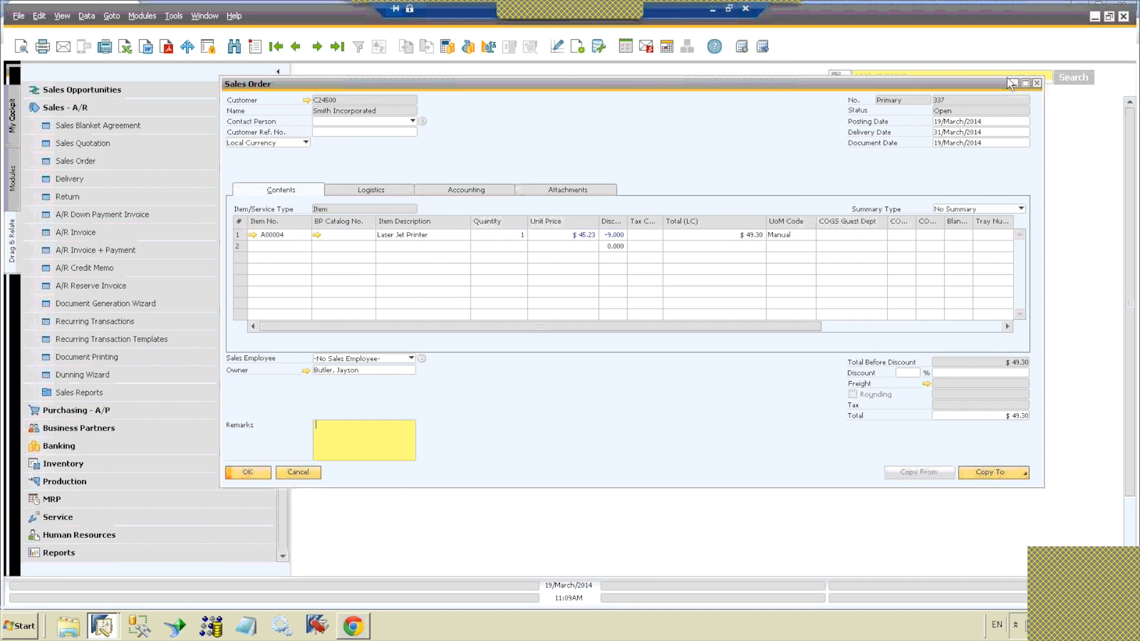
click(1037, 83)
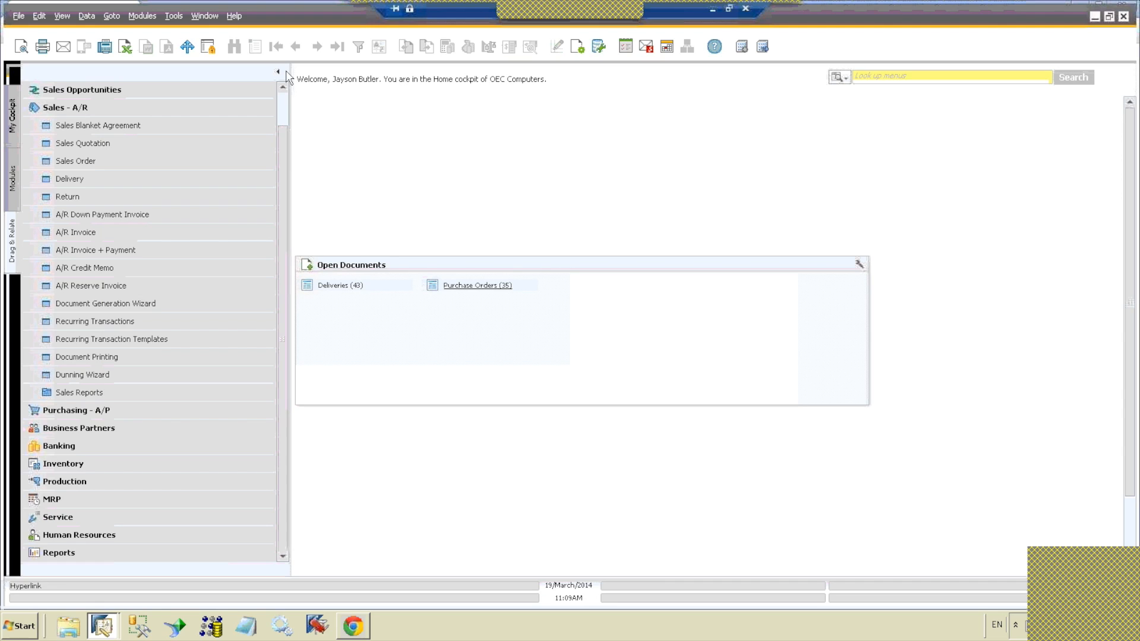
Step: Launch the Calc application from the external application list and reposition the Calculator window
click(188, 51)
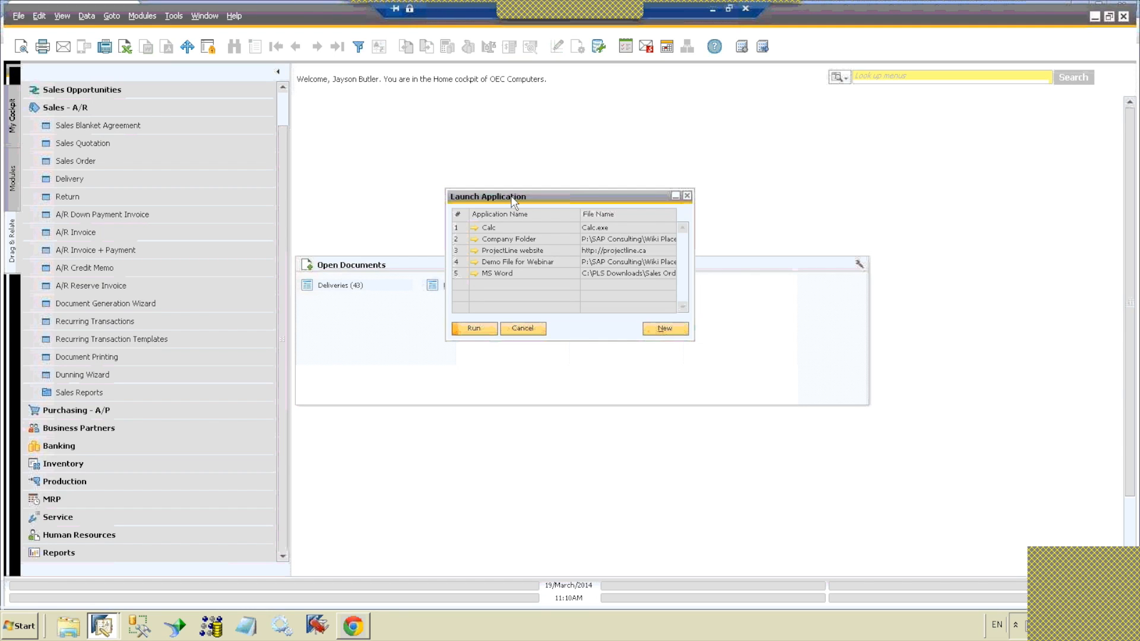
click(494, 226)
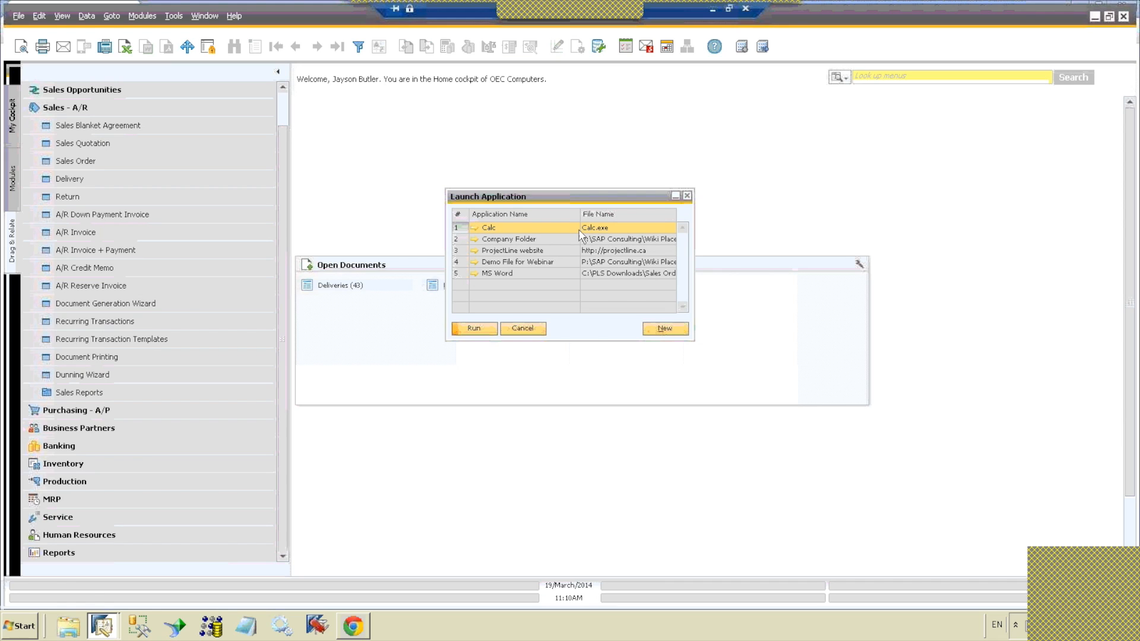
click(477, 336)
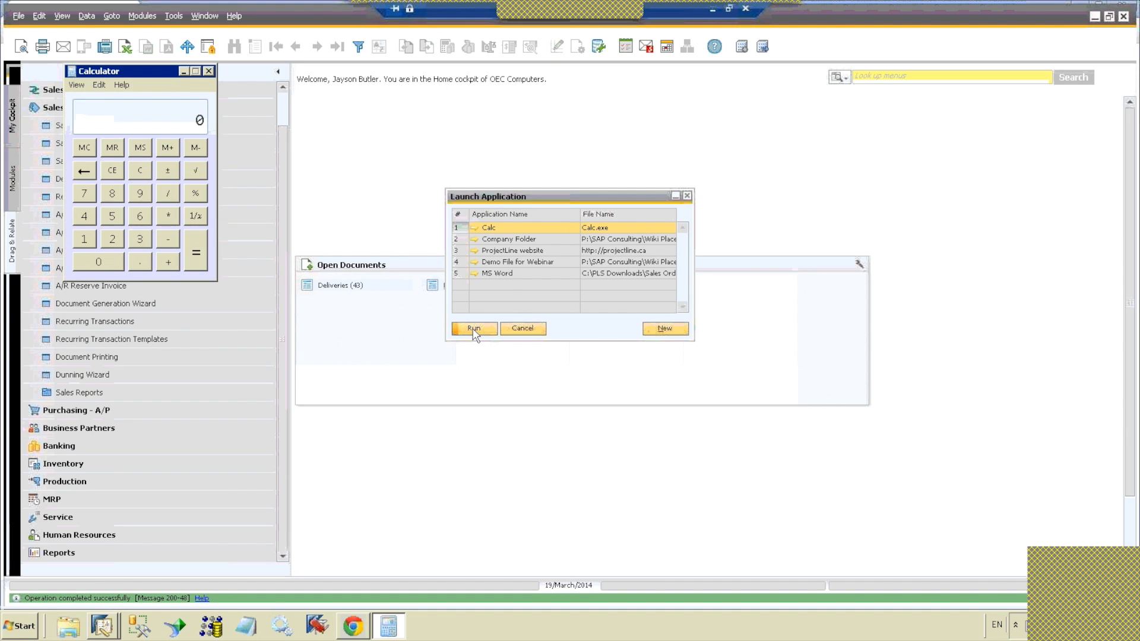
drag(171, 73, 236, 95)
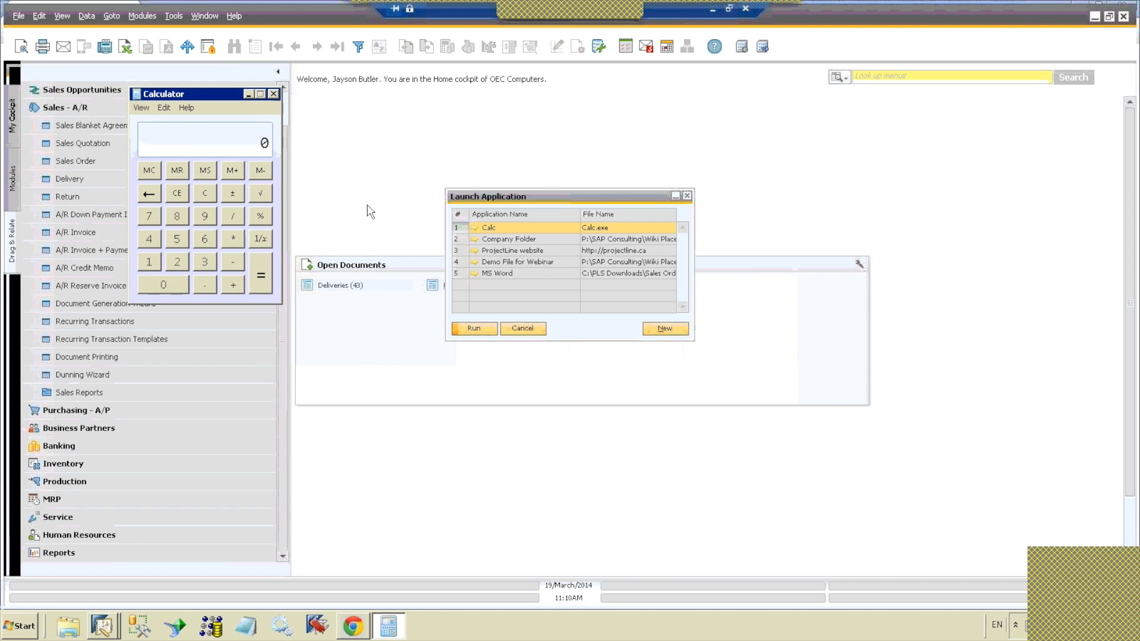
Step: Launch the Company Folder entry, view Demo File for Webinar.txt in Notepad, and close the file and folder
click(493, 240)
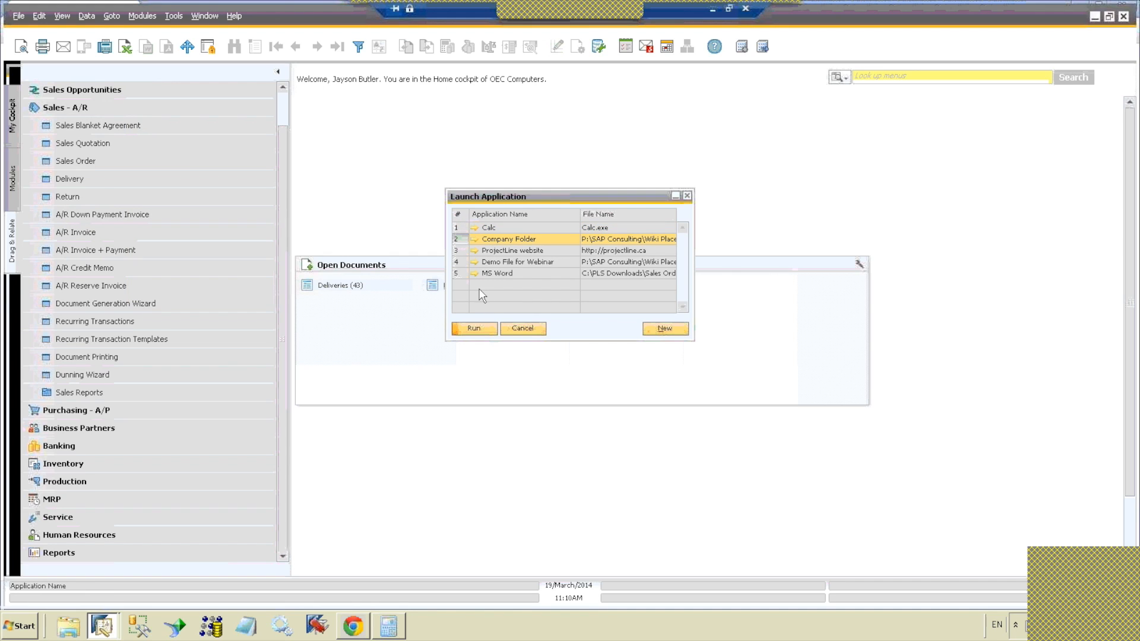
click(475, 330)
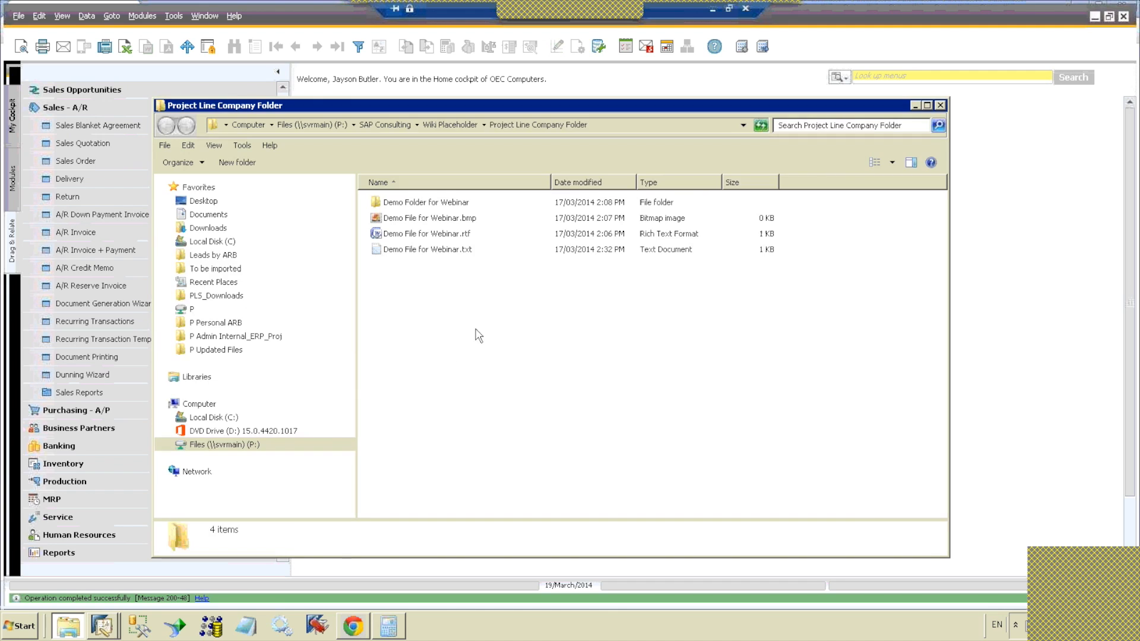
click(414, 254)
double_click(414, 249)
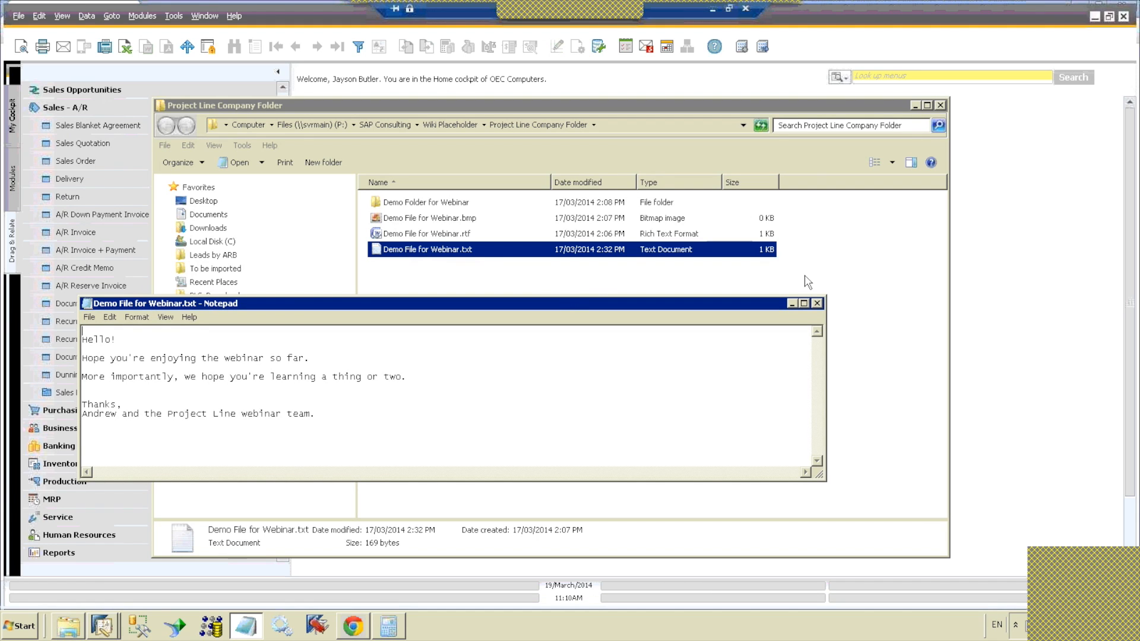
click(819, 308)
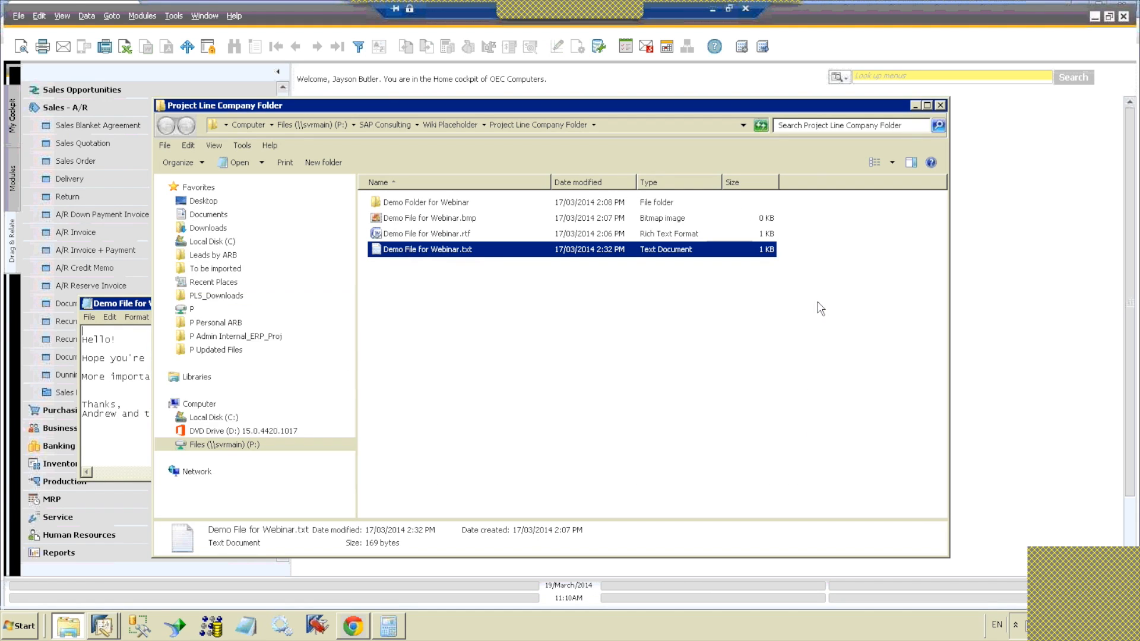
click(941, 106)
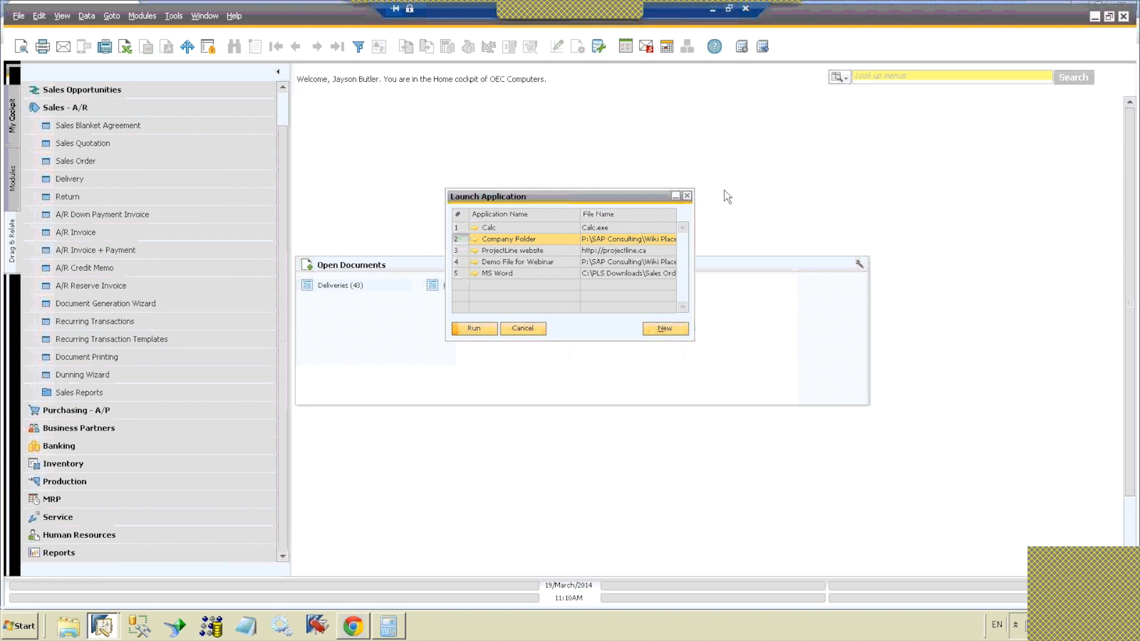
Step: Launch the ProjectLine website entry in Chrome, and switch back to the OEC Computers session of SAP Business One
double_click(555, 253)
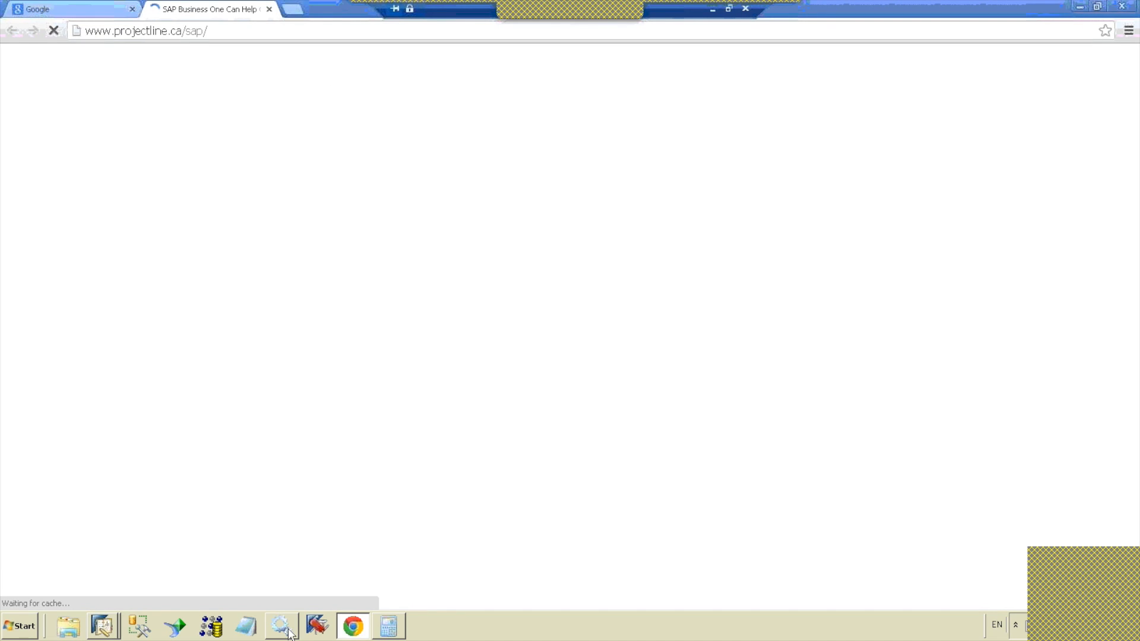
click(104, 627)
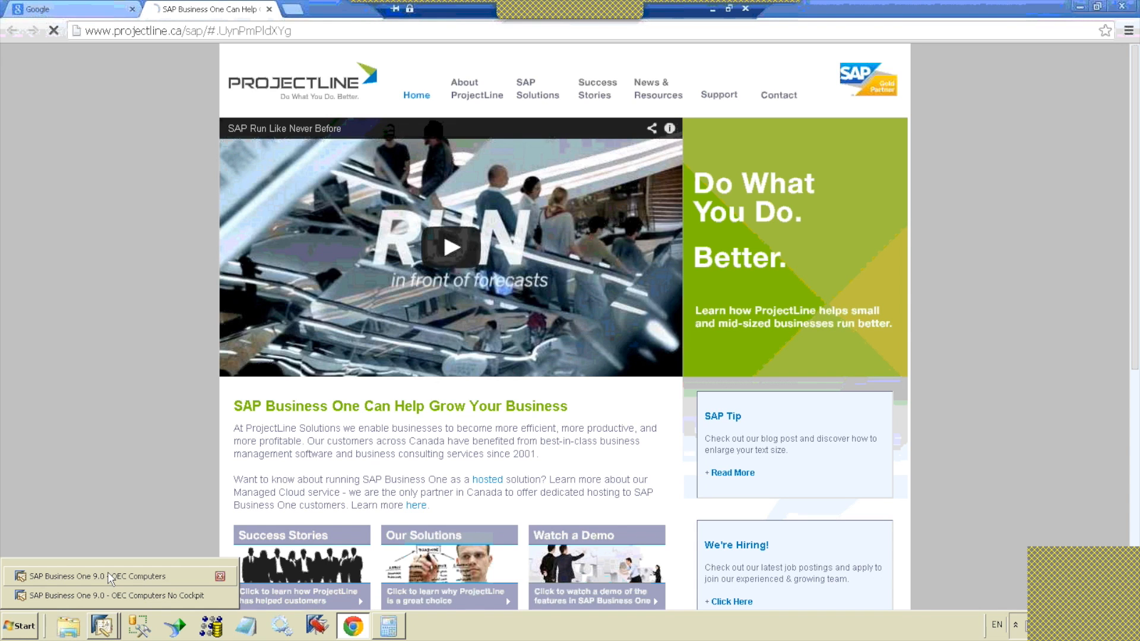
click(108, 574)
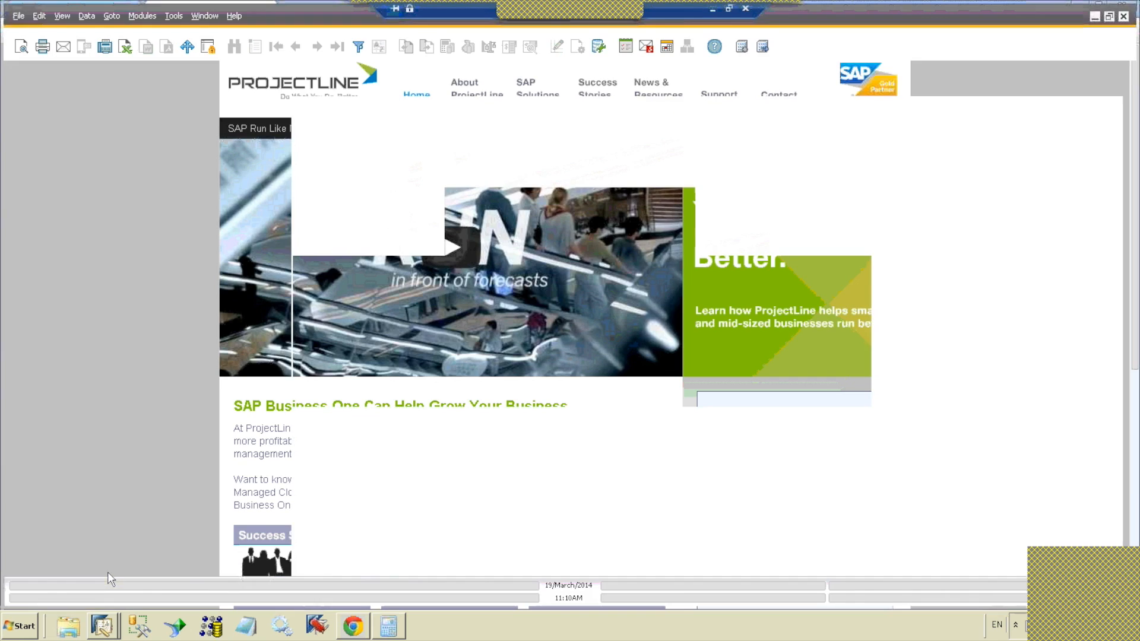
Step: Launch the MS Word entry, look through the exported sales order in an enlarged Adobe Reader window, and close it
click(506, 264)
click(505, 273)
click(476, 328)
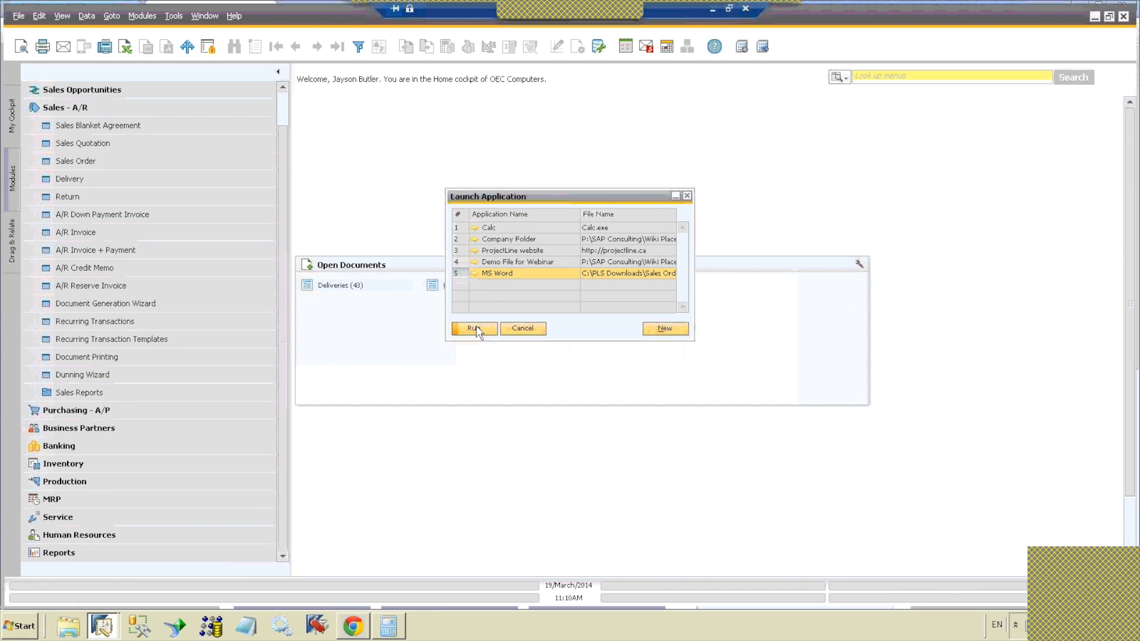
click(477, 330)
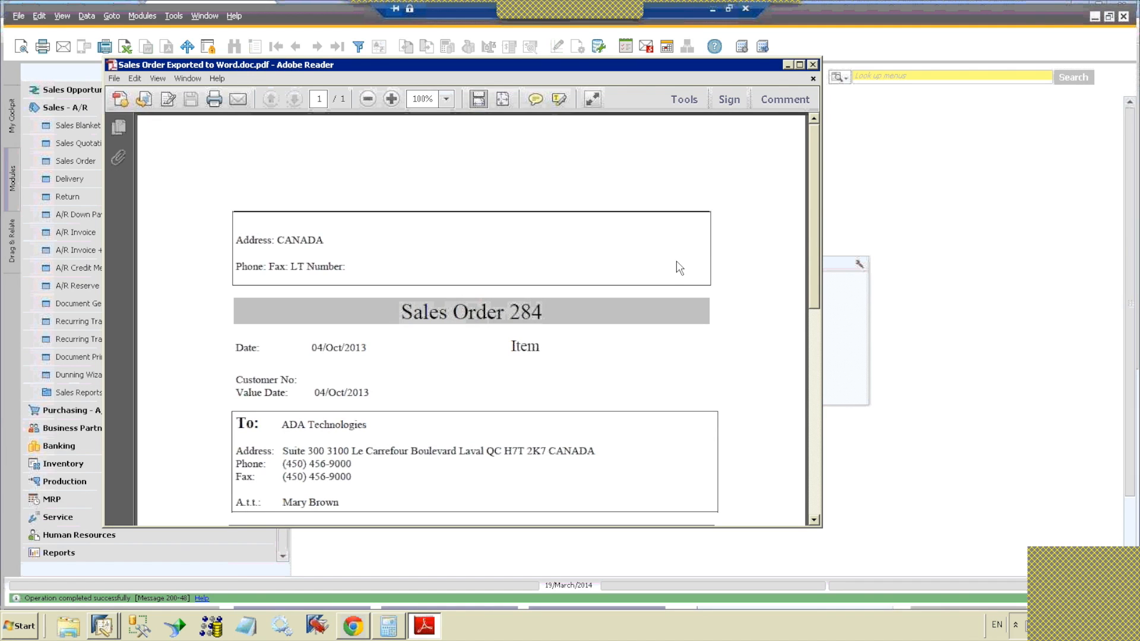
mouse_move(814, 216)
mouse_down()
mouse_move(823, 368)
mouse_move(810, 220)
mouse_move(828, 320)
mouse_move(814, 233)
mouse_up()
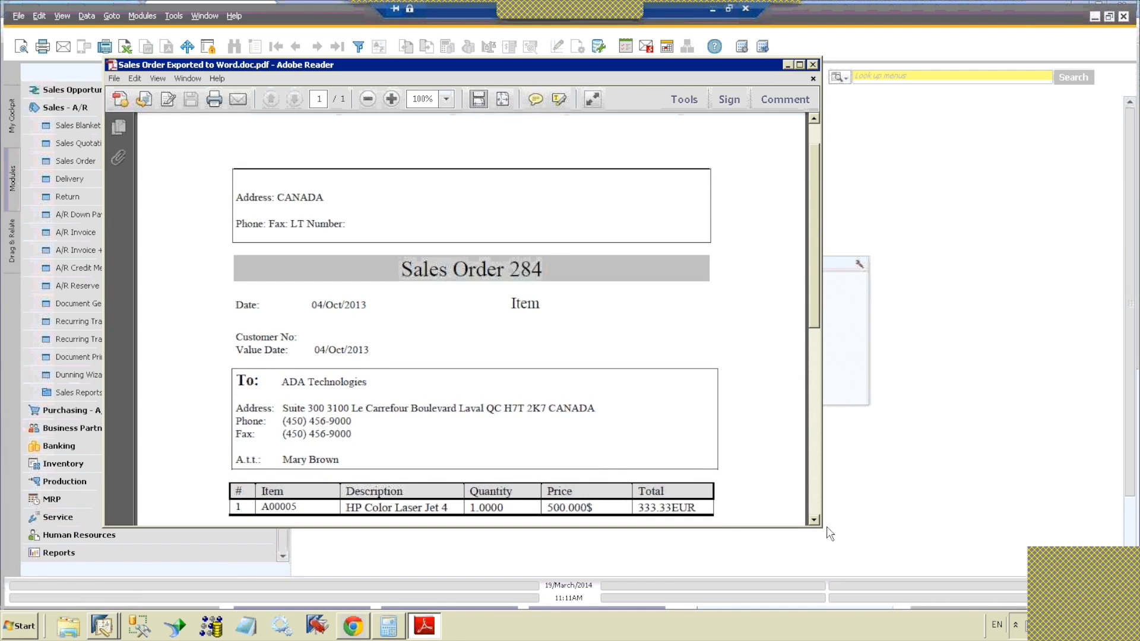
drag(820, 528, 859, 612)
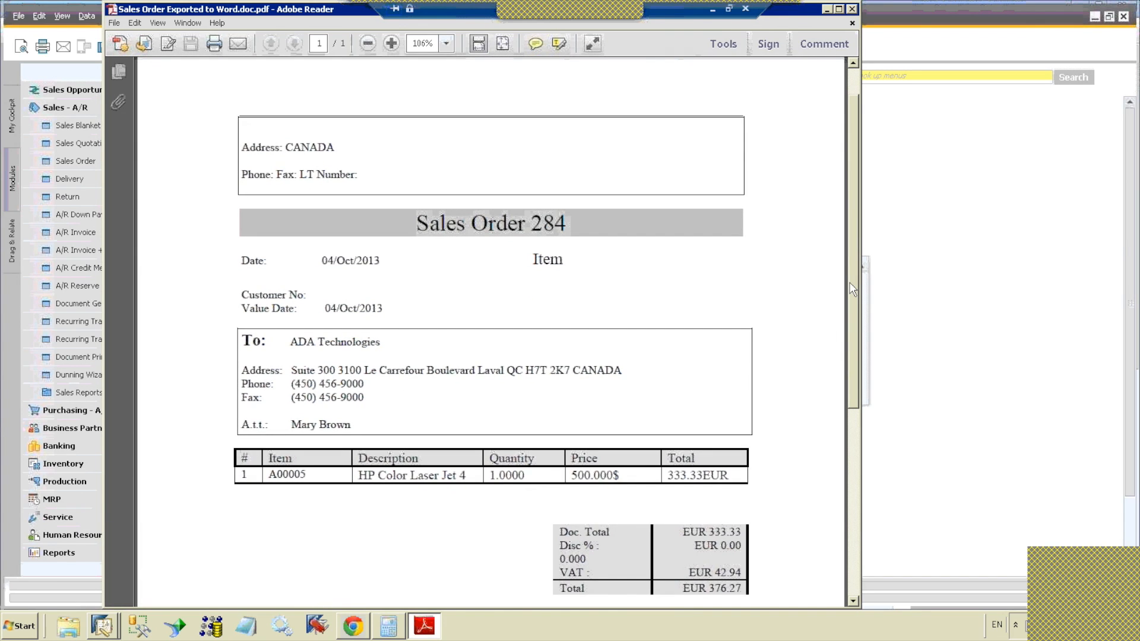
scroll(854, 283, up, 1)
scroll(854, 277, down, 3)
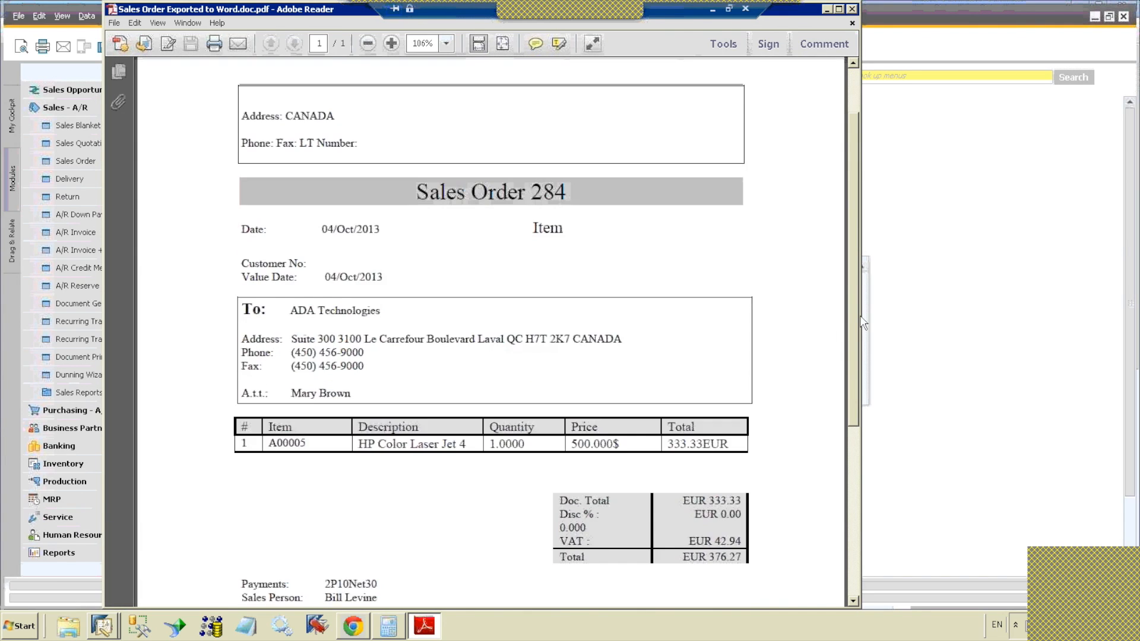
scroll(846, 215, up, 3)
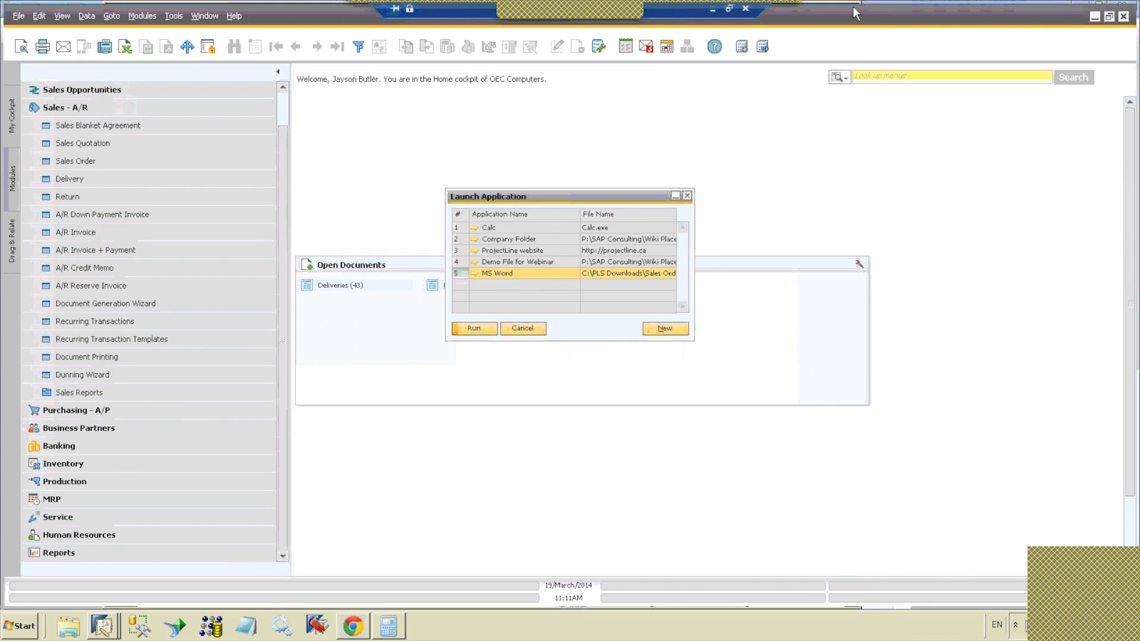
click(851, 9)
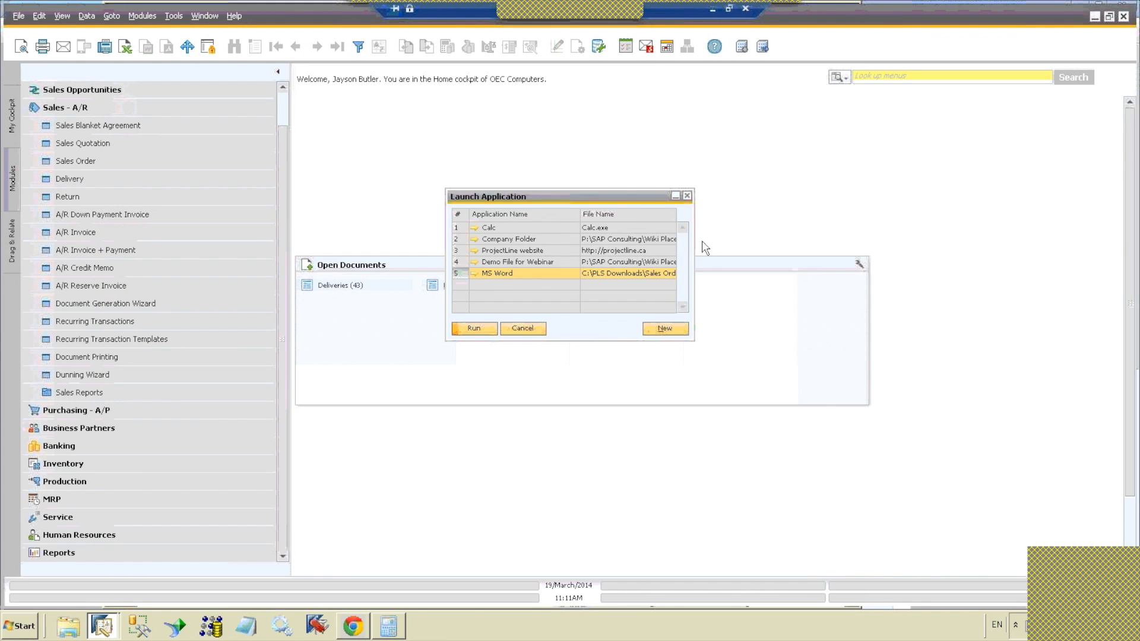
Step: Add a launch application entry named Calc with file name calc.exe, test-running it first, and close the application list
drag(692, 340, 774, 382)
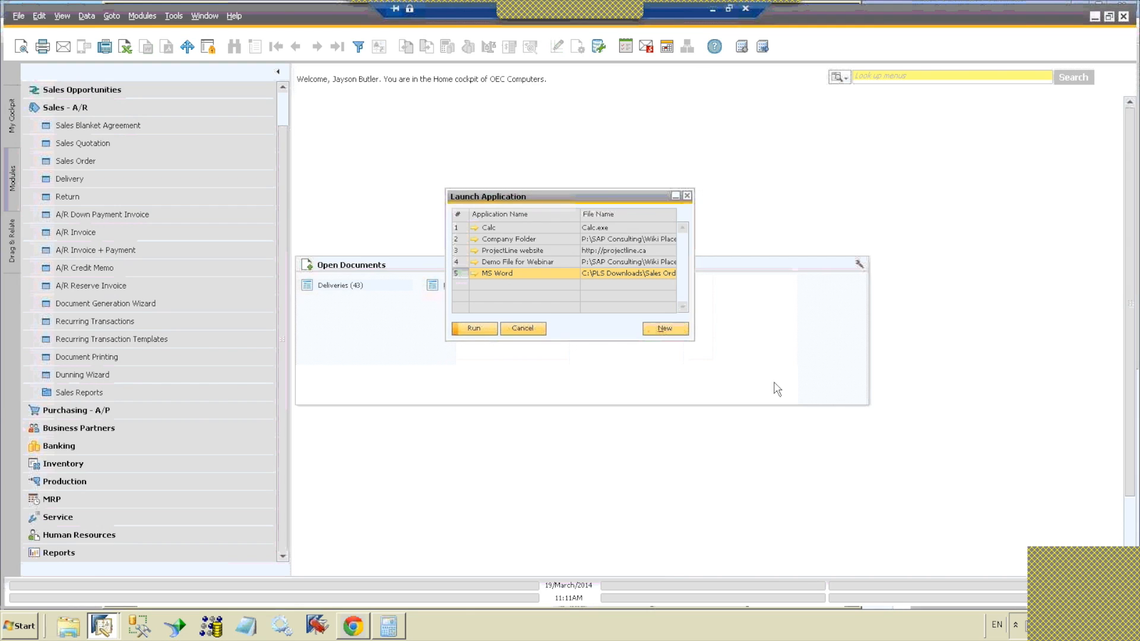
click(664, 331)
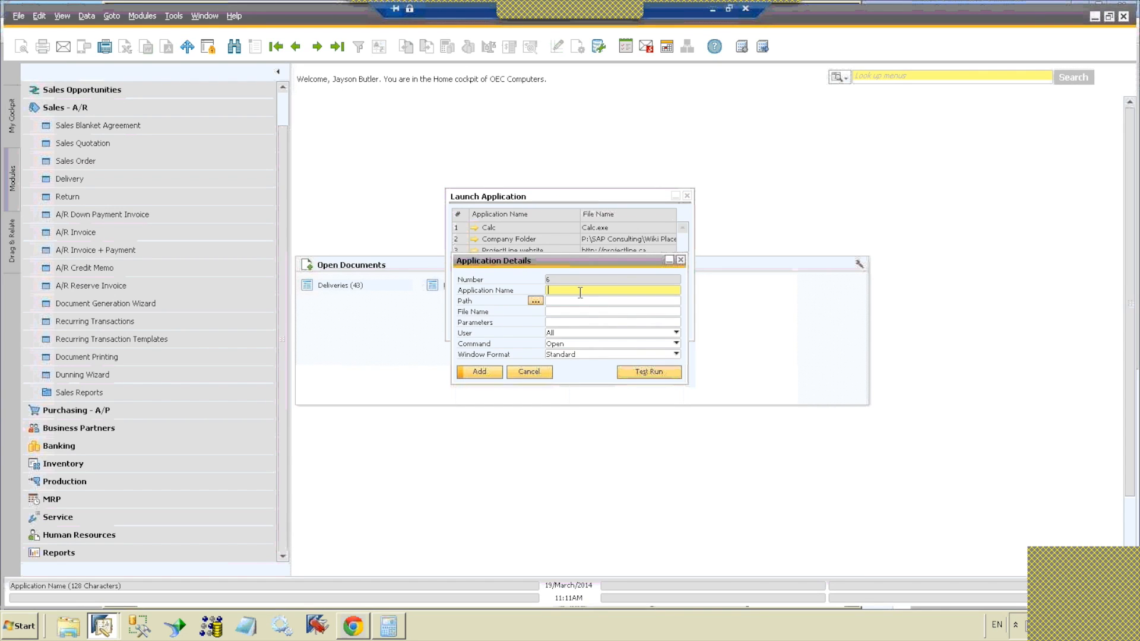
text(cac)
key(Tab)
key(shift+Tab)
text(Calc)
key(Tab)
key(Tab)
text(calc.exe)
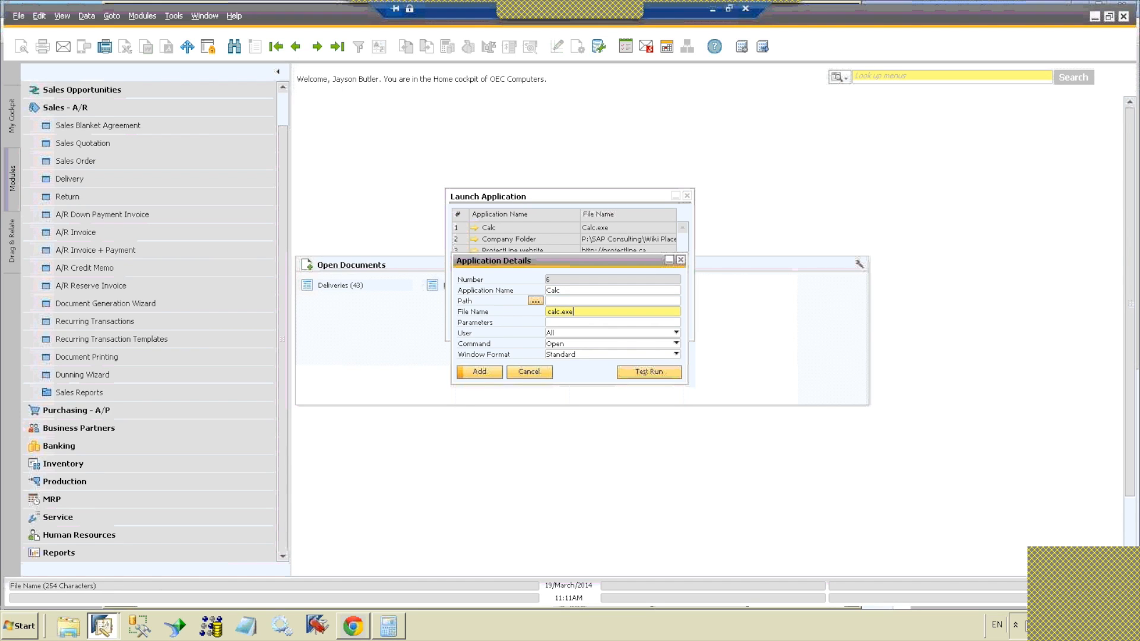
click(652, 372)
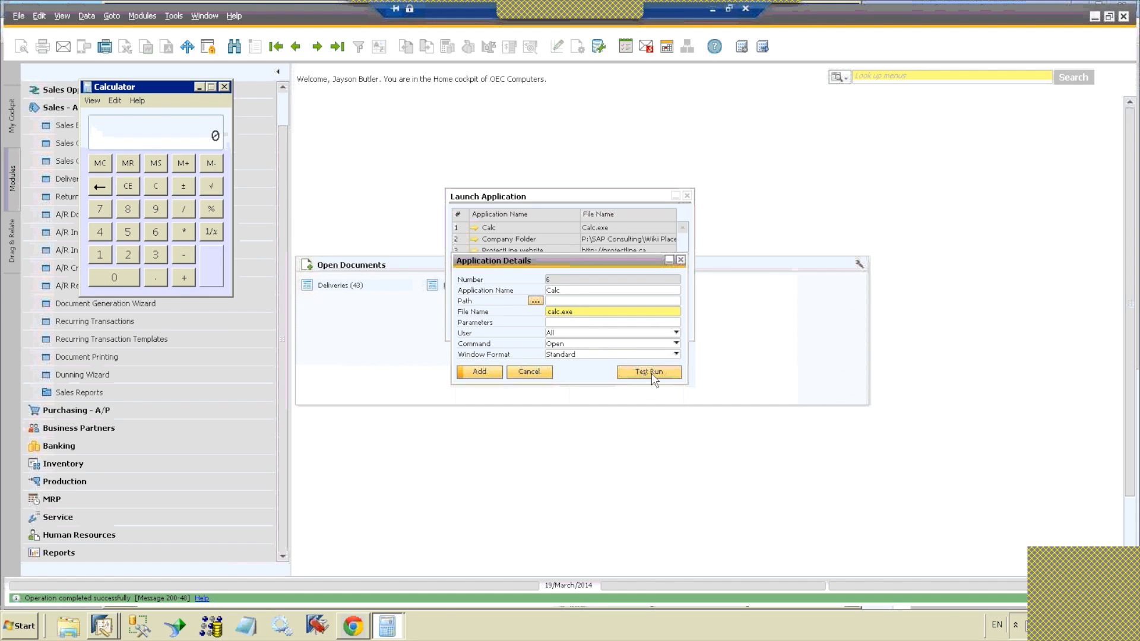
click(483, 372)
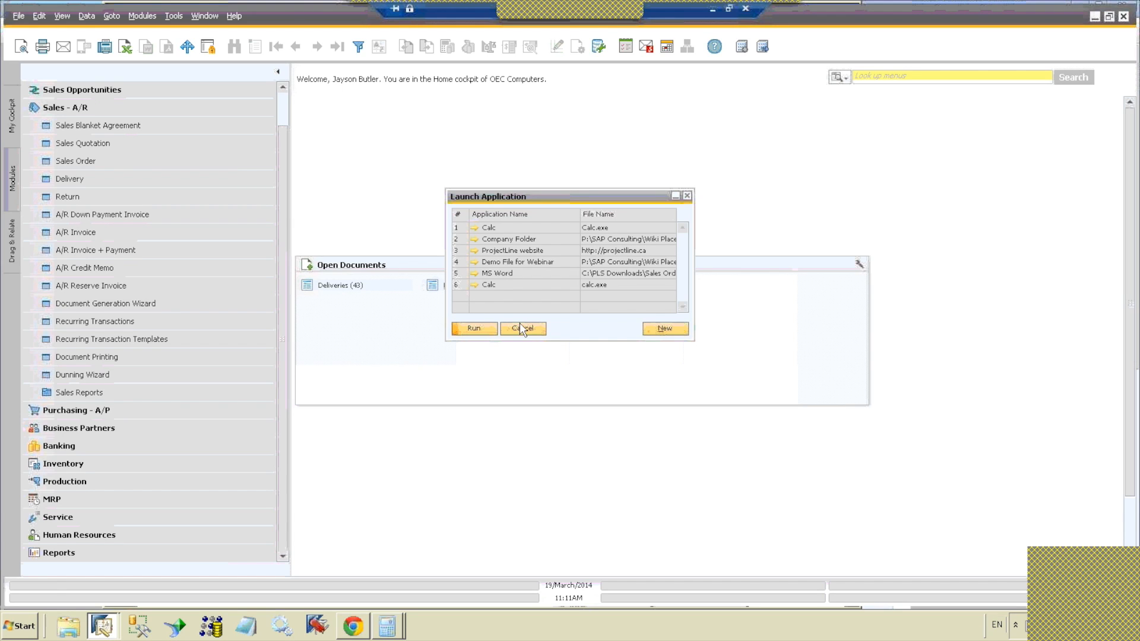
click(521, 330)
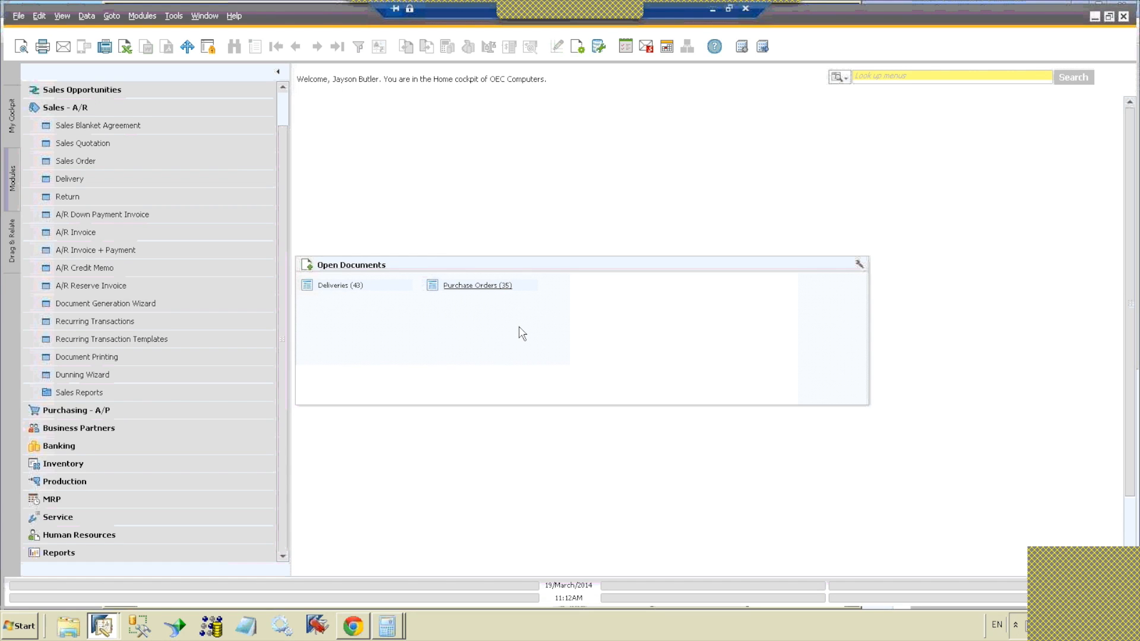
Step: Lock the SAP Business One screen and unlock it by entering the manager account's password
click(208, 50)
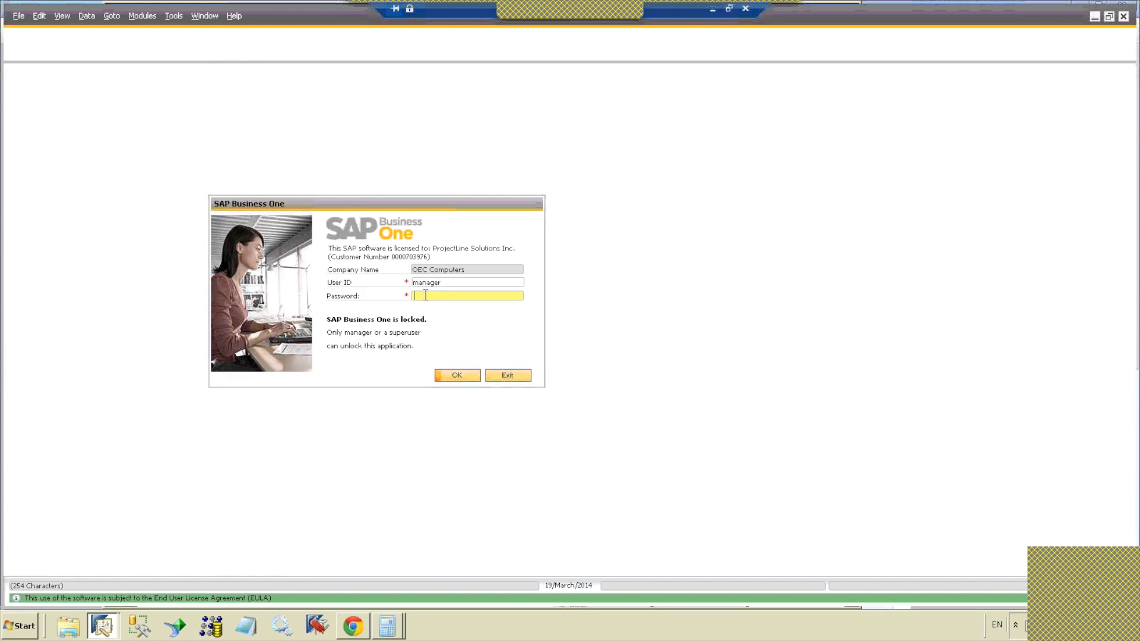
text(1234)
click(456, 376)
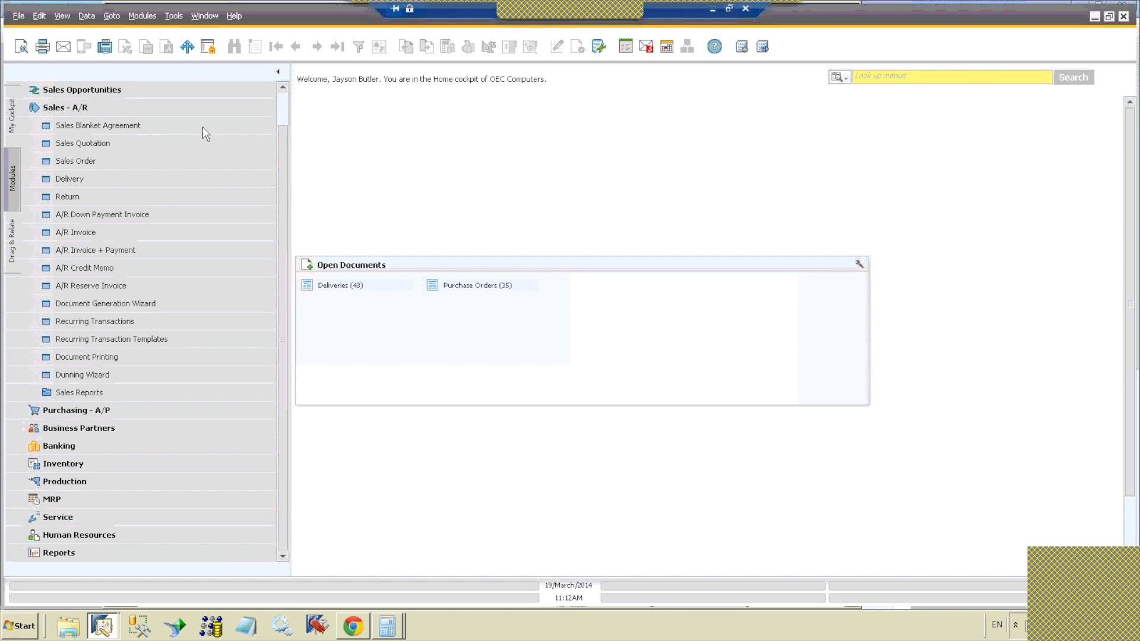
Step: Open the sales order form in find mode, search with the wildcard * in the customer name, and close the results list
click(187, 110)
click(190, 161)
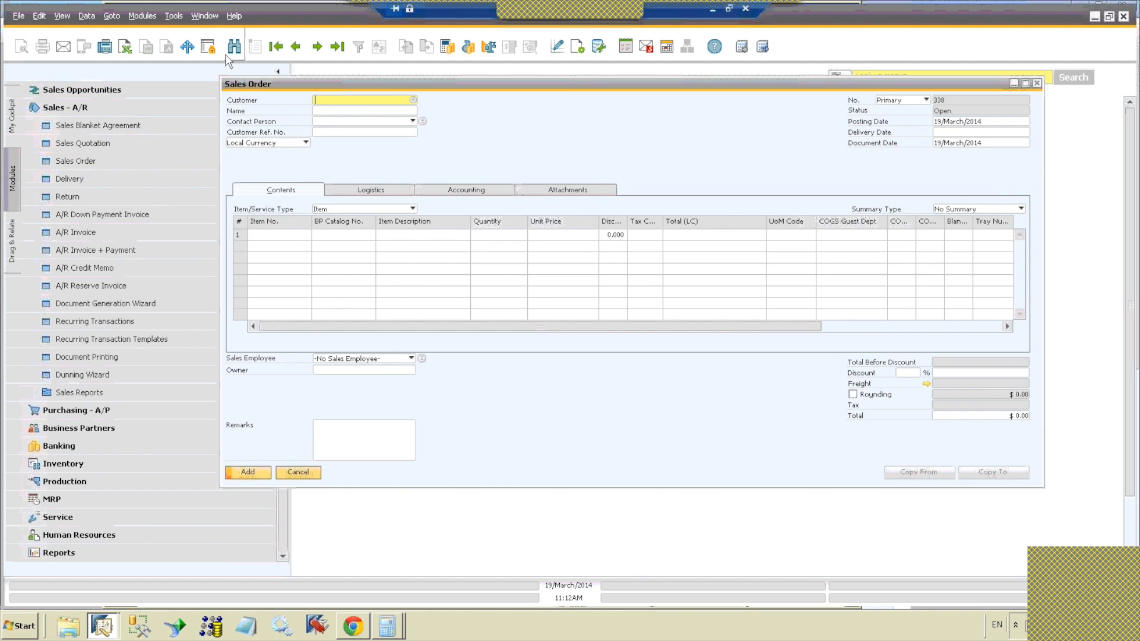
click(234, 48)
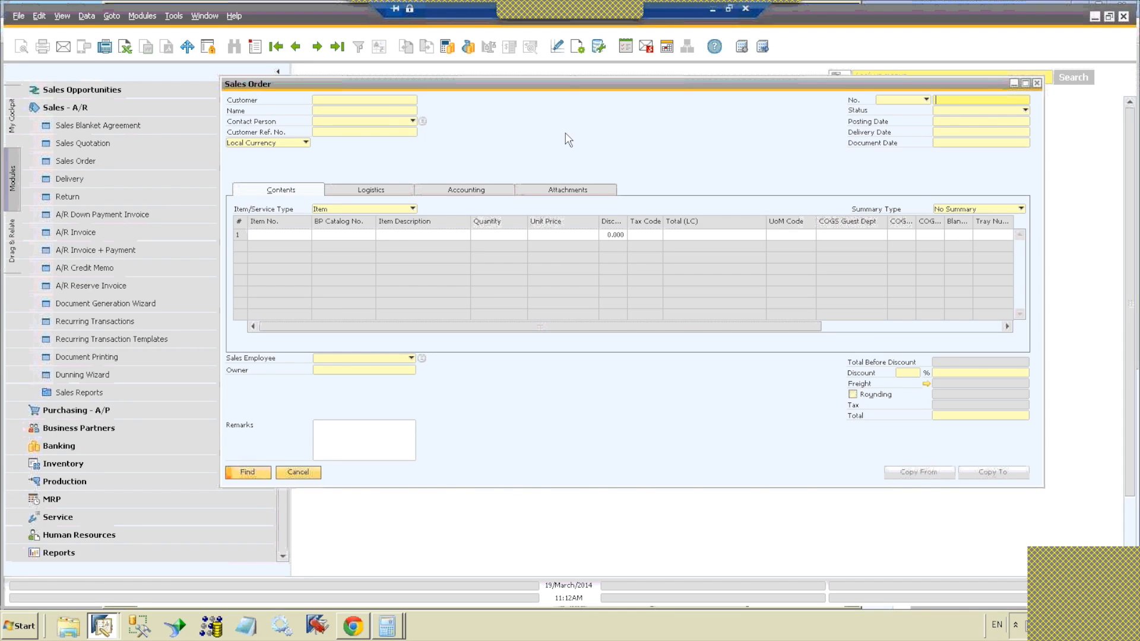
click(386, 110)
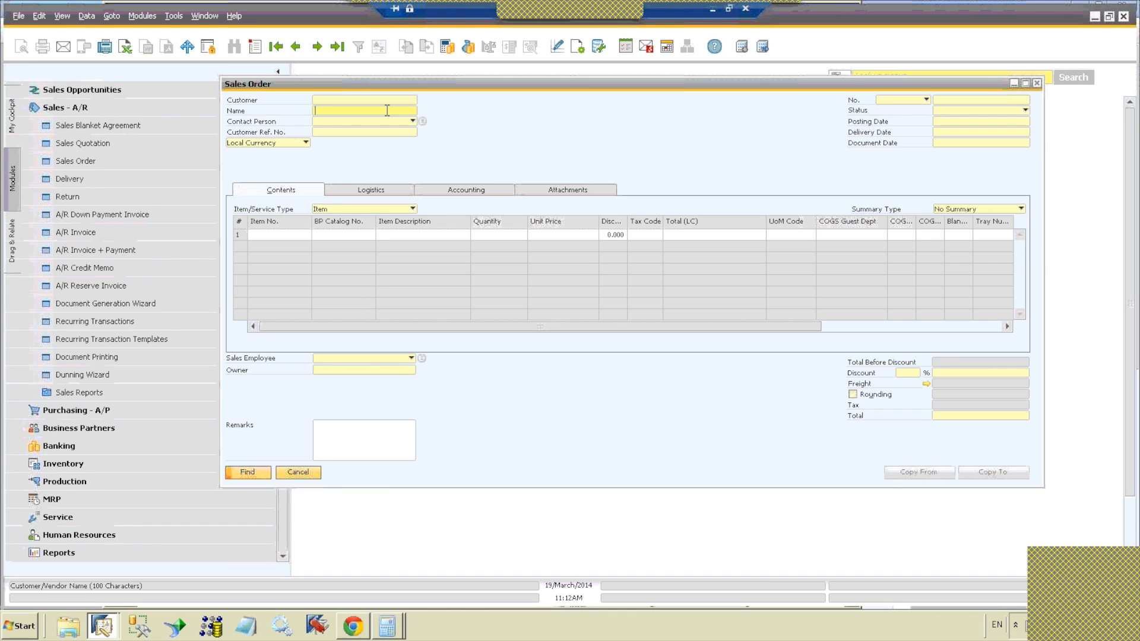
text(*)
key(Return)
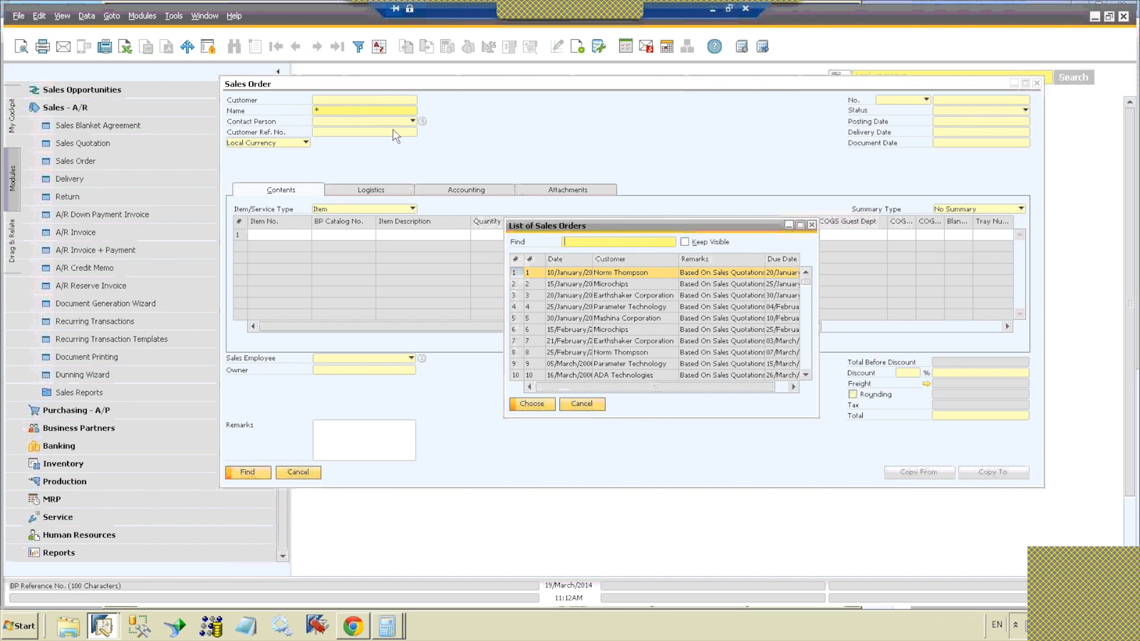
click(811, 225)
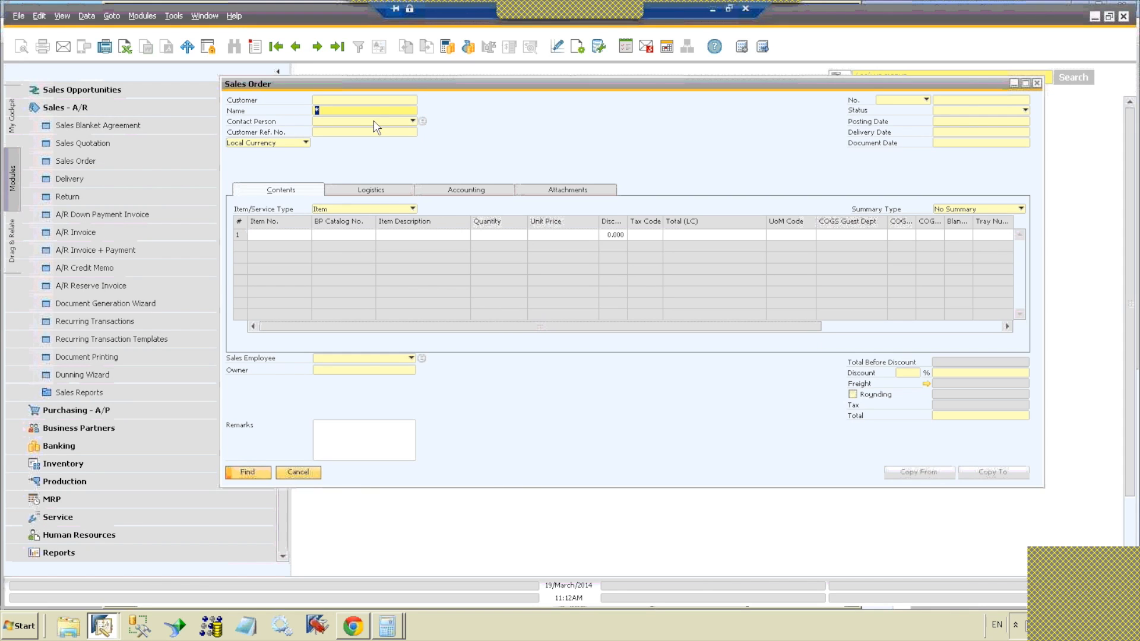
Step: Search the sales orders for the customer name coffee, and close the results list
drag(366, 110, 325, 110)
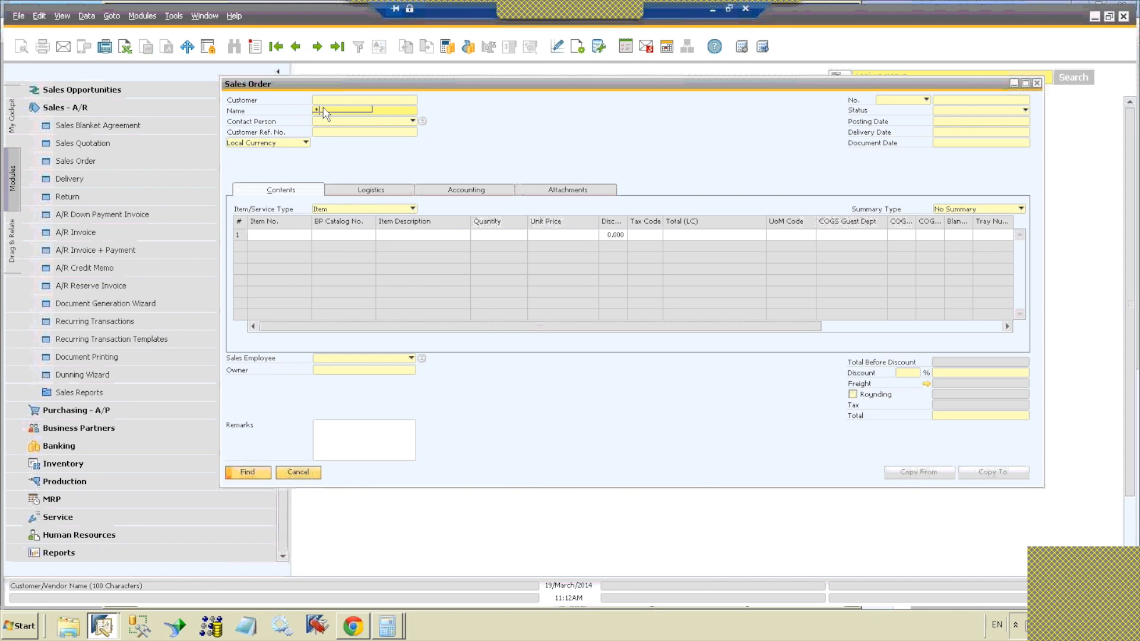
click(377, 99)
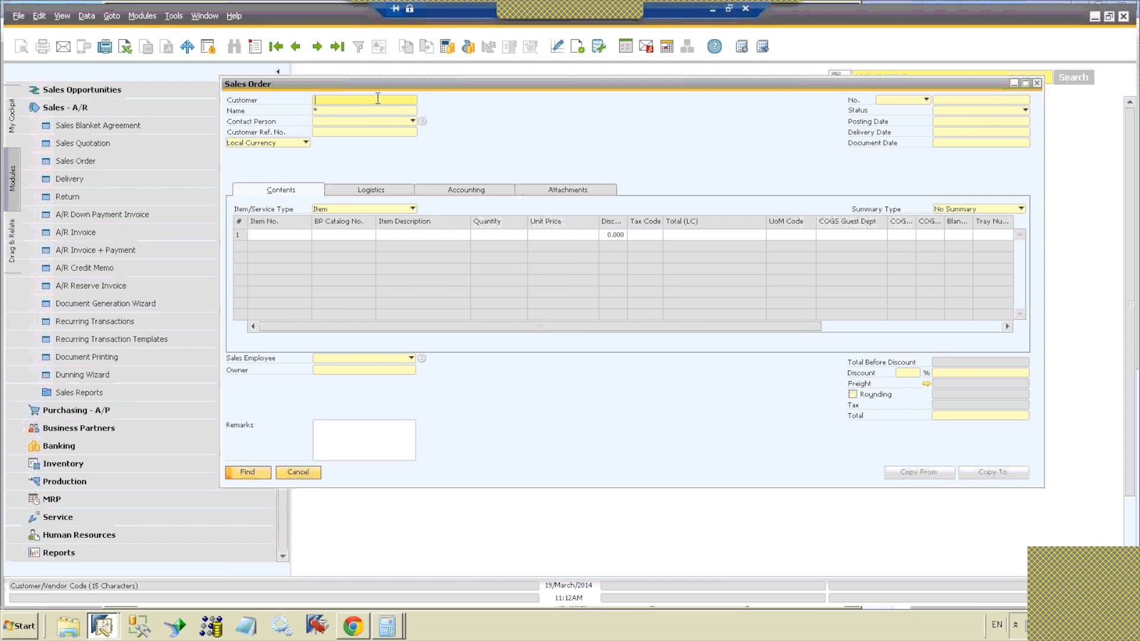
key(Tab)
text(coffee)
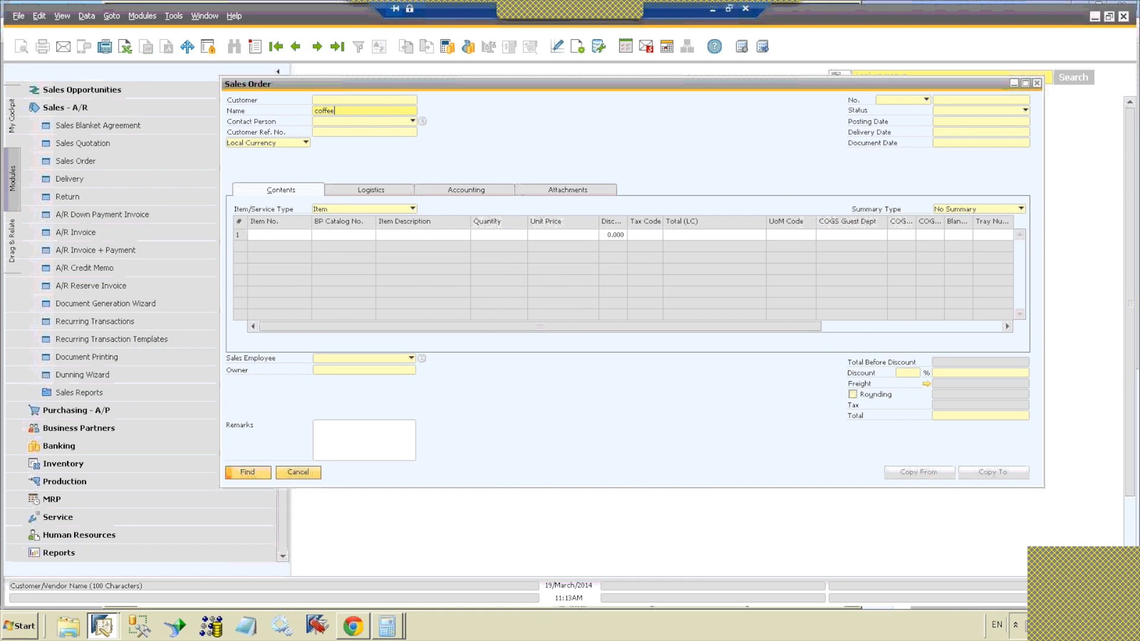
key(Return)
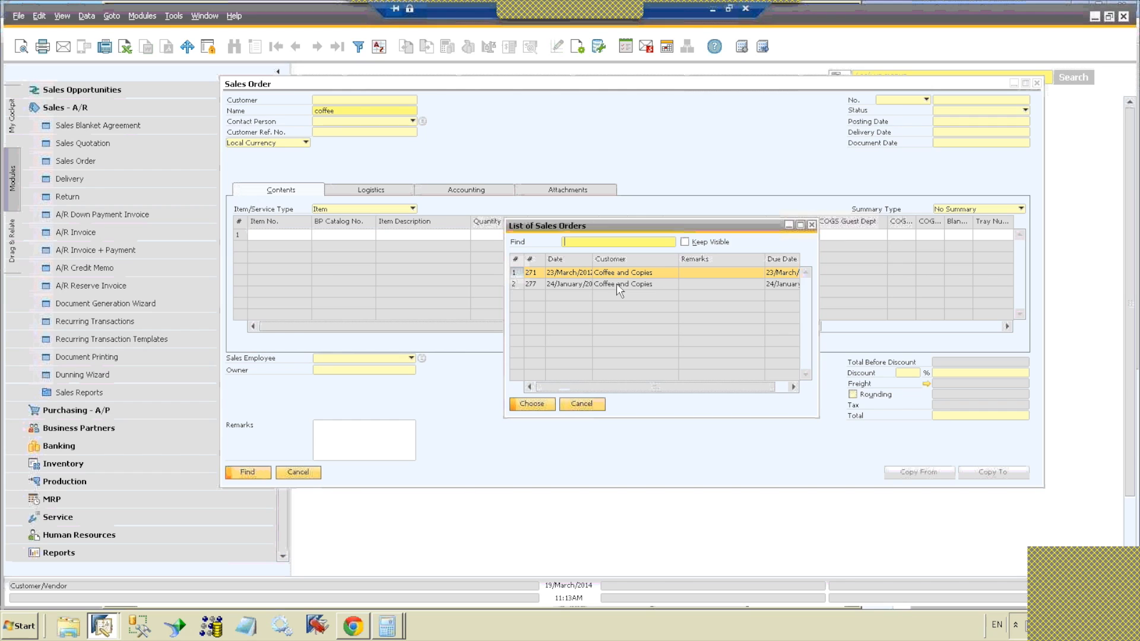
click(811, 225)
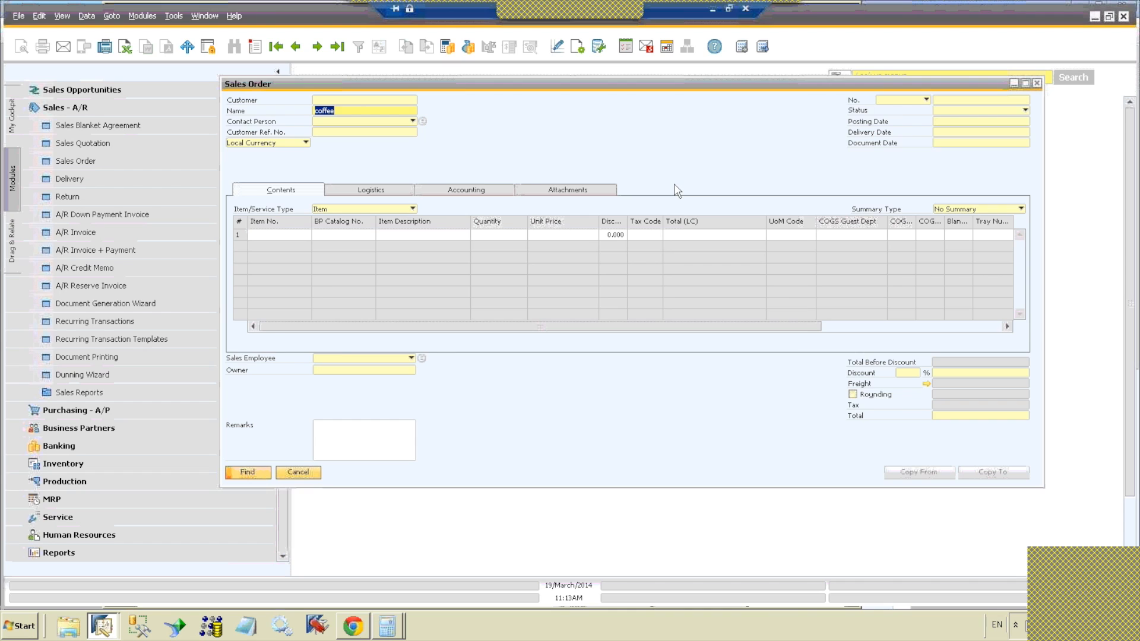
Step: Close the sales order search form and open a new sales order from Sales - A/R
click(1036, 84)
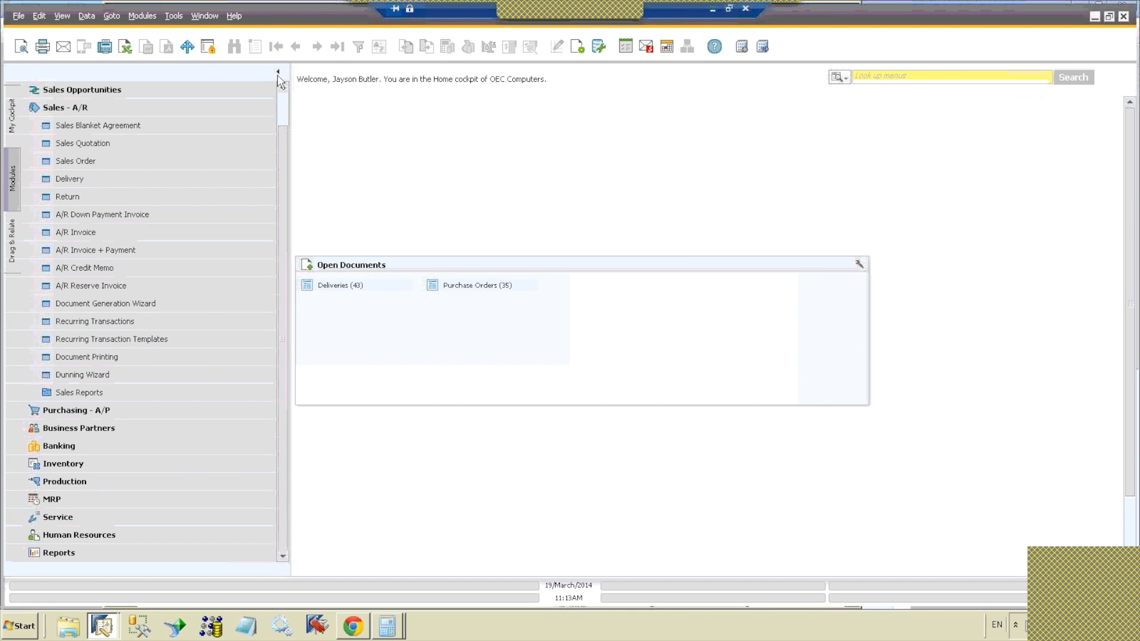
click(87, 165)
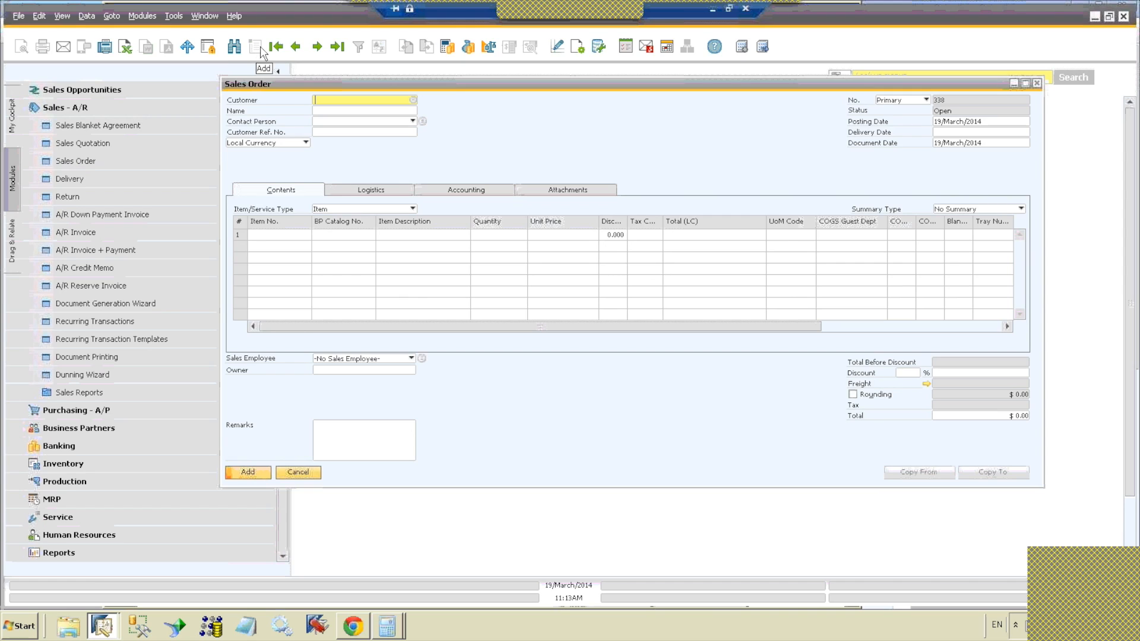
click(1037, 84)
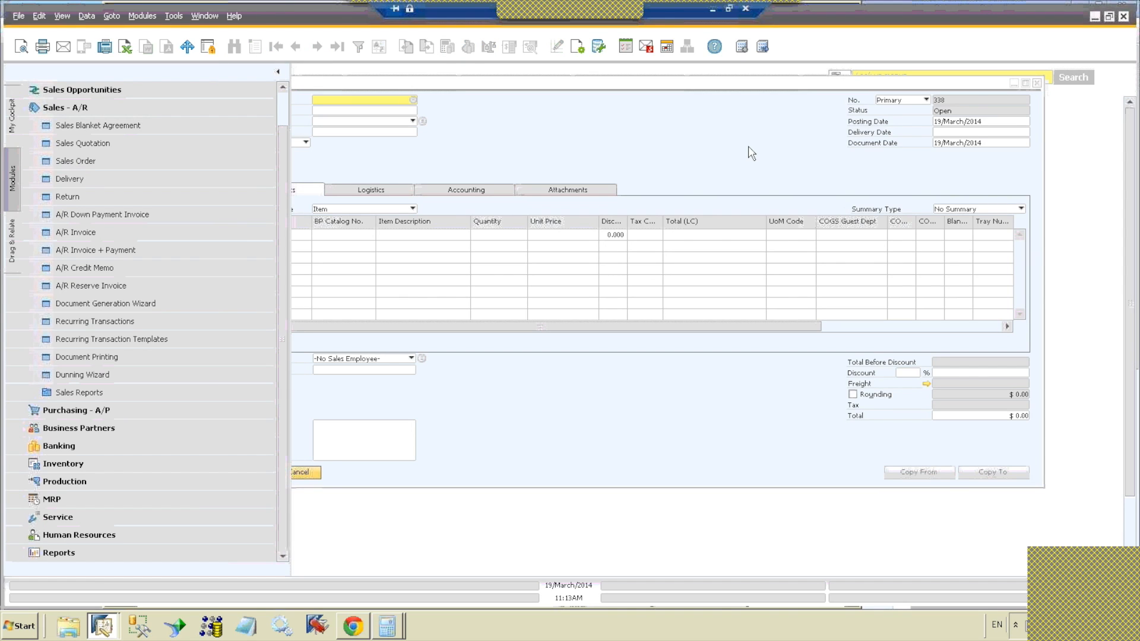
Step: Open Item Master Data from the Inventory module and switch the form to add mode
click(241, 105)
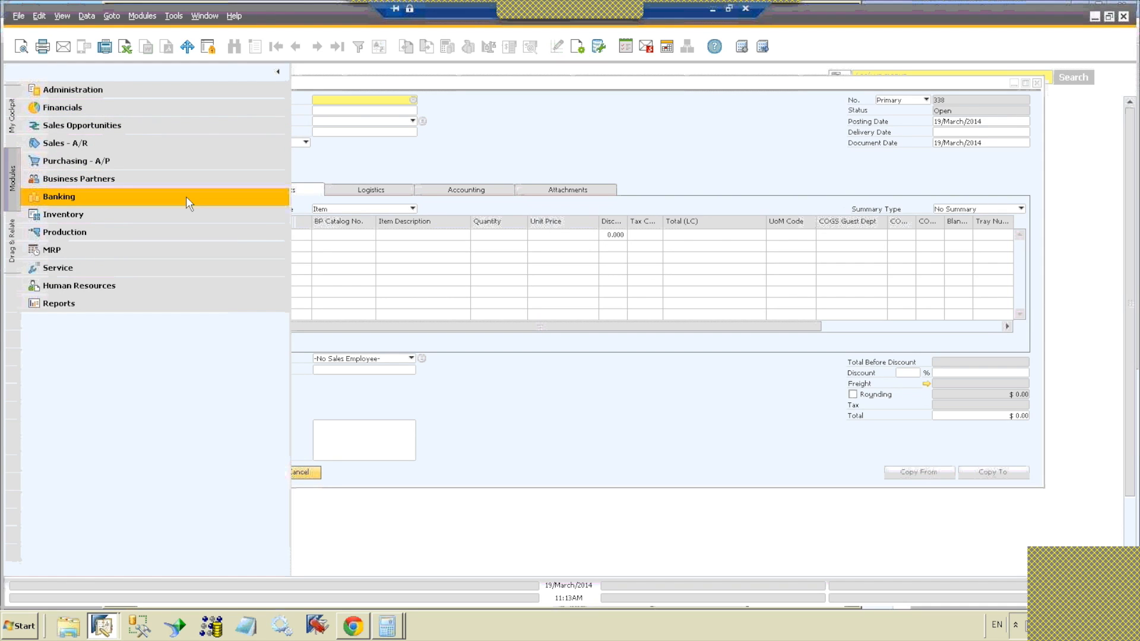
click(183, 215)
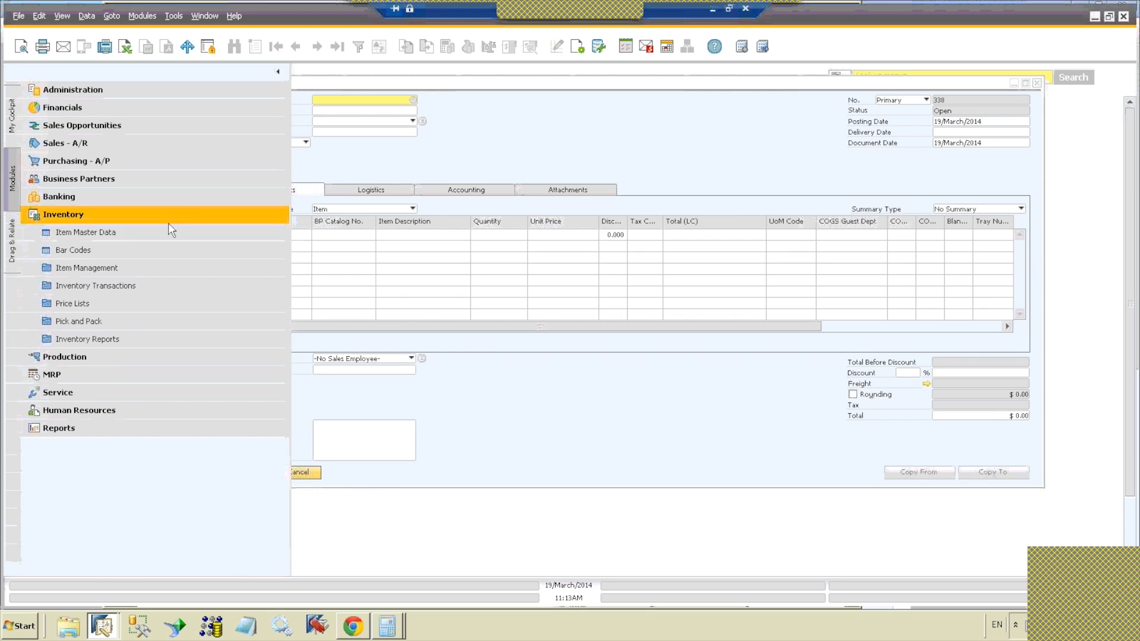
click(163, 232)
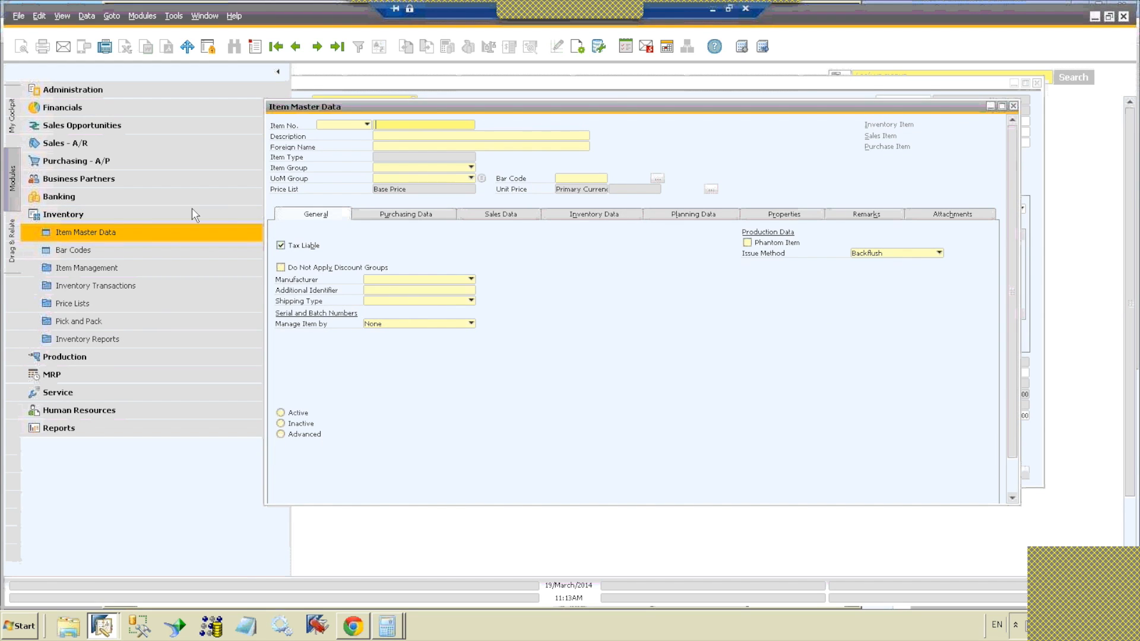
click(255, 48)
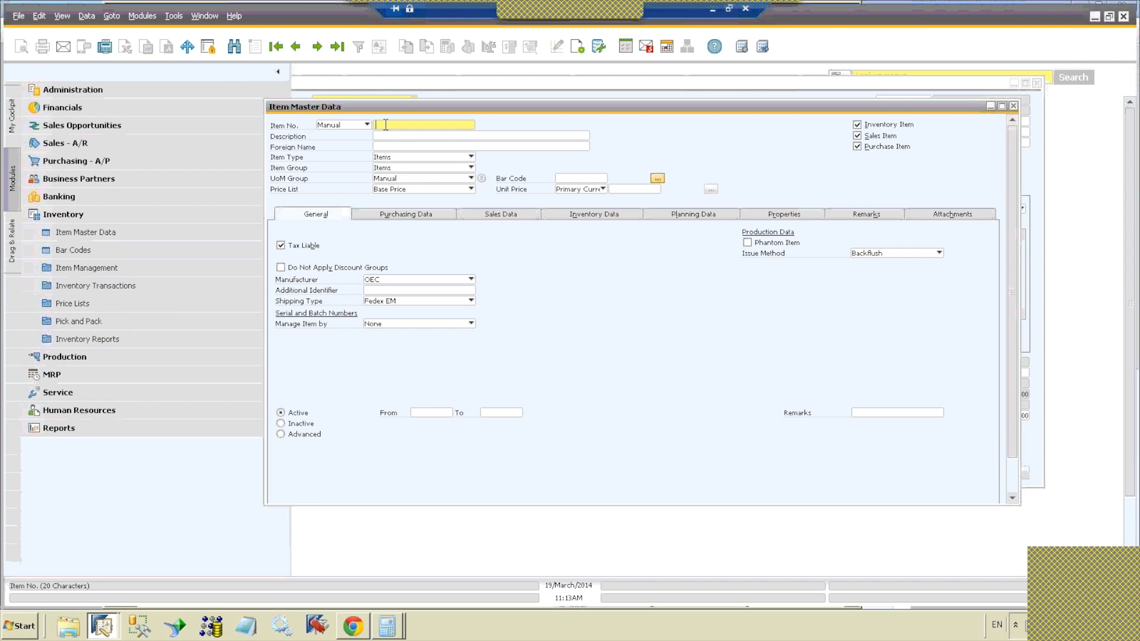
Step: Add an item with number 10090 and description Thing a ma jig, maximizing the form before saving
text(10090)
key(Tab)
text(Thin)
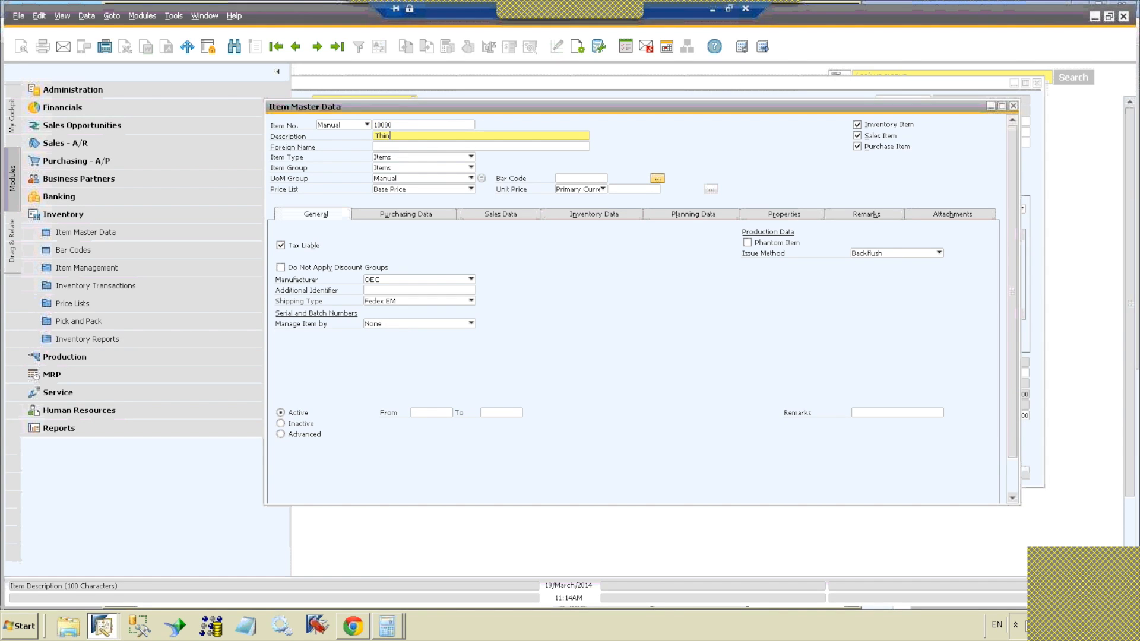
text(g a ma jig)
double_click(494, 113)
click(48, 561)
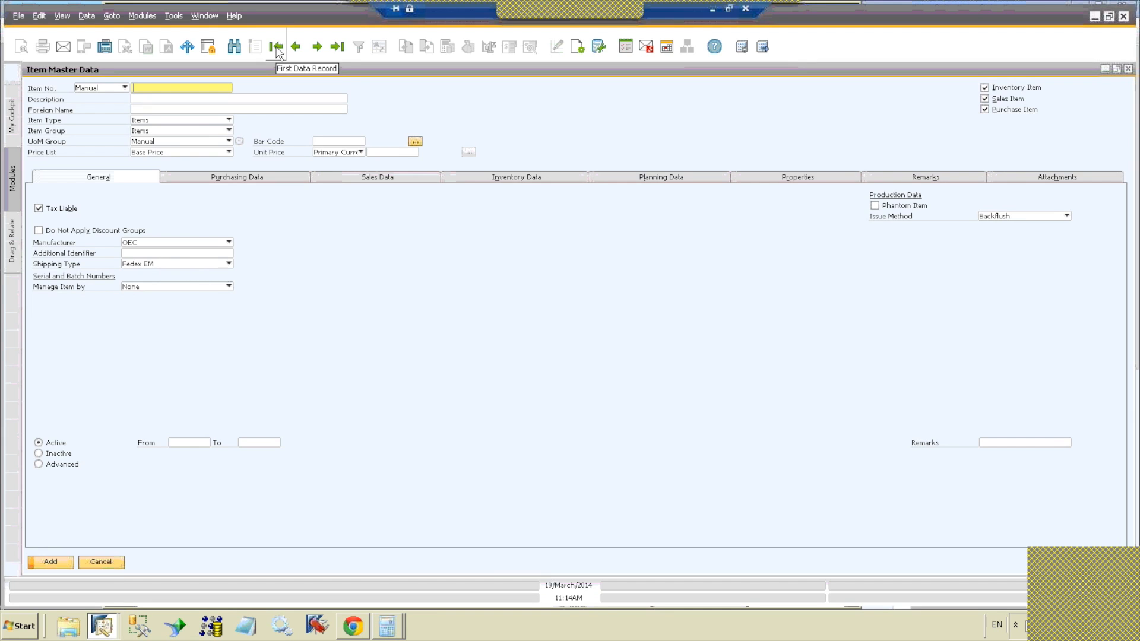
Step: View the first and second item master records, switching the form between maximized and restored size, and close it
click(276, 50)
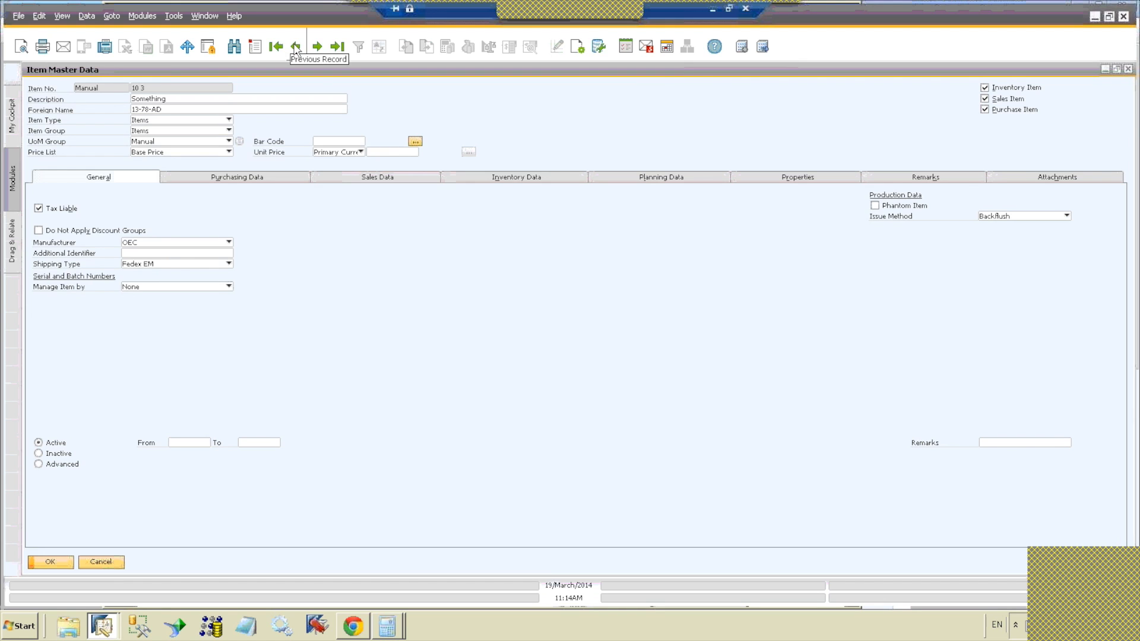
double_click(318, 70)
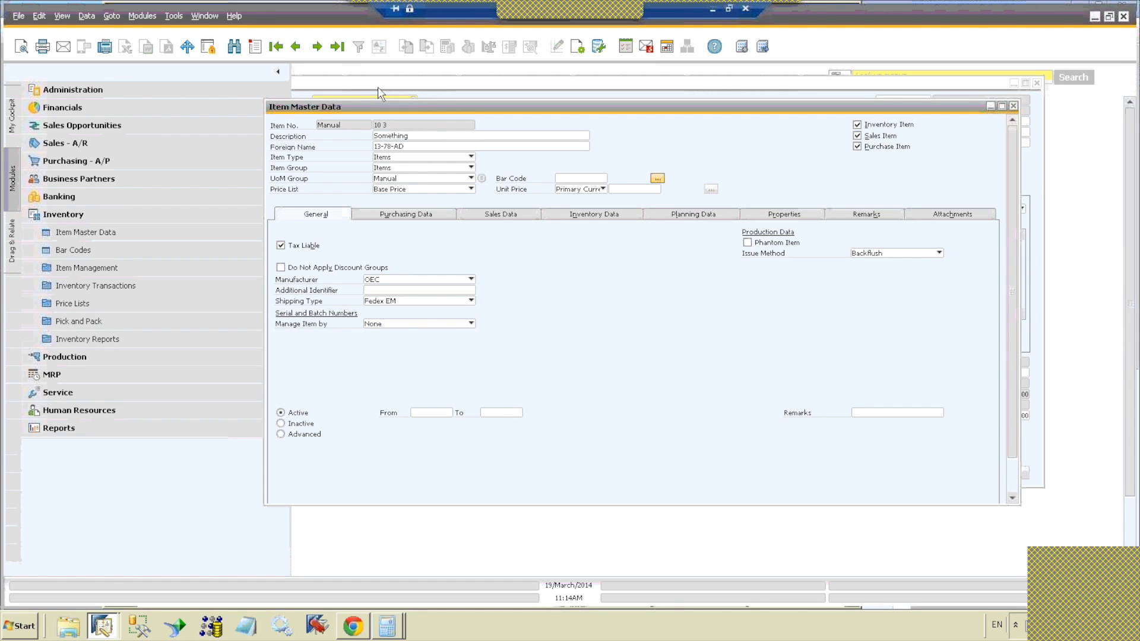
click(317, 46)
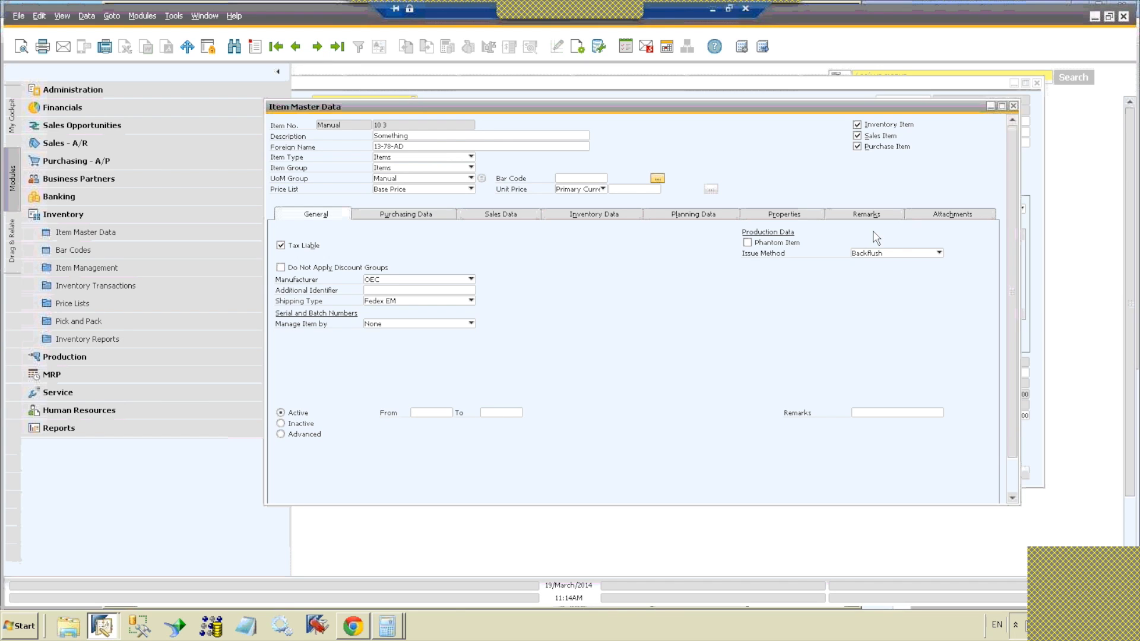
click(1002, 107)
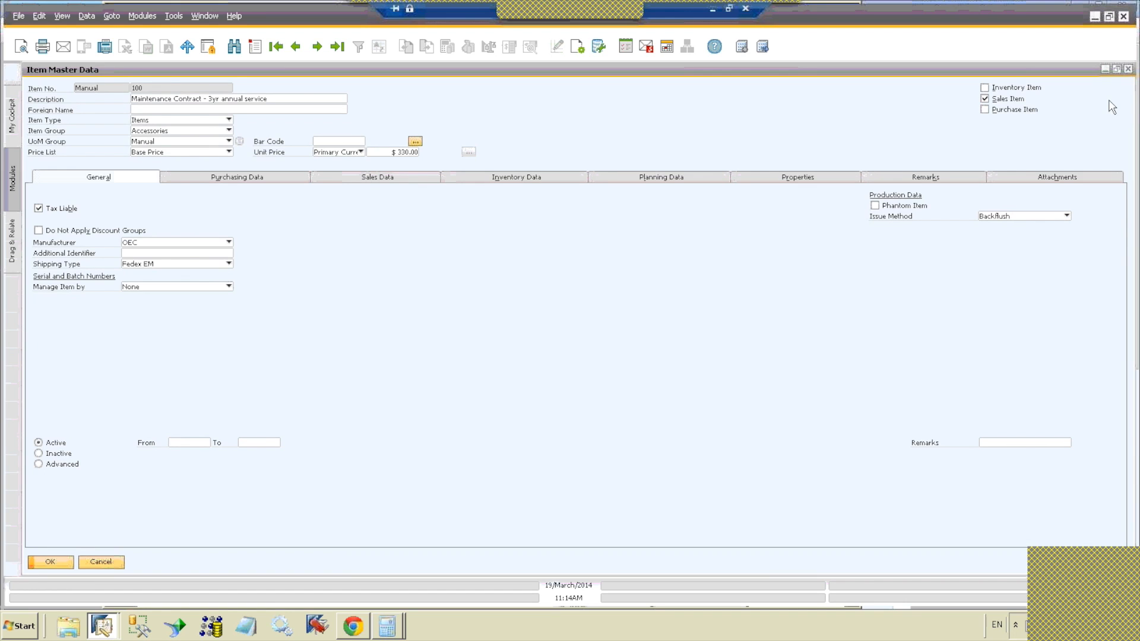
click(1128, 69)
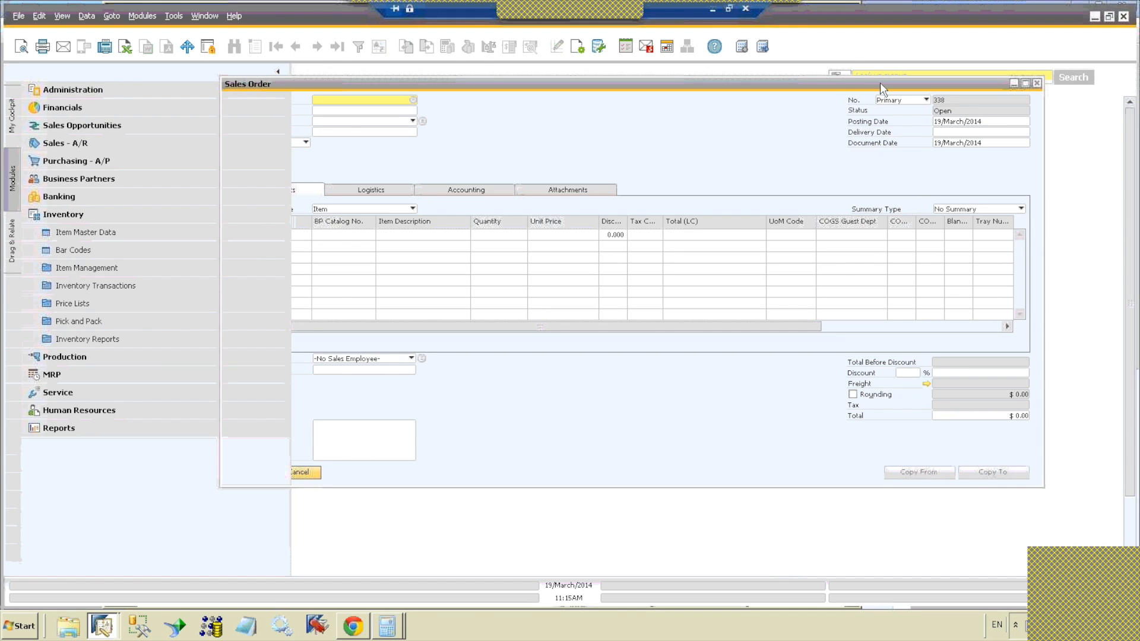
Step: Bring the sales order form to the front and browse backward, to the first order, forward two orders, and to the last order
drag(880, 84, 881, 97)
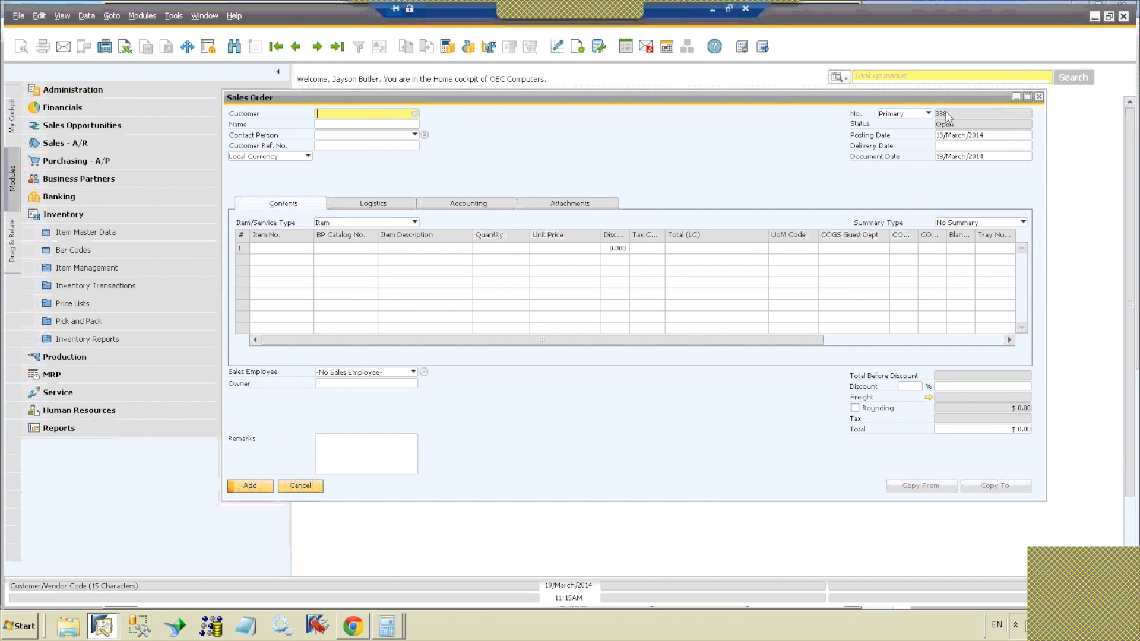
click(297, 50)
click(297, 50)
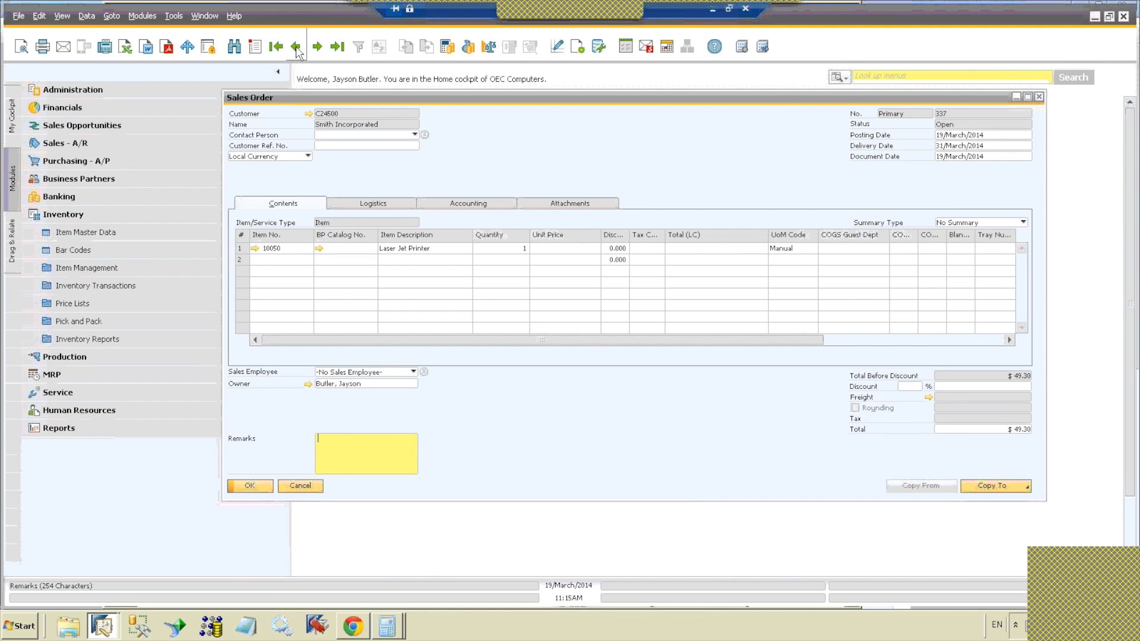
click(277, 50)
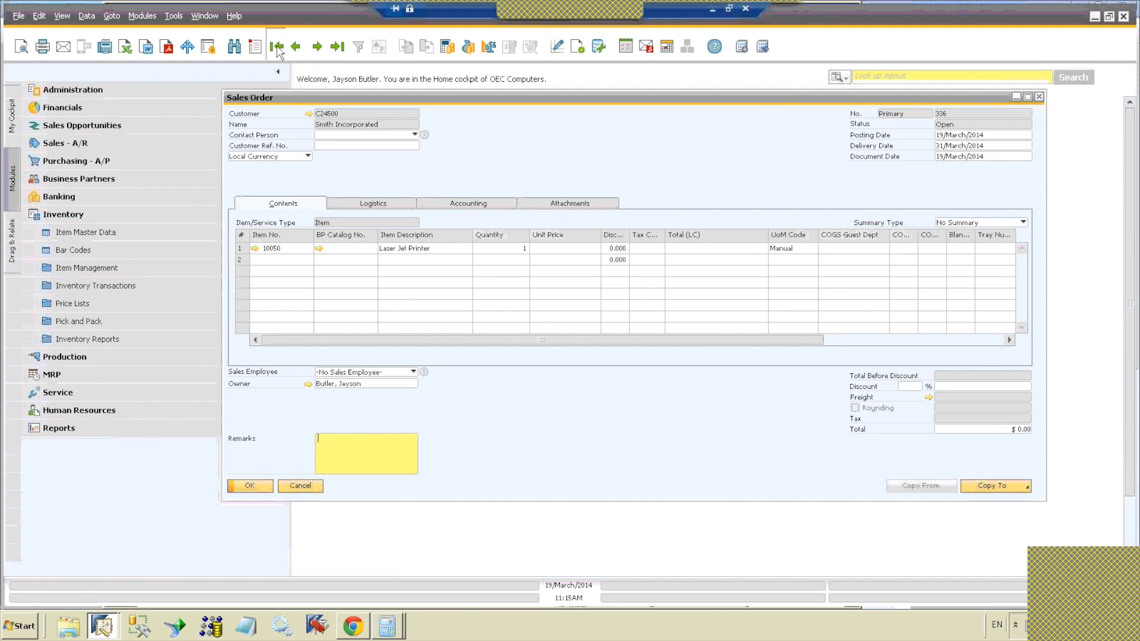
click(317, 48)
click(317, 48)
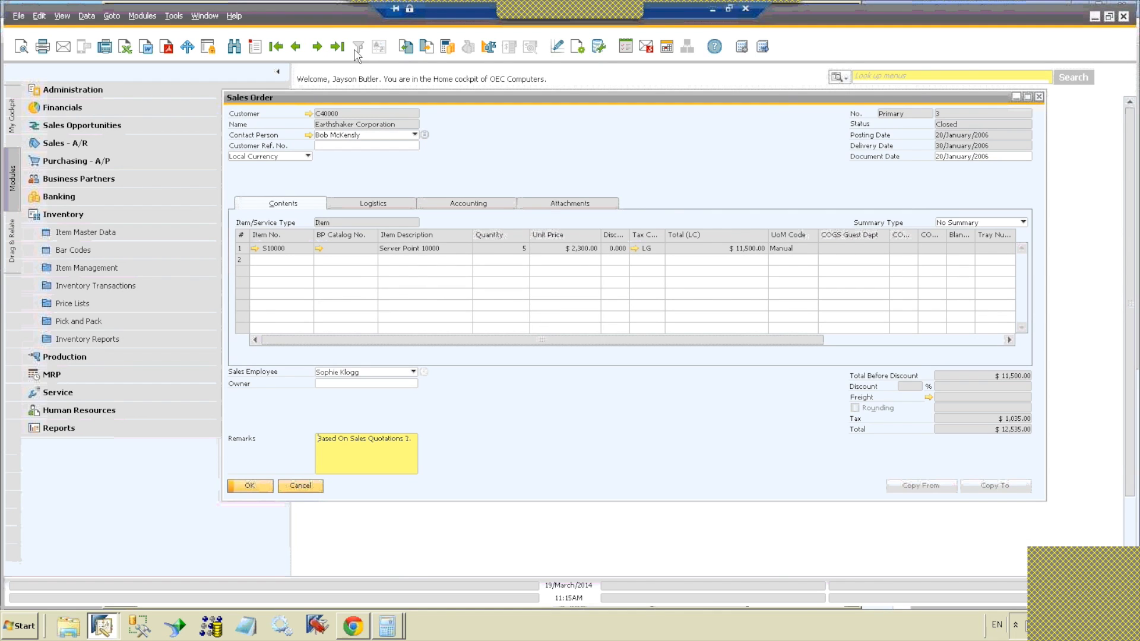
click(339, 47)
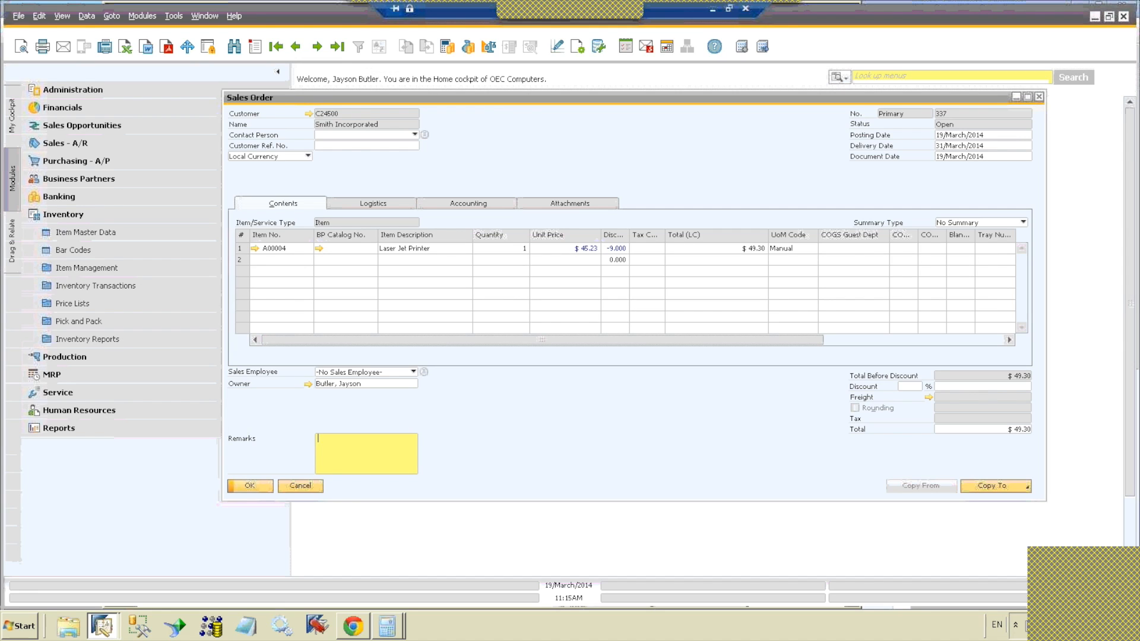
Step: Switch to the presentation's concluding slide and return to SAP Business One
key(alt+Tab)
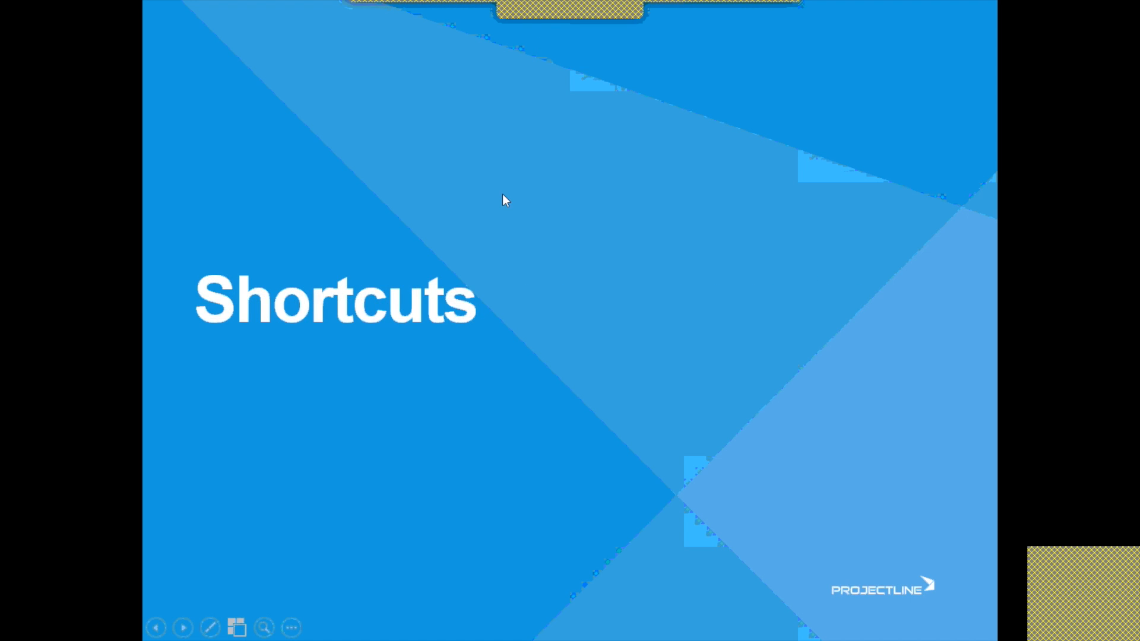
click(502, 195)
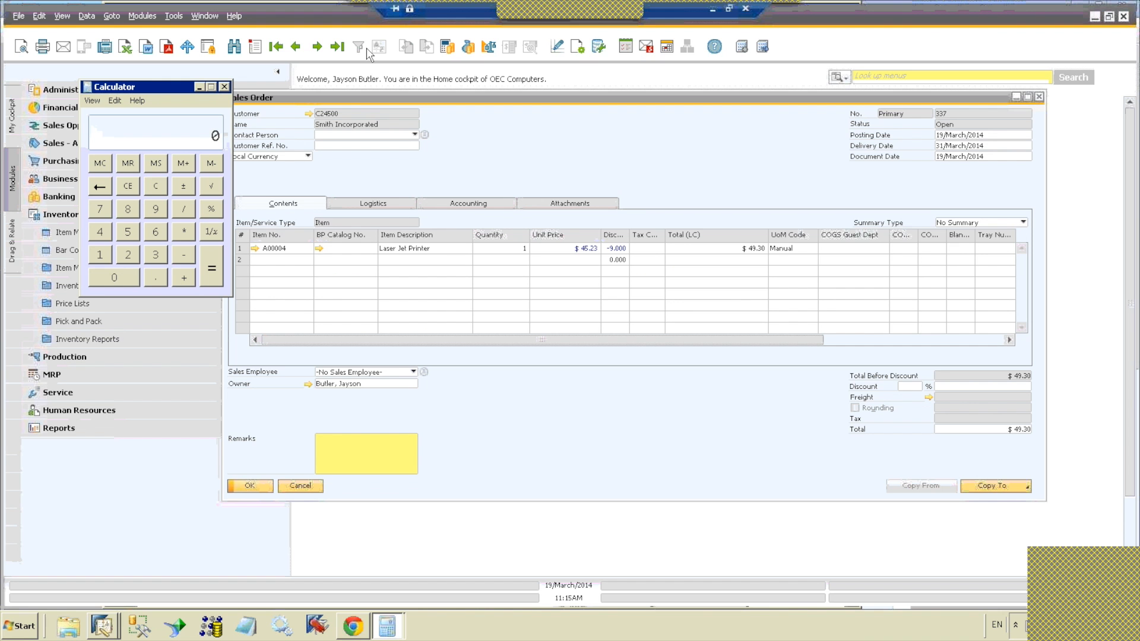
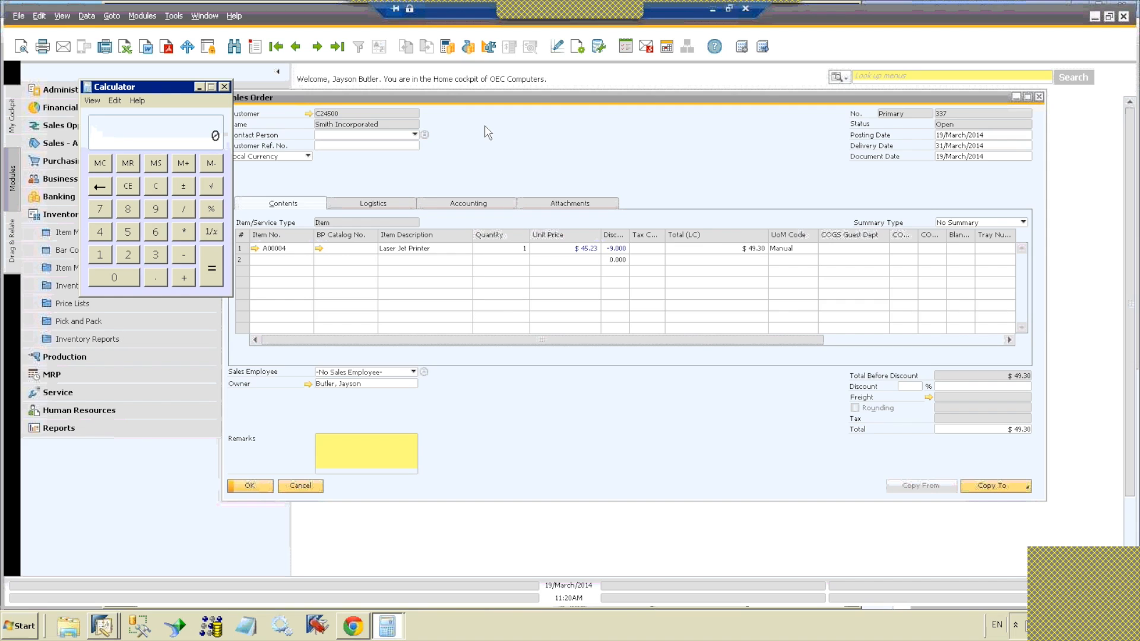
Step: Start a new launch application entry named Calc with the file name calc.exe and test-run it
click(187, 46)
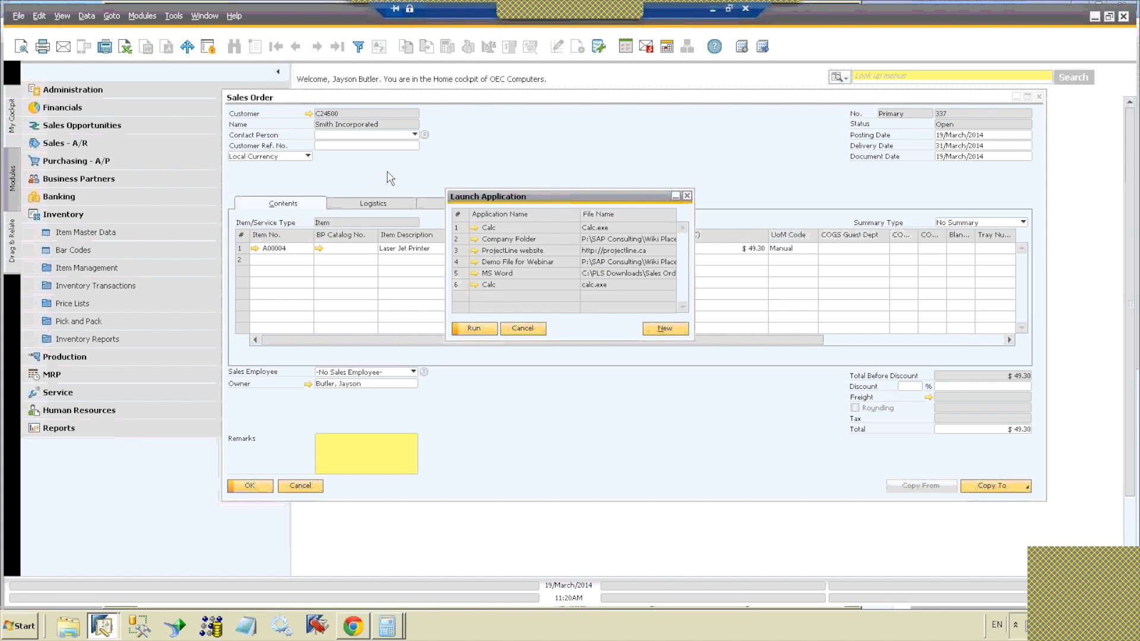
click(652, 333)
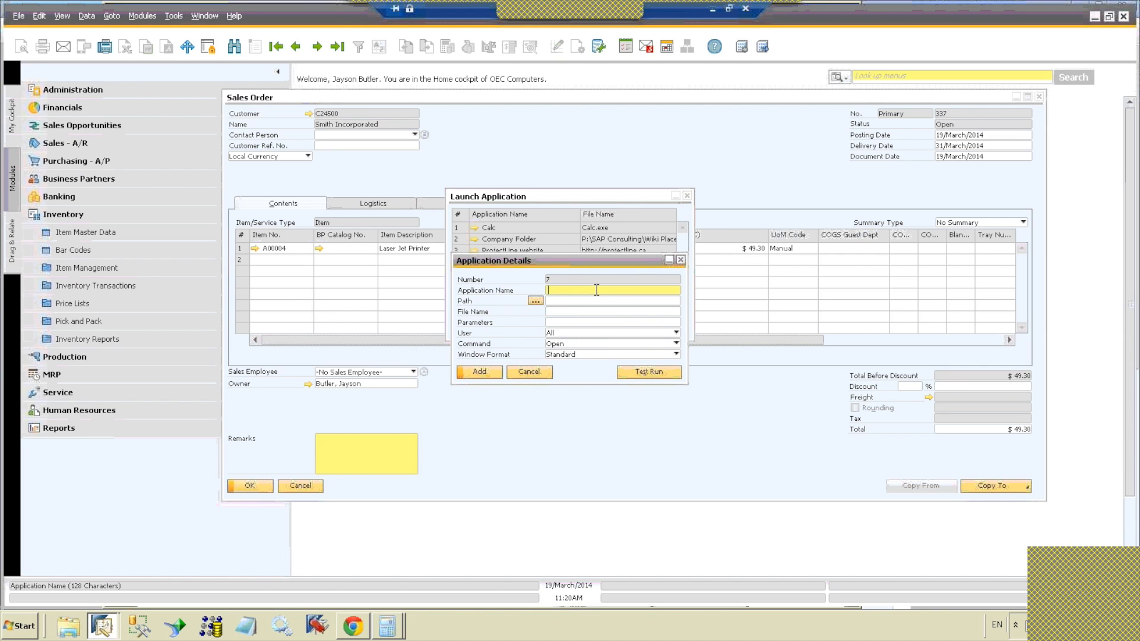
text(Calc)
key(Tab)
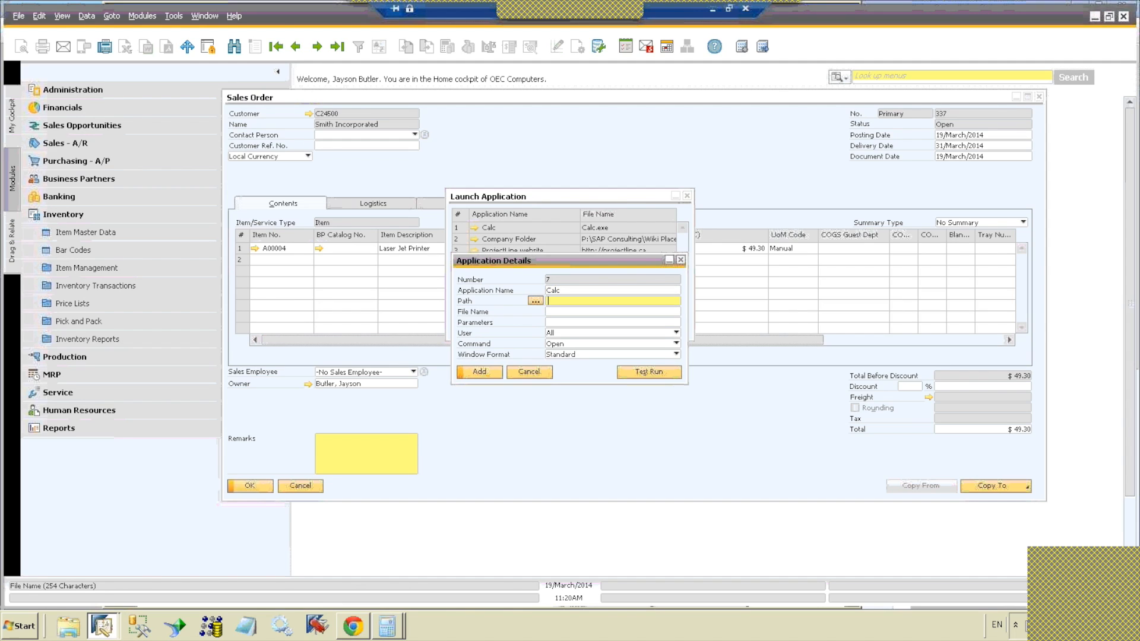
key(Tab)
text(cl)
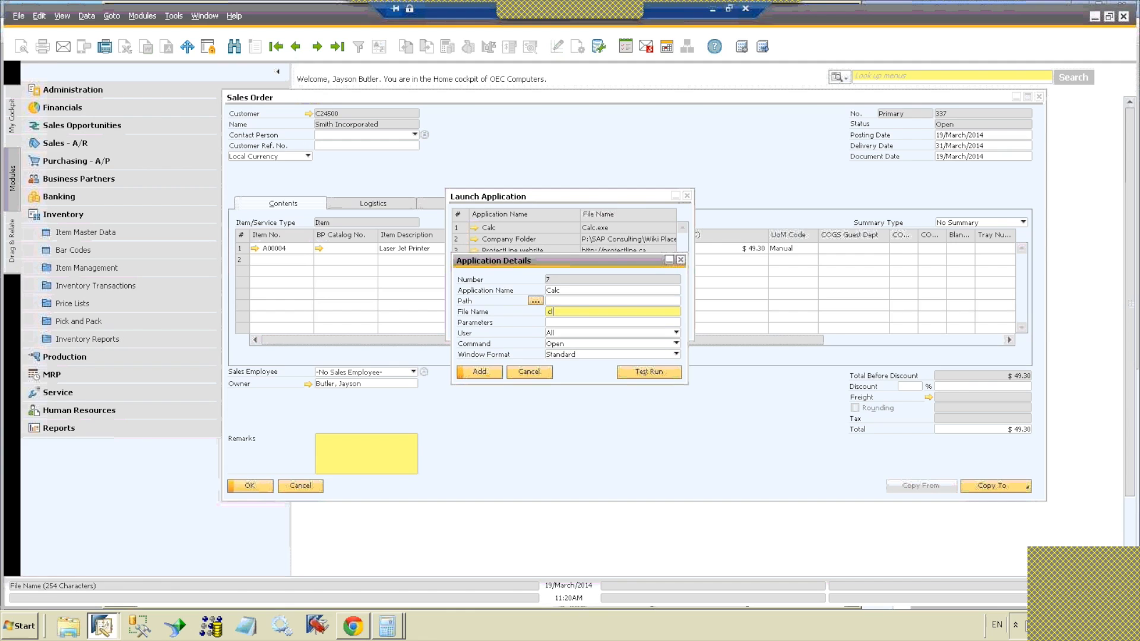
text(ac.exe)
click(638, 374)
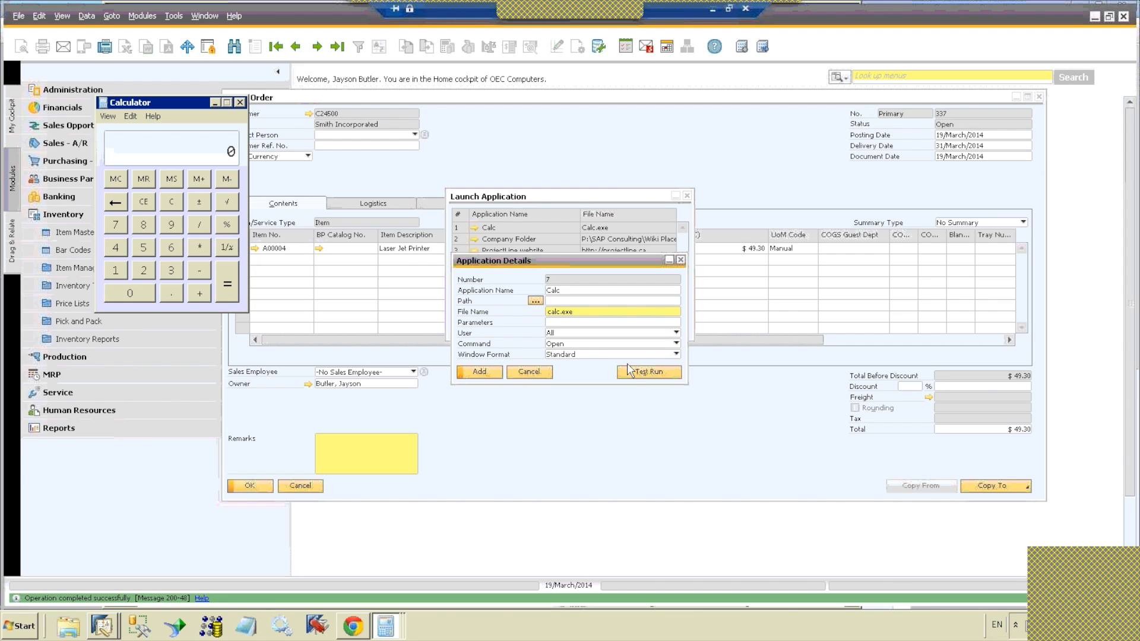
Step: Move the Application Details form clear of the launch application list and select the Demo File for Webinar entry to view its path
drag(577, 258, 581, 275)
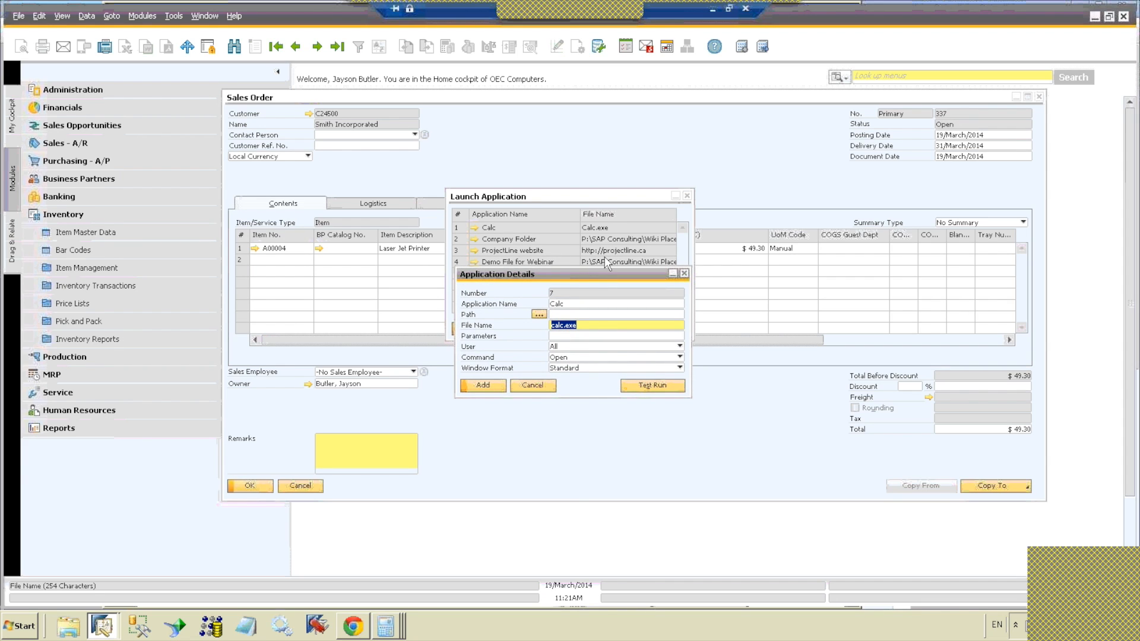
drag(612, 275, 625, 318)
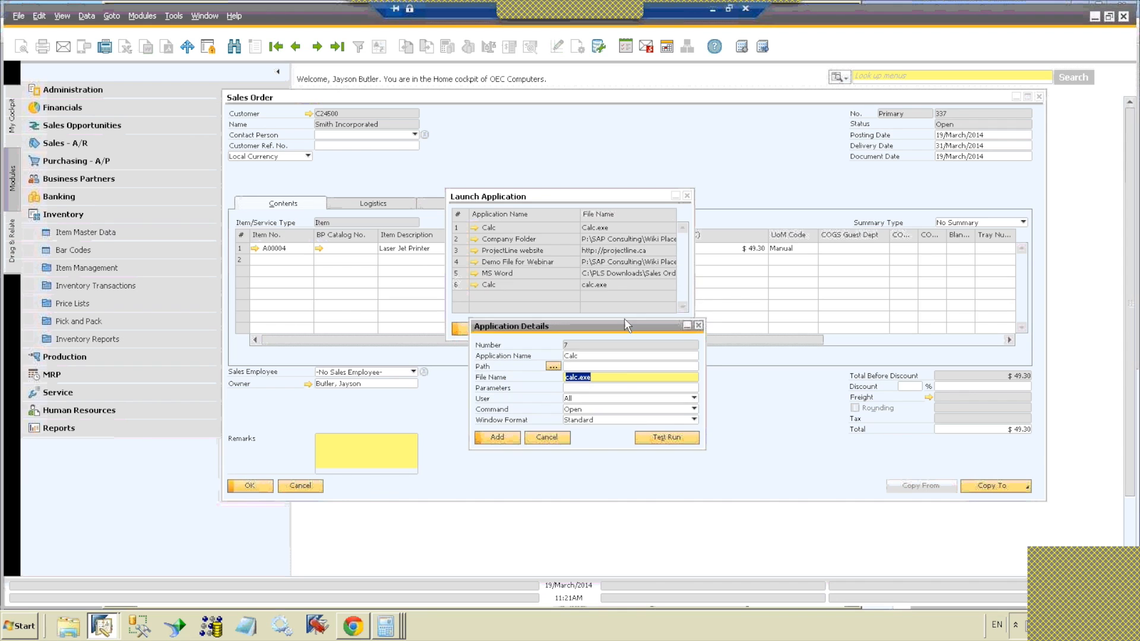
click(586, 262)
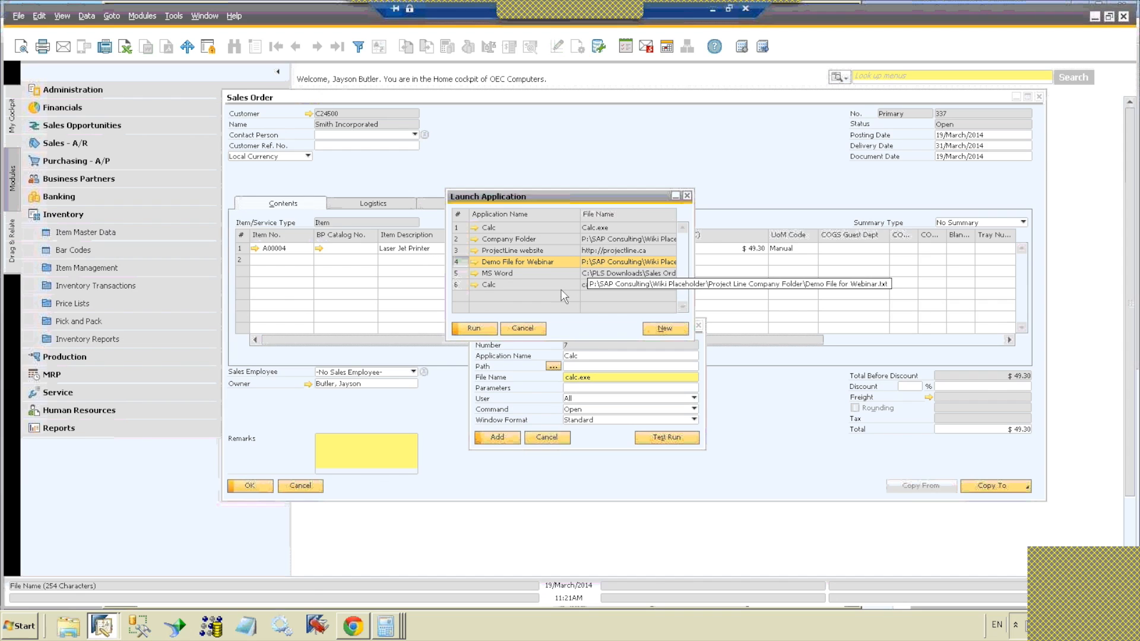
Step: Switch to an empty Notepad document and enter the contact's e-mail address on the first line
click(246, 628)
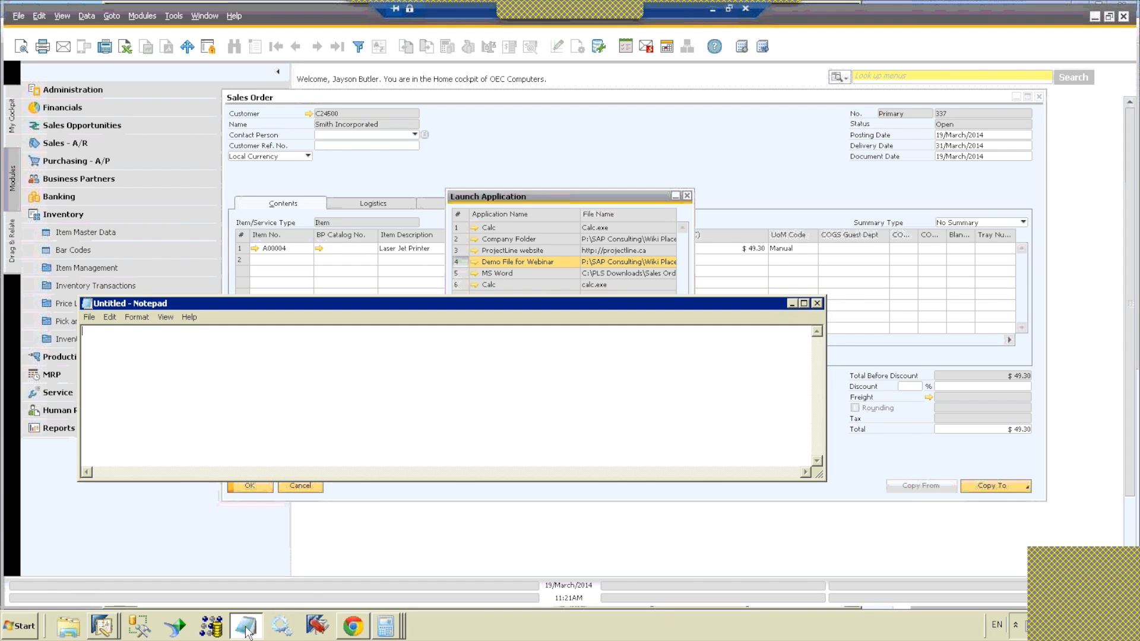
Step: Write the note "Printing one page of forty? Current page." below the e-mail address
text(Printing one )
text(page of )
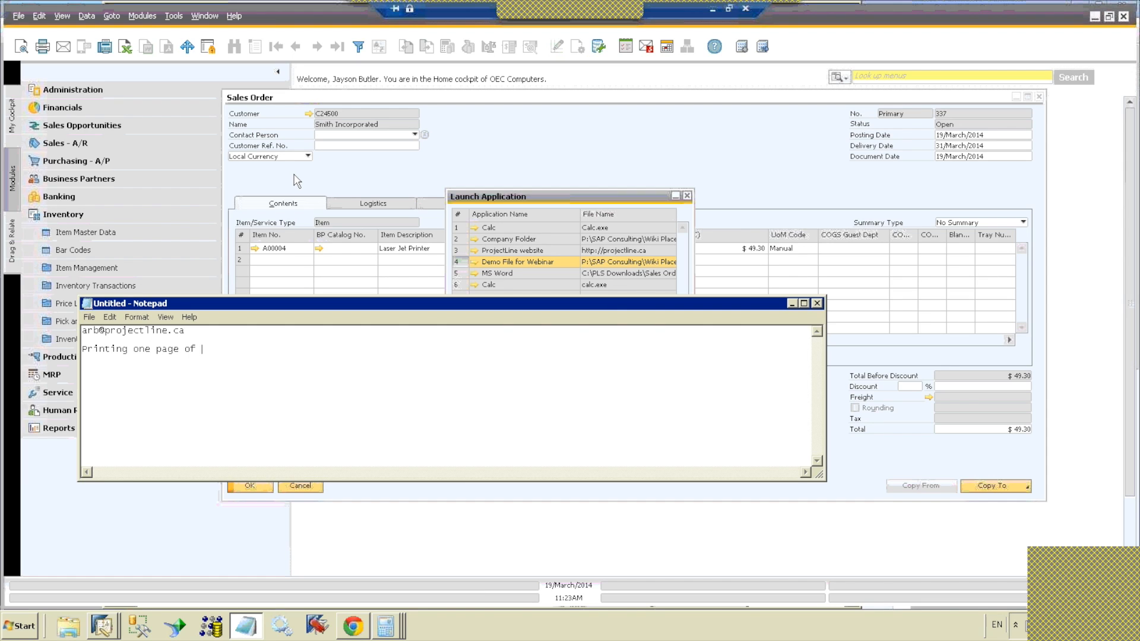
text(forty?  Current page.)
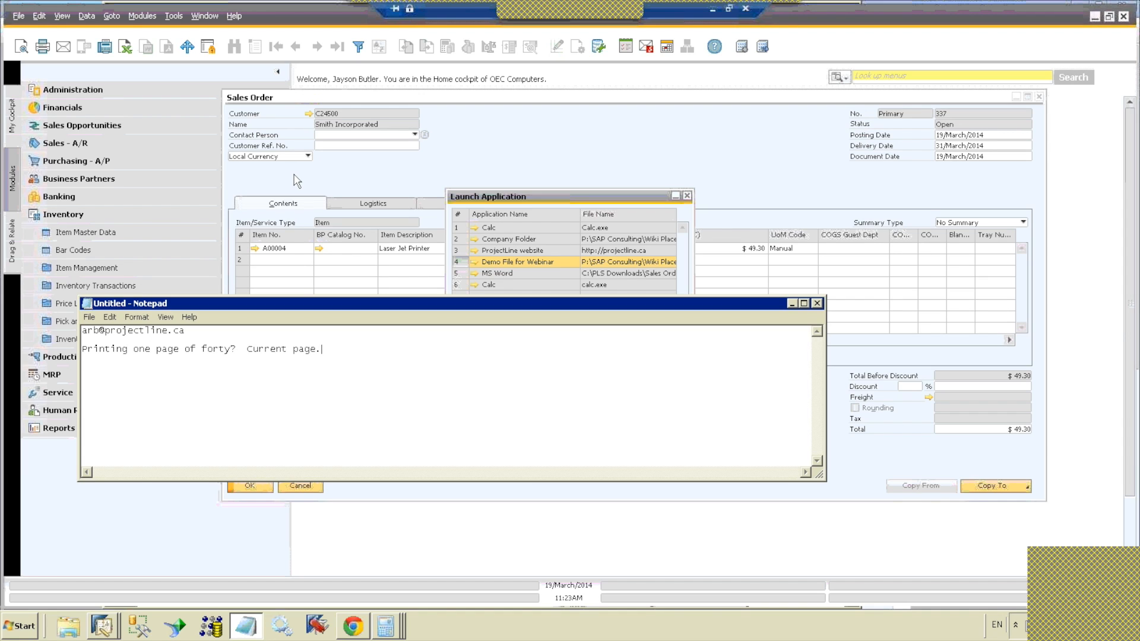